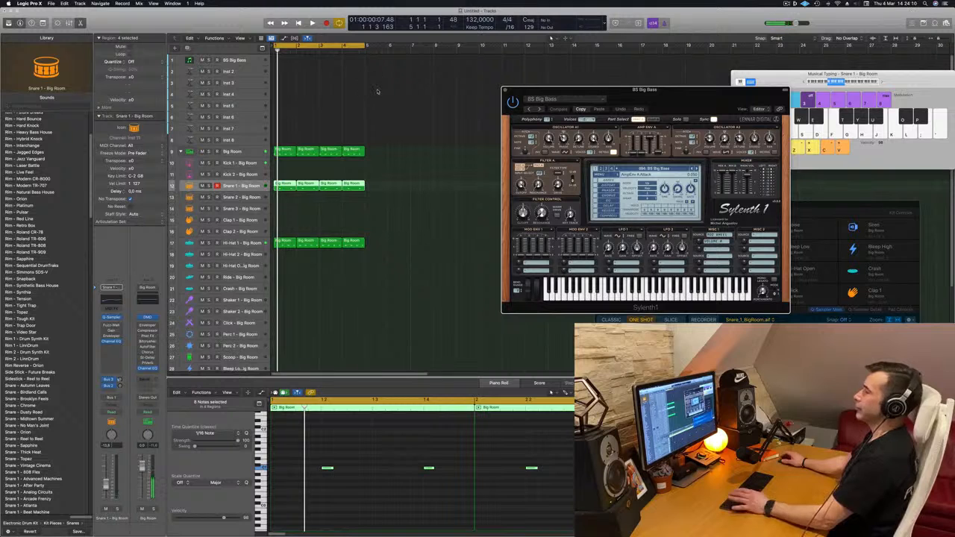
Copy the first bar's Big Room region onto the BS Big Bass track and raise its four notes in the piano roll.
drag(283, 152, 282, 55)
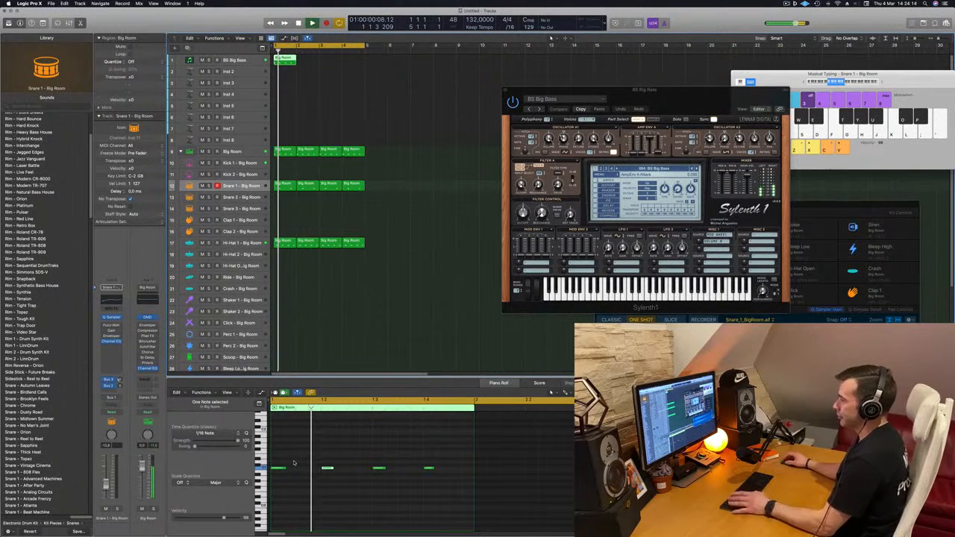
drag(471, 485, 275, 459)
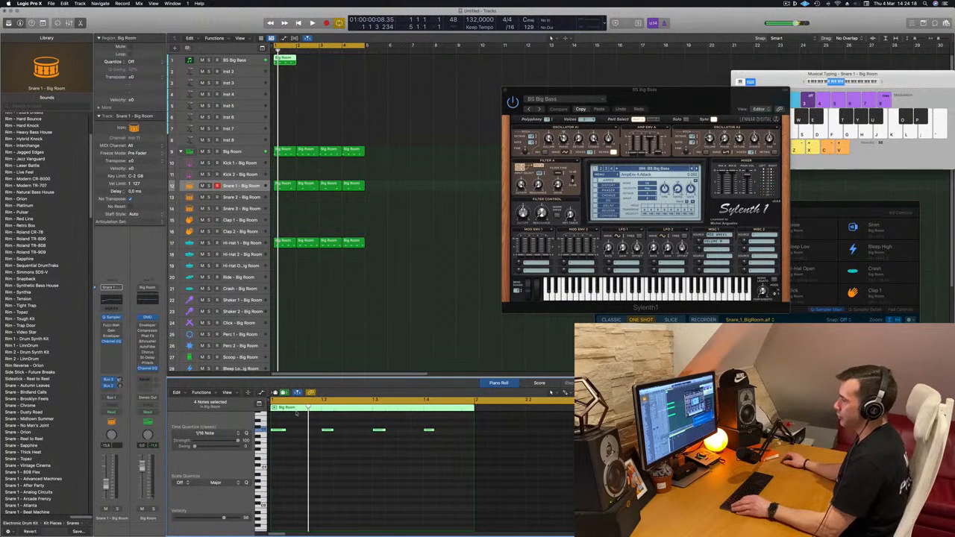
scroll(301, 436, up, 5)
scroll(301, 435, left, 3)
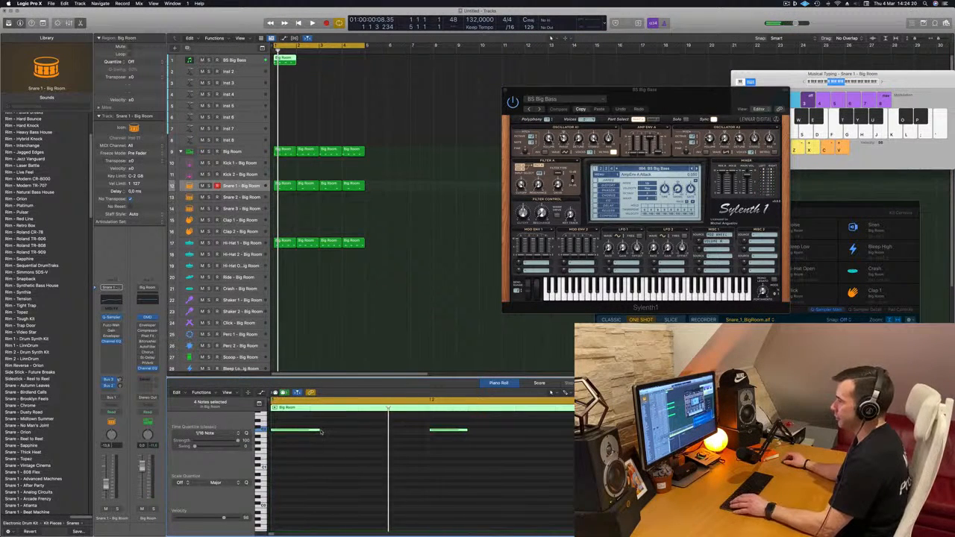
Shape the bass region's notes into off-beat sixteenths, with a higher note on the fourth sixteenth of every beat.
mouse_move(318, 430)
mouse_down()
mouse_move(295, 434)
mouse_move(325, 433)
mouse_up()
key(space)
scroll(324, 434, down, 1)
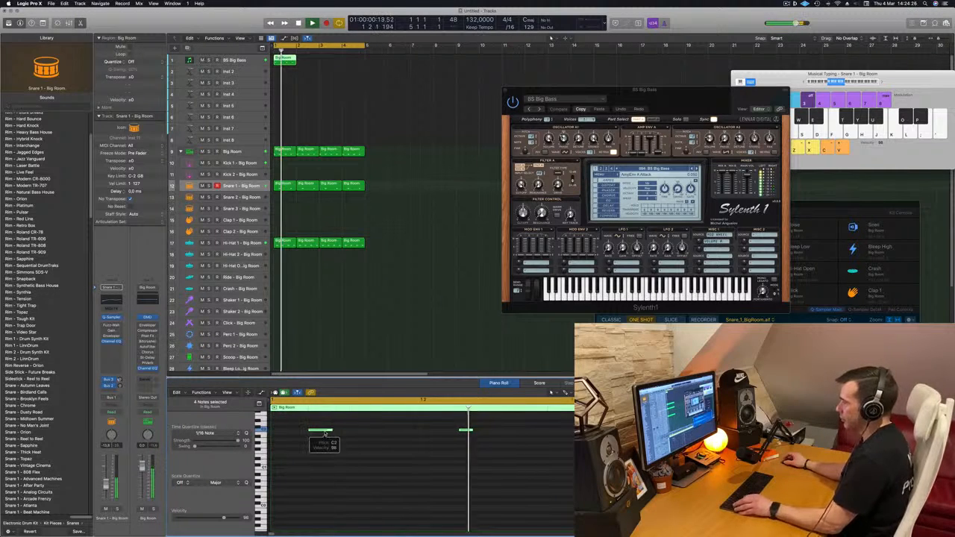
scroll(325, 433, down, 2)
Add a copied lower-pitched note on each of the four beats of the bass region.
mouse_move(289, 432)
mouse_down()
mouse_move(311, 436)
mouse_move(275, 441)
mouse_up()
key(space)
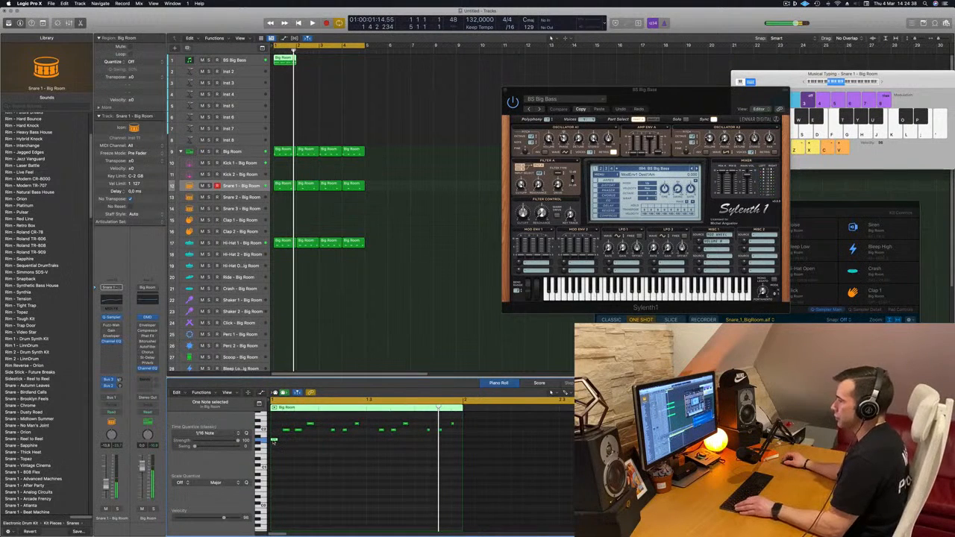
drag(275, 441, 420, 442)
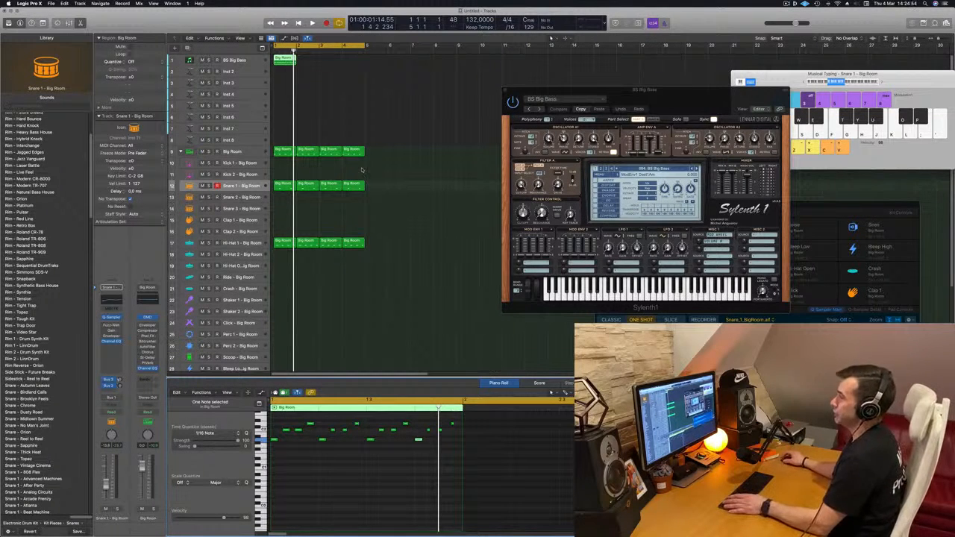
Copy the one-bar bass region so that it fills the first four bars of its track.
key(space)
drag(286, 62, 331, 62)
click(300, 67)
Audition Sylenth1 bass presets on the first track during playback, from BS Classic PWM through BS Fifth Saw to BS Italo.
drag(673, 90, 550, 66)
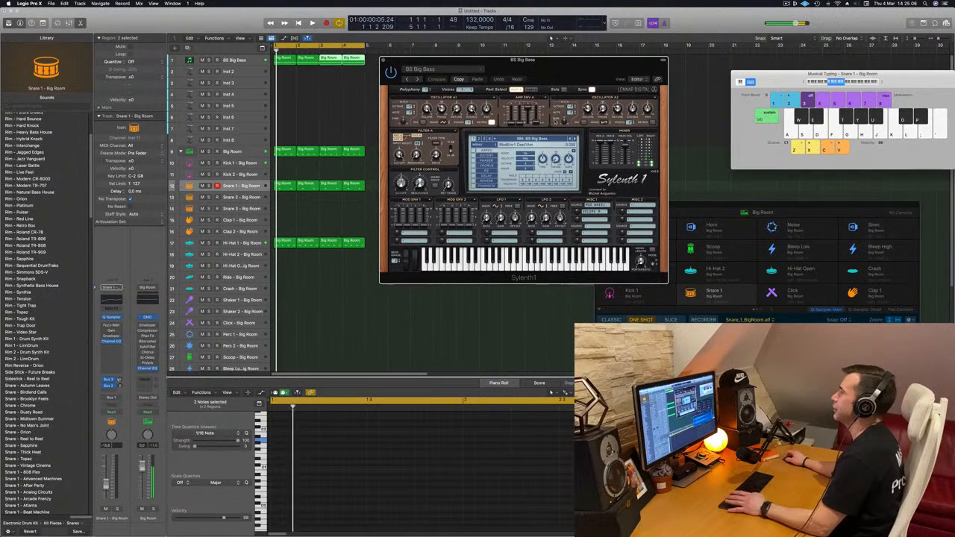
click(575, 139)
drag(564, 60, 622, 46)
click(250, 60)
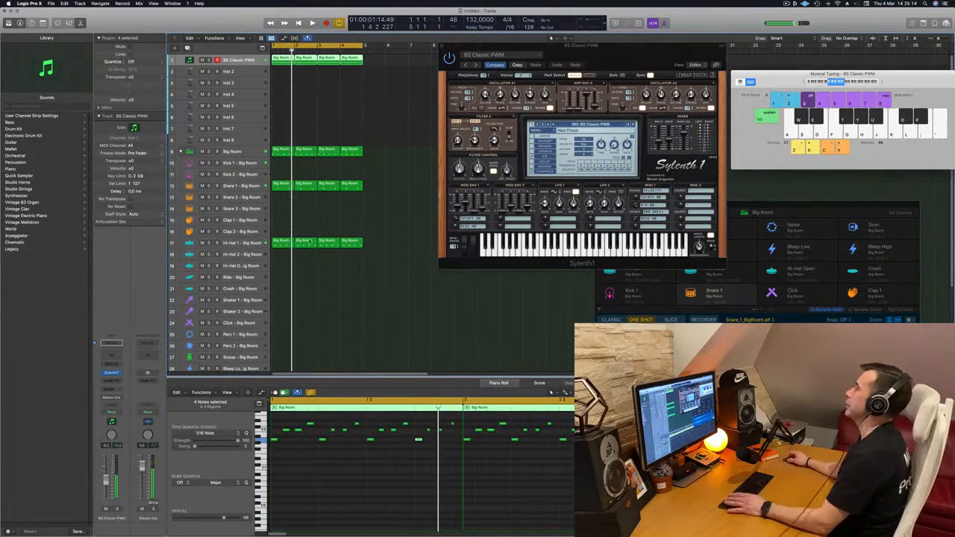
drag(582, 45, 405, 75)
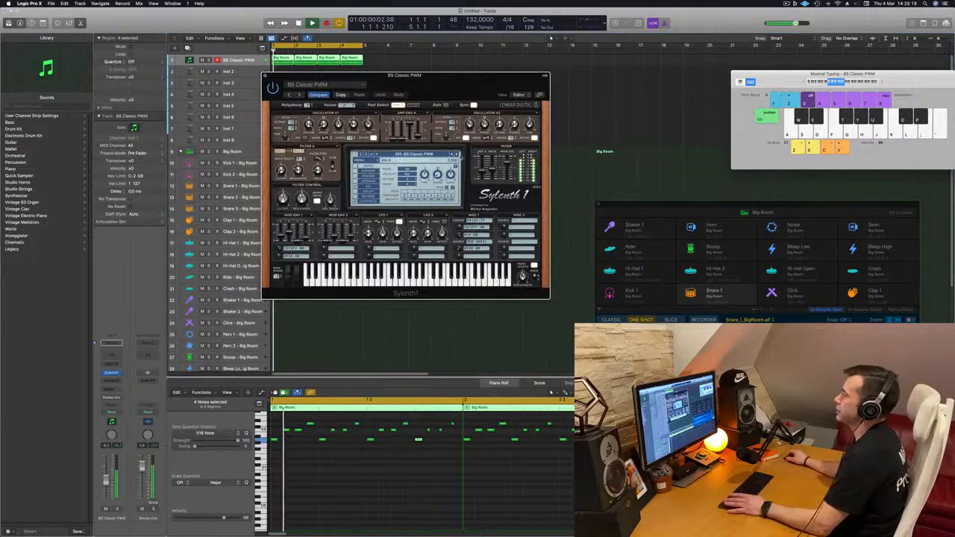
click(456, 155)
key(space)
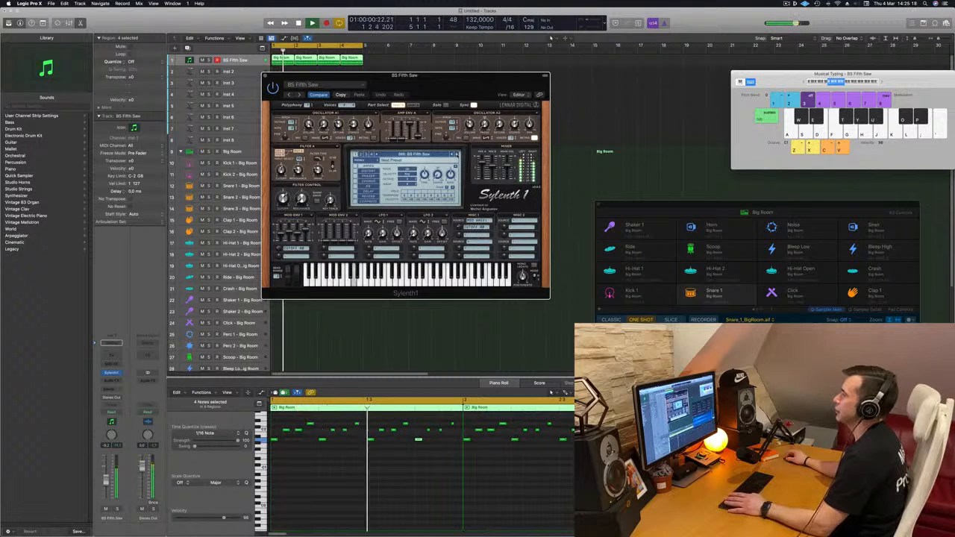
click(456, 155)
click(456, 155)
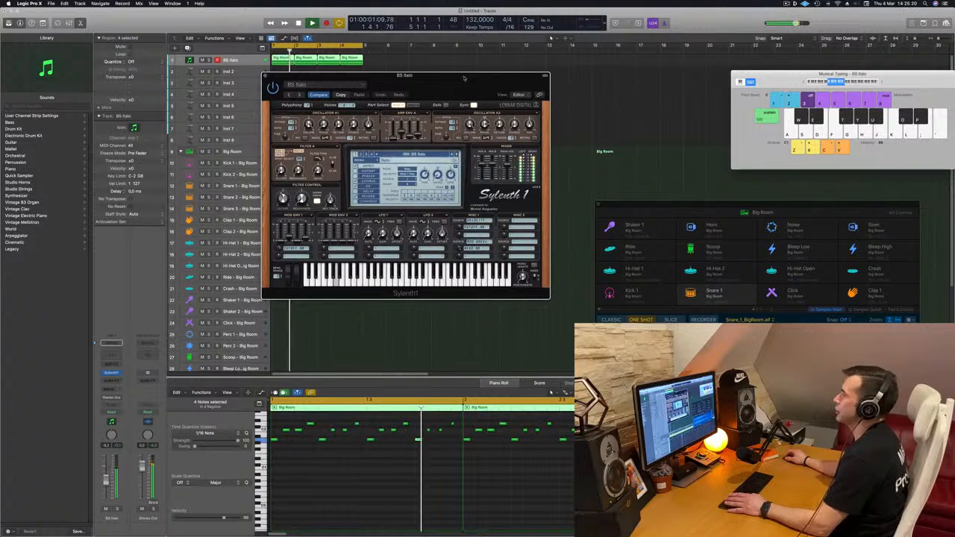
drag(464, 78, 518, 91)
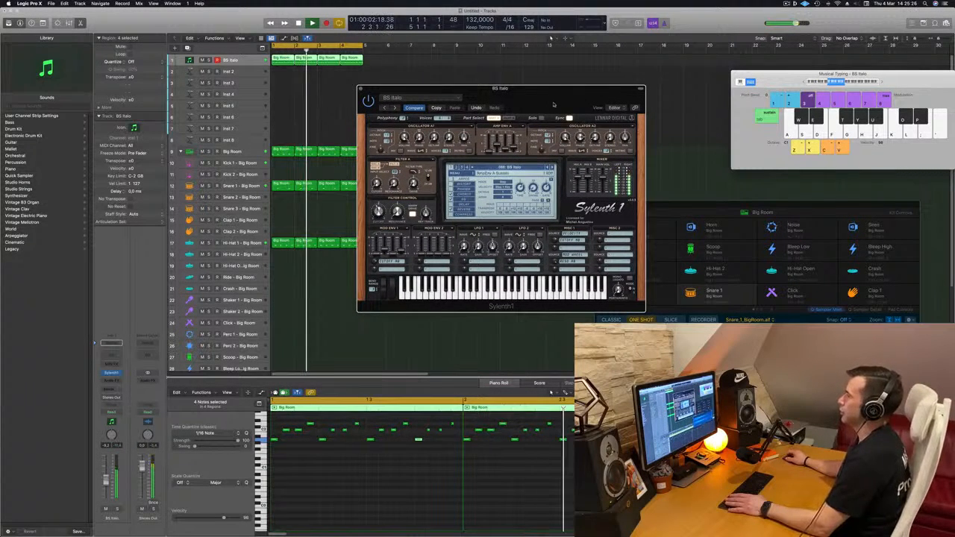
drag(553, 105, 527, 108)
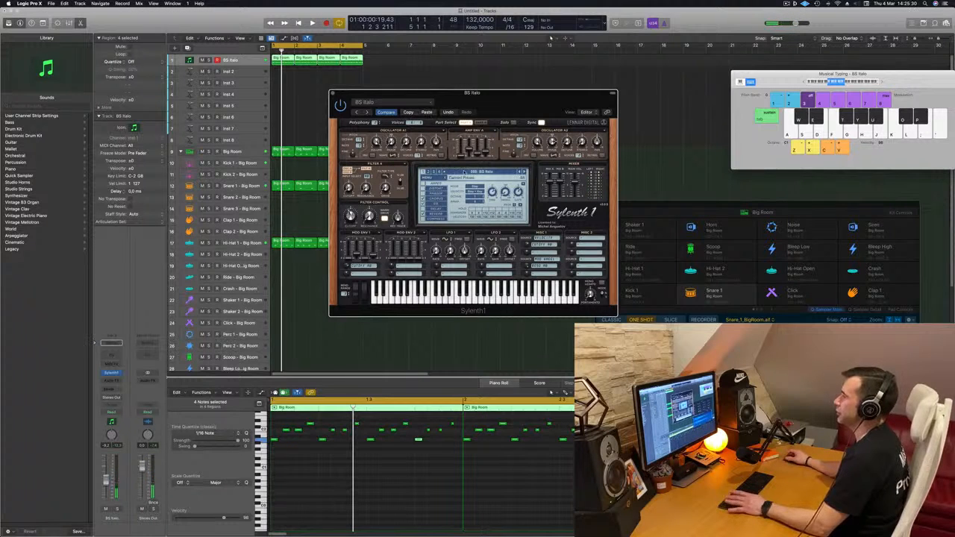
Try the Sylenth1 bass presets that follow BS Italo during playback, including BS LMBass, BS SquareRoot and BS TranceBass.
key(space)
key(space)
key(space)
click(525, 171)
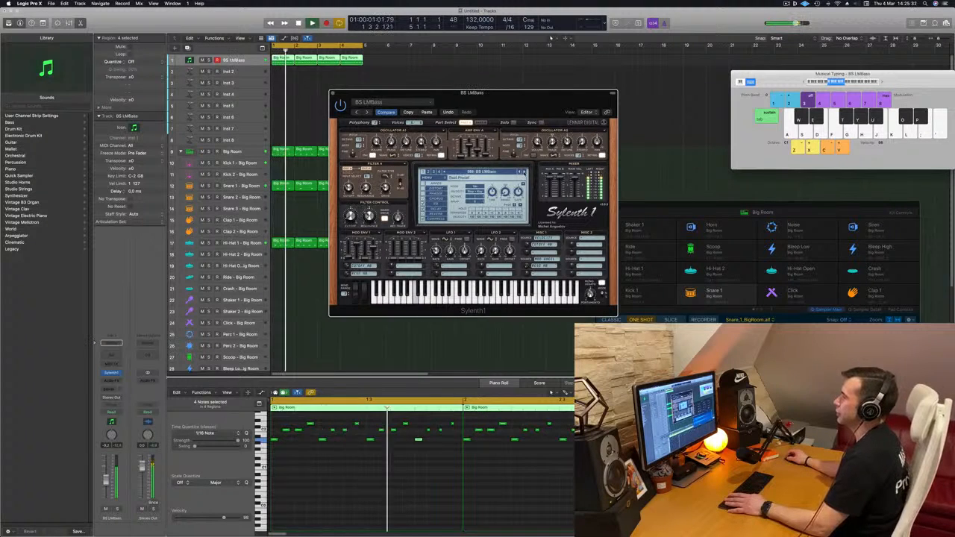
click(525, 173)
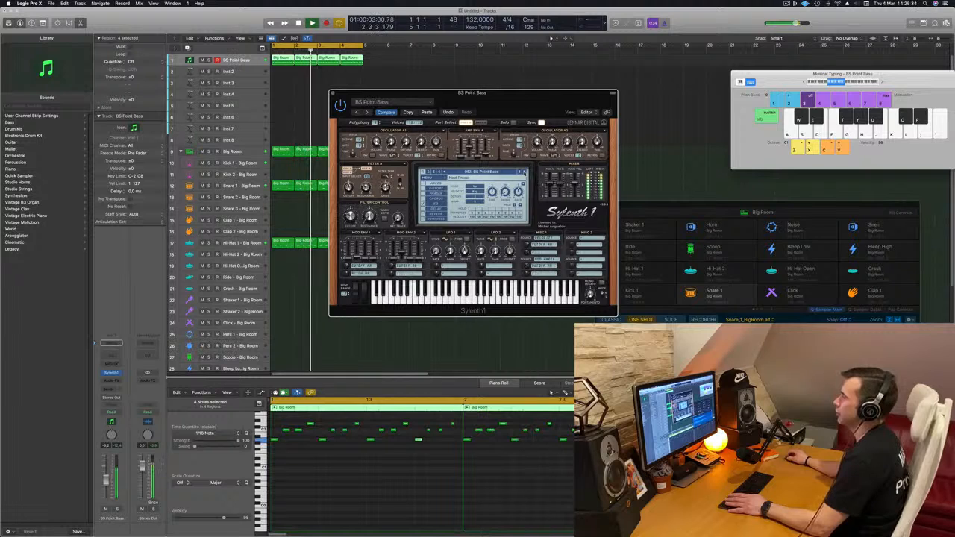
click(524, 173)
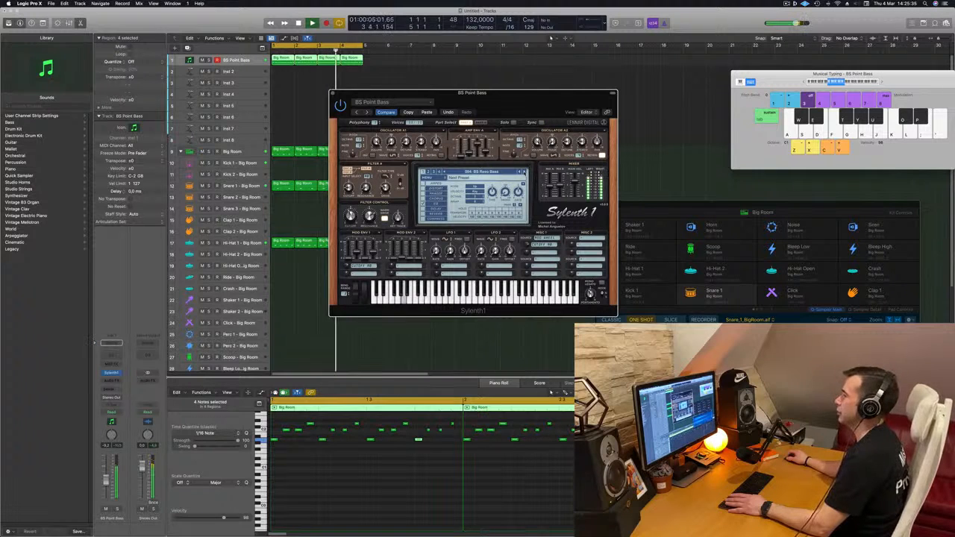
click(525, 173)
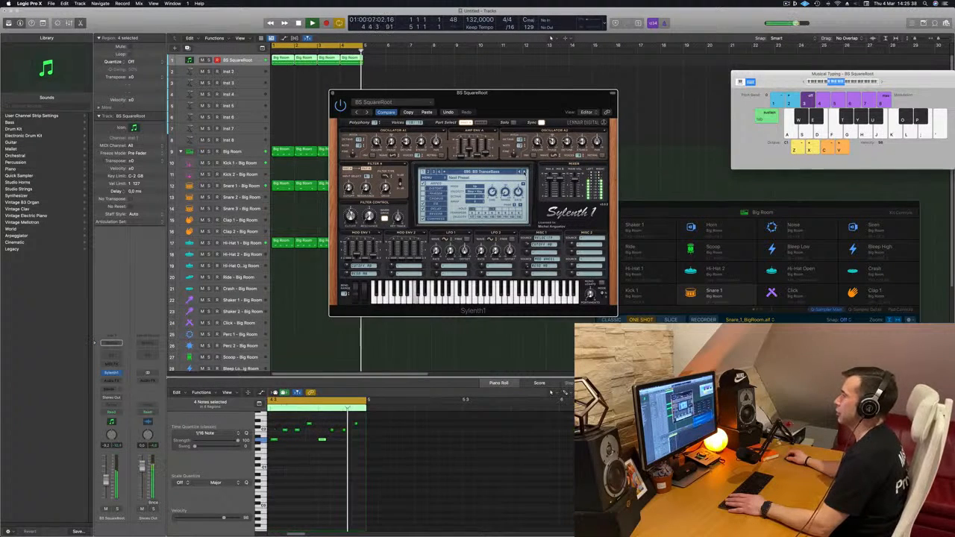
click(524, 172)
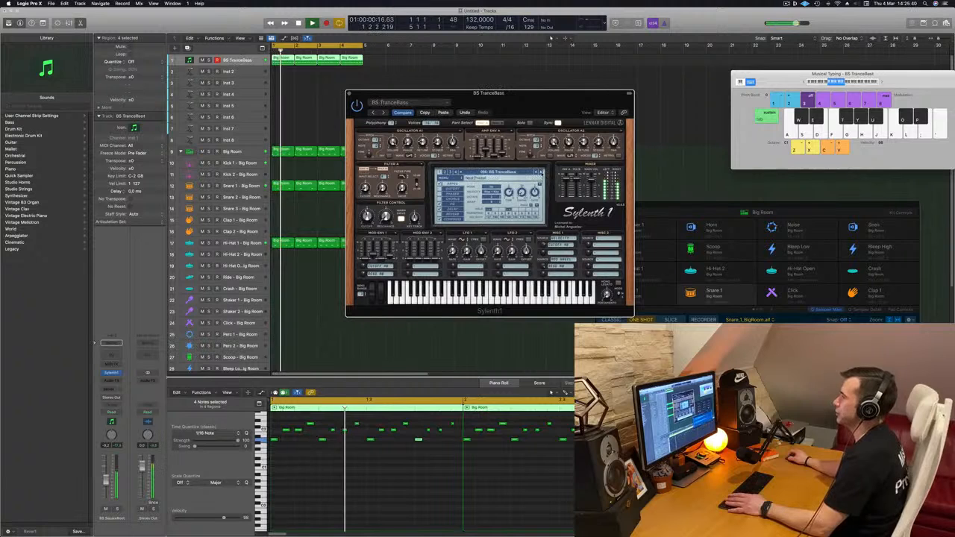
click(542, 173)
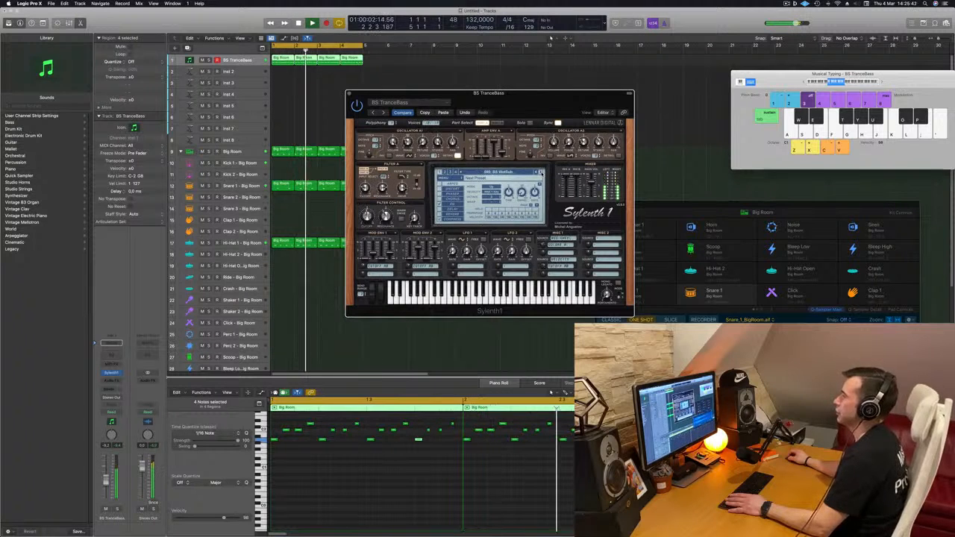
click(542, 173)
Lower the bass track's volume to about -12 dB and close the Sylenth1 window with BS Italo as its sound.
drag(106, 483, 107, 489)
key(space)
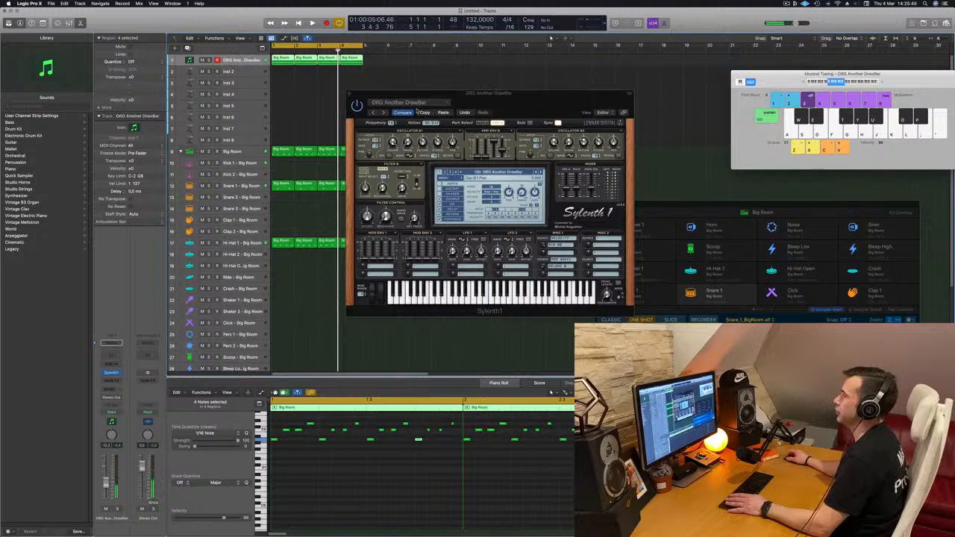
key(space)
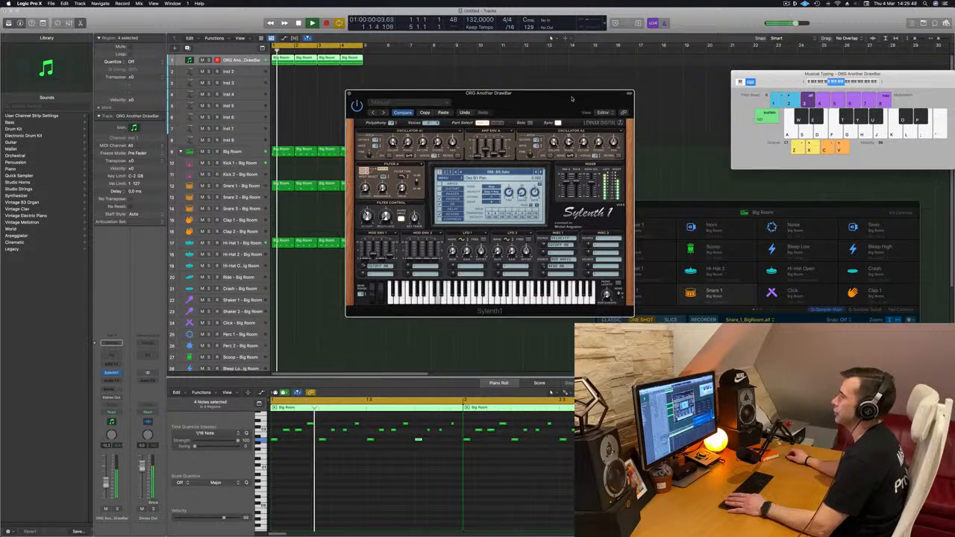
drag(485, 93, 363, 102)
drag(533, 91, 530, 128)
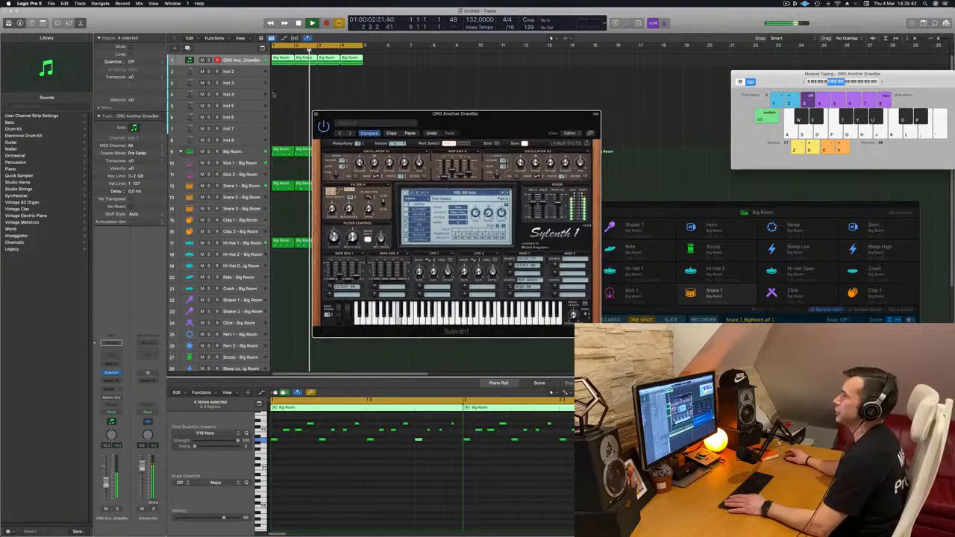
click(317, 114)
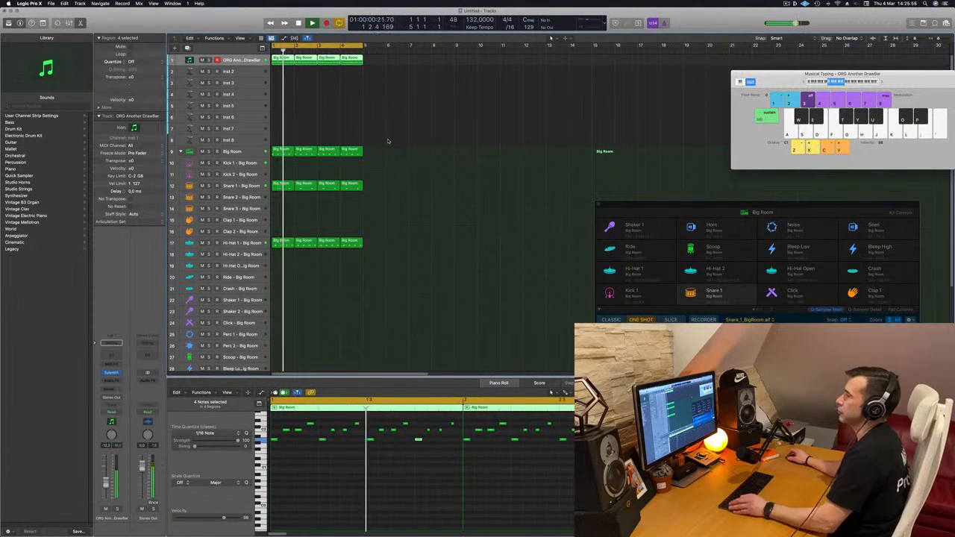
Restart playback from the beginning and lower the Snare 1 track's volume to about -17 dB.
scroll(340, 105, down, 1)
key(Return)
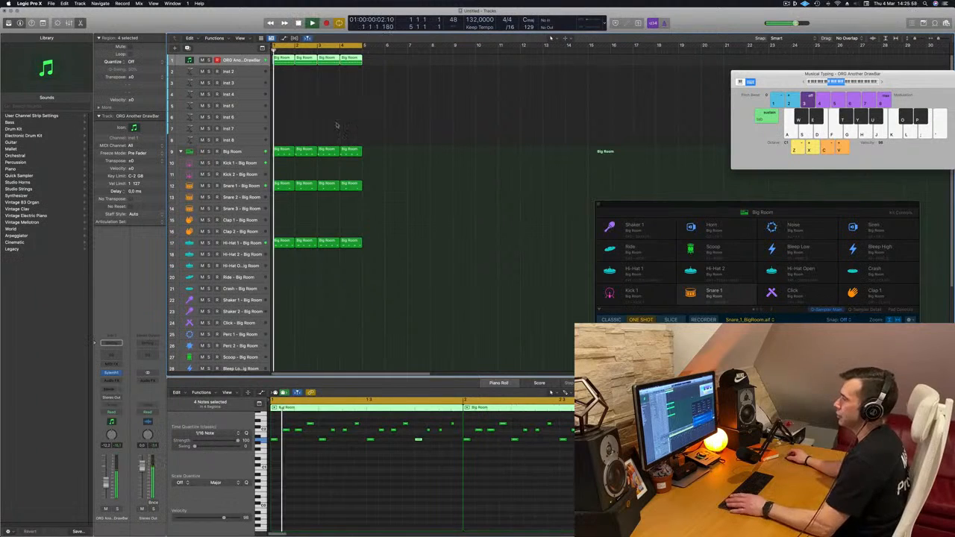
click(257, 184)
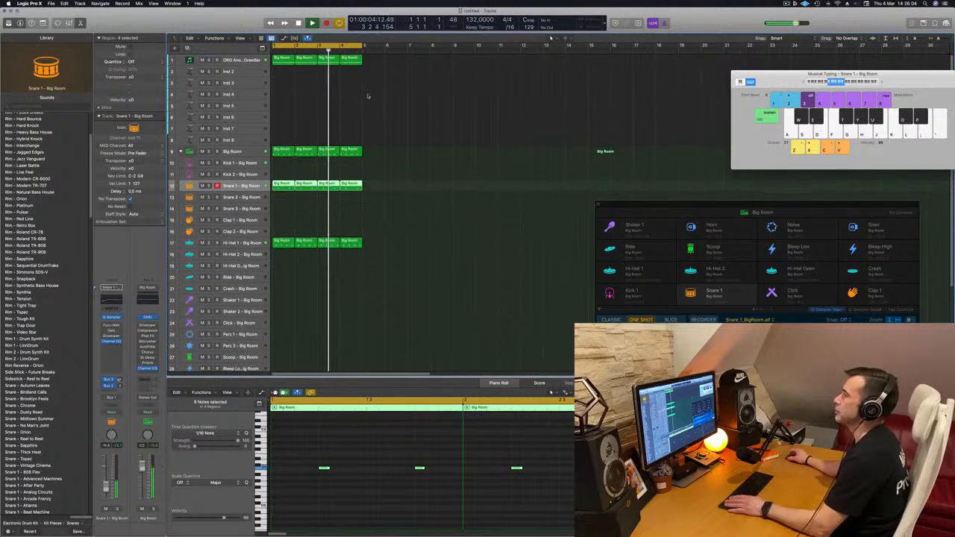
Repeat the four-bar regions on all tracks three more times and extend the cycle range to cover all 16 bars.
key(super+r)
key(super+r)
key(super+r)
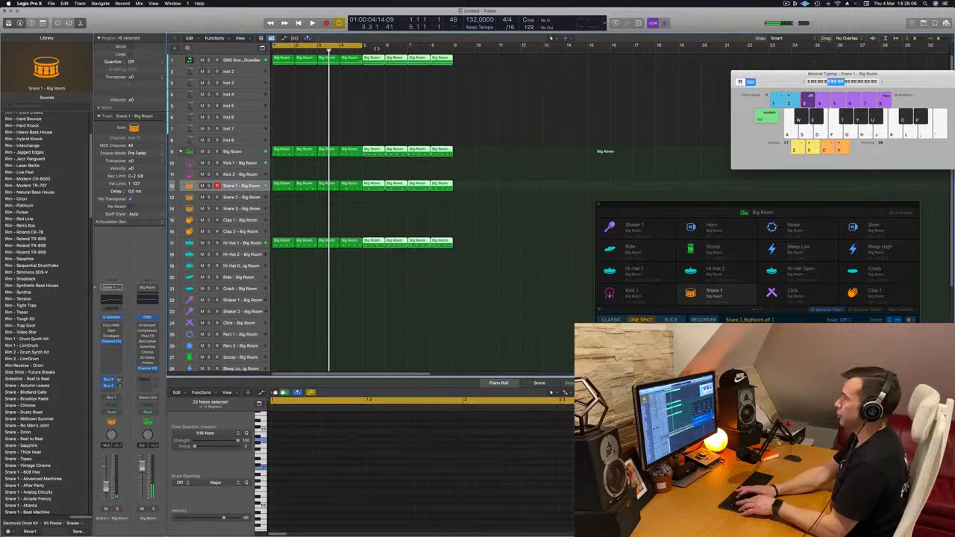
key(Return)
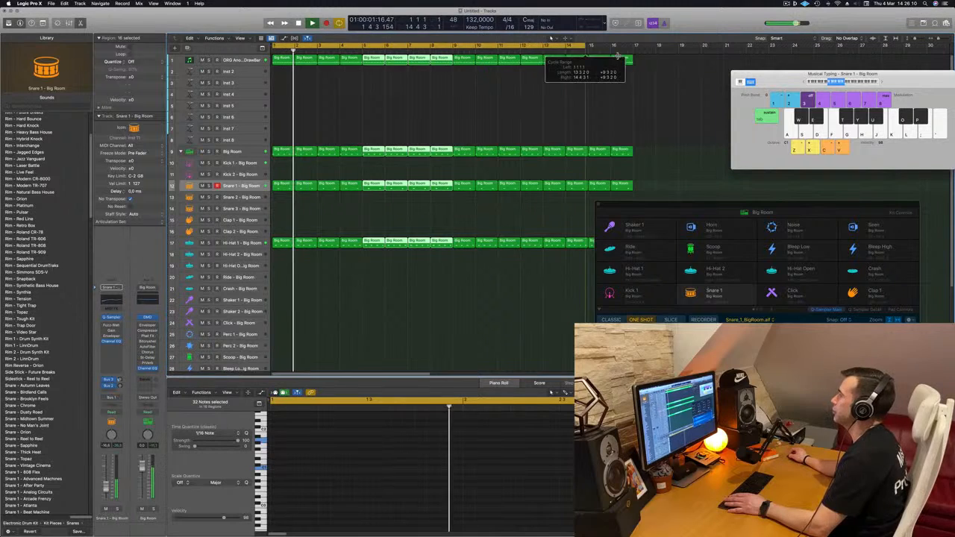
key(space)
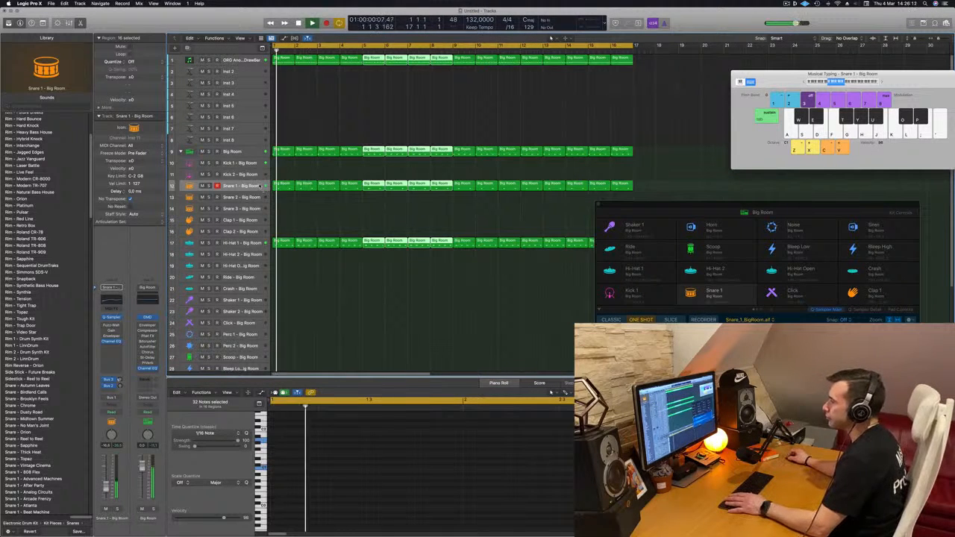
click(241, 186)
key(space)
key(space)
Duplicate the ORG Another DrawBar track with its settings and copy the first bar's region onto the new track.
click(239, 59)
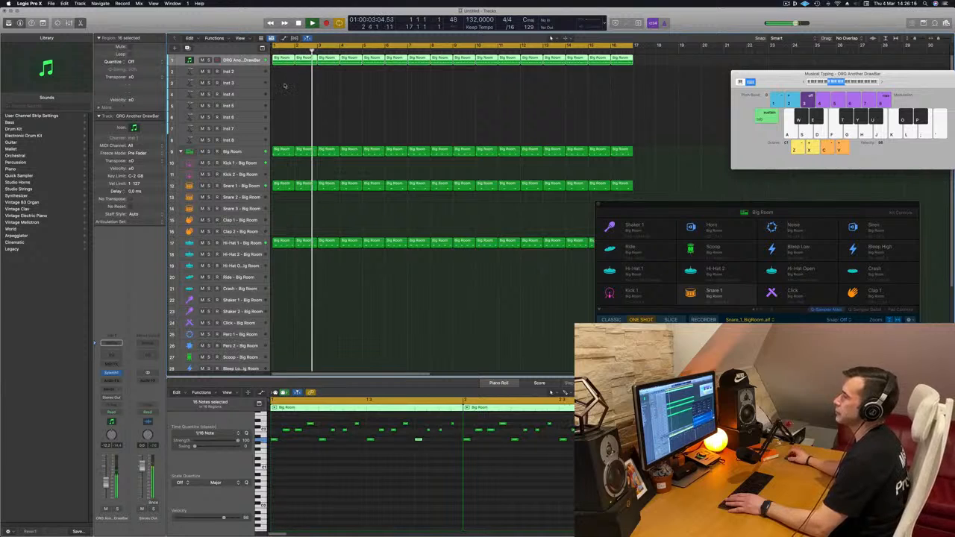
click(286, 84)
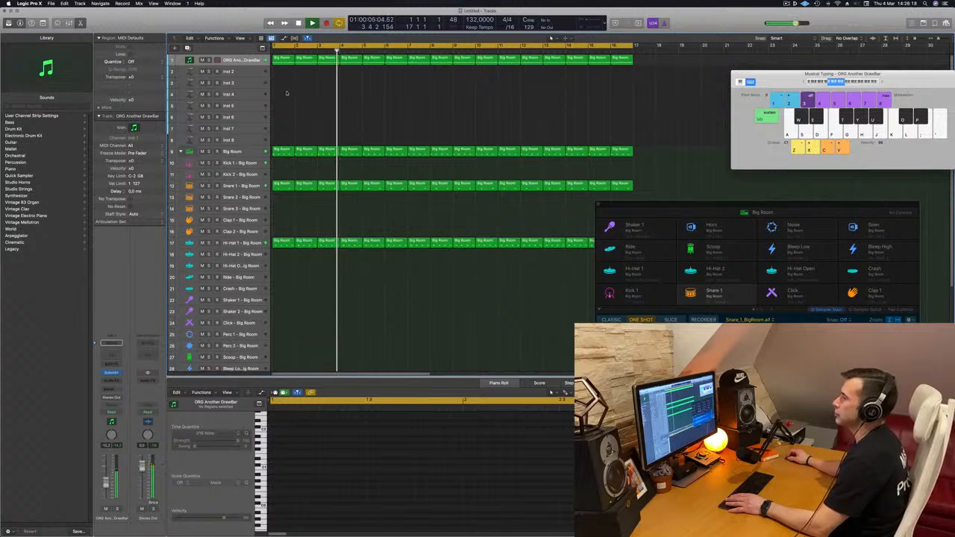
click(285, 61)
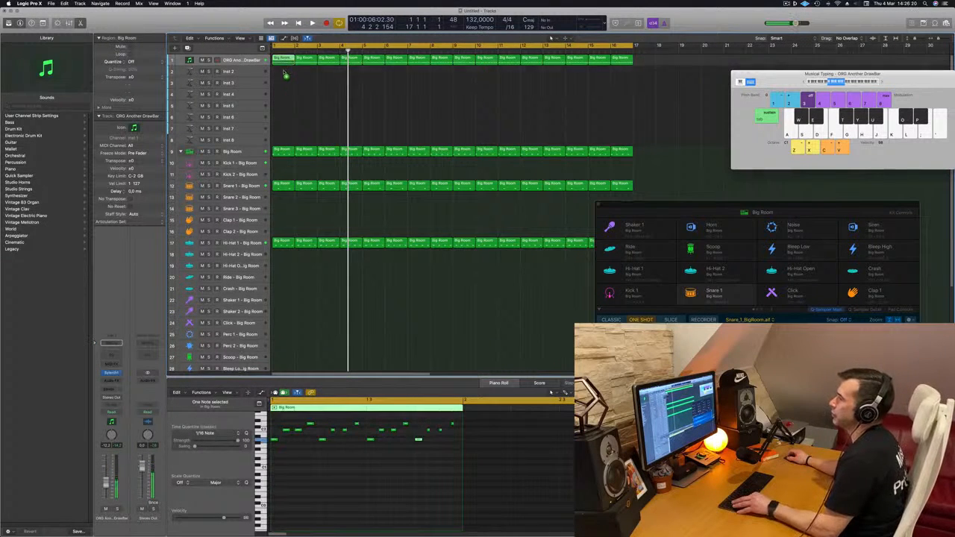
click(254, 61)
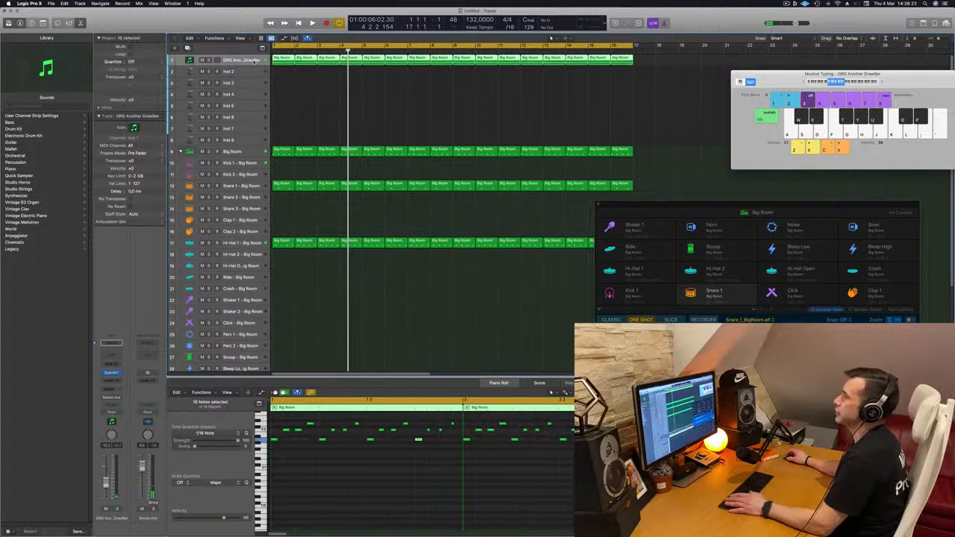
key(super+d)
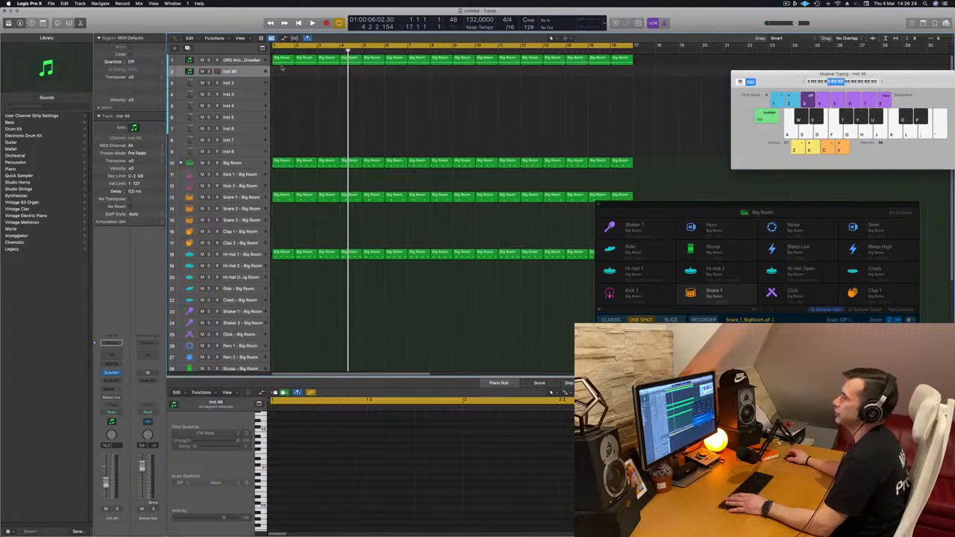
drag(282, 59, 282, 72)
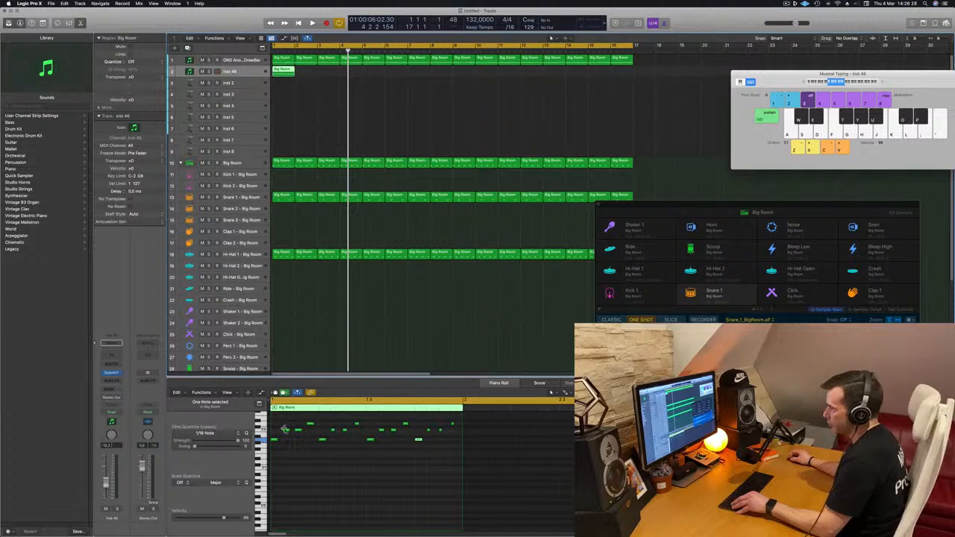
Stack three notes into a chord at the start of the new track's copied region and delete its remaining notes.
drag(286, 430, 274, 427)
drag(516, 452, 295, 416)
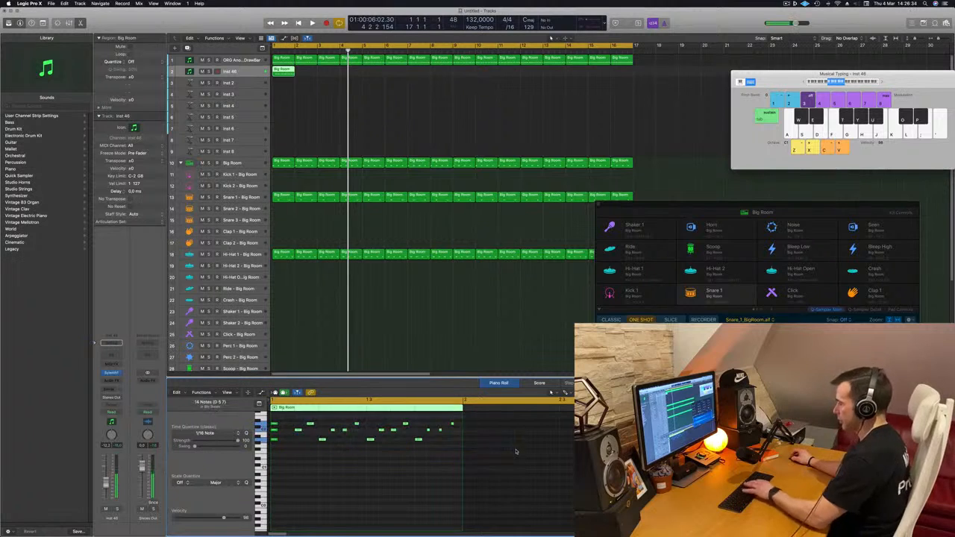
key(space)
key(space)
key(space)
key(space)
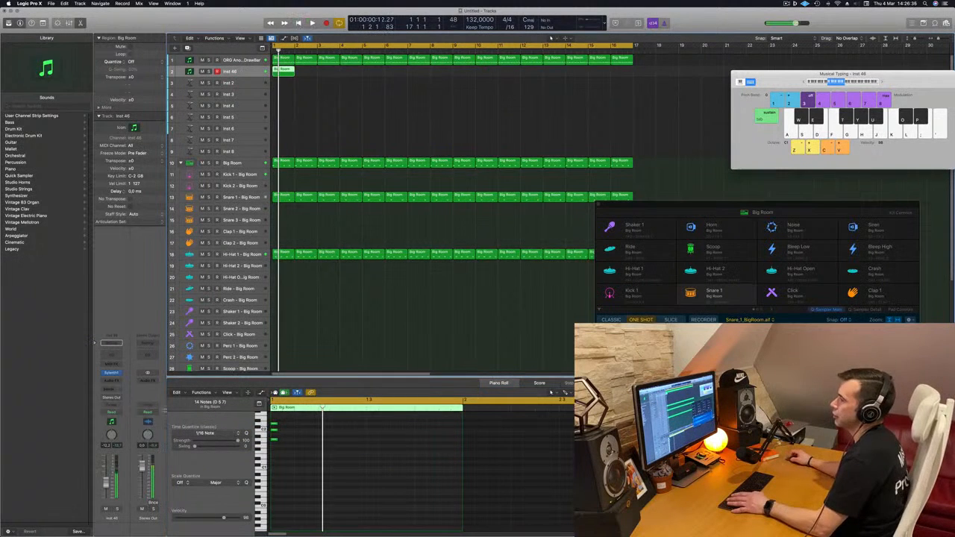
Load the KEY BigSynth preset in the duplicated track's Sylenth1 and audition it with the chord.
click(111, 373)
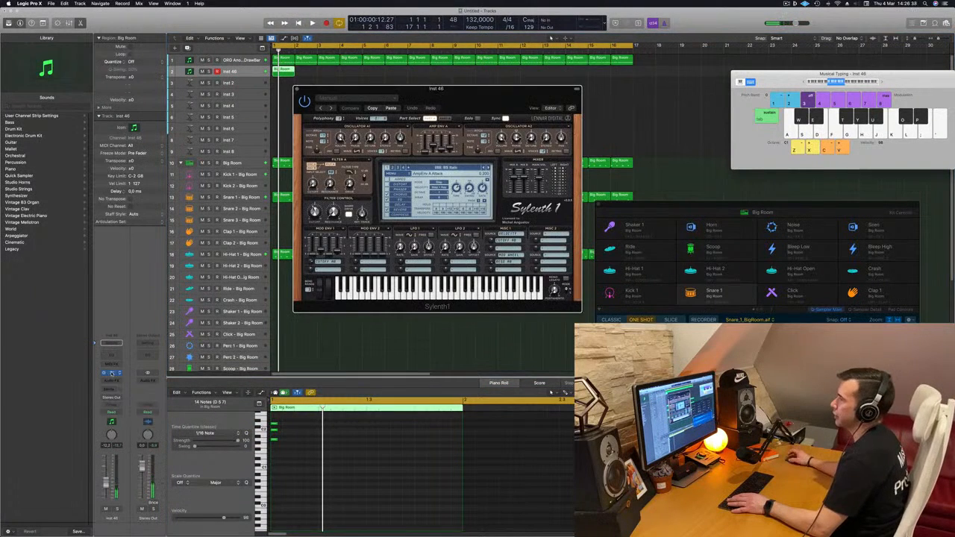
click(464, 170)
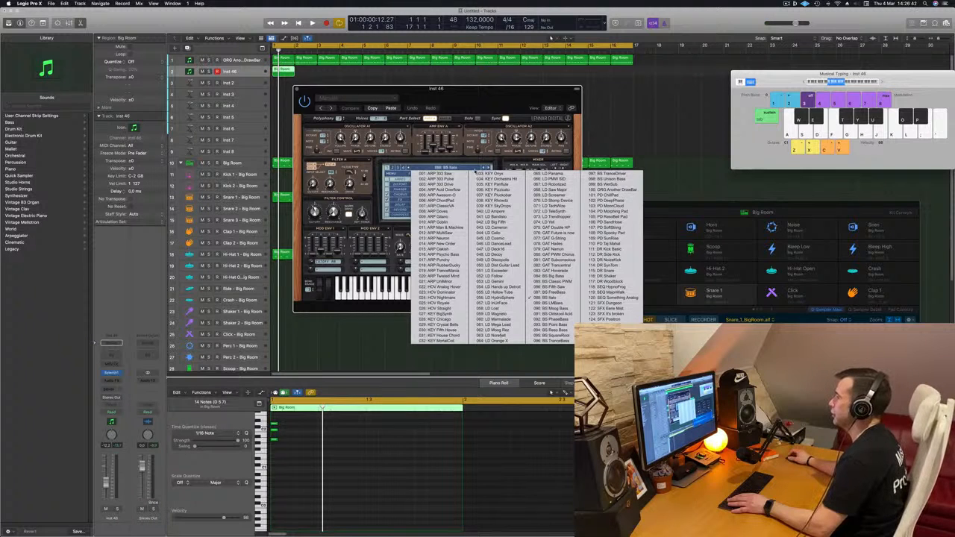
click(446, 320)
drag(448, 88, 521, 83)
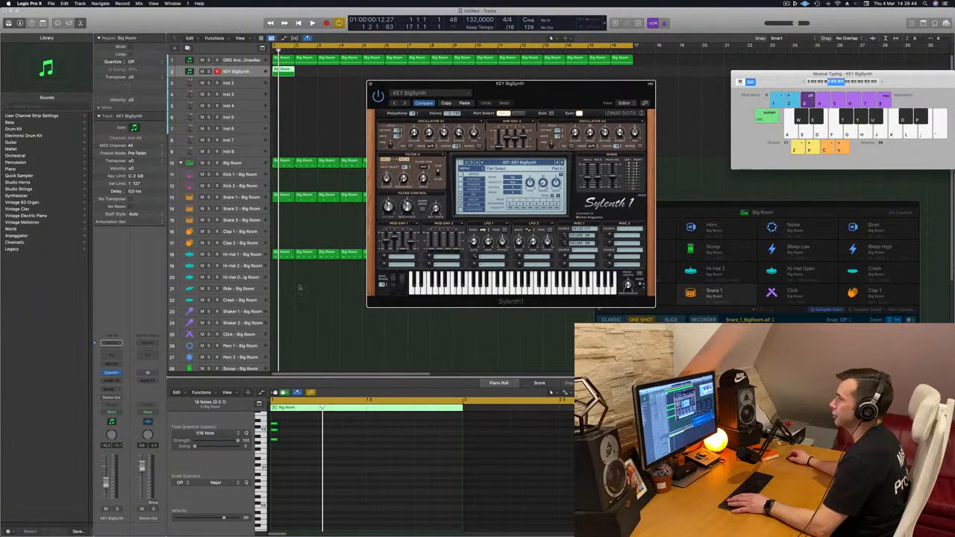
key(space)
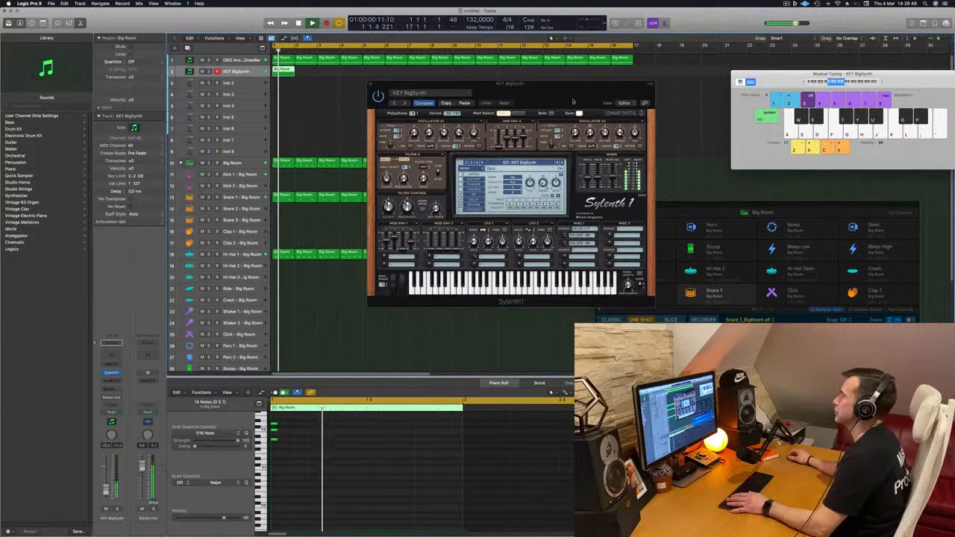
drag(577, 85, 619, 74)
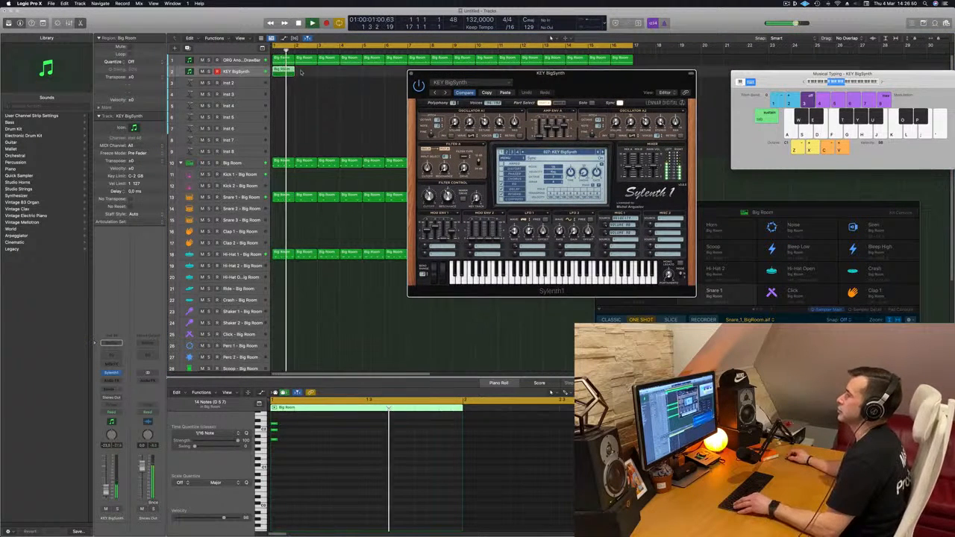
Copy the one-bar chord region to every second bar from bar 3 through bar 15 and play the result.
drag(285, 70, 332, 75)
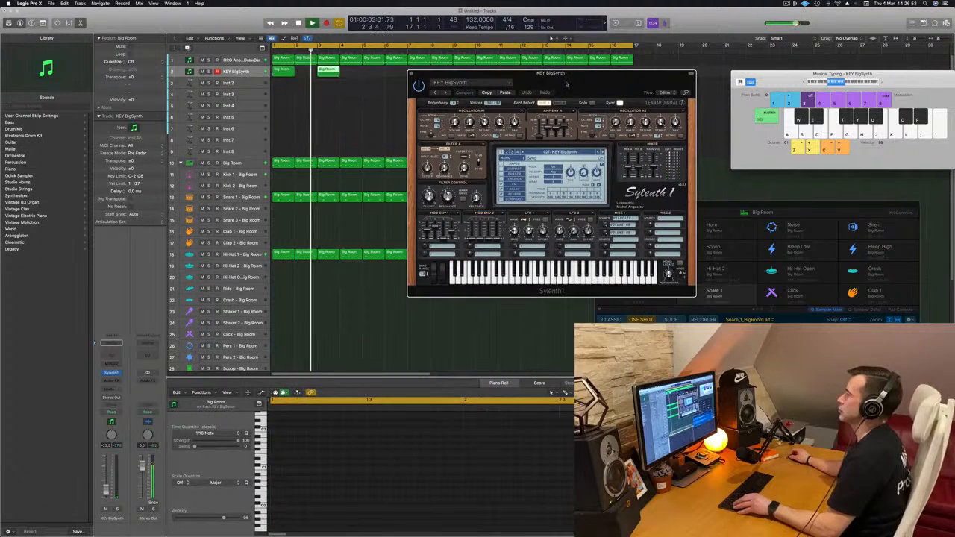
drag(485, 73, 283, 207)
drag(403, 80, 379, 73)
drag(287, 73, 474, 76)
key(space)
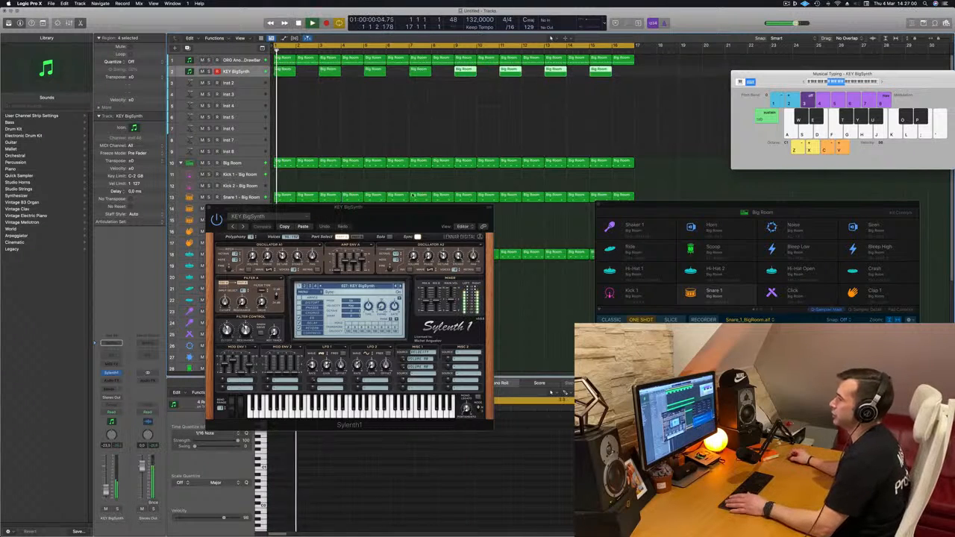
drag(400, 213, 421, 147)
key(space)
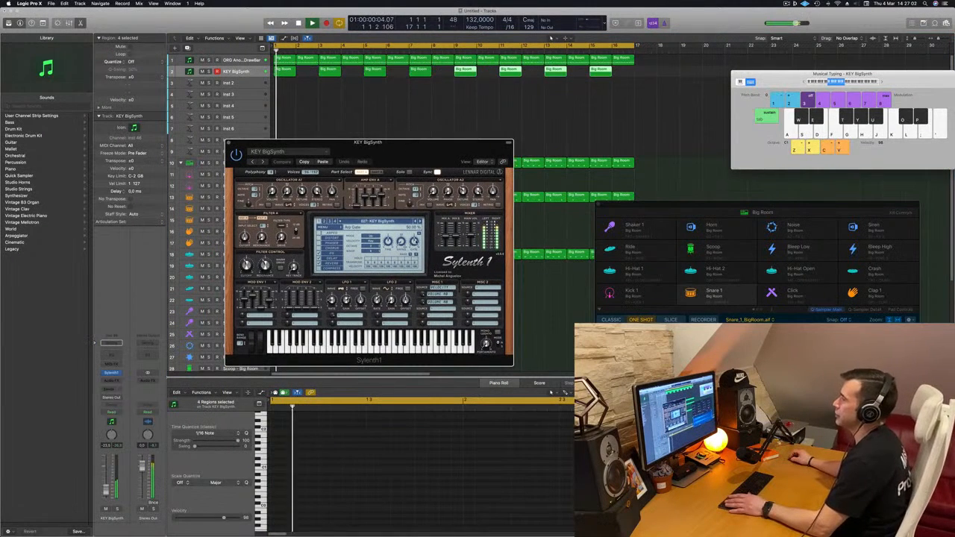
Audition the Sylenth1 key presets from KEY Chicago through KEY Orchestra Hit against the track.
click(419, 222)
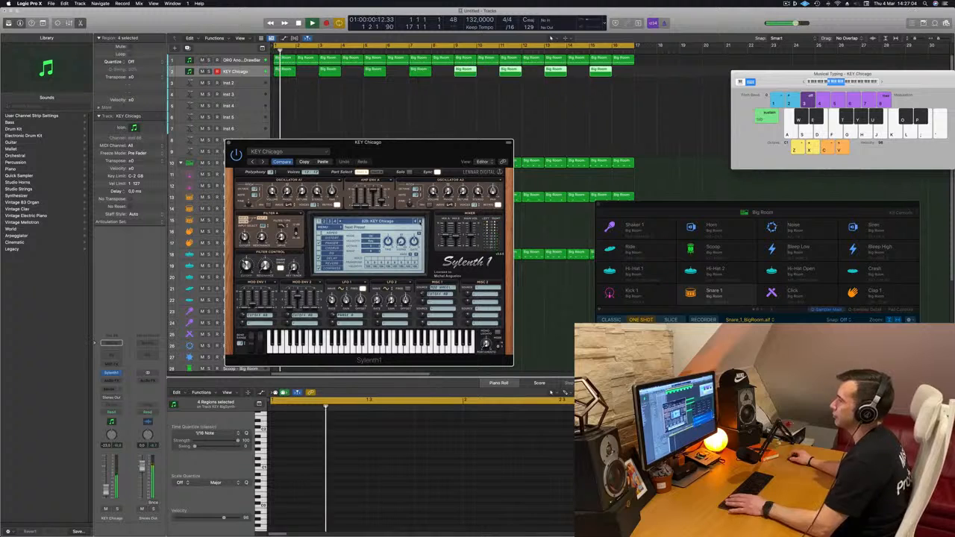
click(420, 221)
click(420, 222)
click(420, 222)
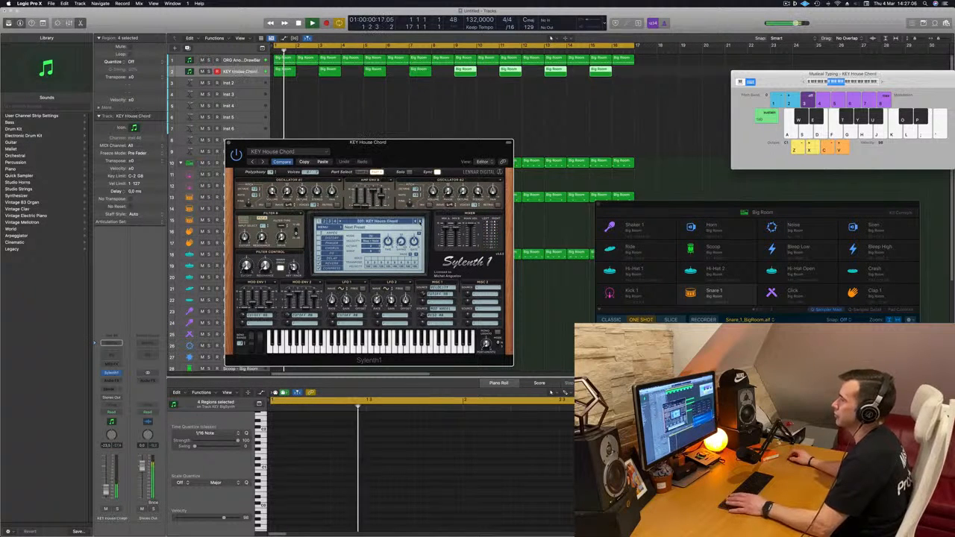
key(space)
key(space)
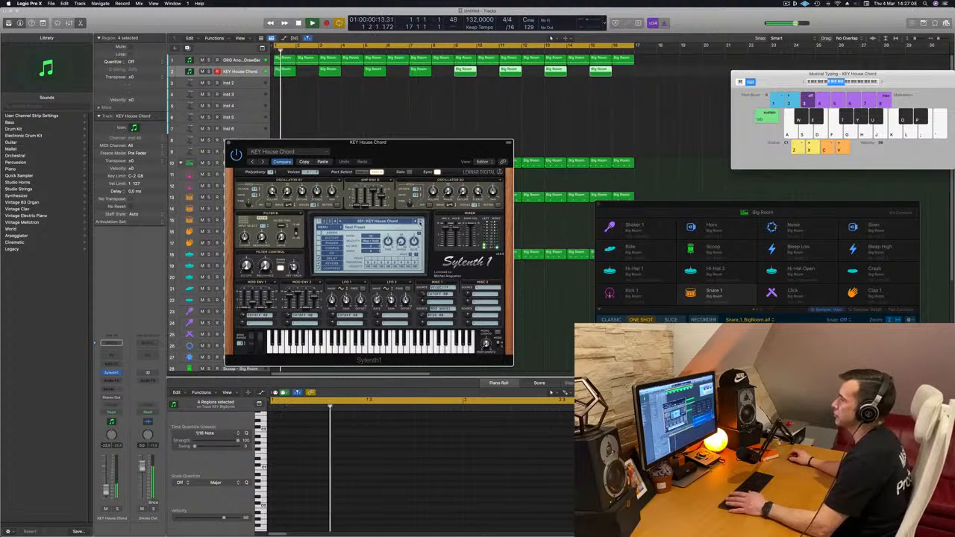
click(419, 221)
click(420, 222)
key(space)
key(space)
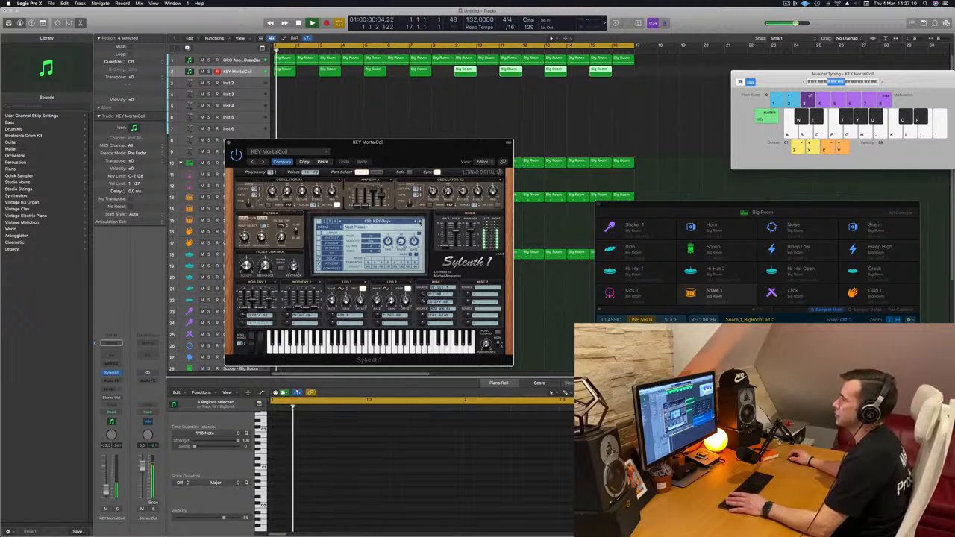
key(space)
key(space)
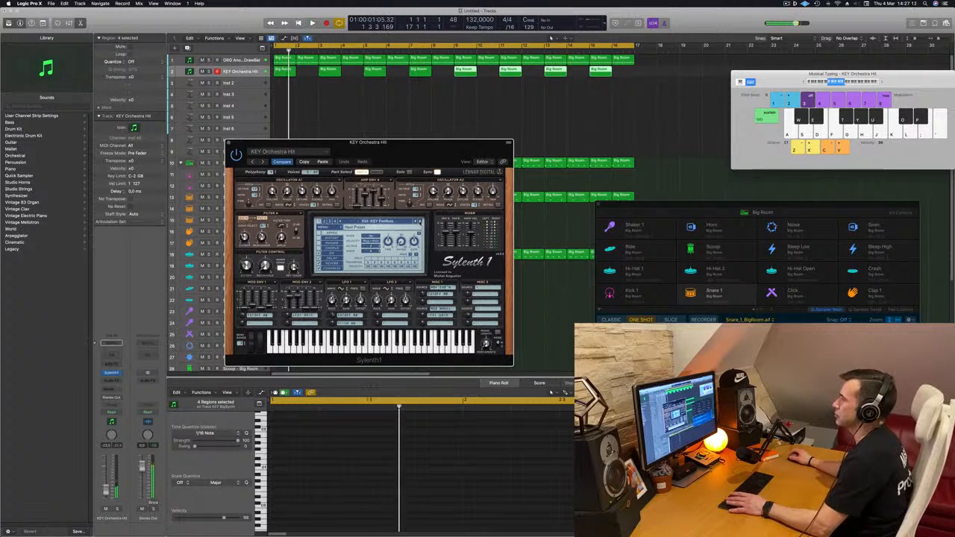
Continue auditioning the Sylenth1 key presets past KEY Pizzicato and KEY Rhowdz, and settle on KEY SkyDrops.
click(419, 222)
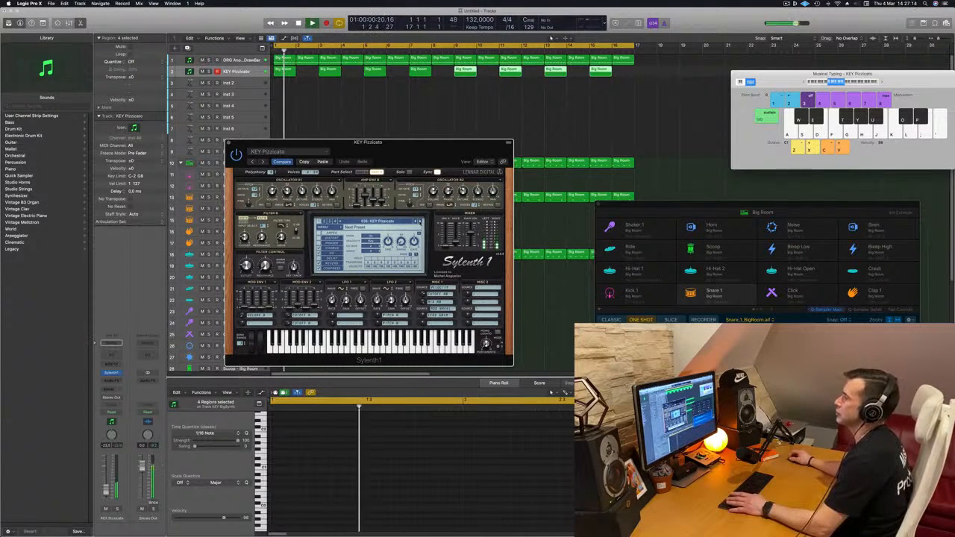
click(420, 222)
key(space)
key(space)
click(420, 222)
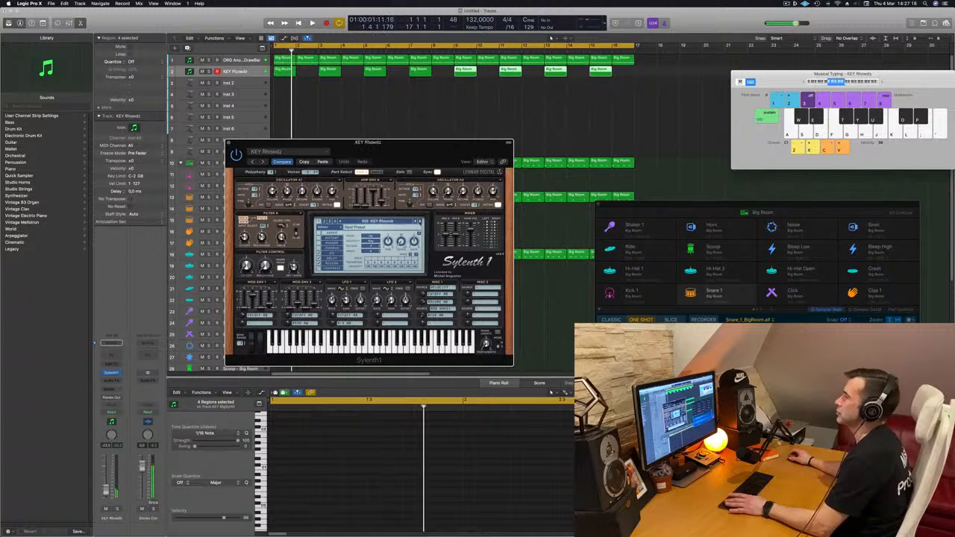
click(419, 221)
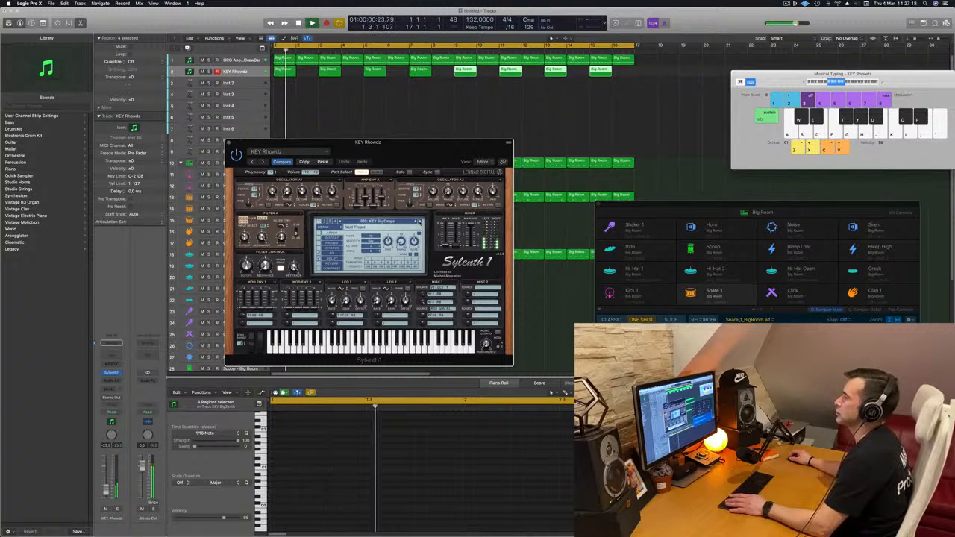
click(420, 222)
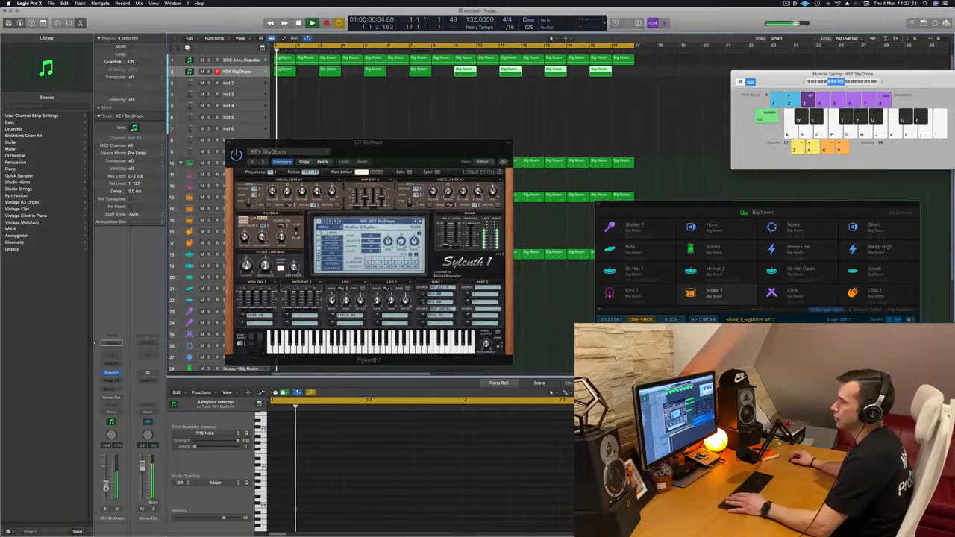
Add a Bus 7 send to the KEY SkyDrops track and insert a stereo SilverVerb on its aux channel.
click(112, 389)
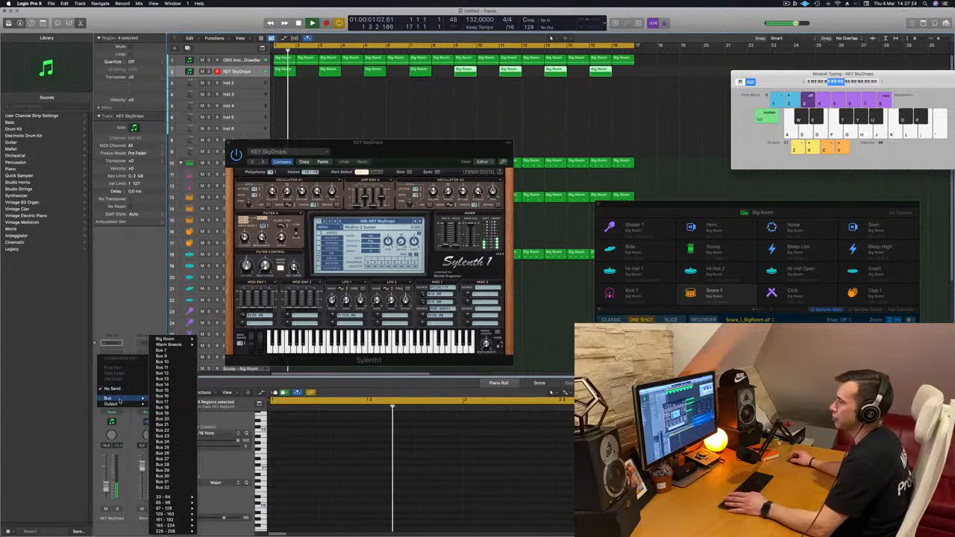
mouse_move(134, 398)
click(173, 351)
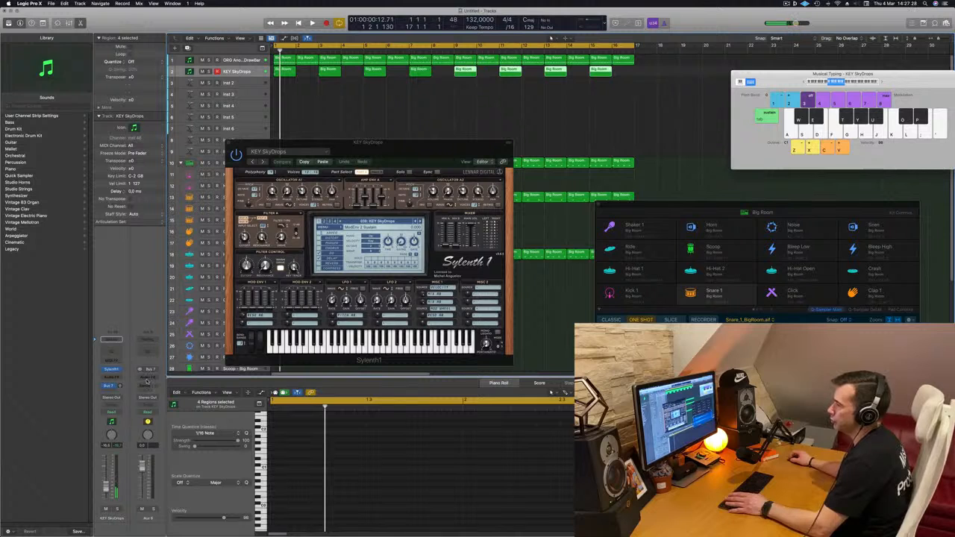
click(149, 378)
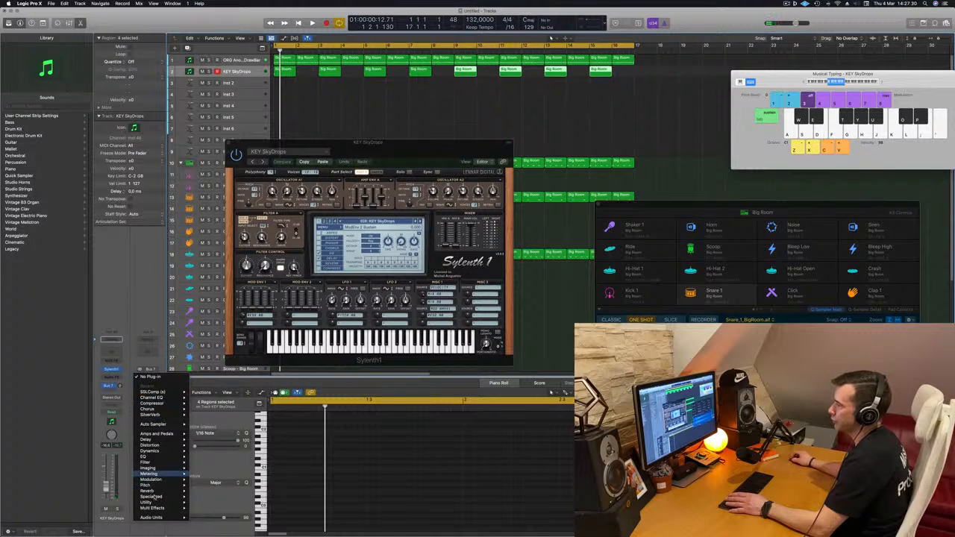
mouse_move(159, 492)
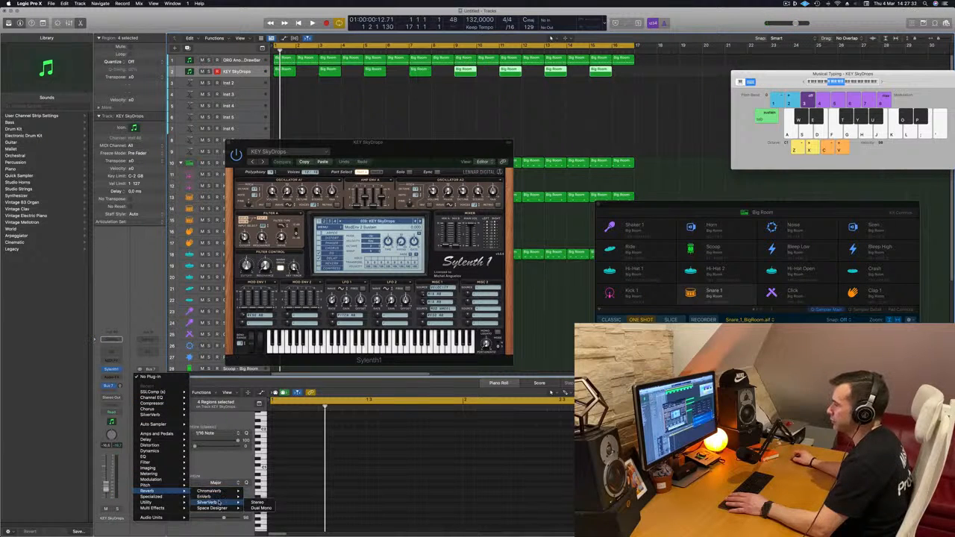
click(258, 504)
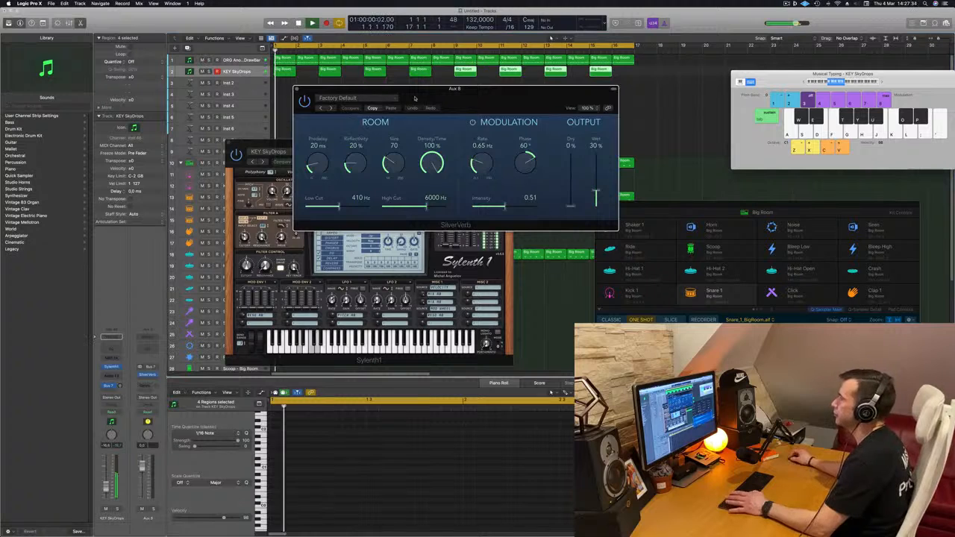
Load the grandiose setting in the SilverVerb and raise the KEY SkyDrops track's Bus 7 send while listening to playback.
drag(390, 98, 374, 98)
click(374, 97)
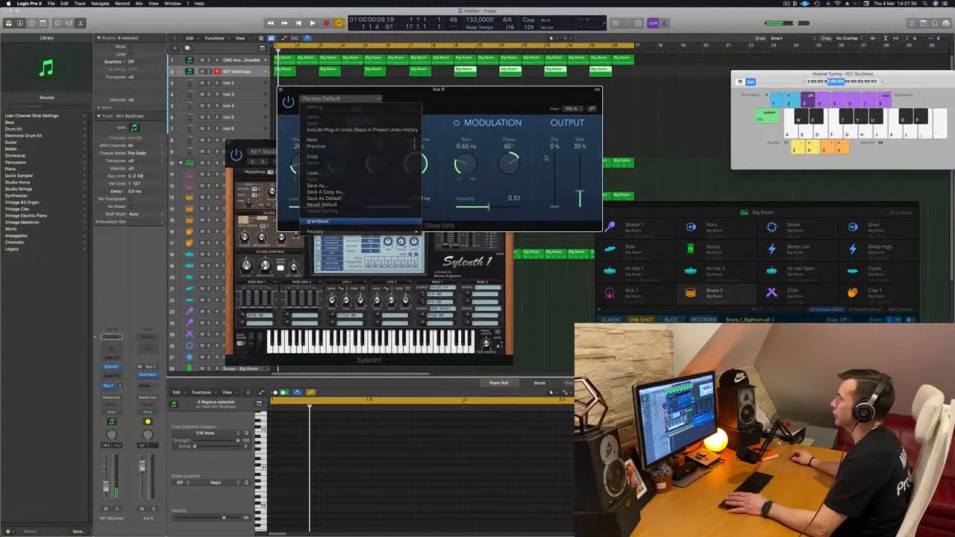
click(411, 164)
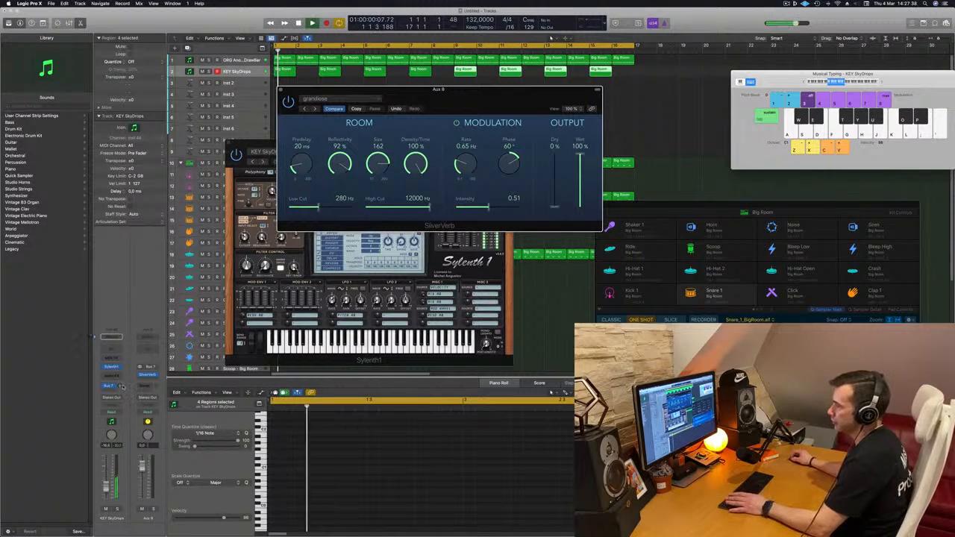
key(space)
drag(120, 386, 121, 387)
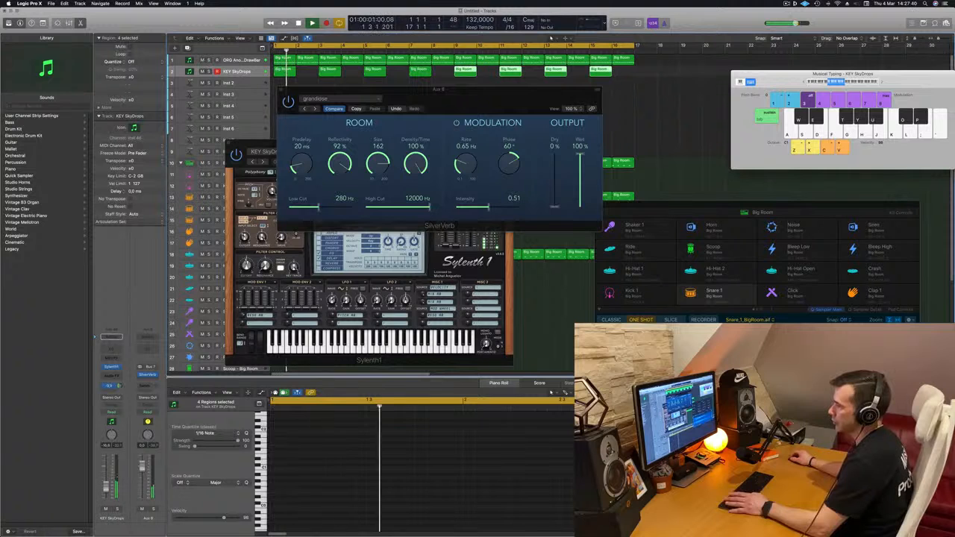
key(space)
drag(480, 100, 930, 100)
key(space)
key(space)
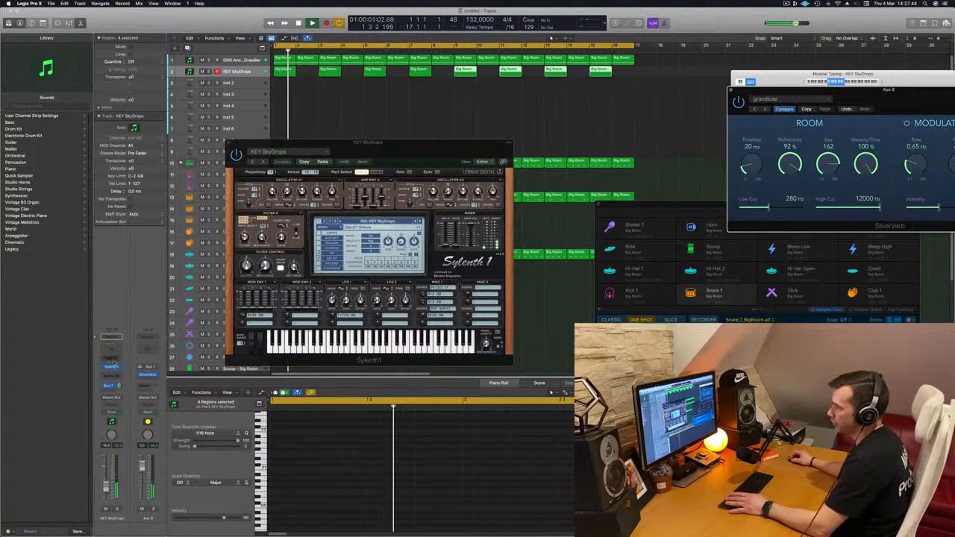
key(space)
key(space)
Insert a Channel EQ on the KEY SkyDrops track and enable its high-cut filter at 815 Hz with a 24 dB/Oct slope.
click(111, 349)
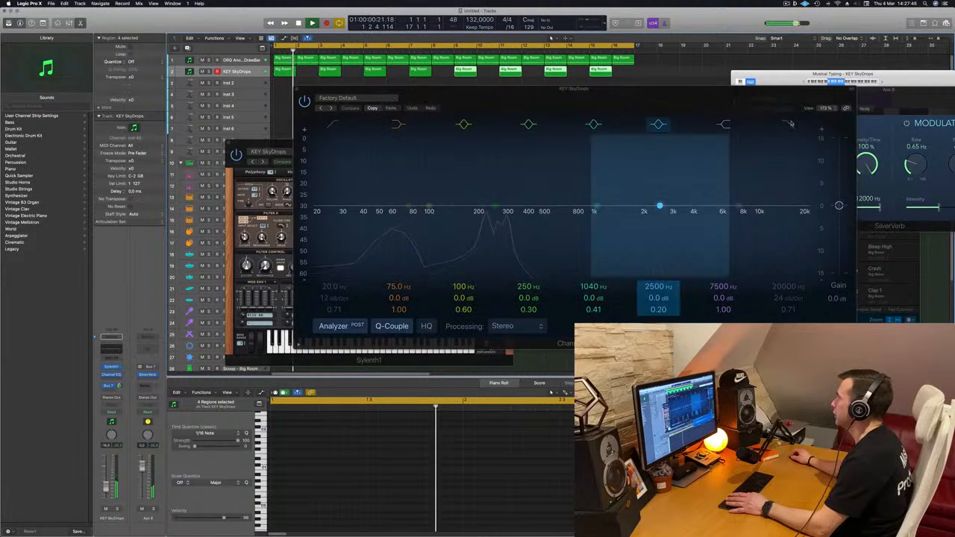
click(790, 124)
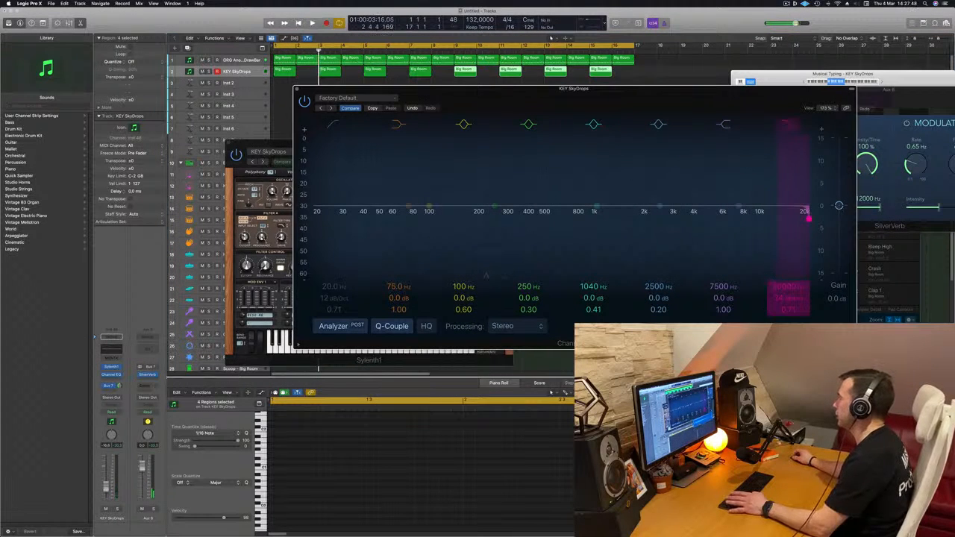
drag(809, 218, 580, 218)
drag(608, 89, 697, 72)
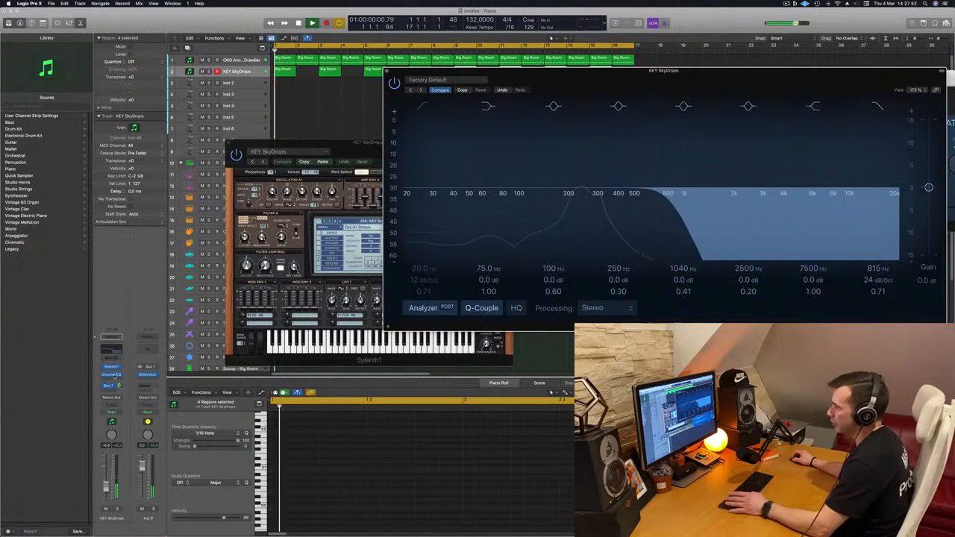
Raise the KEY SkyDrops track's Bus 7 send level further, close the Channel EQ window and replay the arrangement.
drag(119, 386, 120, 385)
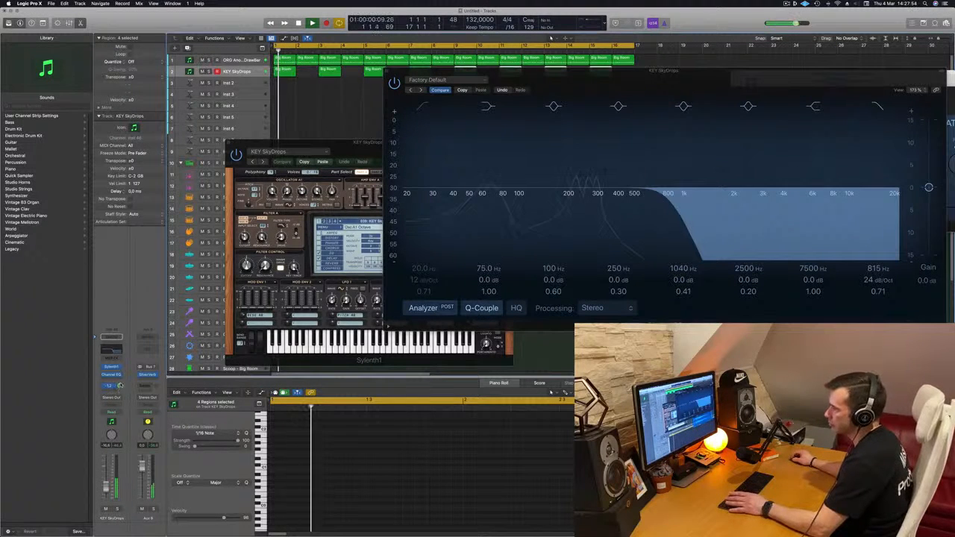
drag(392, 71, 78, 192)
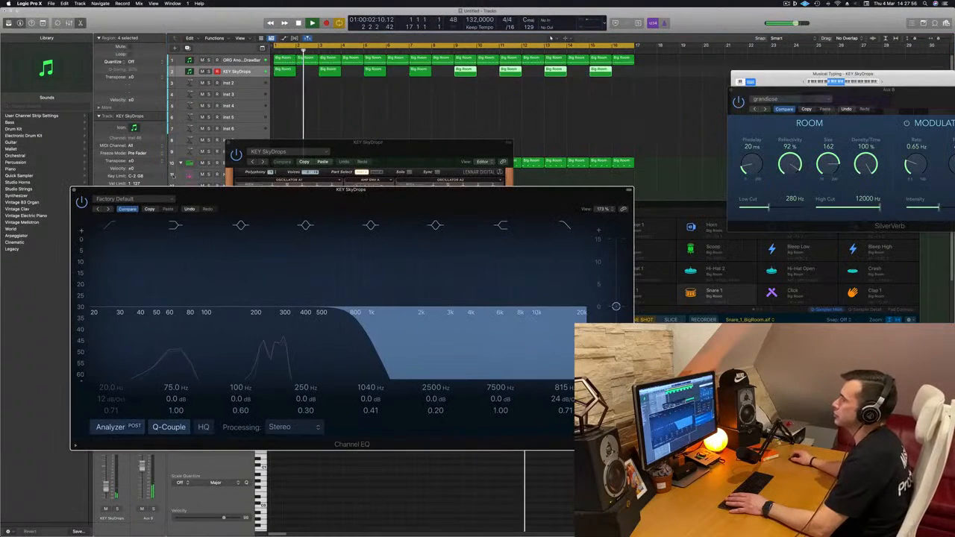
click(74, 190)
drag(424, 143, 740, 152)
key(space)
key(space)
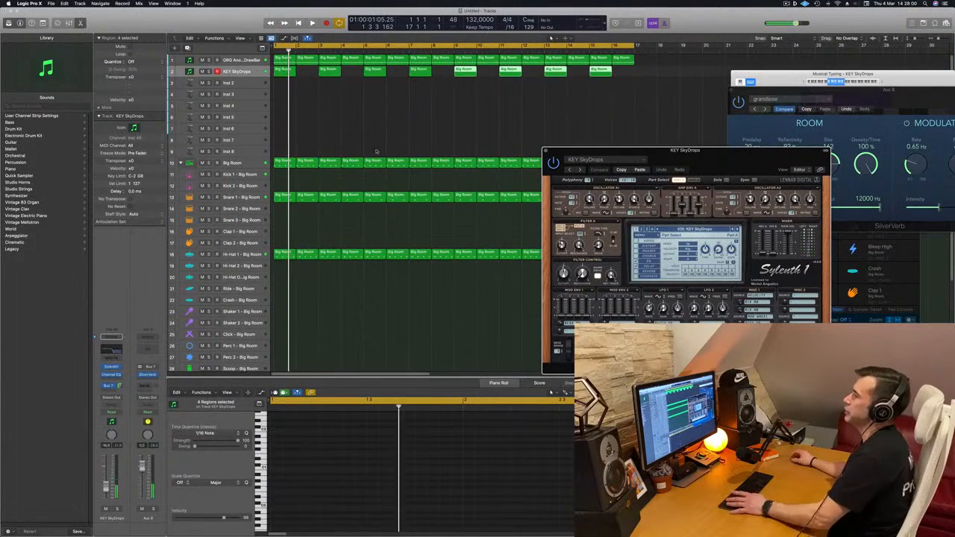
Play the arrangement repeatedly from the start to check the ORG and KEY SkyDrops parts together with the drums.
click(608, 94)
drag(609, 93, 632, 75)
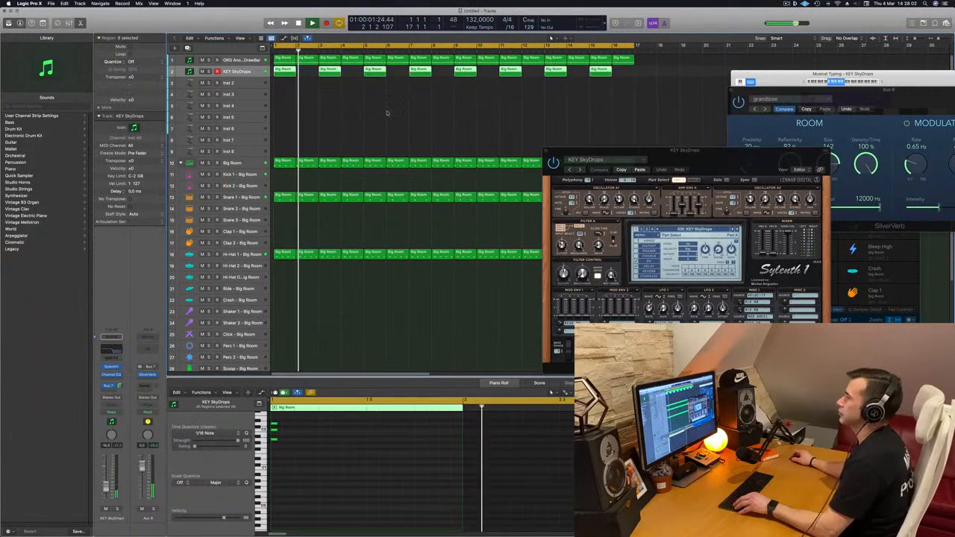
scroll(345, 118, down, 1)
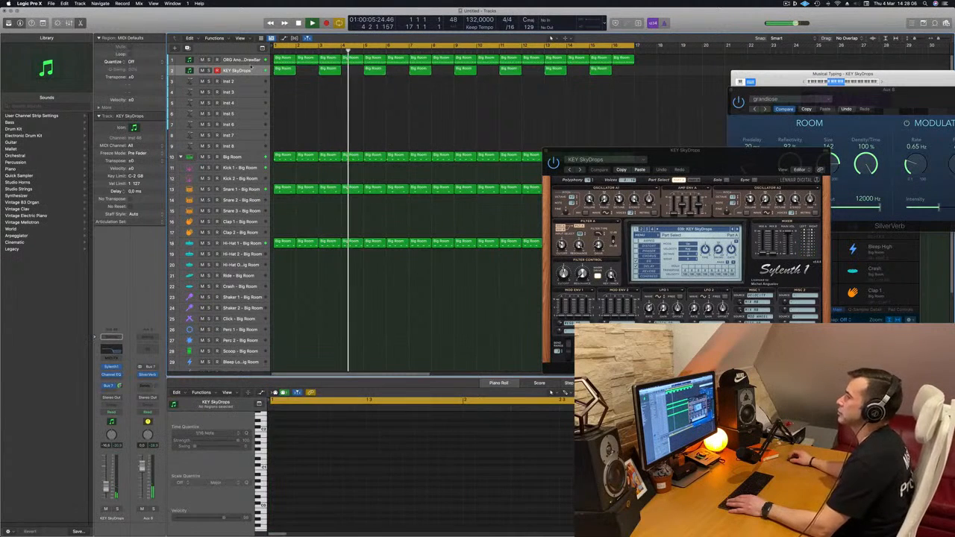
click(216, 60)
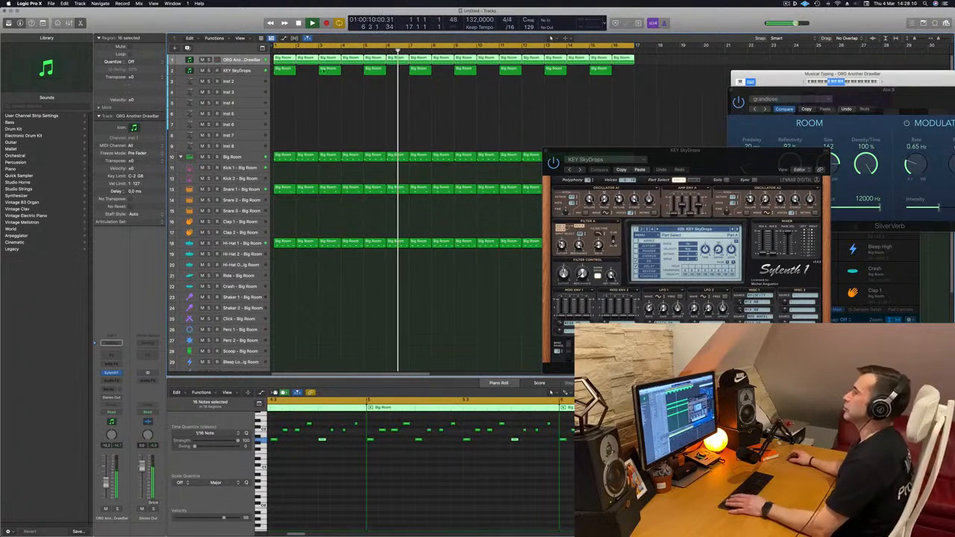
key(space)
key(space)
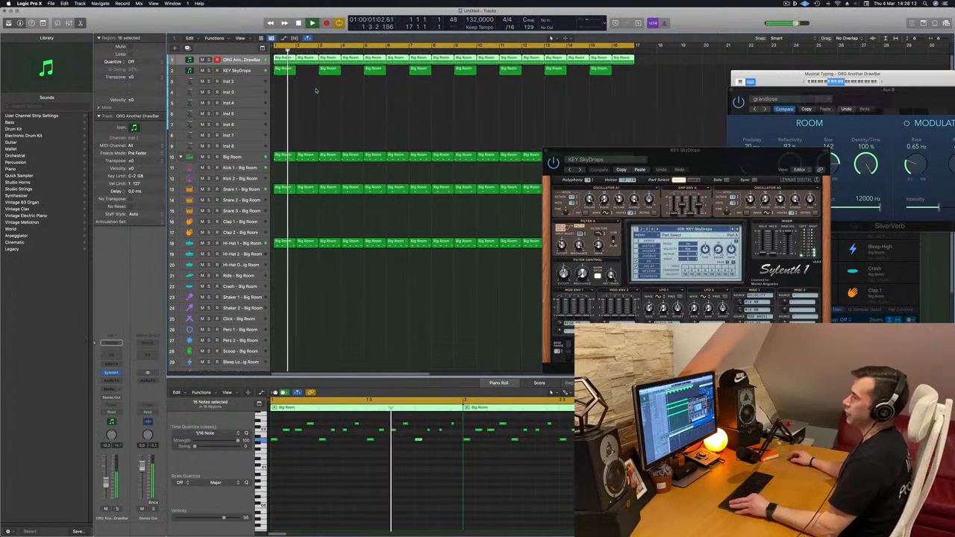
key(super+Left)
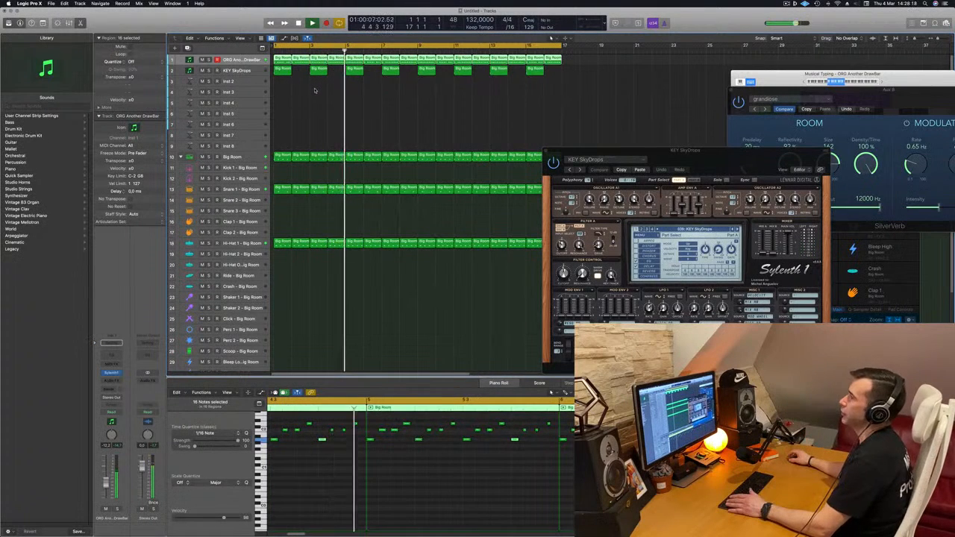
key(Return)
Copy the first KEY SkyDrops region onto the Inst 2 track so that it starts at bar 1 beat 3.
click(252, 73)
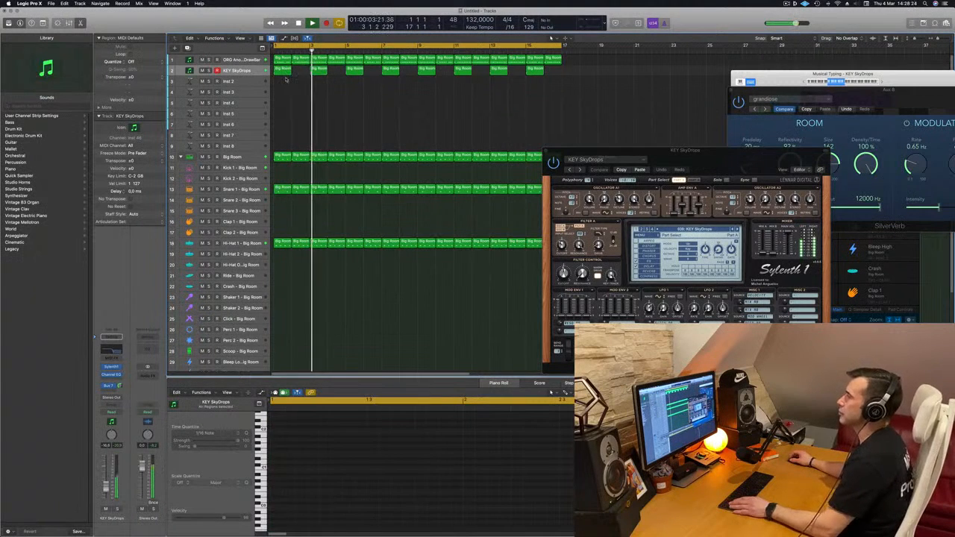
click(283, 69)
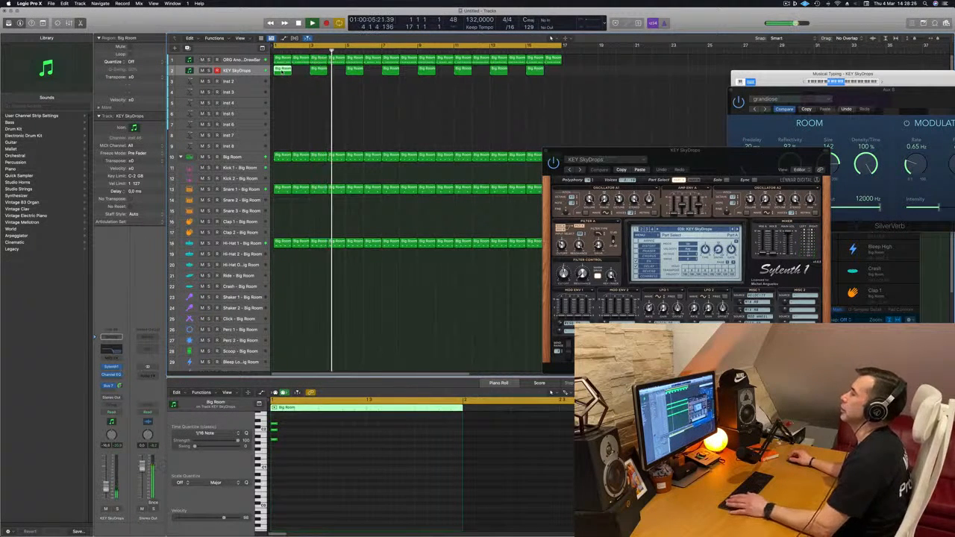
drag(283, 70, 291, 81)
key(space)
key(space)
Open Alchemy on the Inst 2 track, load the Deep Harmonic Waves preset from the Strings category and play it back.
click(257, 80)
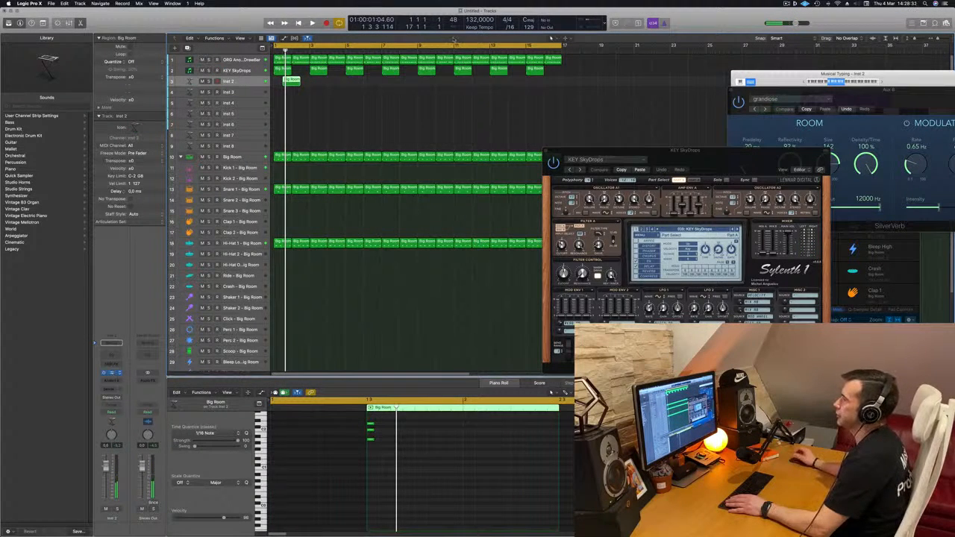
drag(474, 88, 512, 80)
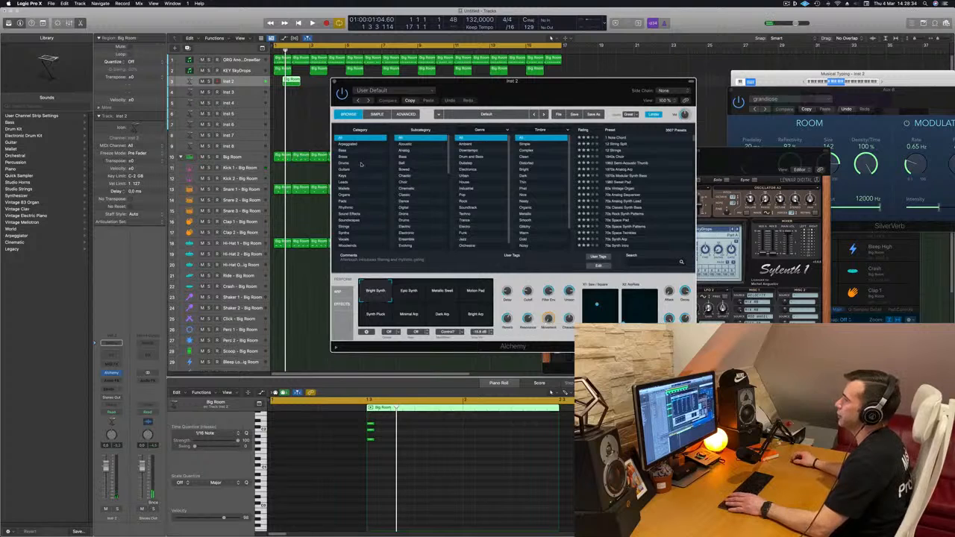
click(345, 228)
drag(500, 81, 602, 91)
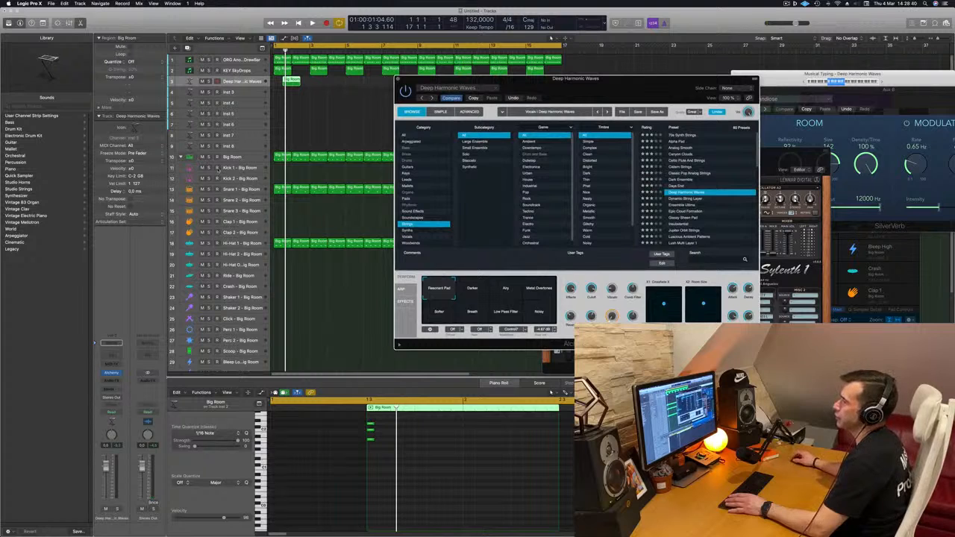
key(space)
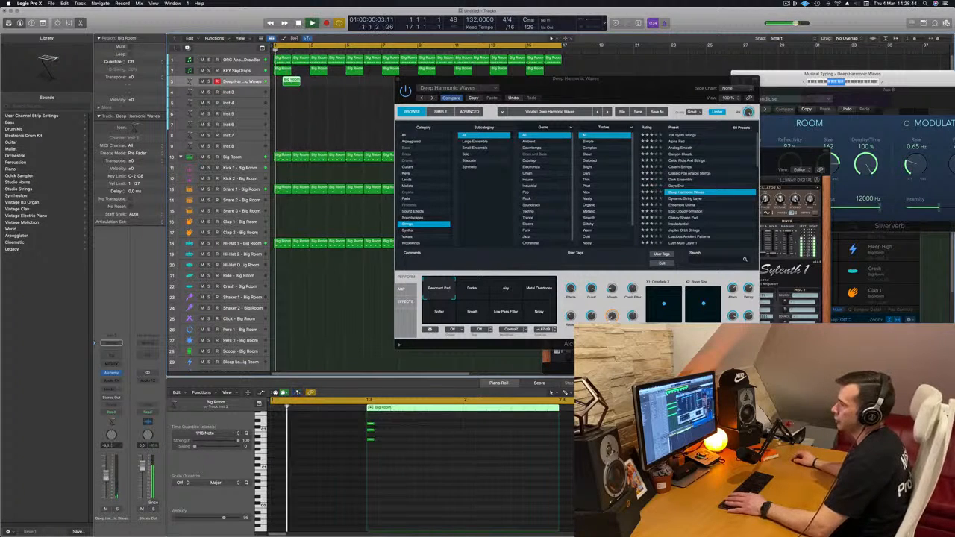
key(space)
key(space)
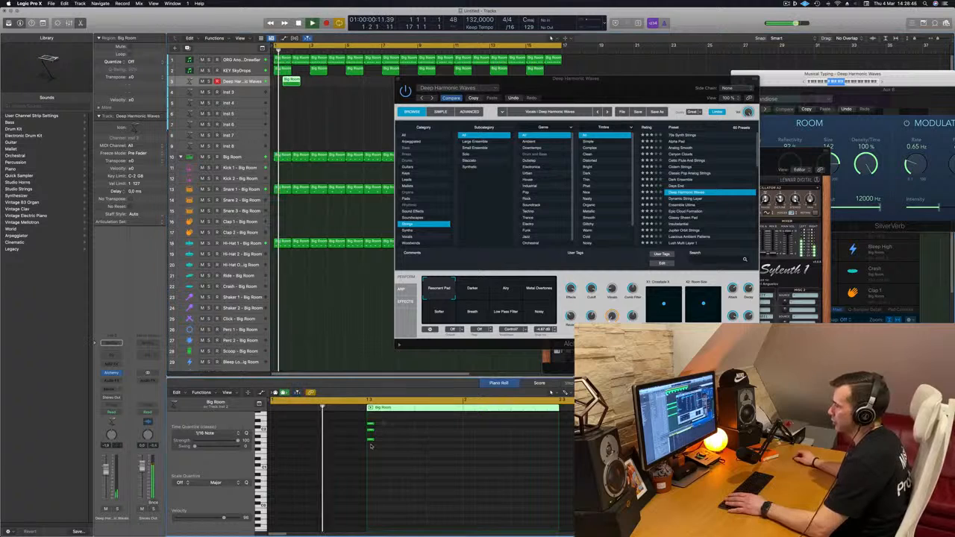
Lengthen the three chord notes in the Deep Harmonic Waves region to about one beat and replay them.
drag(385, 424, 418, 440)
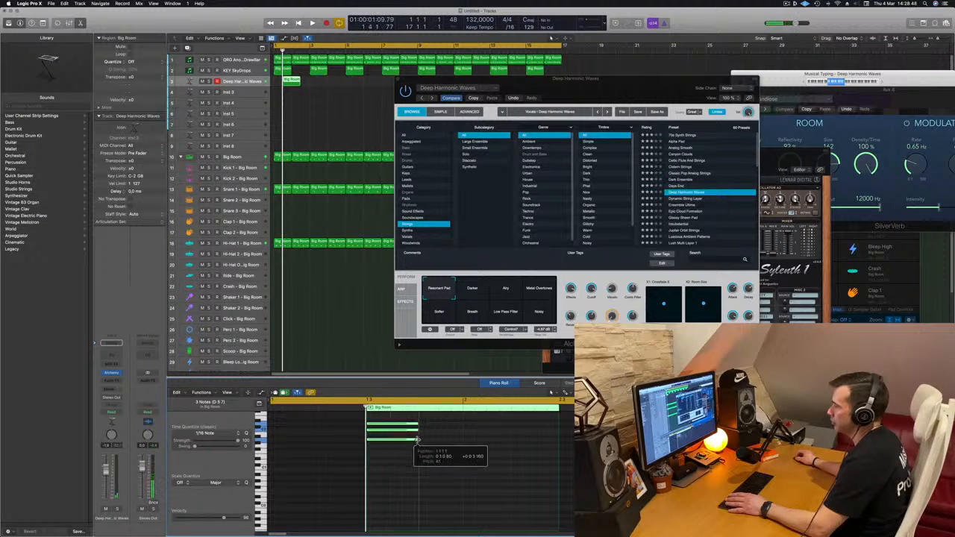
key(space)
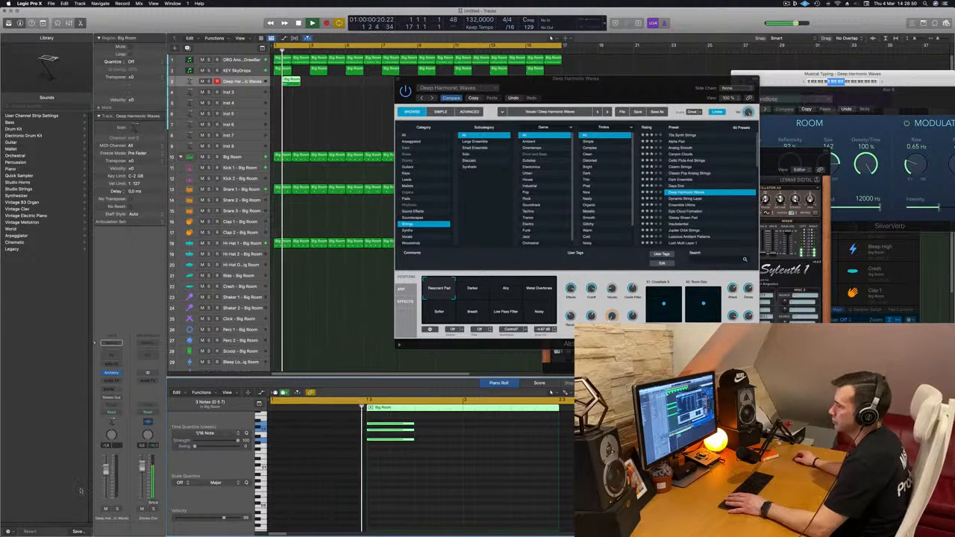
drag(578, 90, 473, 162)
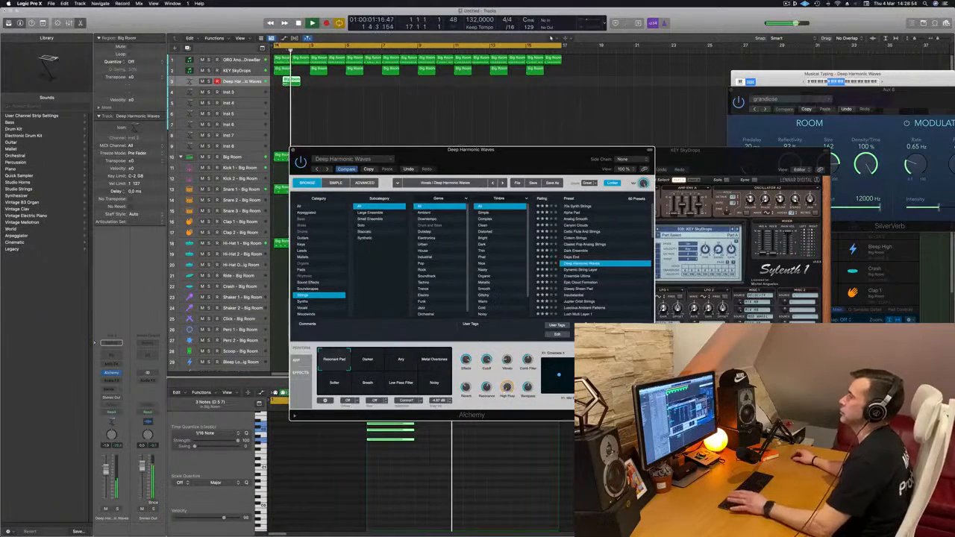
Copy the Deep Harmonic Waves region to bar 5 beat 3, and copy the resulting pair to beat 3 of bars 9 and 13.
drag(293, 80, 363, 82)
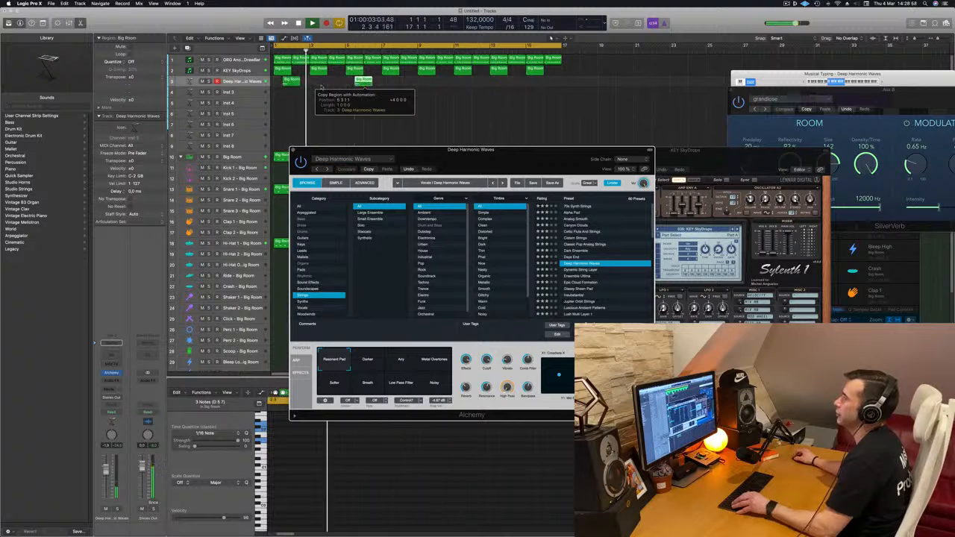
drag(279, 95, 424, 85)
key(space)
key(space)
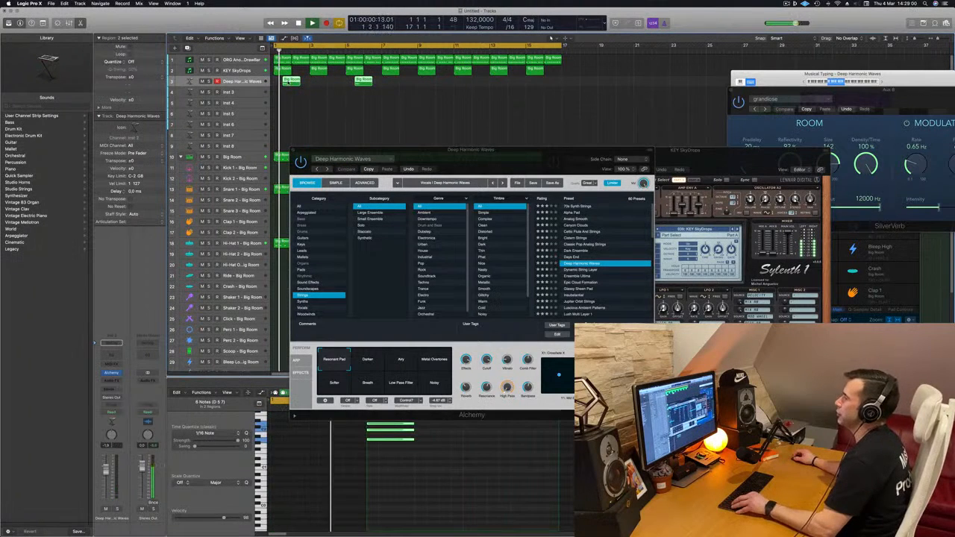
drag(289, 82, 432, 85)
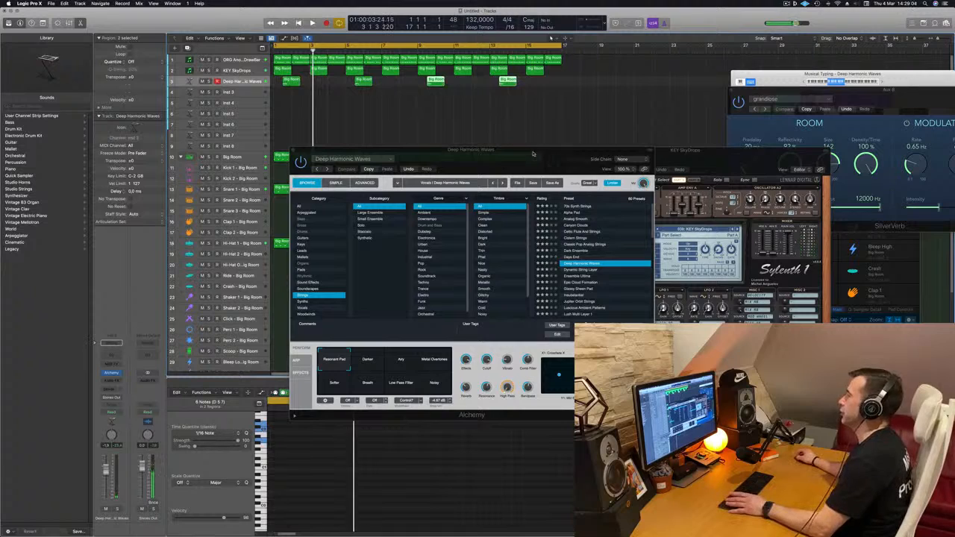
Listen to the arrangement with the Deep Harmonic Waves and Hi-Hat 1 parts, moving the Alchemy window out of the way.
mouse_move(533, 154)
mouse_down()
mouse_move(520, 126)
mouse_move(525, 147)
mouse_move(509, 159)
mouse_move(526, 161)
mouse_up()
key(space)
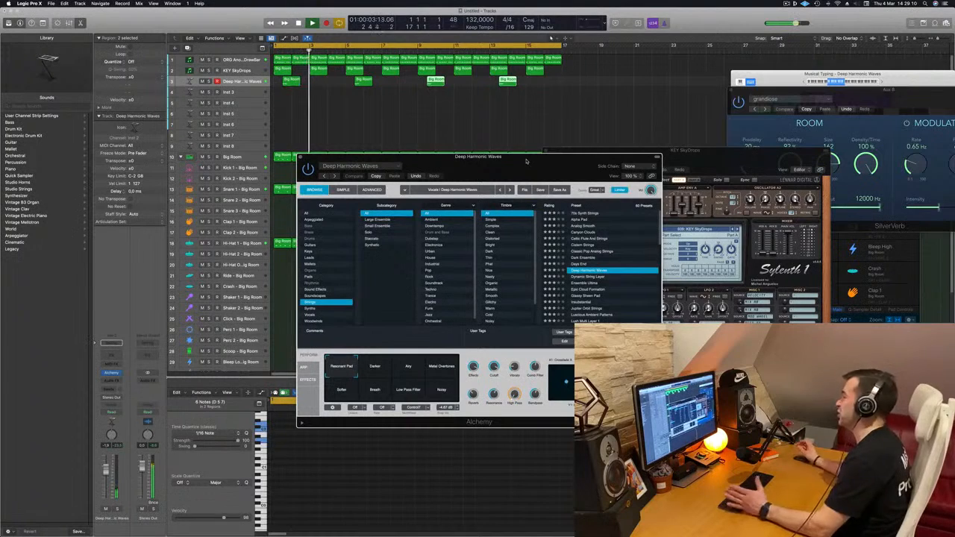
drag(524, 161, 505, 159)
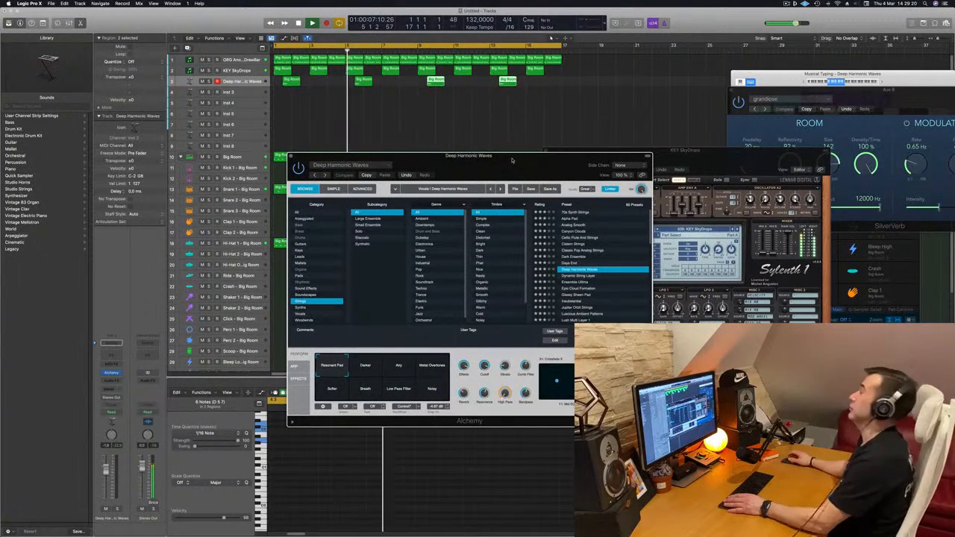
drag(512, 160, 558, 148)
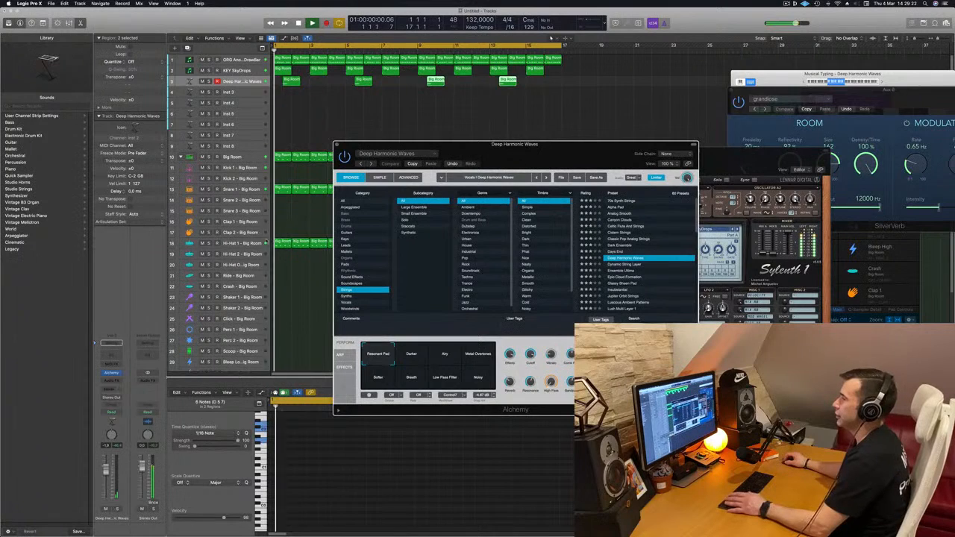
click(265, 242)
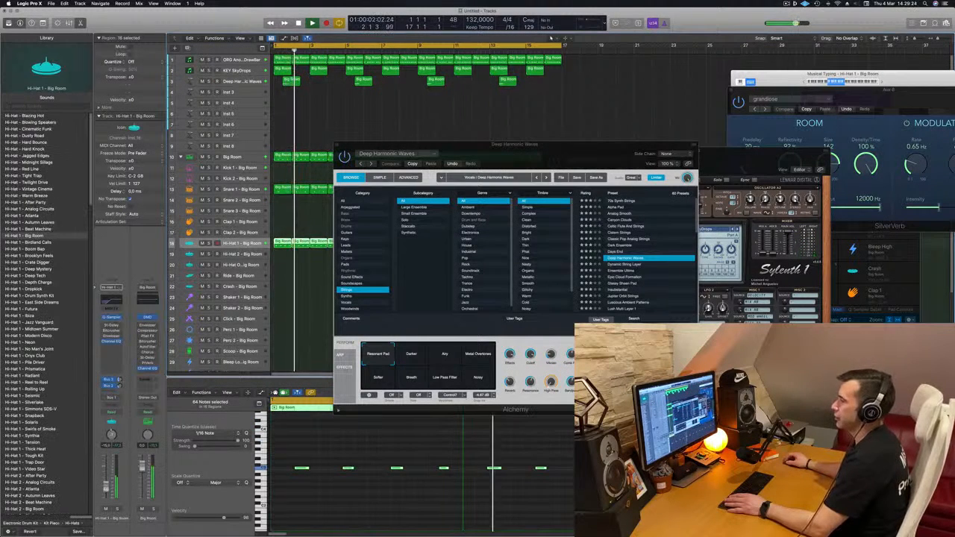
drag(529, 158, 400, 195)
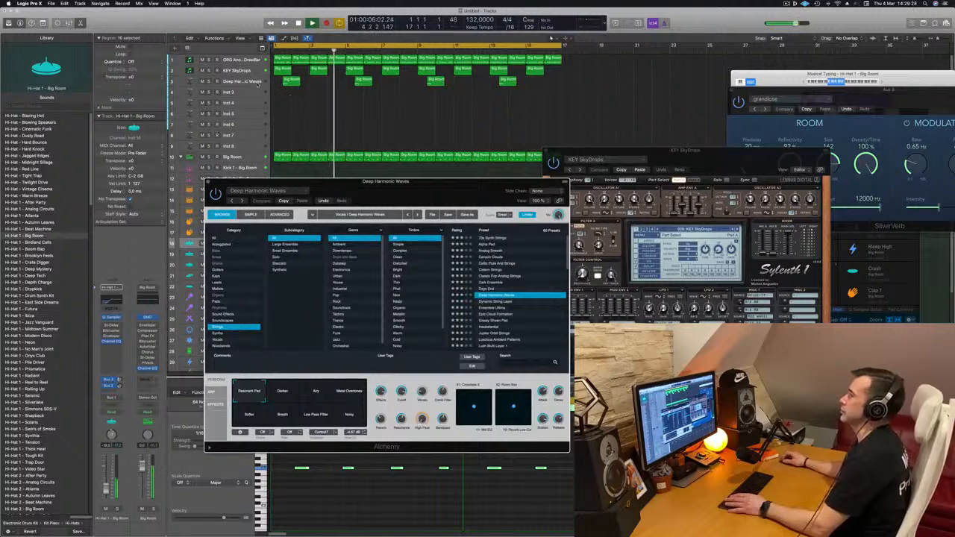
Duplicate the Deep Harmonic Waves track and place copies of its four regions on the duplicate, shifted two bars later.
click(258, 82)
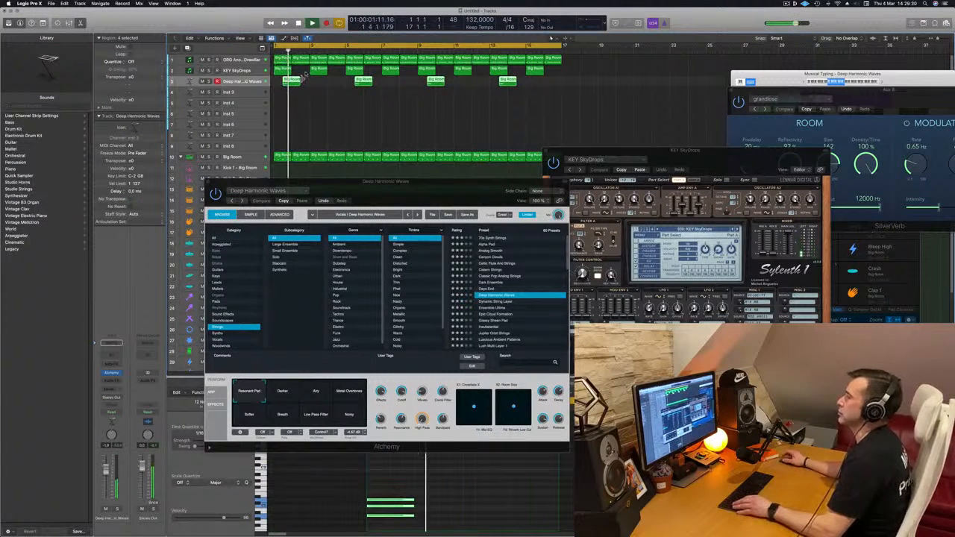
drag(293, 81, 333, 95)
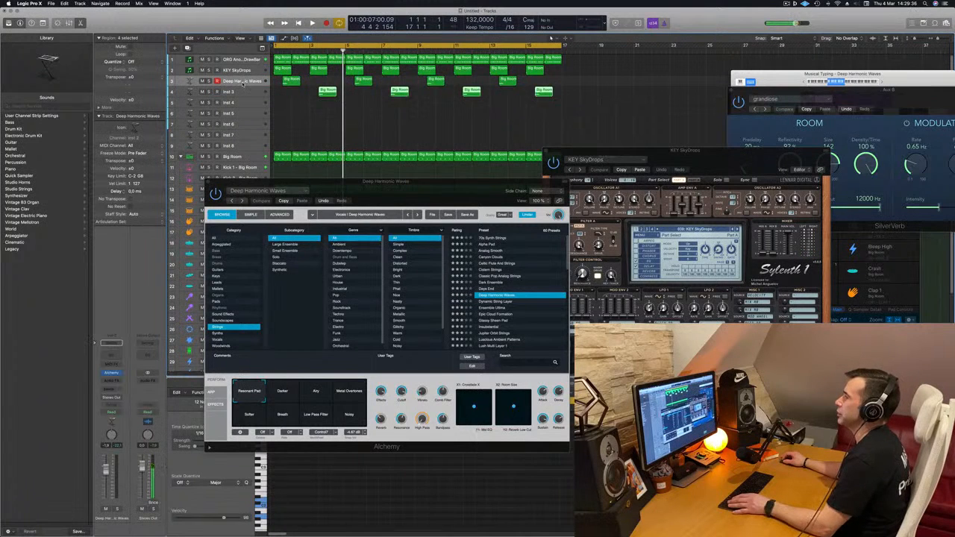
key(super+d)
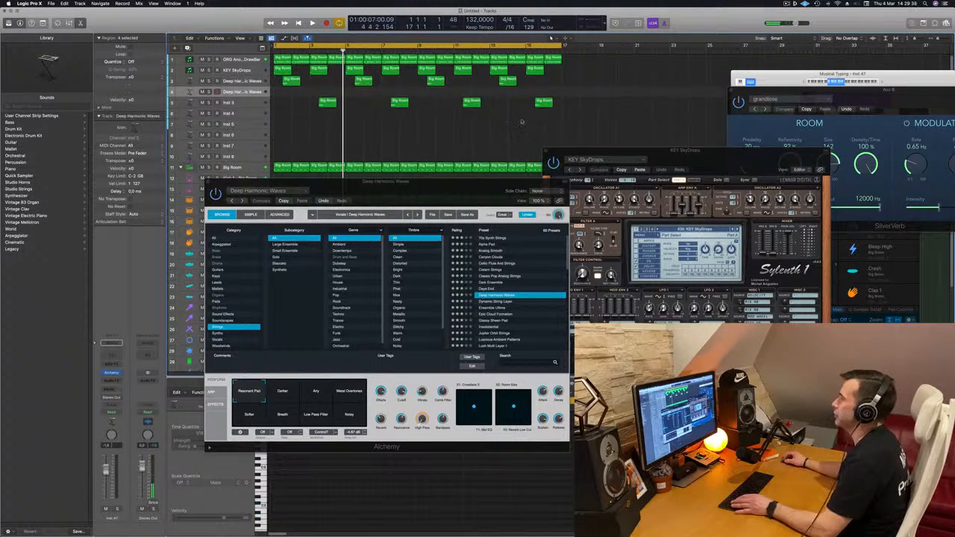
drag(606, 127, 330, 91)
key(Return)
key(space)
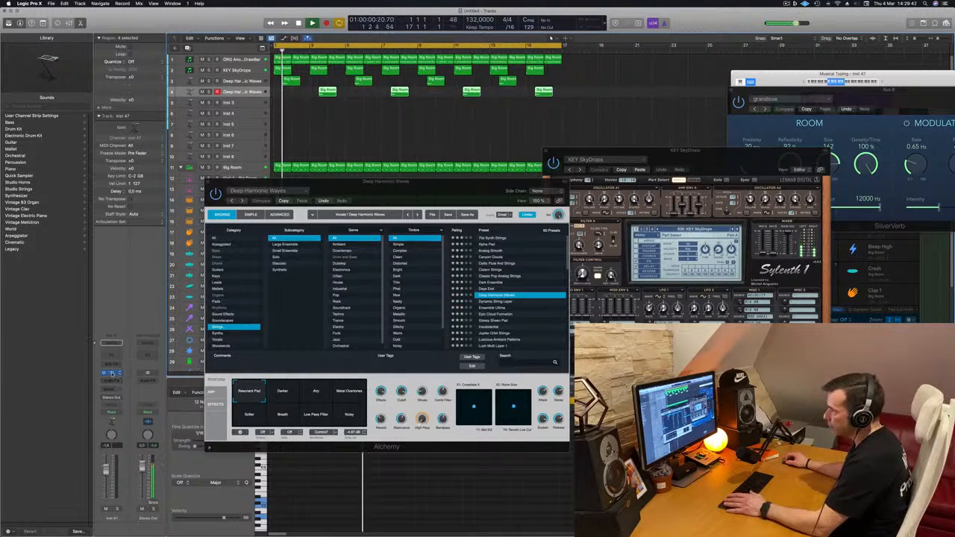
Open Alchemy on the duplicated track, load the Lush Multi Layer 1 strings preset and listen to it in the arrangement.
click(111, 373)
key(space)
drag(504, 101, 588, 107)
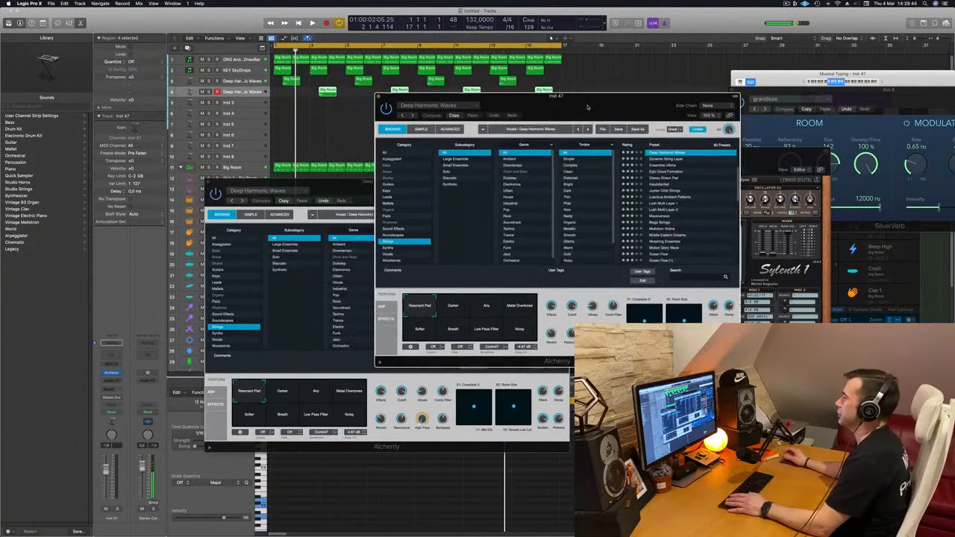
drag(523, 95, 453, 124)
key(space)
scroll(630, 228, down, 3)
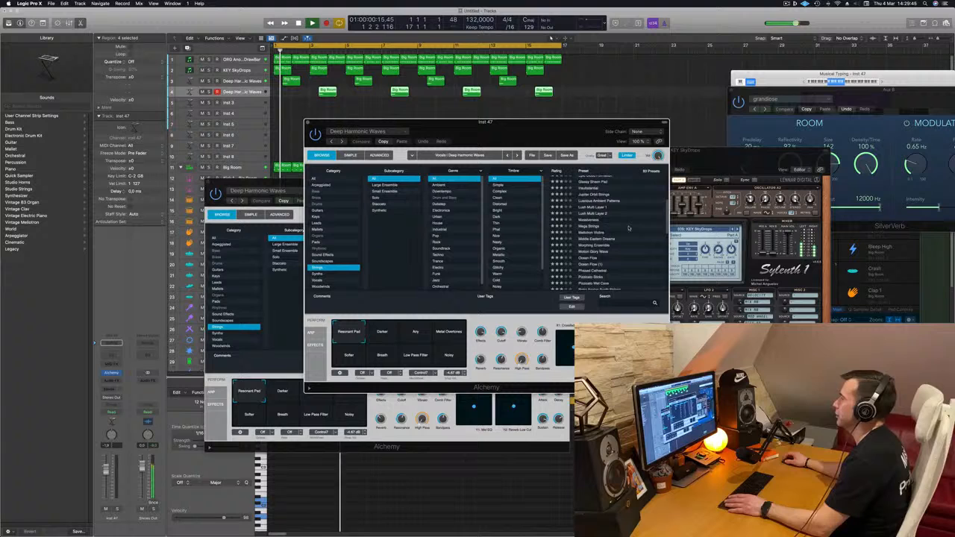
click(589, 207)
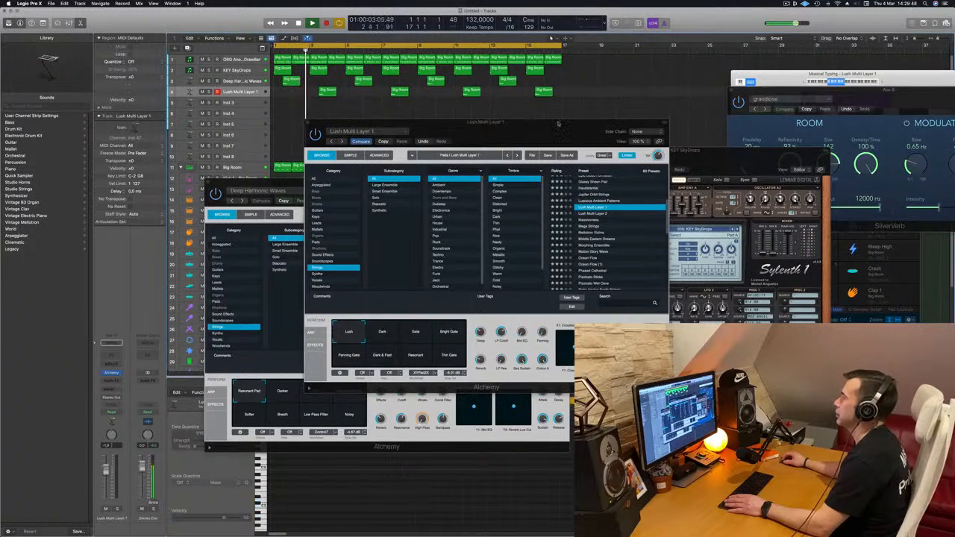
drag(532, 125, 615, 100)
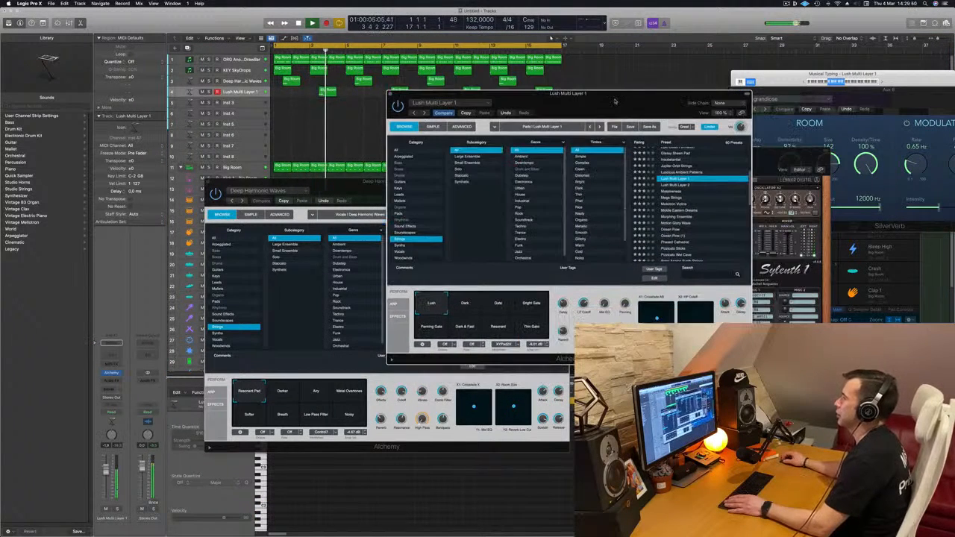
key(space)
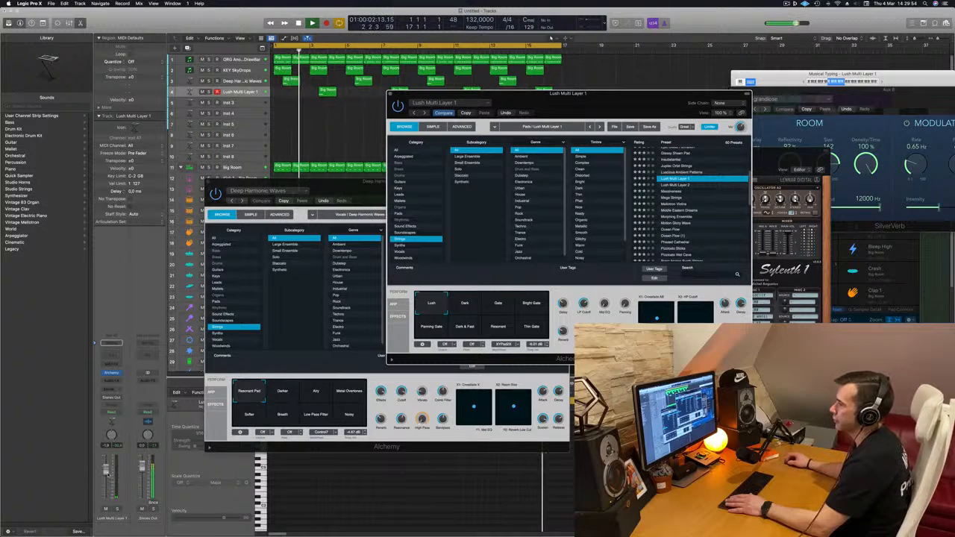
Audition the Morphing Ensemble preset on the duplicated track and replace it with Phased Cathedral during playback.
click(680, 216)
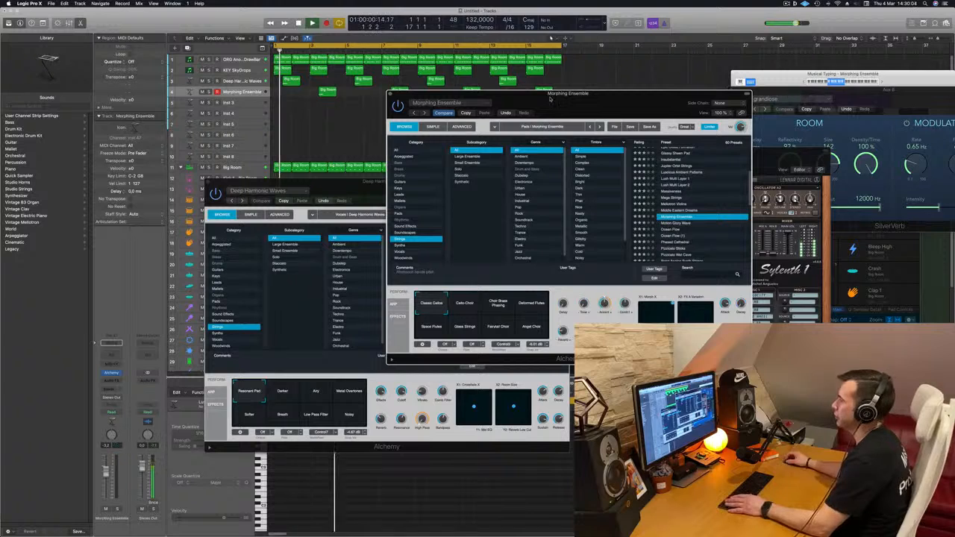
drag(640, 95, 540, 113)
scroll(611, 226, down, 2)
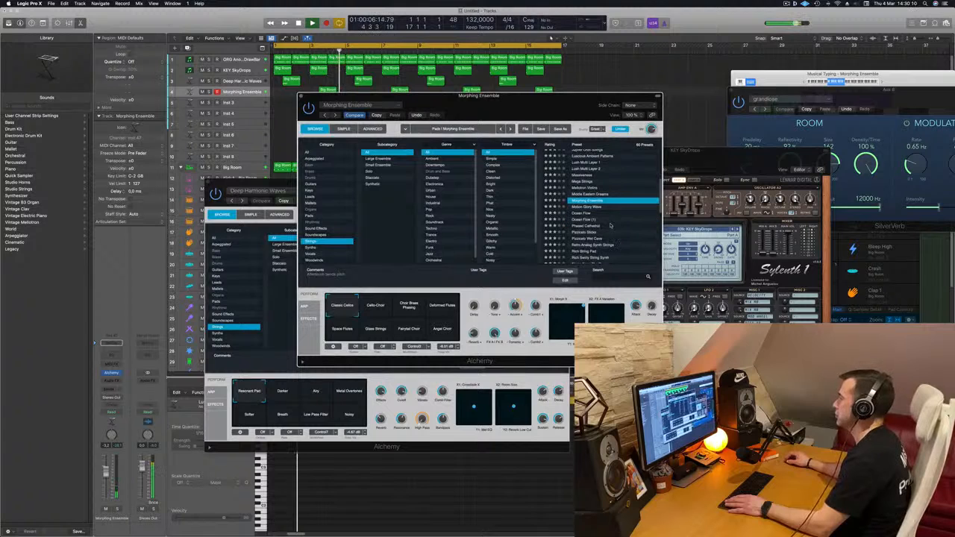
click(597, 226)
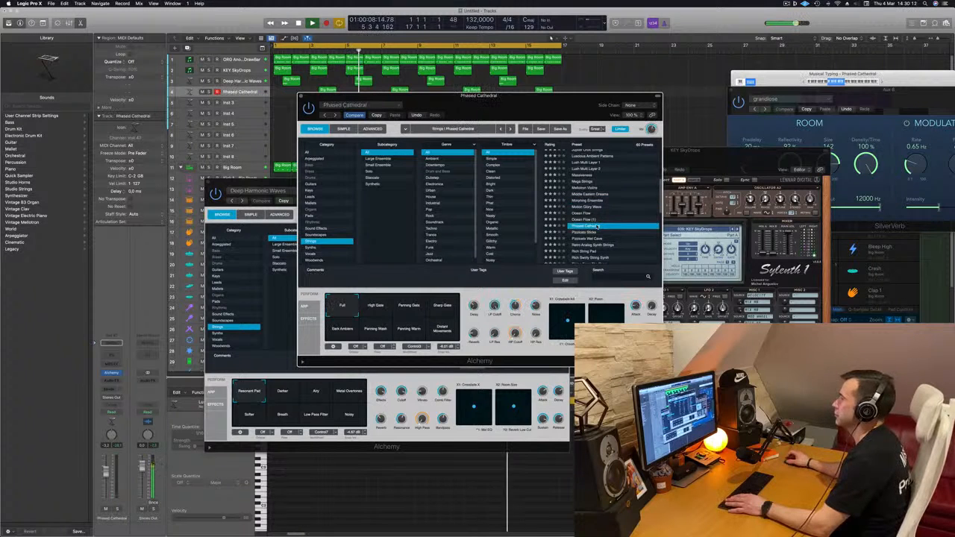
Audition the Panning Wash, Panning Warm and Distant Movements snapshots of Phased Cathedral during playback and settle on Sharp Gate.
drag(560, 102, 656, 218)
click(488, 331)
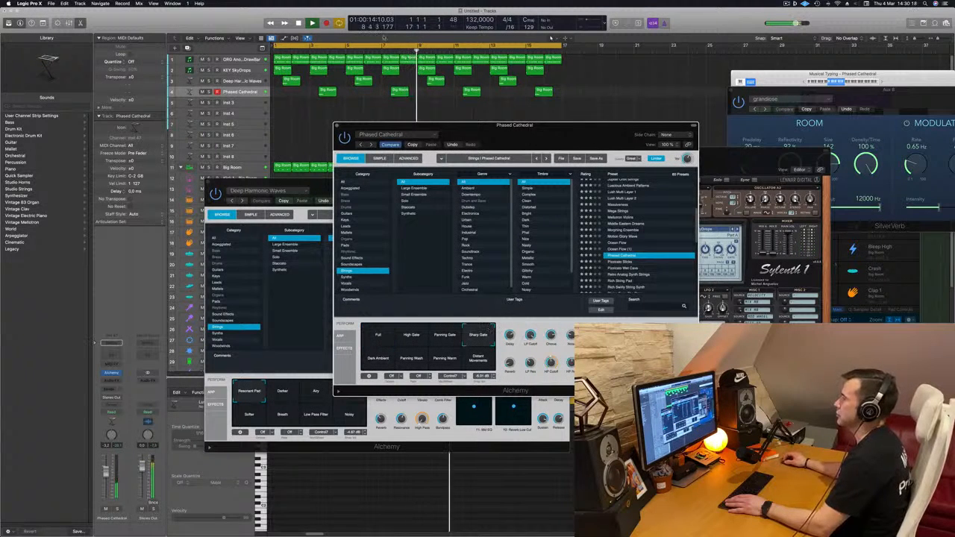
click(387, 52)
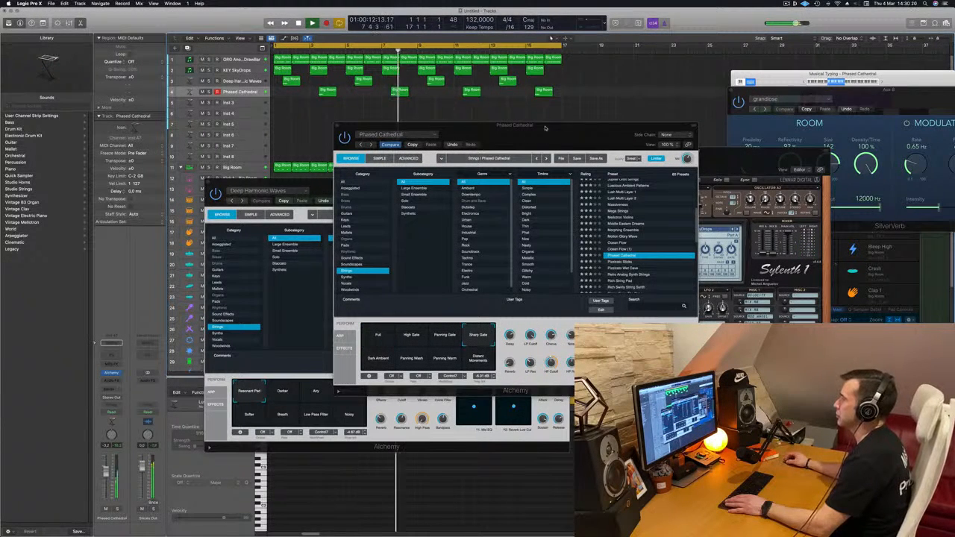
mouse_move(545, 128)
mouse_down()
mouse_move(627, 125)
mouse_move(526, 127)
mouse_up()
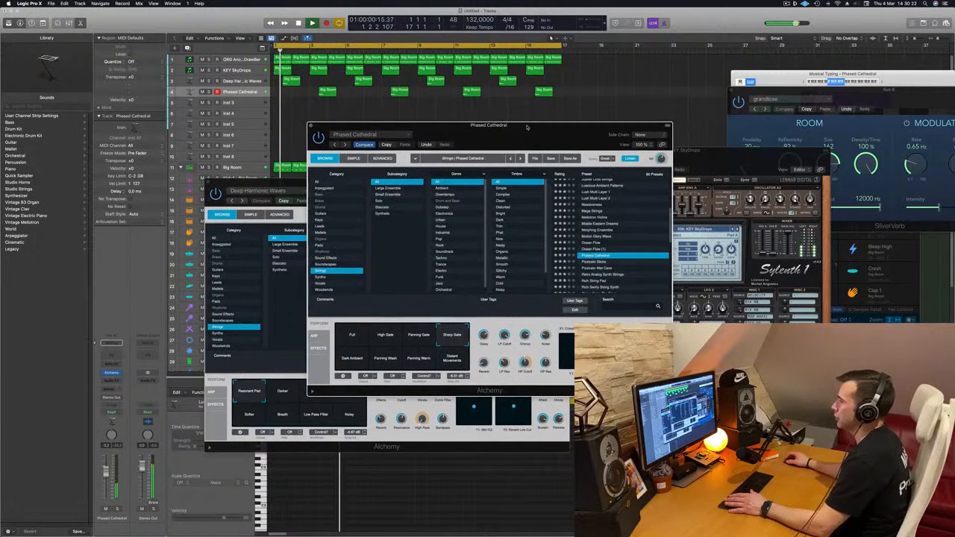
click(377, 360)
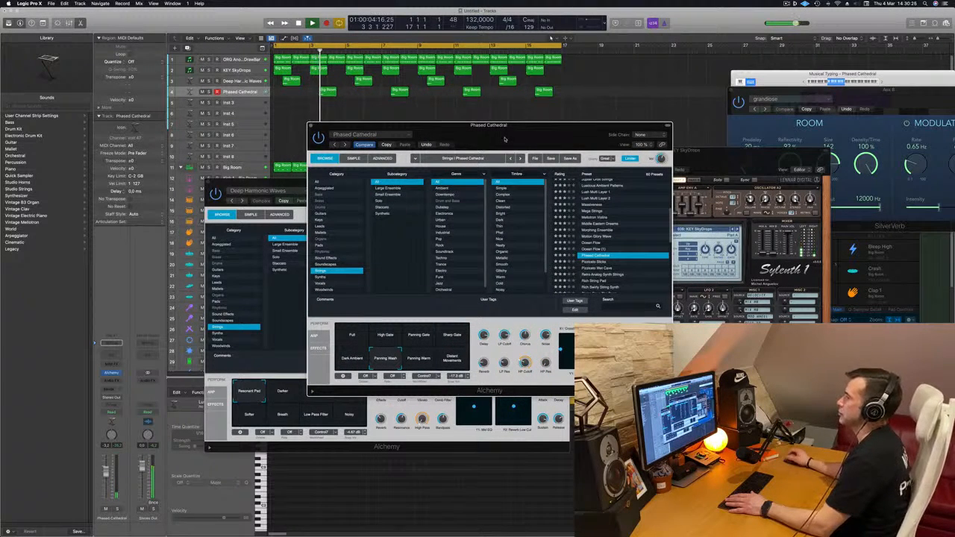
click(423, 362)
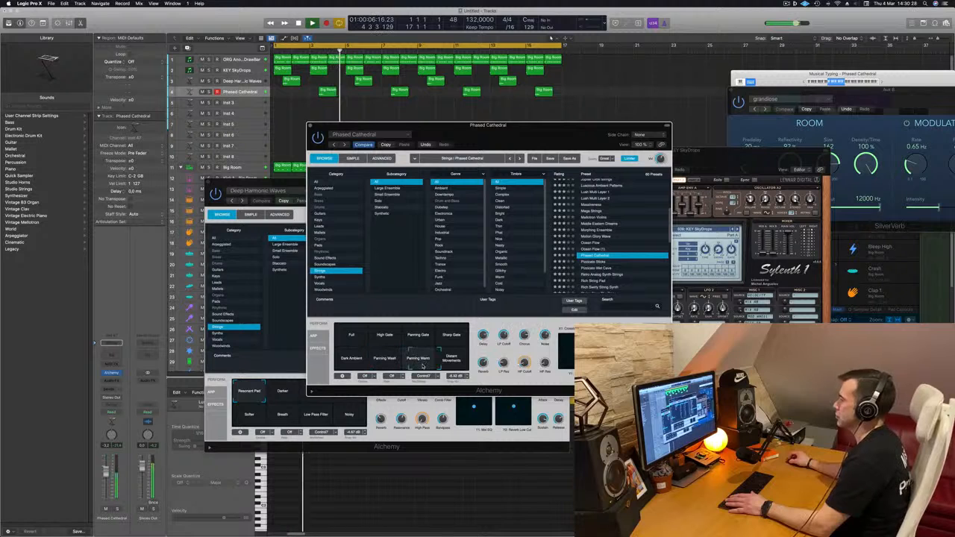
click(465, 365)
click(462, 340)
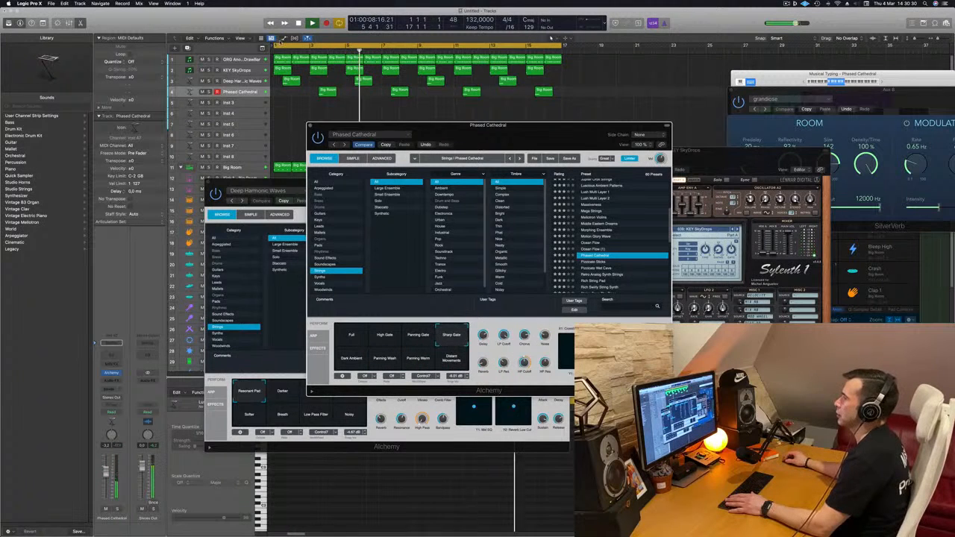
Lower the Phased Cathedral track's volume while listening from the start, with its Alchemy window moved aside.
click(237, 91)
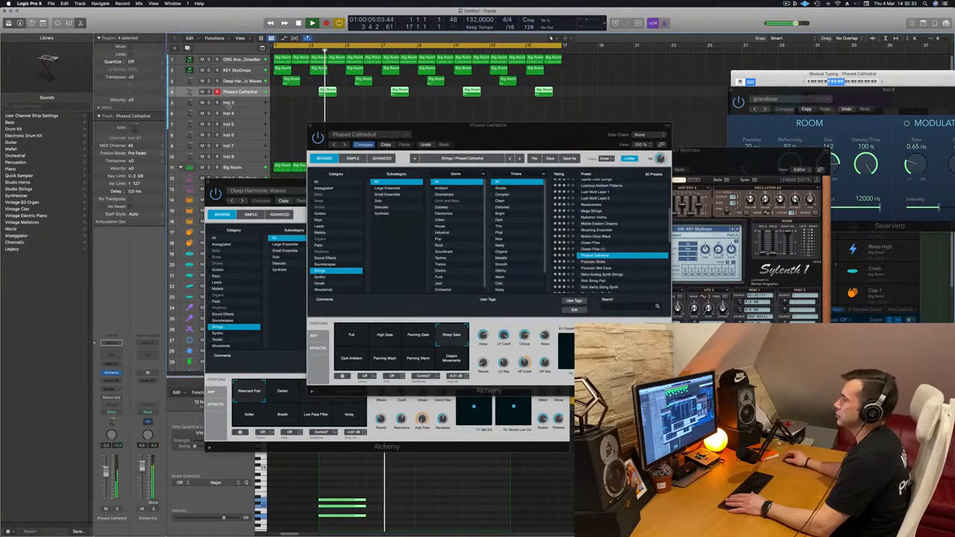
key(Return)
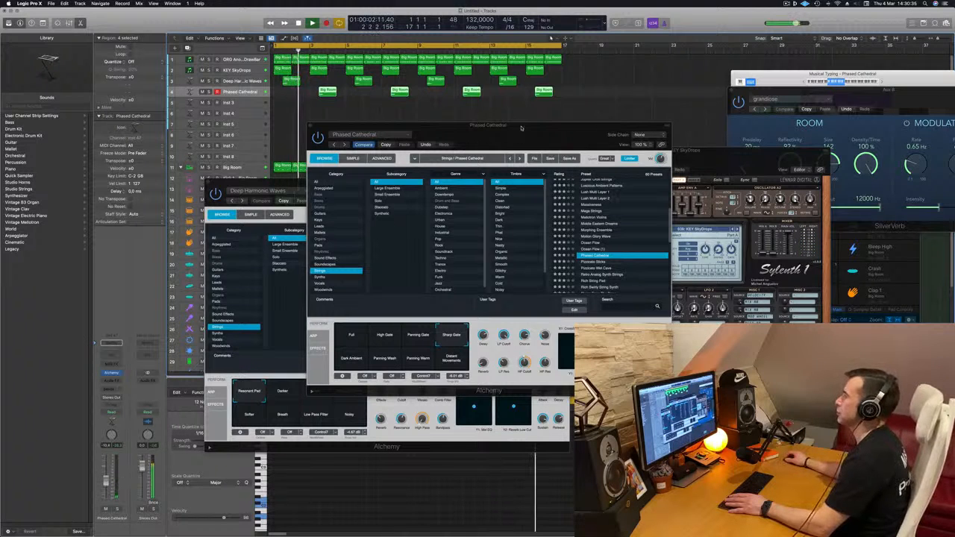
drag(522, 128, 605, 162)
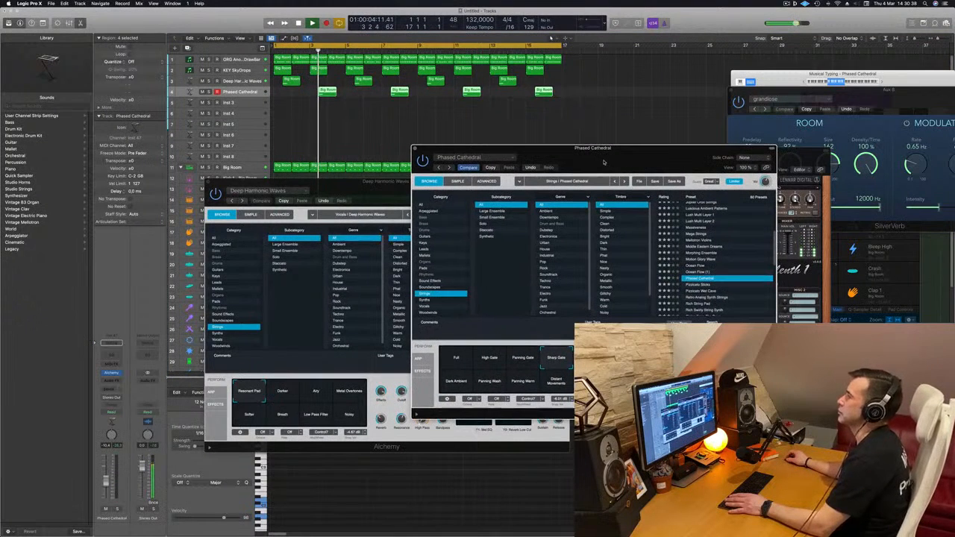
click(109, 483)
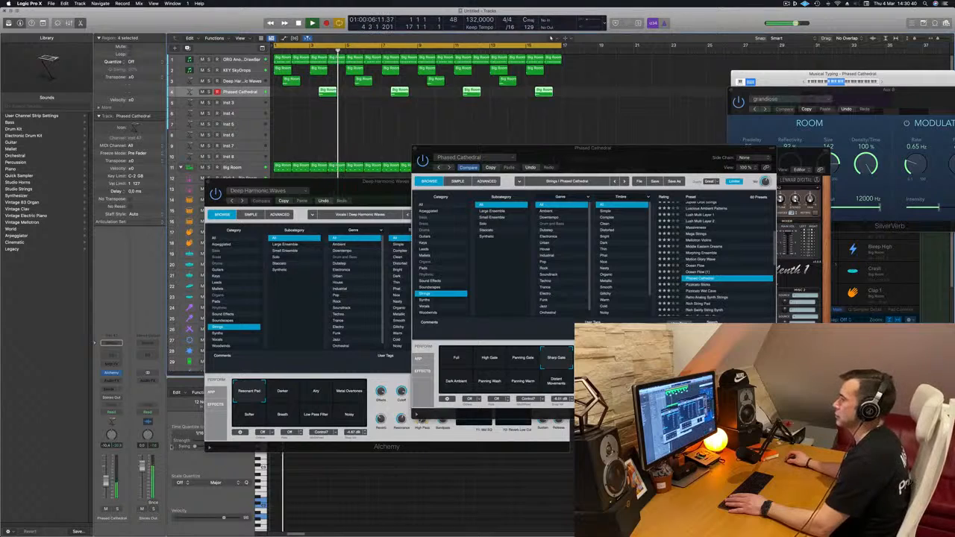
key(Return)
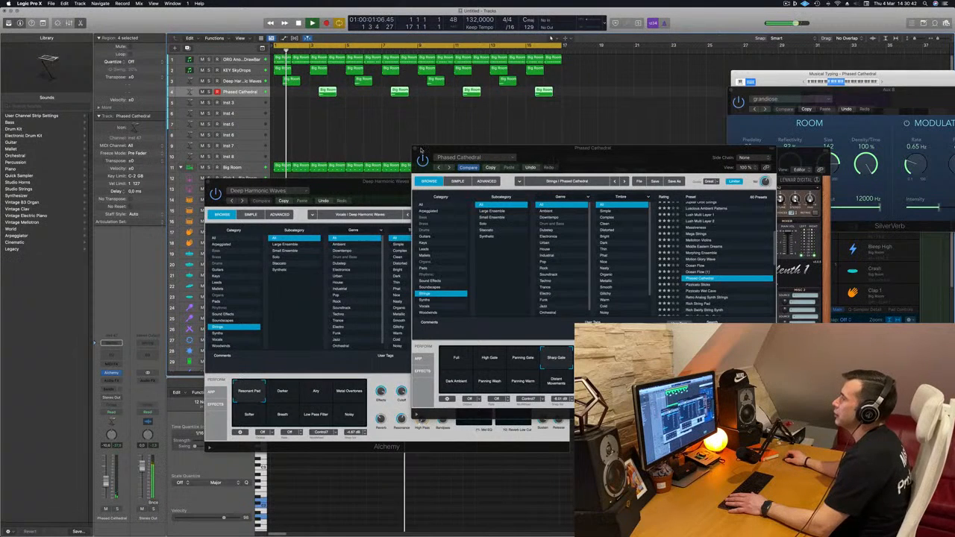
Close the Phased Cathedral and Deep Harmonic Waves Alchemy windows and restart playback from the beginning.
click(416, 149)
drag(269, 179, 277, 181)
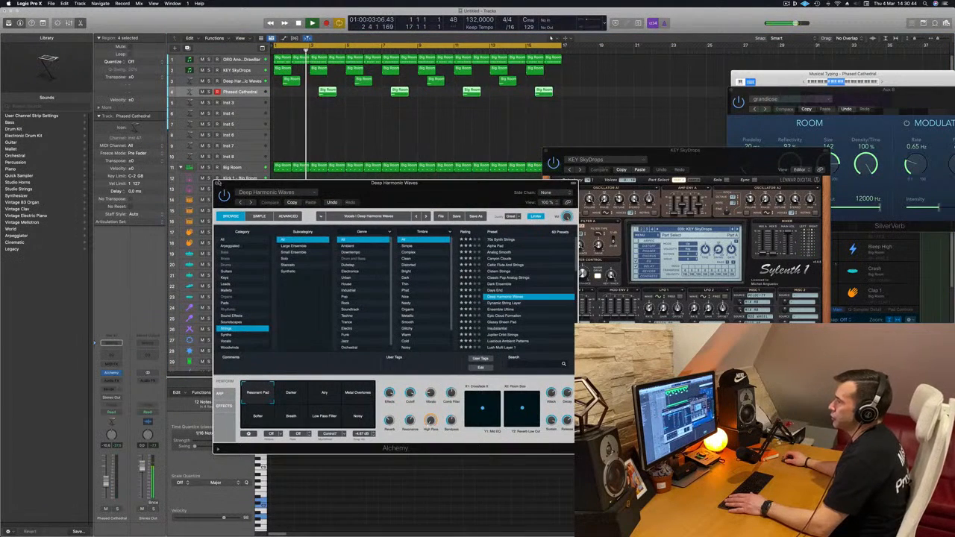
click(216, 184)
key(Return)
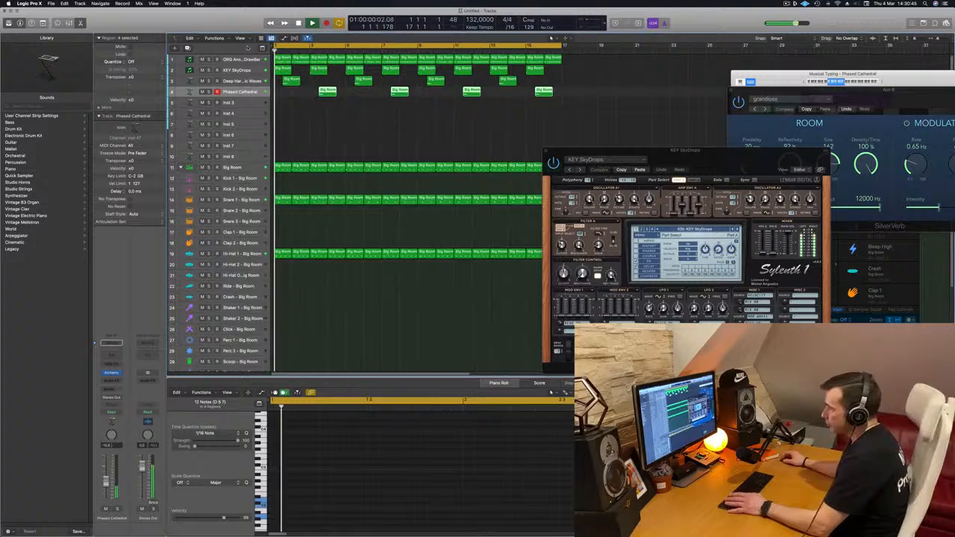
Open Sylenth1 on the ORG Another DrawBar track and place its window clear of the track list.
click(242, 60)
key(space)
key(space)
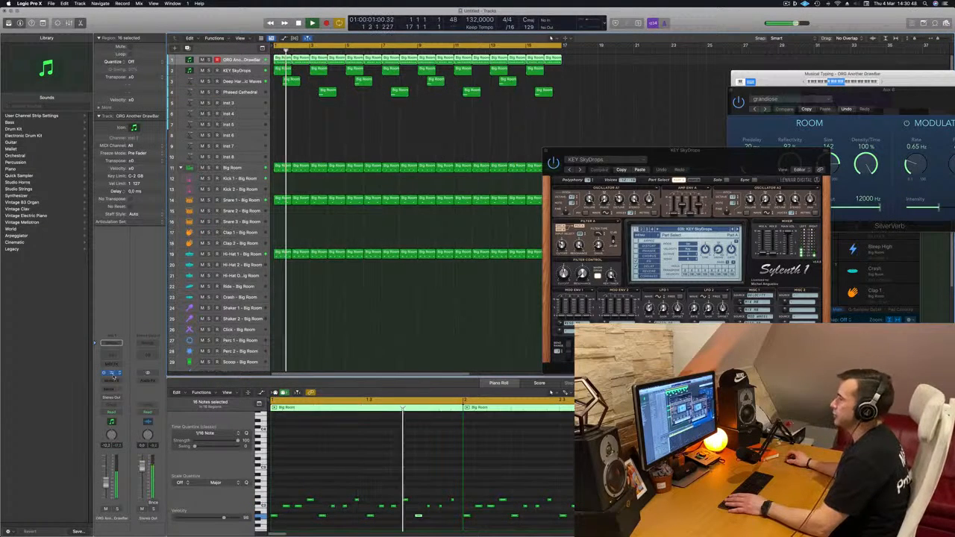
click(112, 373)
key(Return)
drag(510, 125, 595, 136)
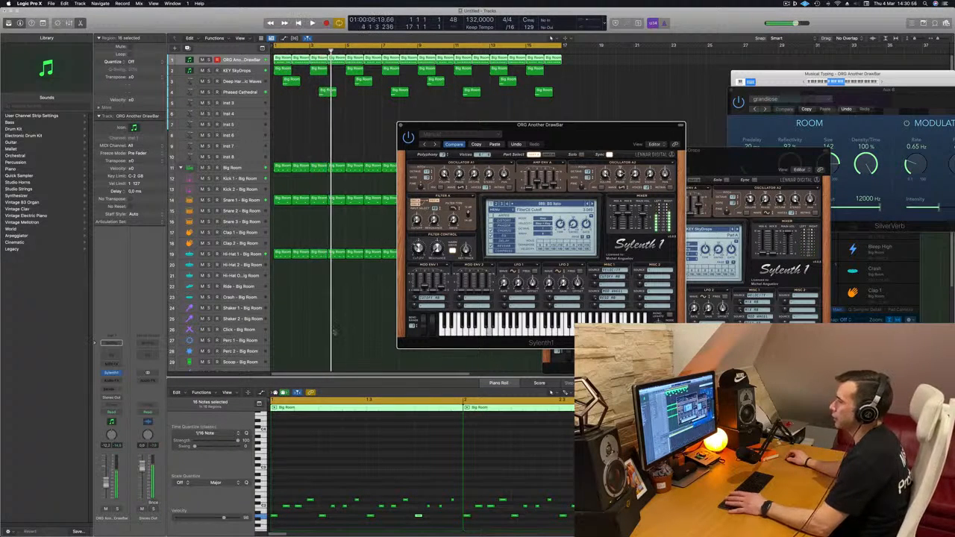
Raise the ORG Another DrawBar track's volume and open Sylenth1's Filter Control cutoff slightly during playback.
drag(106, 483, 106, 482)
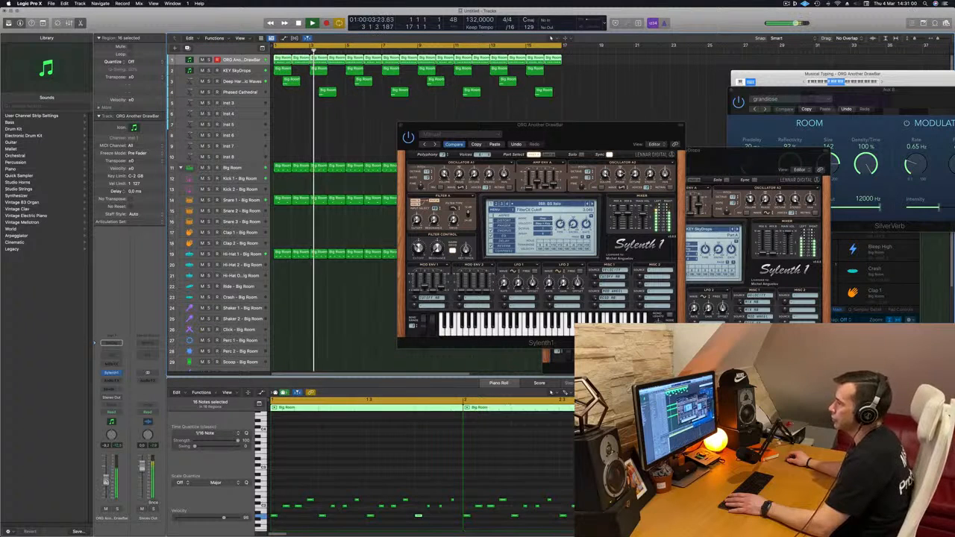
drag(419, 247, 419, 245)
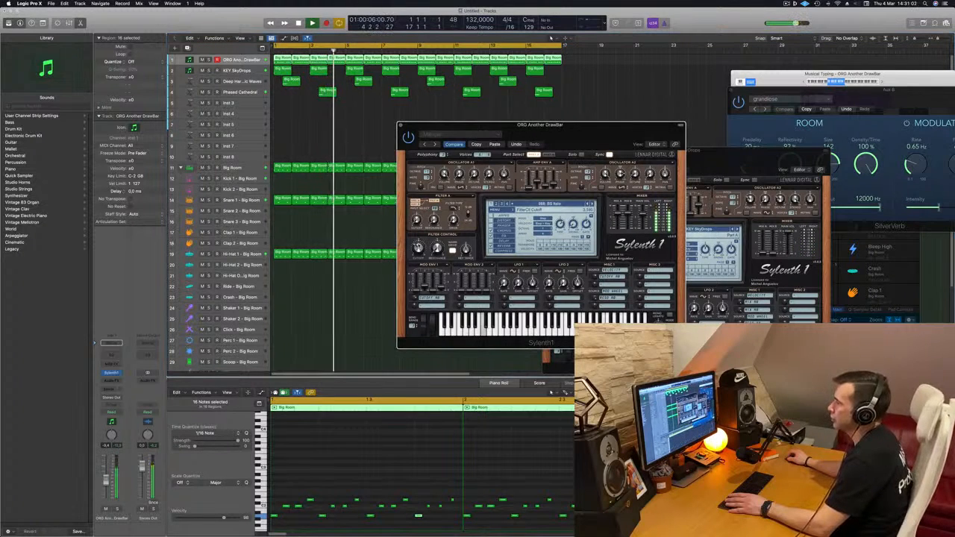
key(Return)
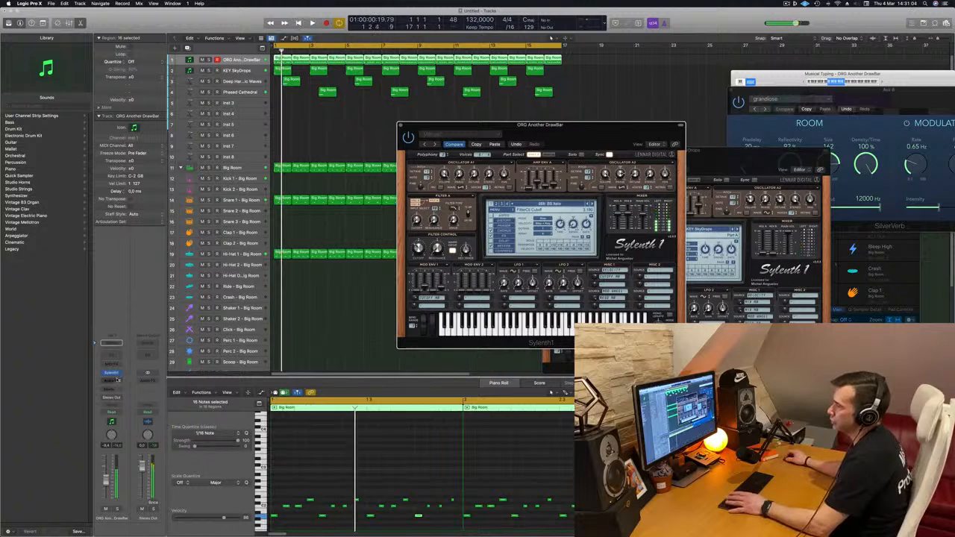
Insert a stereo Compressor on the ORG Another DrawBar track, side-chained to Kick 1 - Big Room.
click(111, 381)
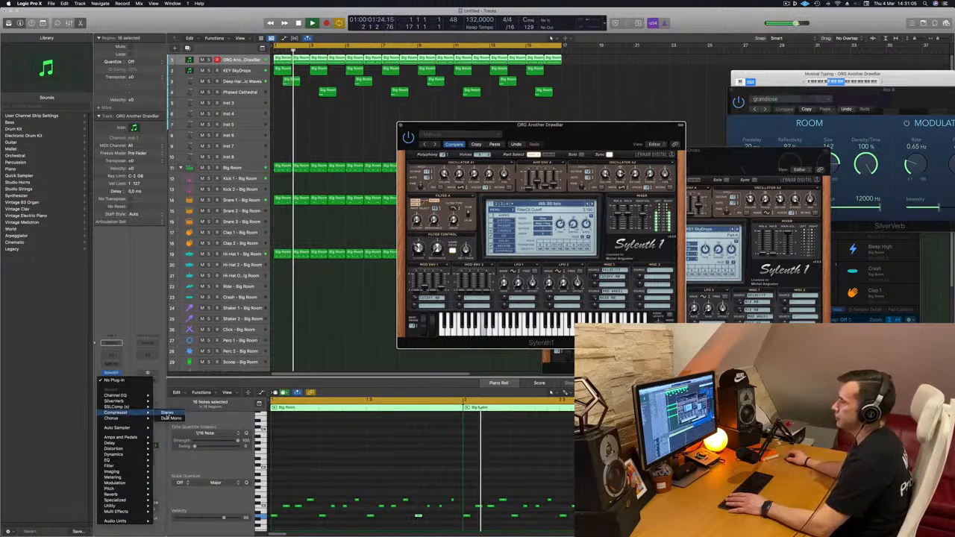
click(127, 413)
click(589, 99)
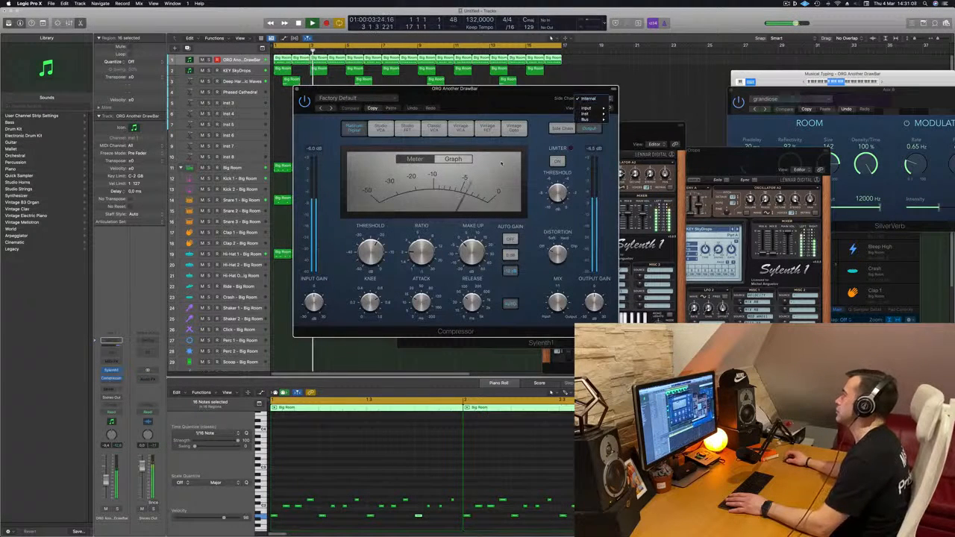
mouse_move(590, 114)
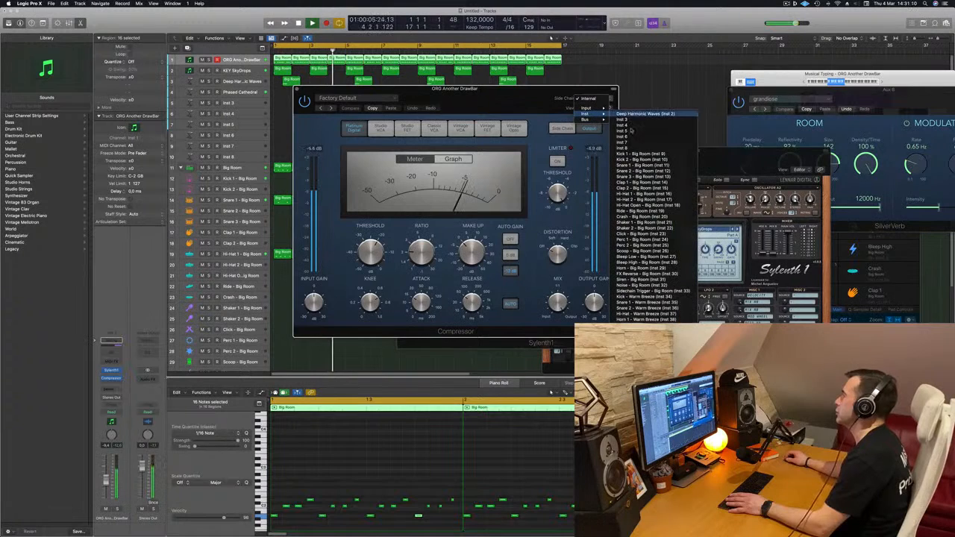
click(642, 153)
Set the Compressor's threshold to -16.5 dB and close the Compressor window.
drag(485, 88, 557, 89)
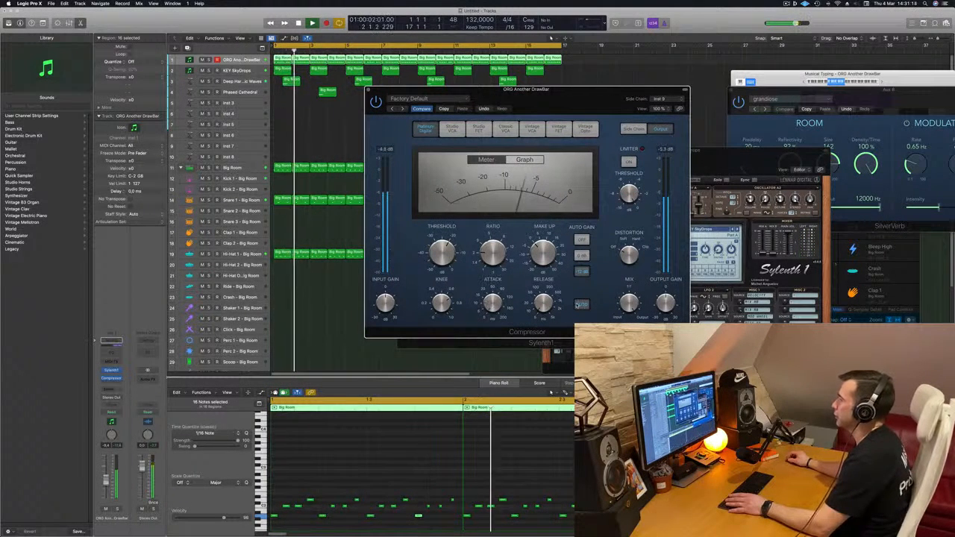
mouse_move(444, 250)
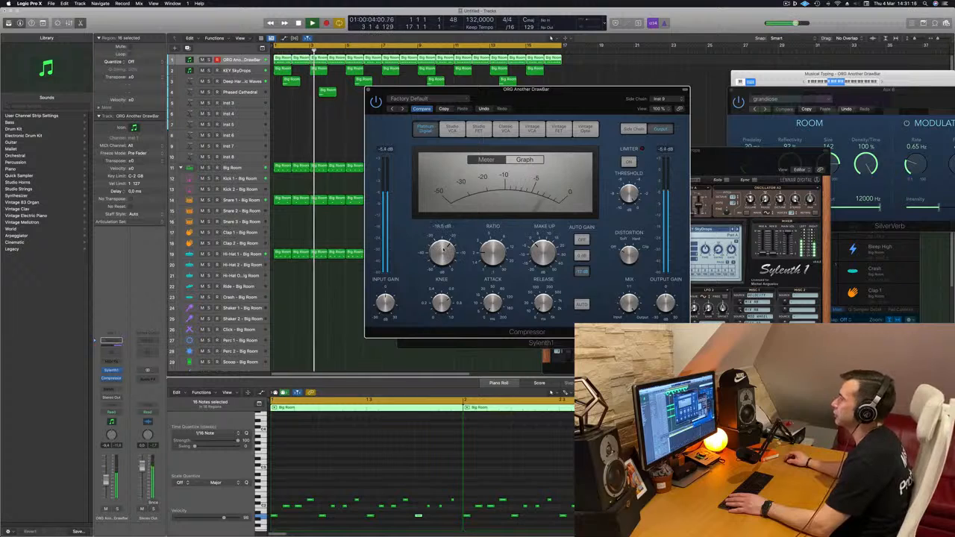
click(368, 90)
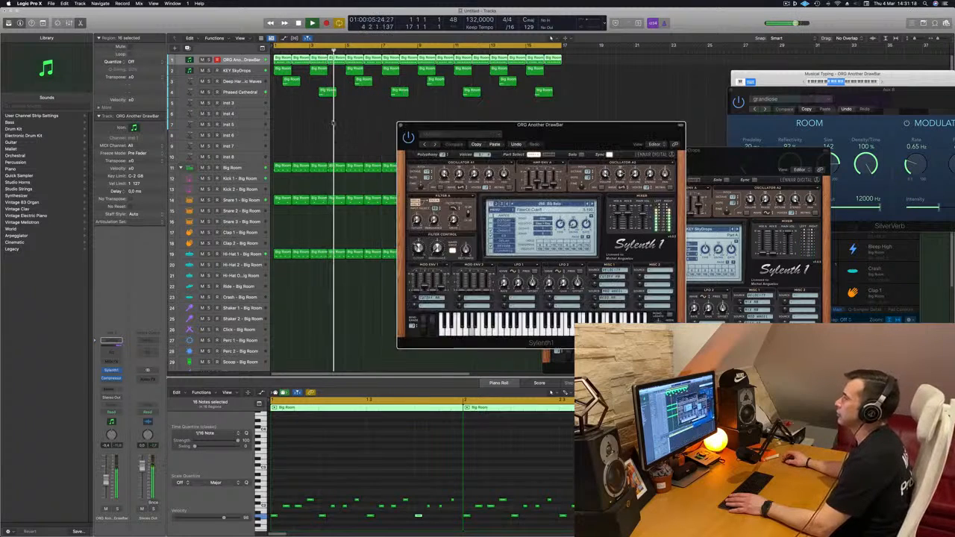
Close the ORG Another DrawBar Sylenth1 window and move the KEY SkyDrops window away from the arrangement.
drag(405, 125, 388, 127)
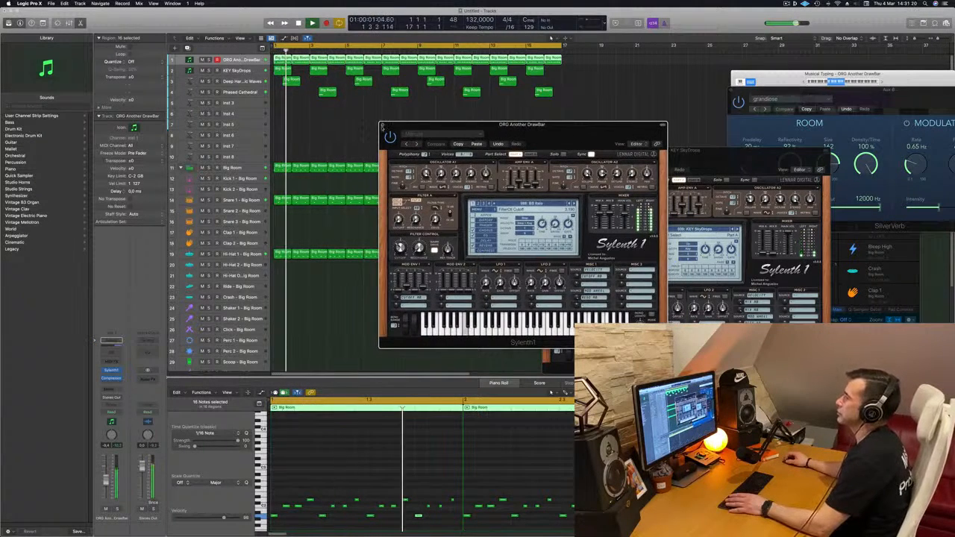
click(383, 127)
drag(677, 150, 649, 148)
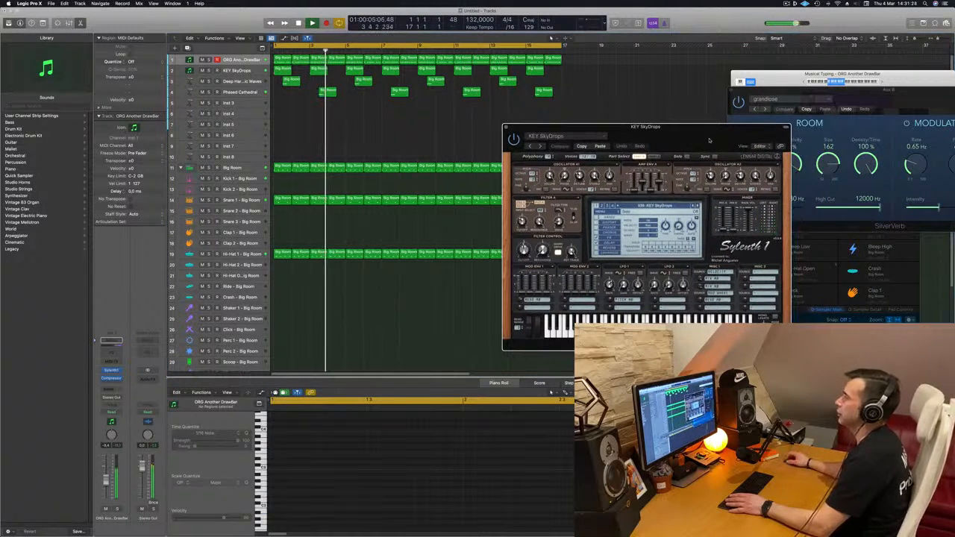
drag(710, 139, 760, 130)
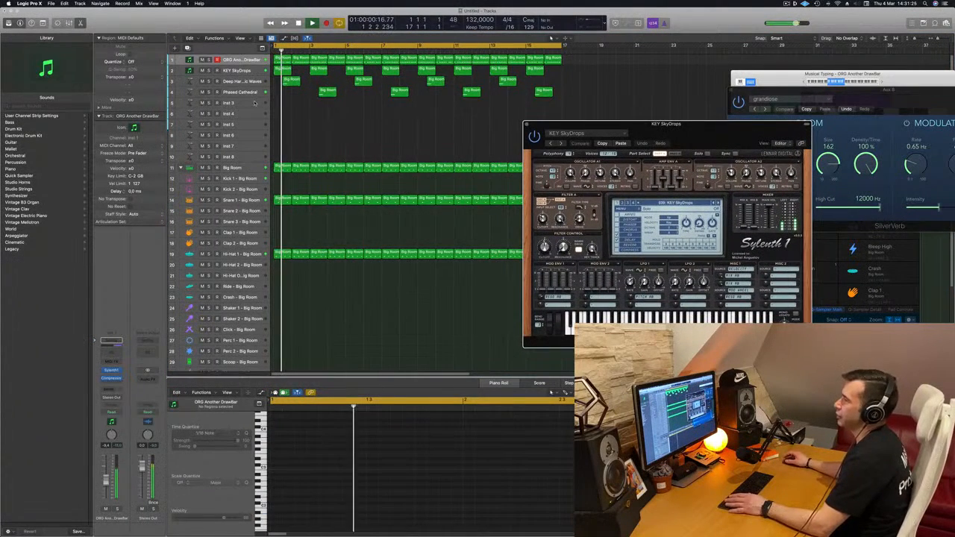
Duplicate the Phased Cathedral track without its regions, select the Deep Harmonic Waves track and restart playback.
click(253, 103)
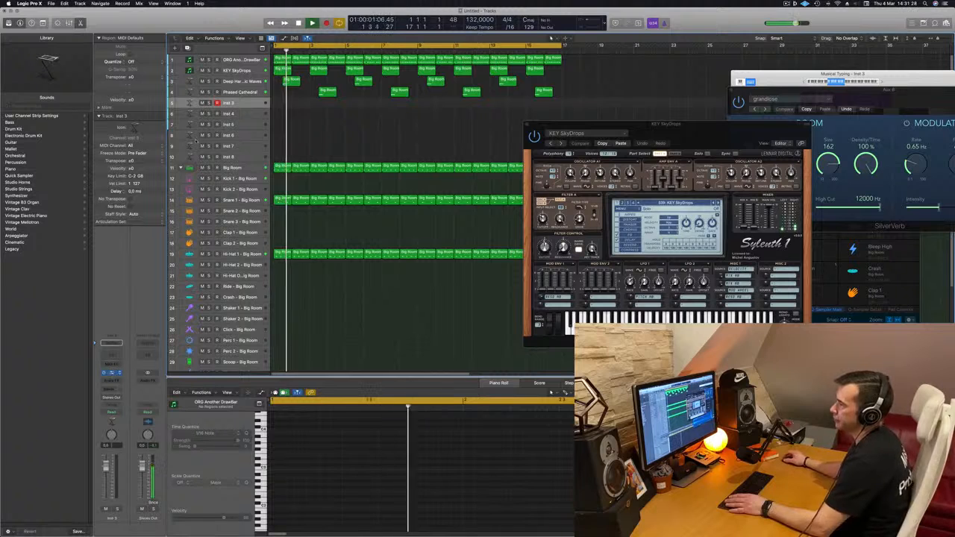
click(184, 92)
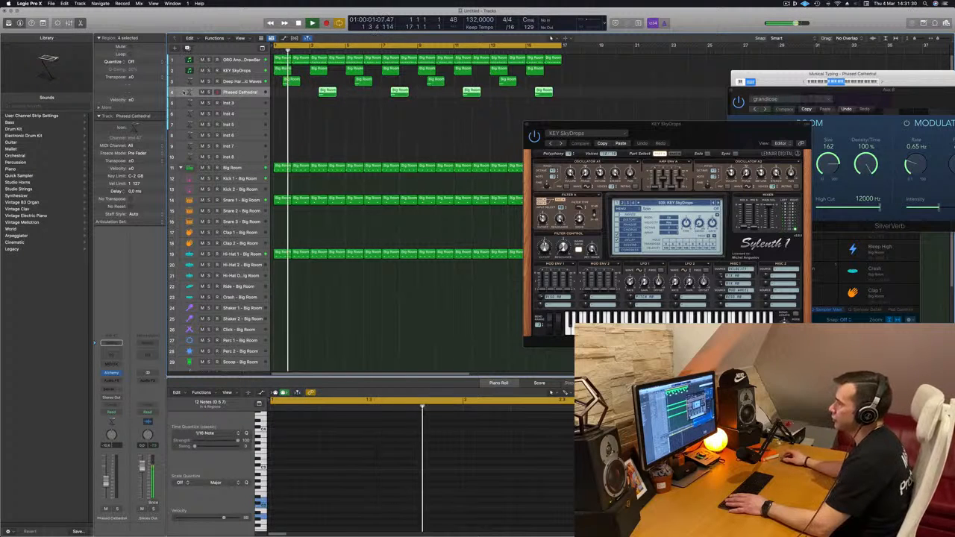
key(super+d)
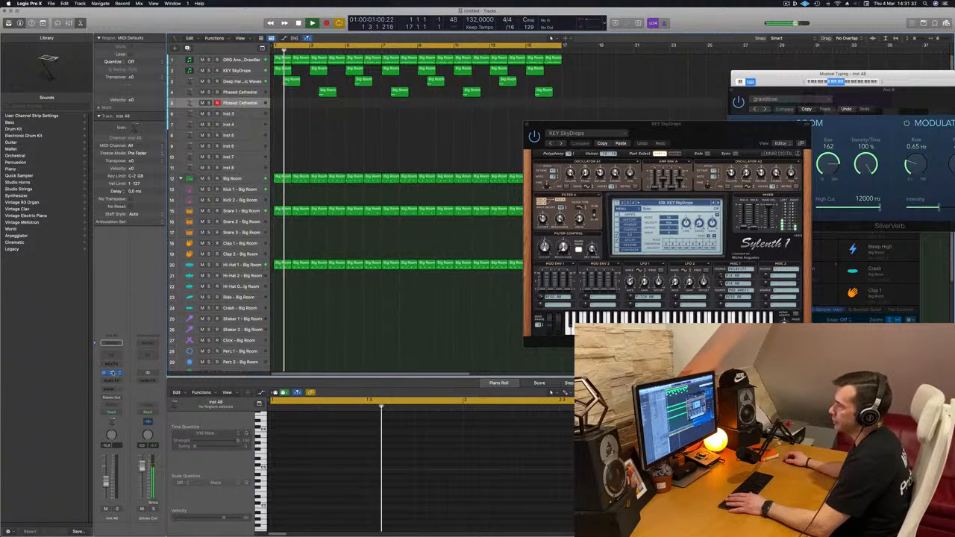
click(245, 79)
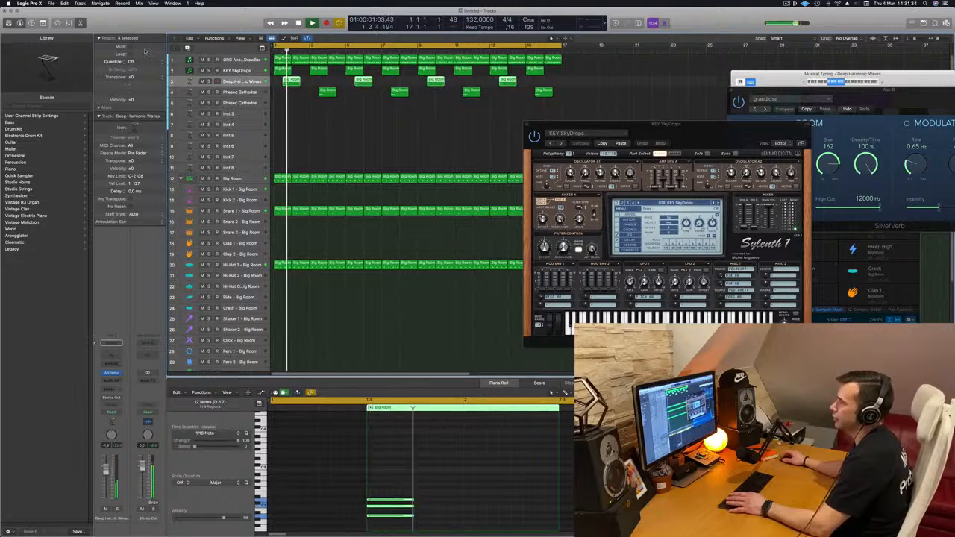
key(space)
key(space)
Duplicate the KEY SkyDrops track and move the copy below the second Phased Cathedral track.
click(191, 70)
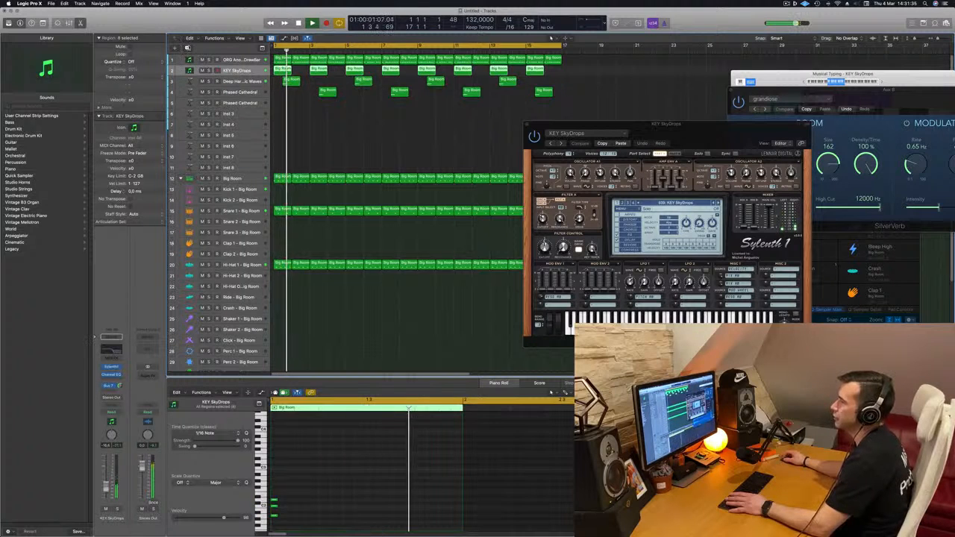
key(super+d)
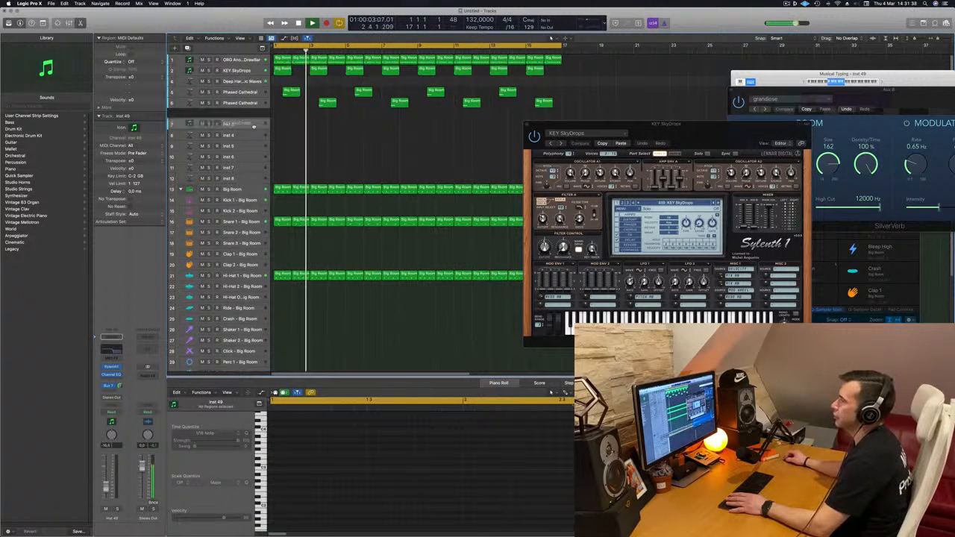
drag(254, 127, 252, 115)
Restart playback and open the Sylenth1 and Channel EQ windows of the copied KEY SkyDrops track.
key(space)
key(space)
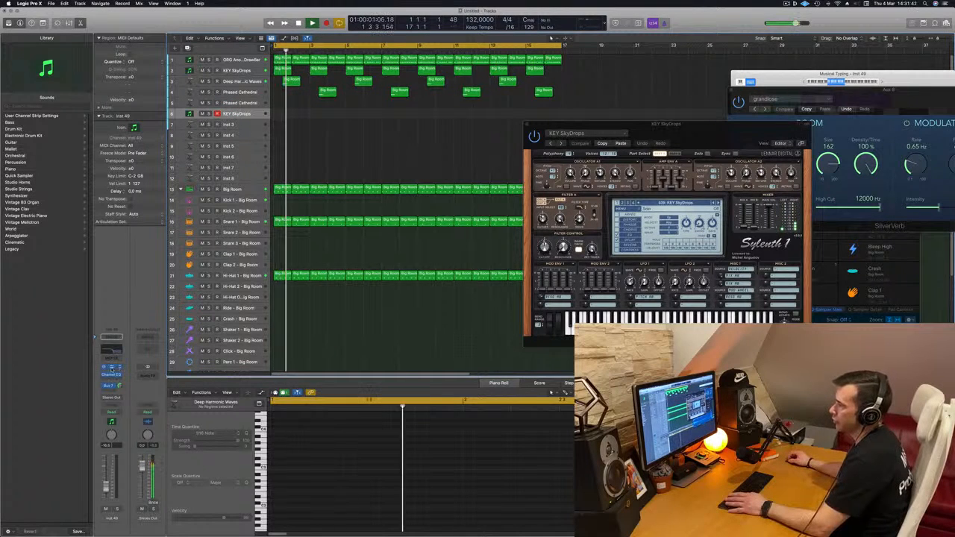
click(111, 367)
click(115, 350)
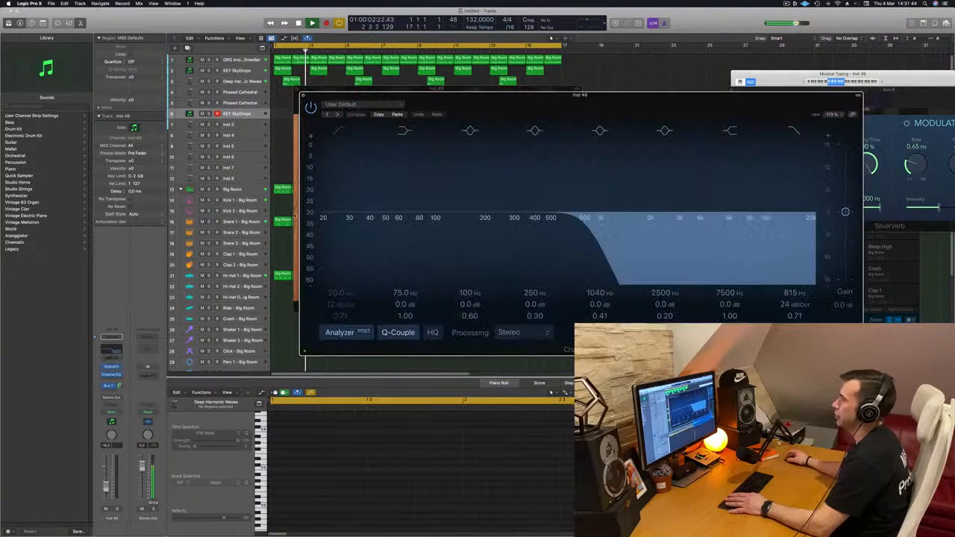
Turn off the Channel EQ's high cut filter on the copied track and move the EQ and Sylenth1 windows apart.
key(space)
key(space)
click(797, 132)
drag(468, 95, 835, 81)
drag(448, 107, 544, 119)
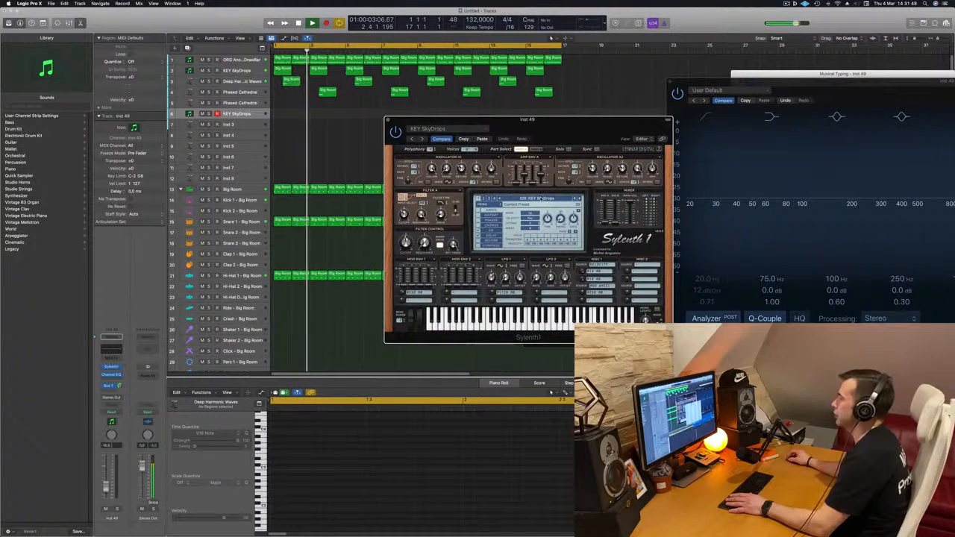
Look through the preset lists of Sylenth1's four loaded bank sections for a new sound.
click(538, 198)
click(484, 199)
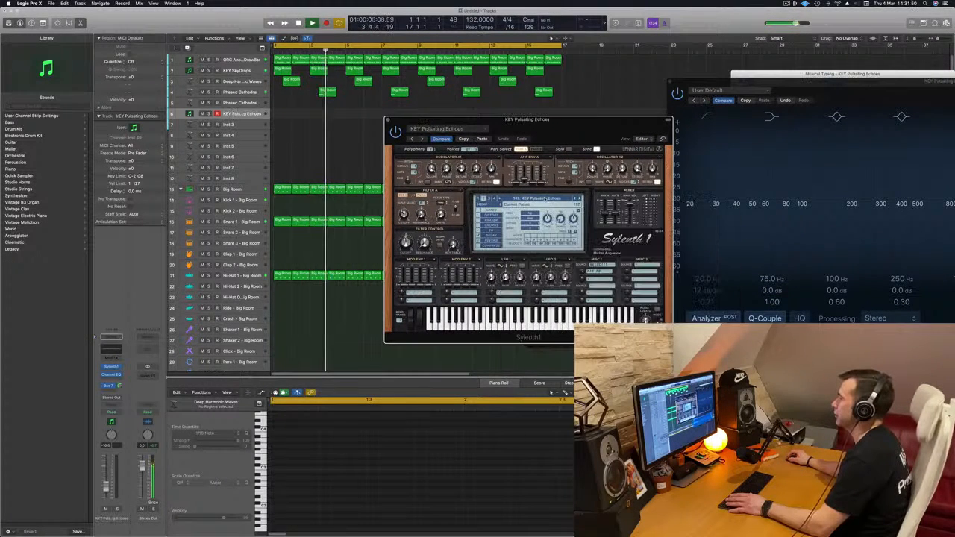
click(533, 199)
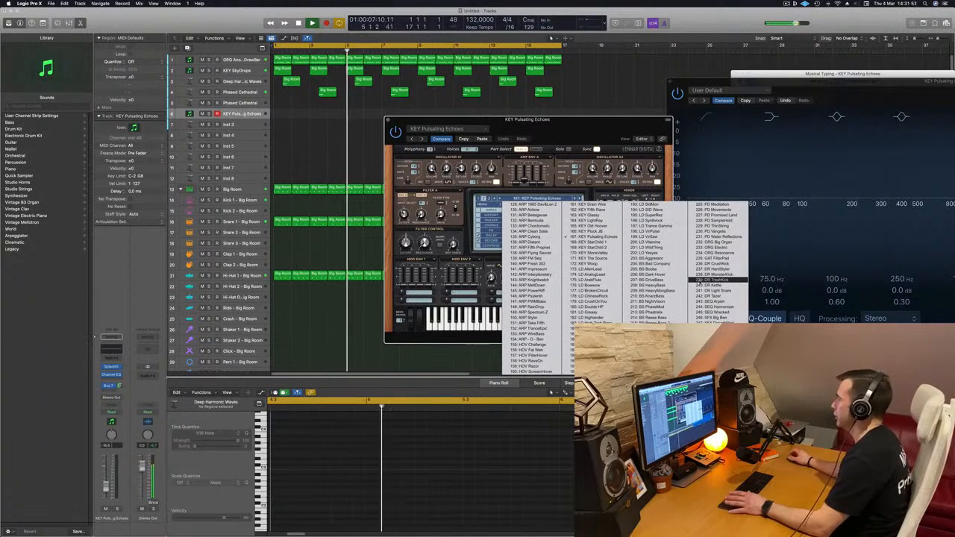
click(479, 200)
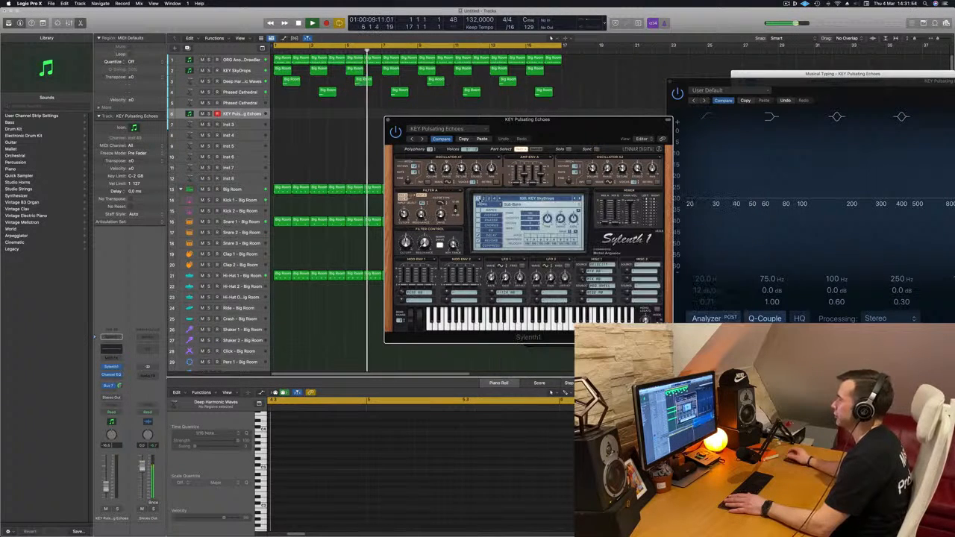
click(530, 199)
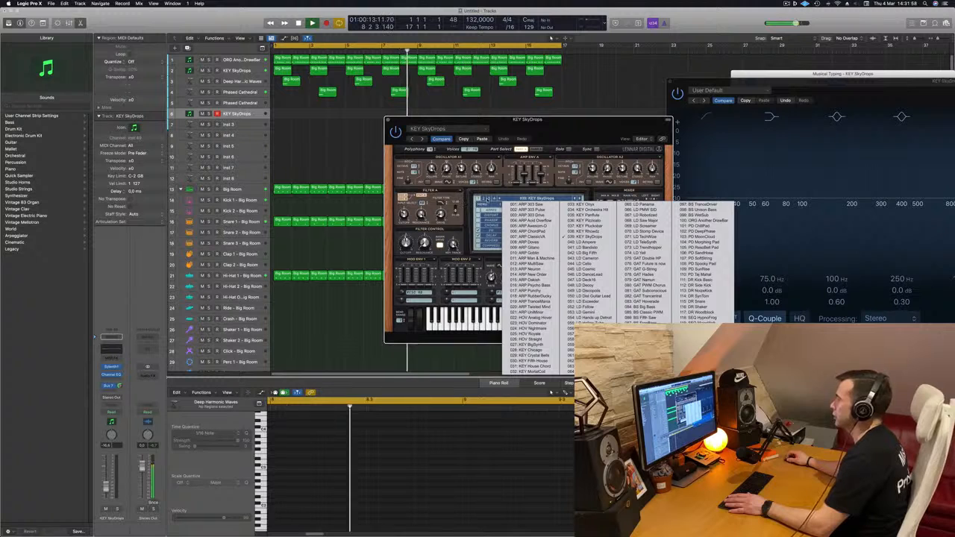
click(483, 199)
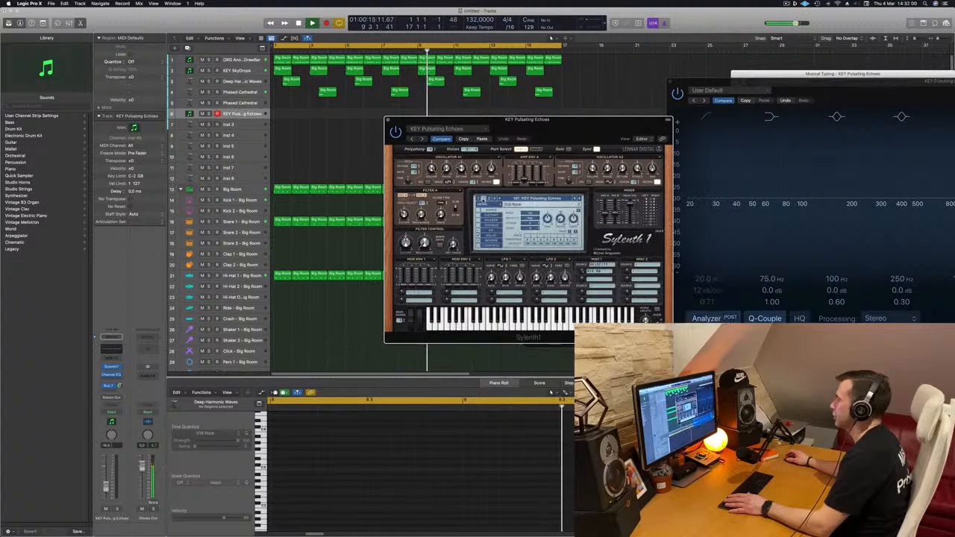
click(532, 200)
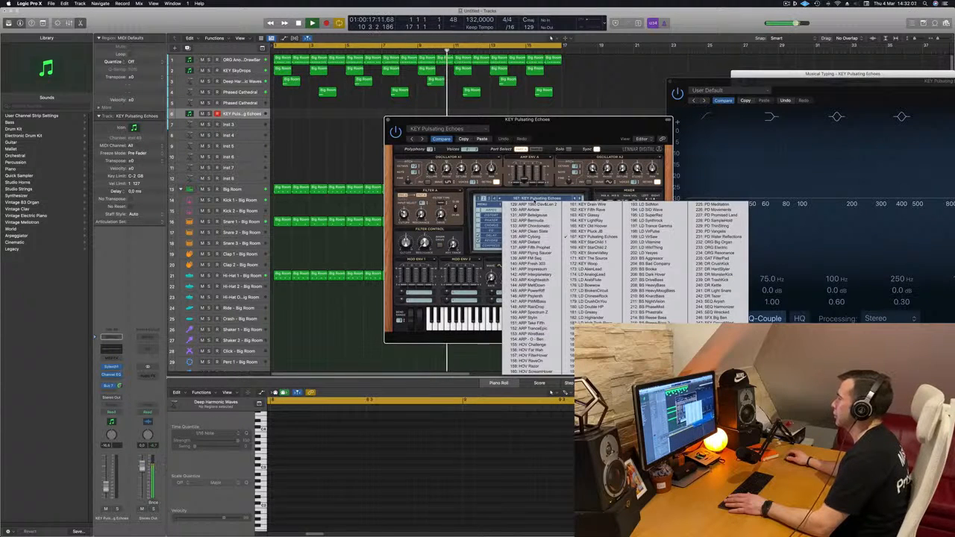
click(491, 199)
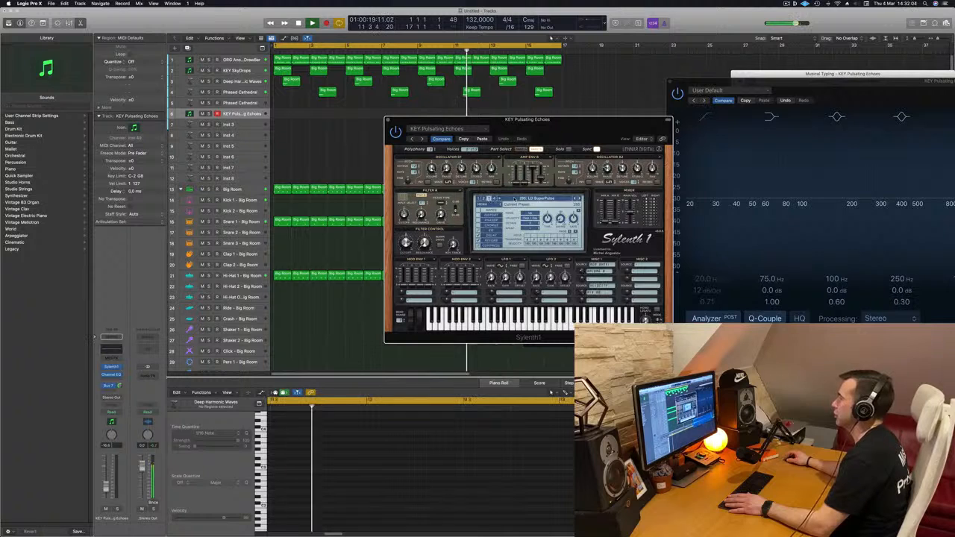
click(514, 199)
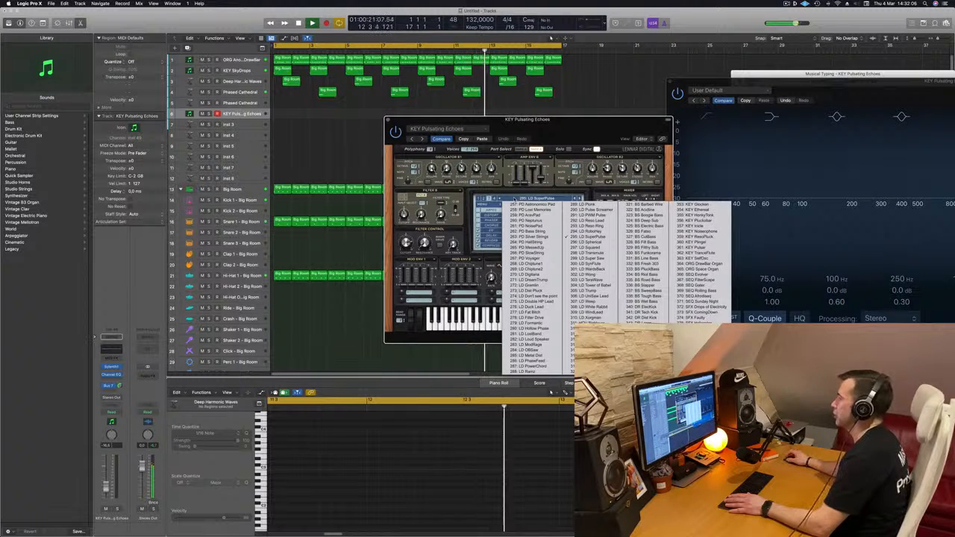
click(498, 199)
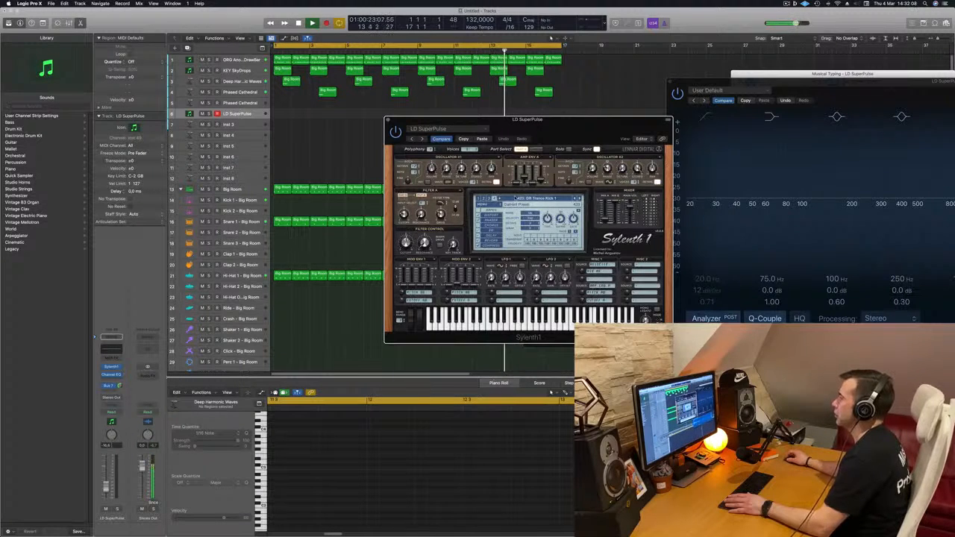
click(514, 199)
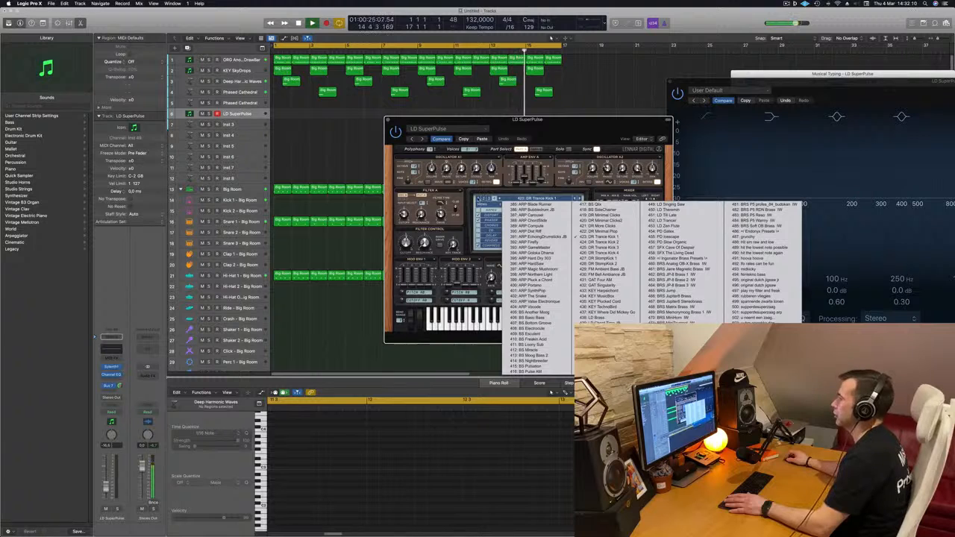
click(479, 198)
click(530, 200)
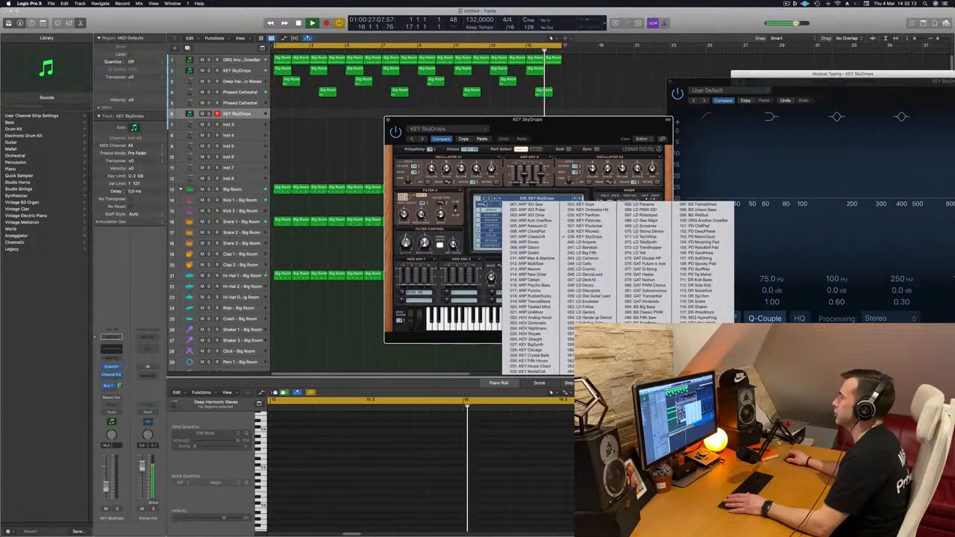
Load a different factory soundbank into the copied track's Sylenth1.
click(485, 204)
click(485, 204)
mouse_move(510, 210)
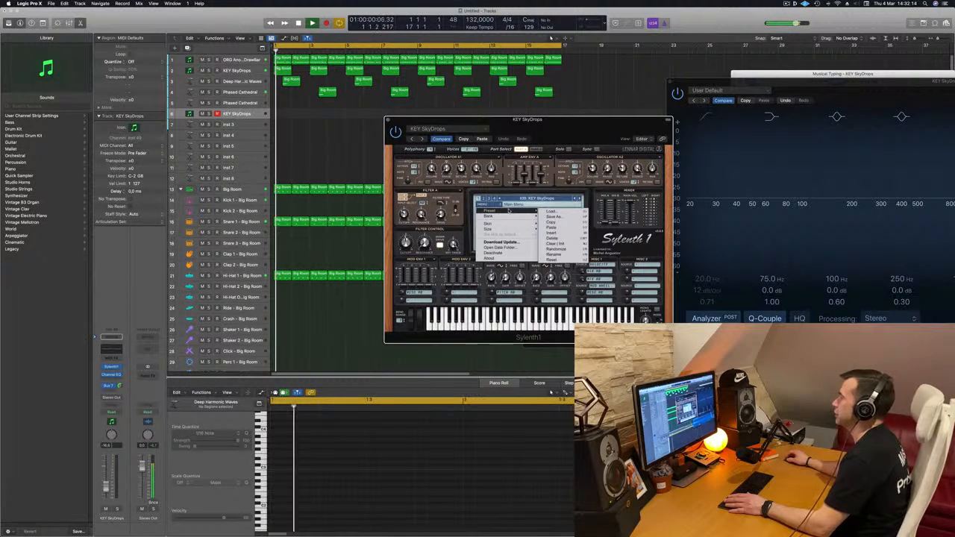
mouse_move(566, 216)
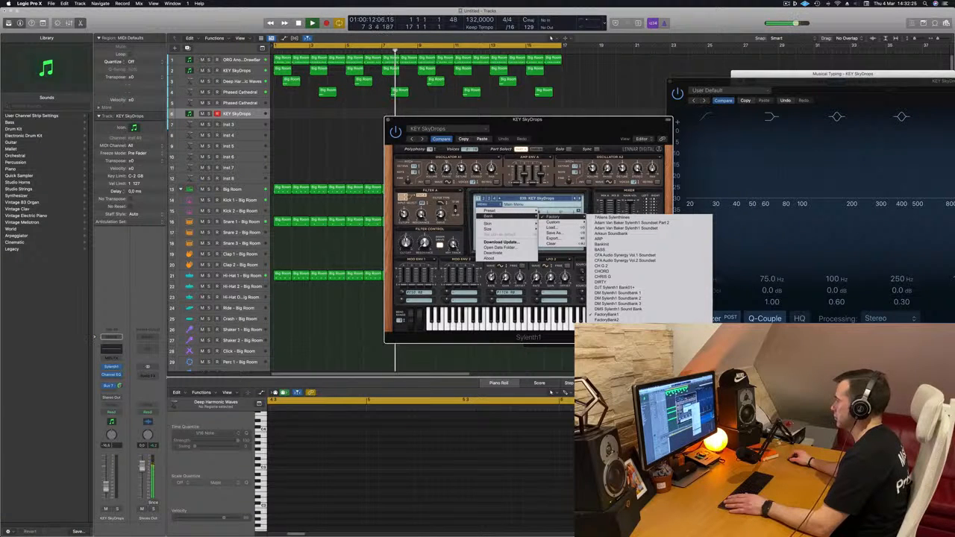
click(617, 388)
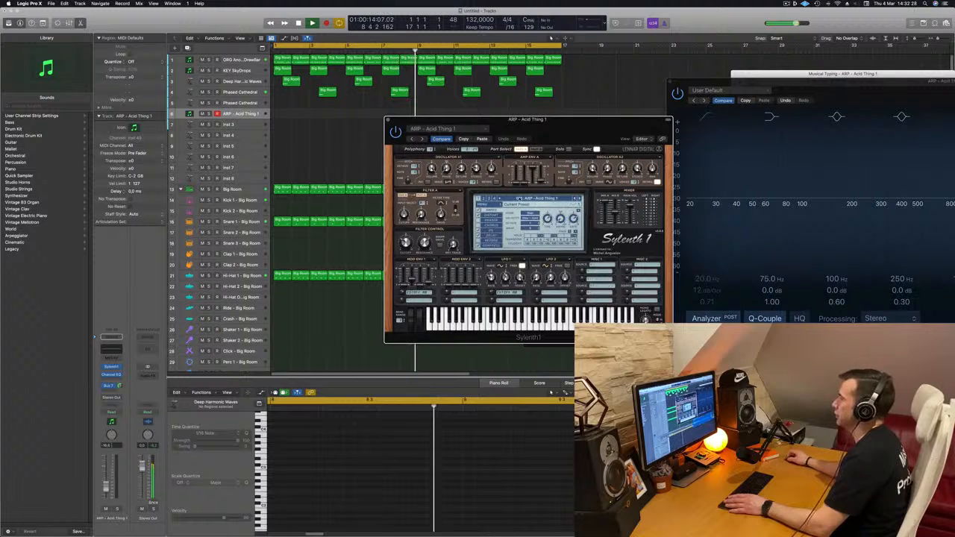
Choose the preset 247 PAD - Anjuna Pad from the second section of the new bank.
click(537, 198)
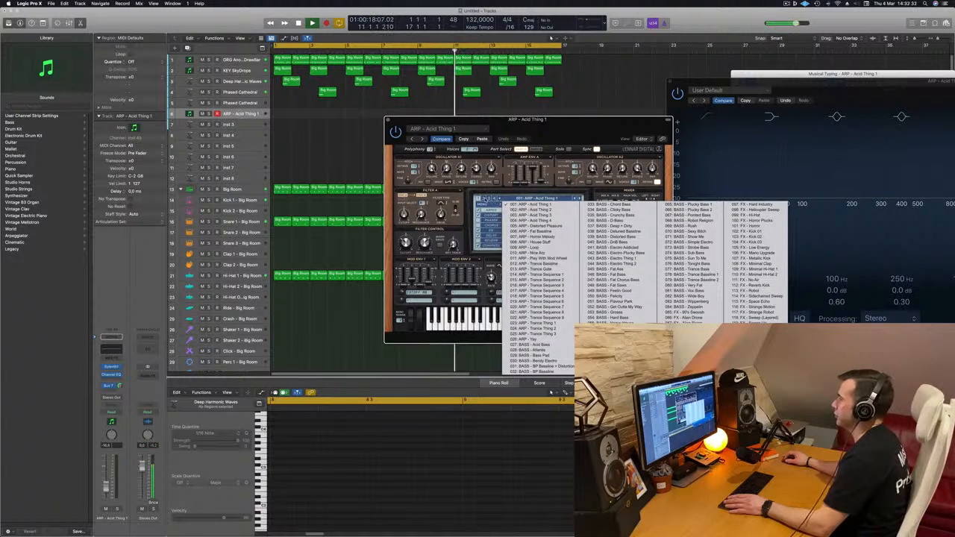
click(484, 199)
click(484, 199)
click(536, 198)
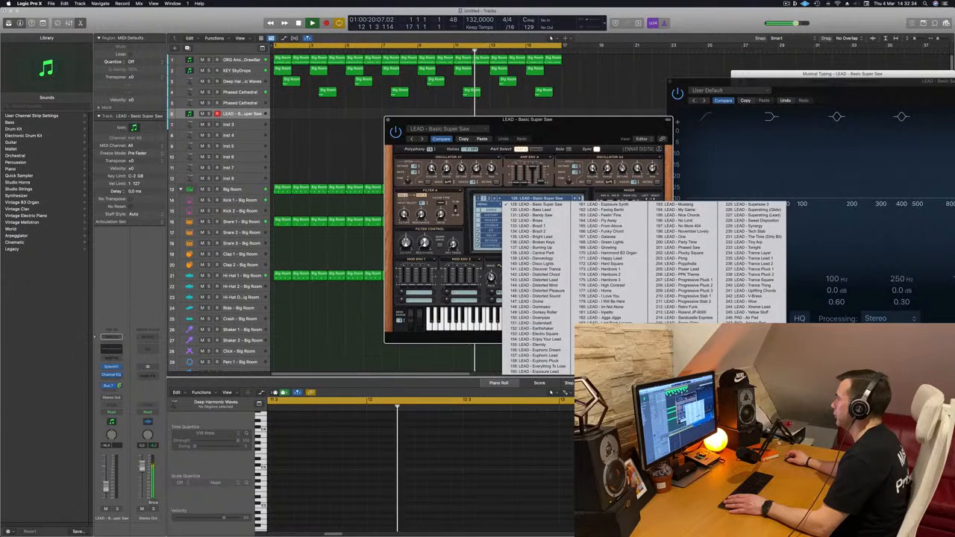
click(750, 317)
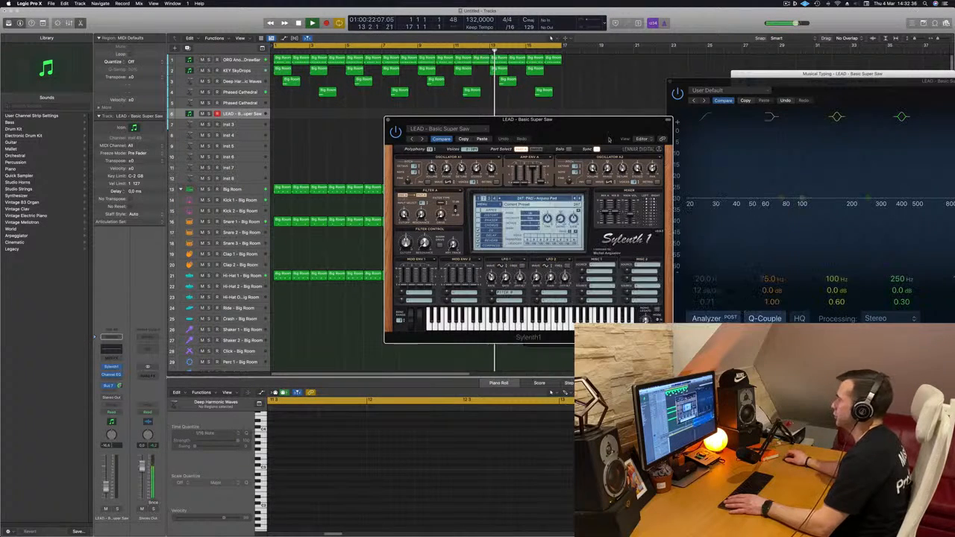
Reposition the PAD - Anjuna Pad Sylenth1 window and restart playback from the beginning.
drag(584, 129, 568, 175)
key(space)
key(space)
key(space)
key(space)
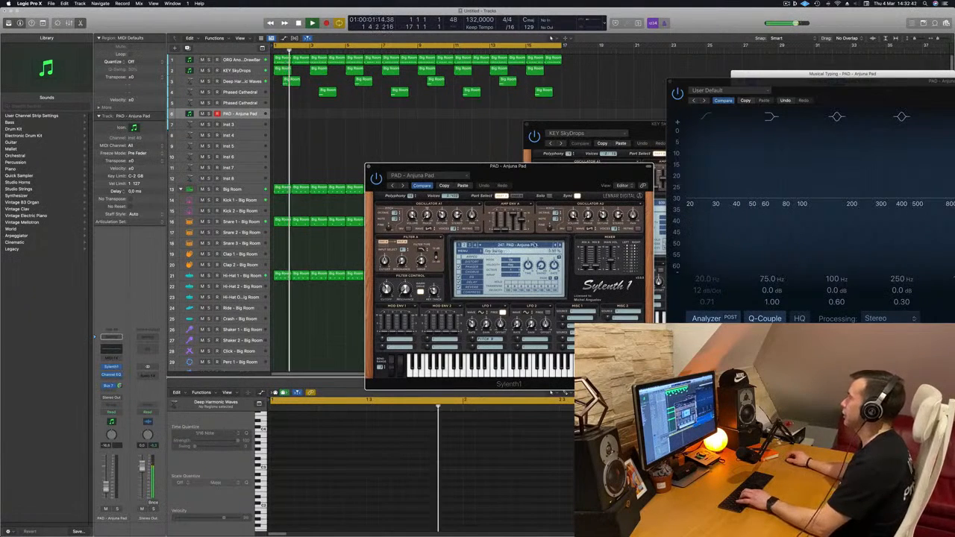
drag(550, 177, 550, 154)
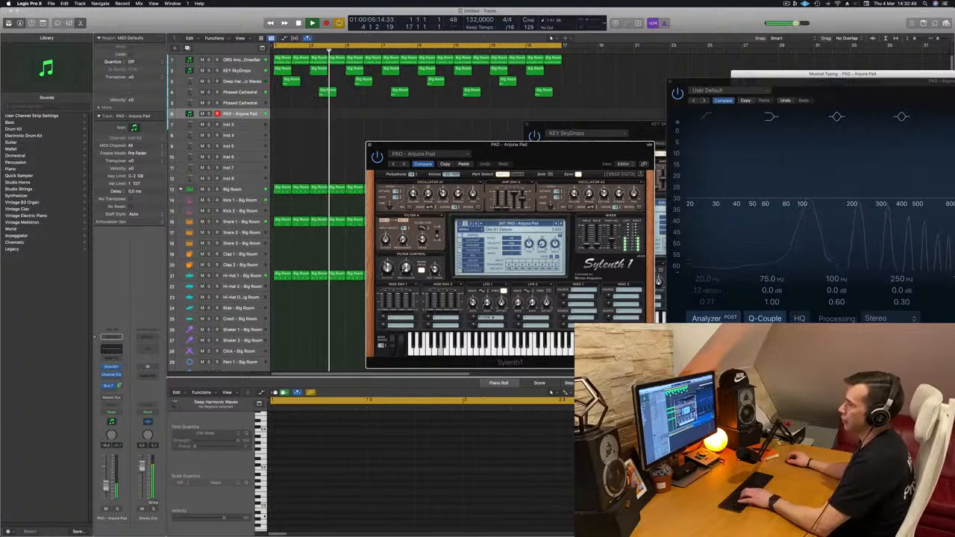
Raise the pad's volume to about -13 dB, increase its Bus 7 send and adjust Sylenth1's Filter A cutoff.
drag(106, 490, 106, 489)
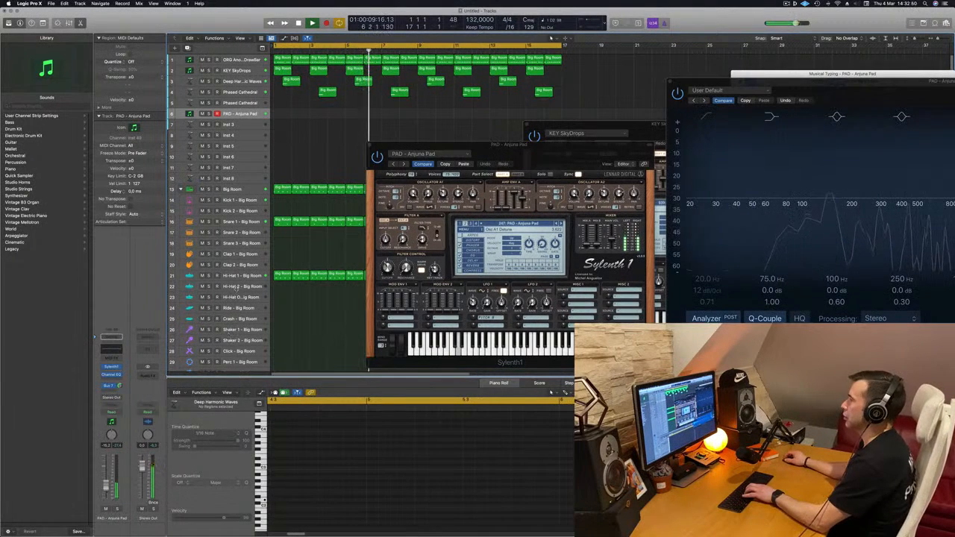
drag(515, 152, 423, 204)
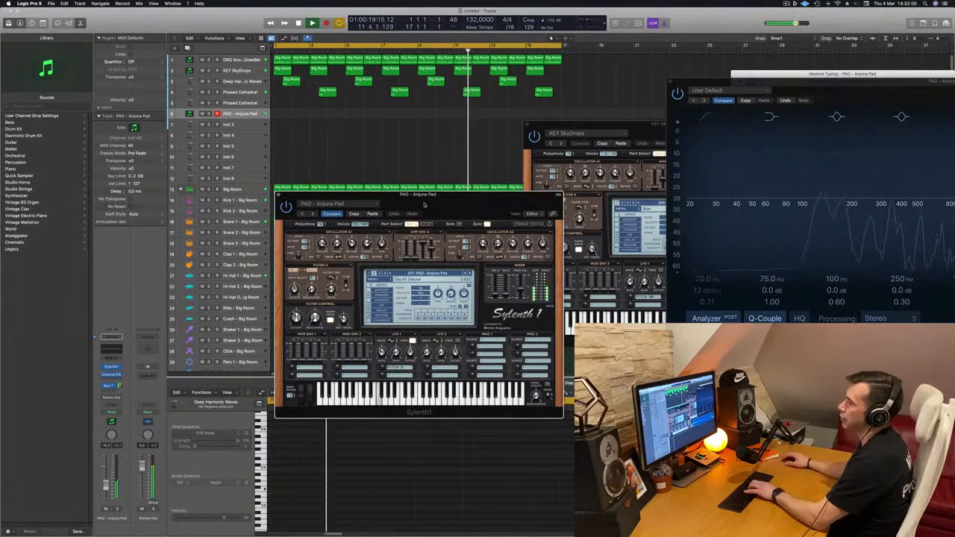
drag(120, 389, 120, 385)
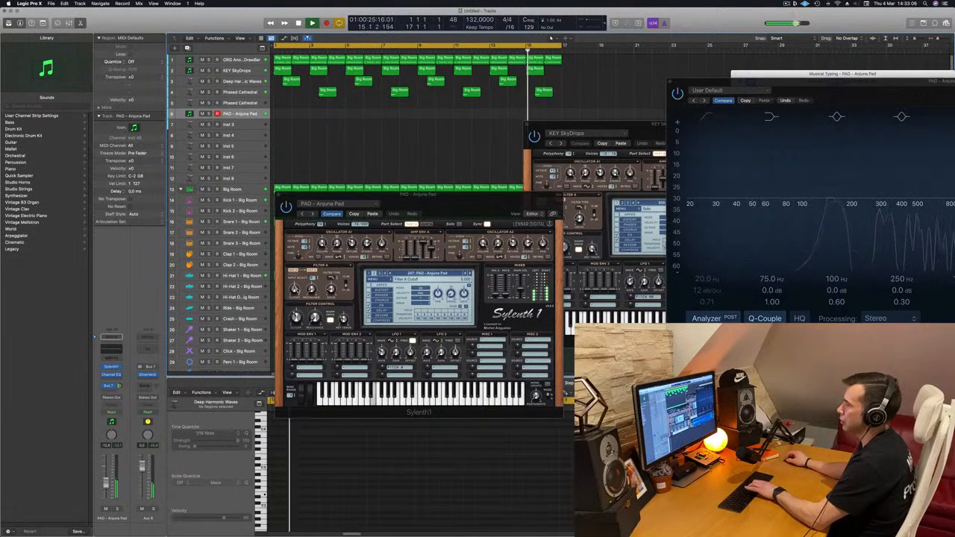
drag(295, 289, 295, 288)
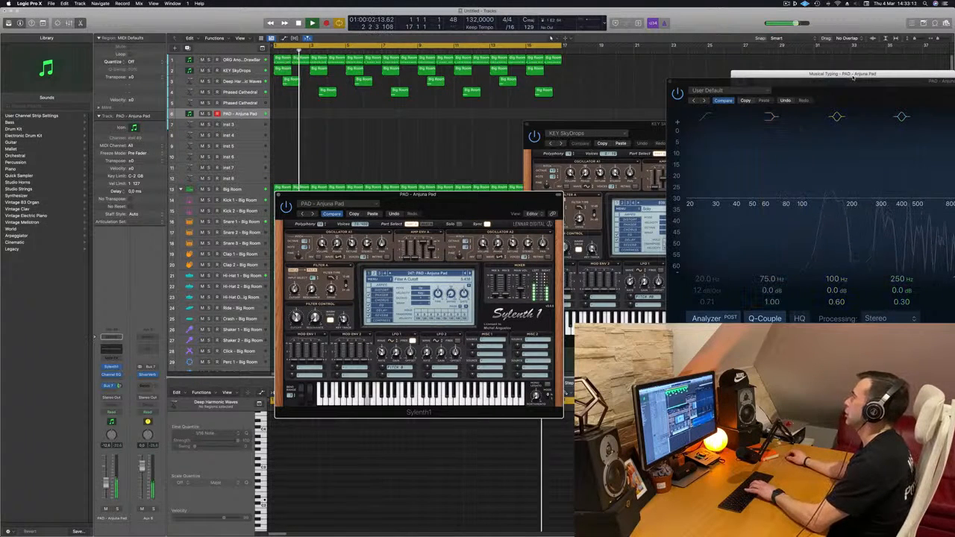
Move the Musical Typing keyboard over the arrangement and rehearse a melody around F, A, B and C on the pad.
drag(853, 77, 609, 97)
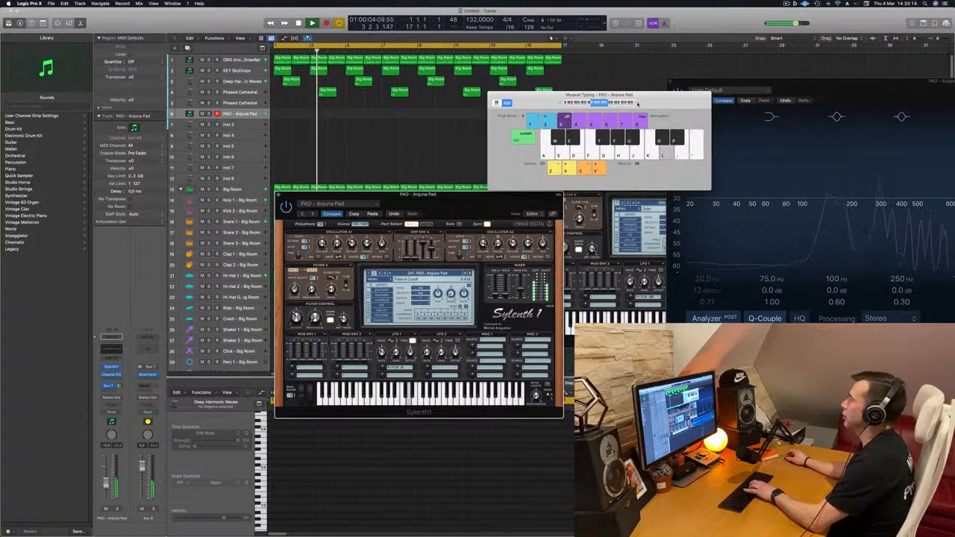
key(f)
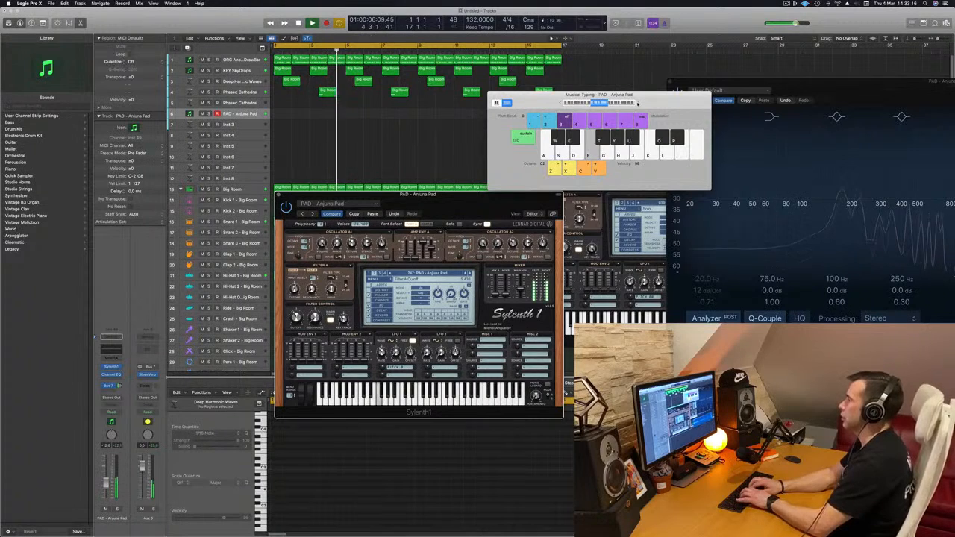
key(h)
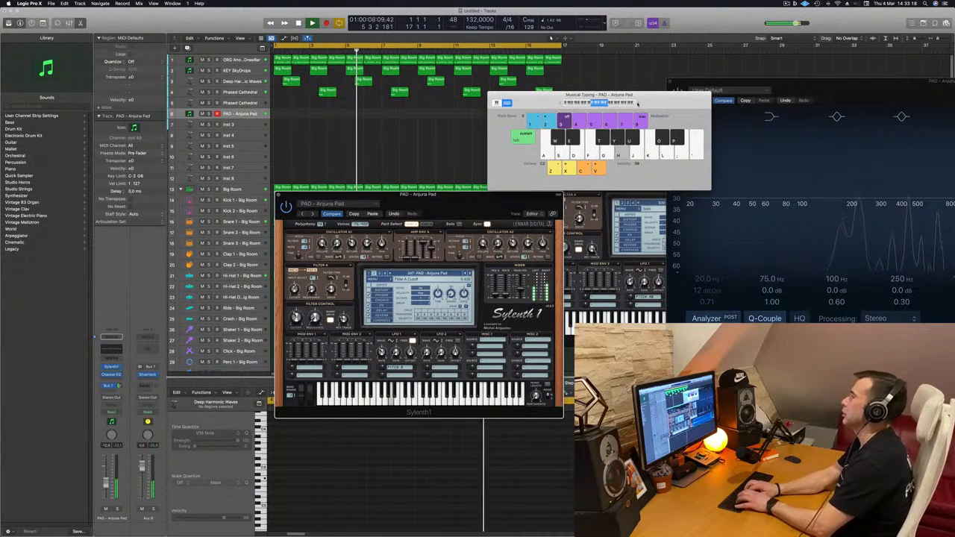
key(f)
key(k)
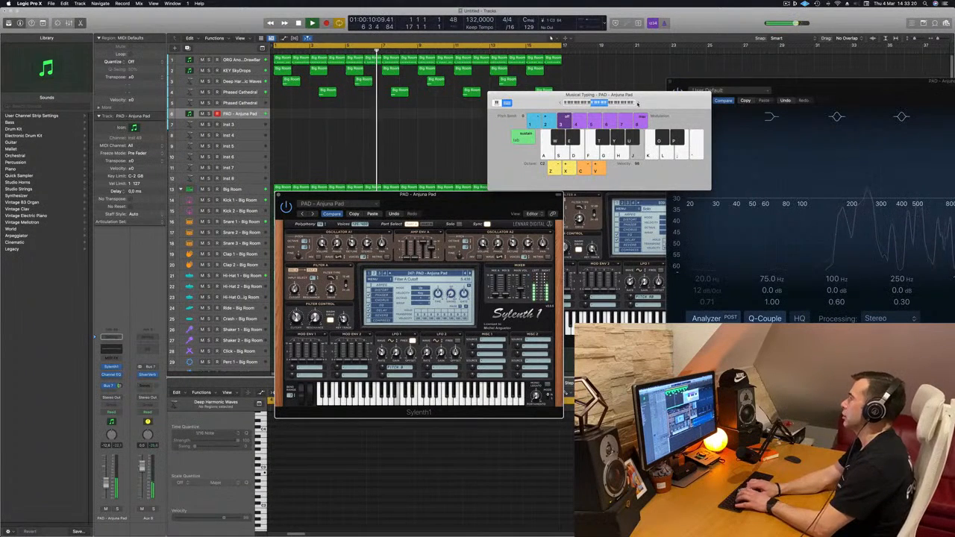
key(f)
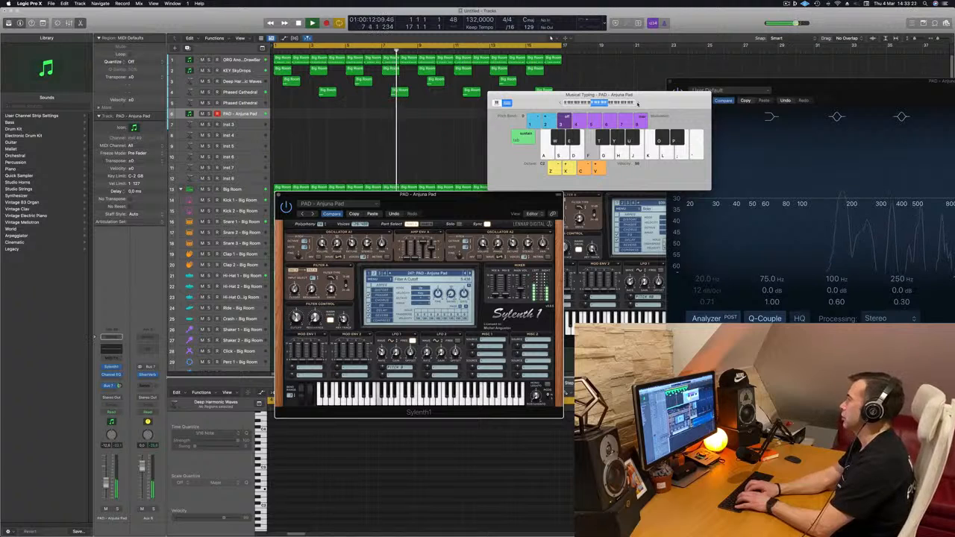
key(k)
key(j)
key(f)
key(k)
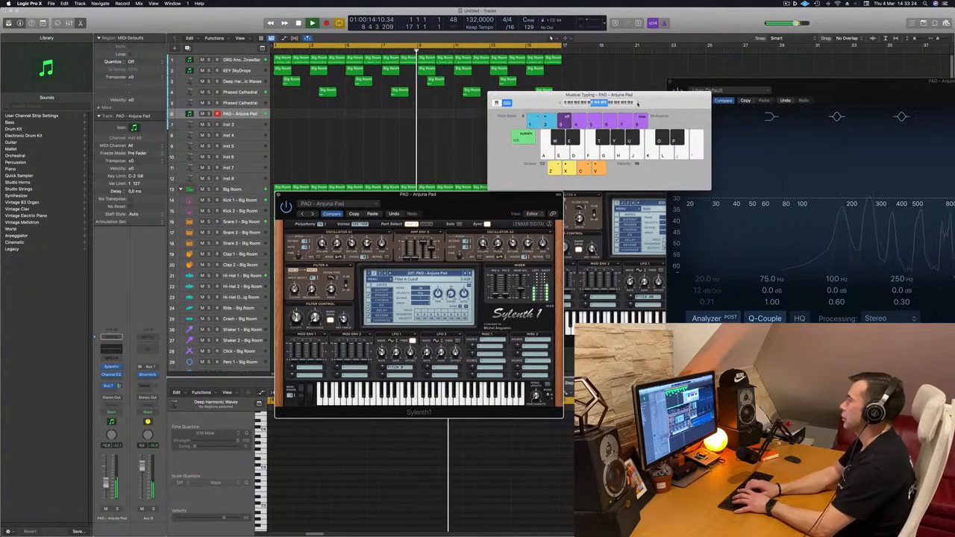
key(j)
key(f)
Record a pad melody using the notes C, B and F on the PAD - Anjuna Pad track, continuing through the cycle restart.
key(r)
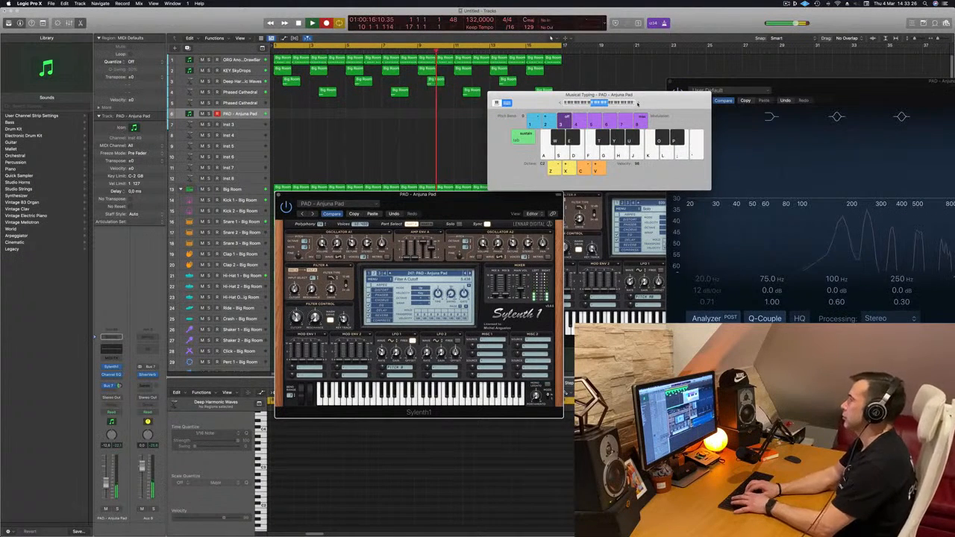
key(k)
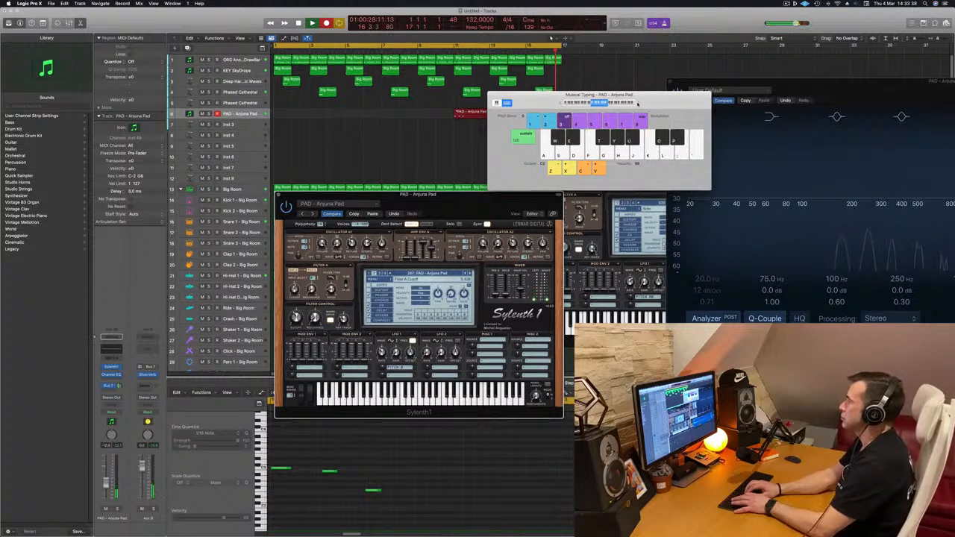
key(k)
key(j)
key(f)
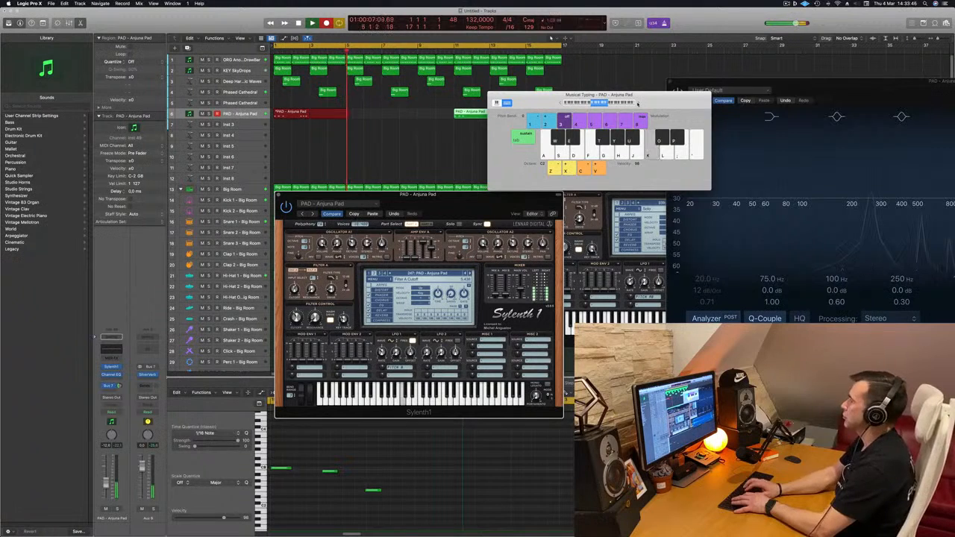
key(f)
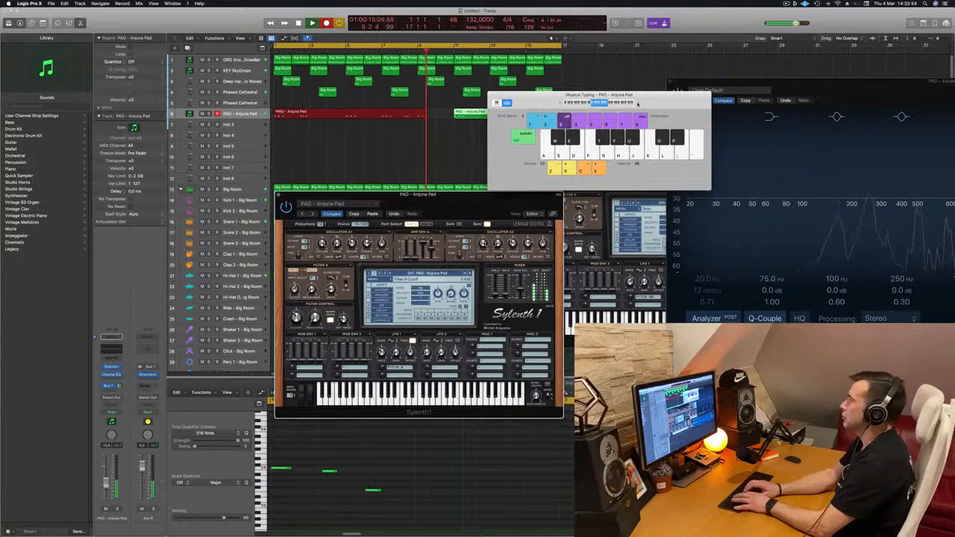
key(space)
key(space)
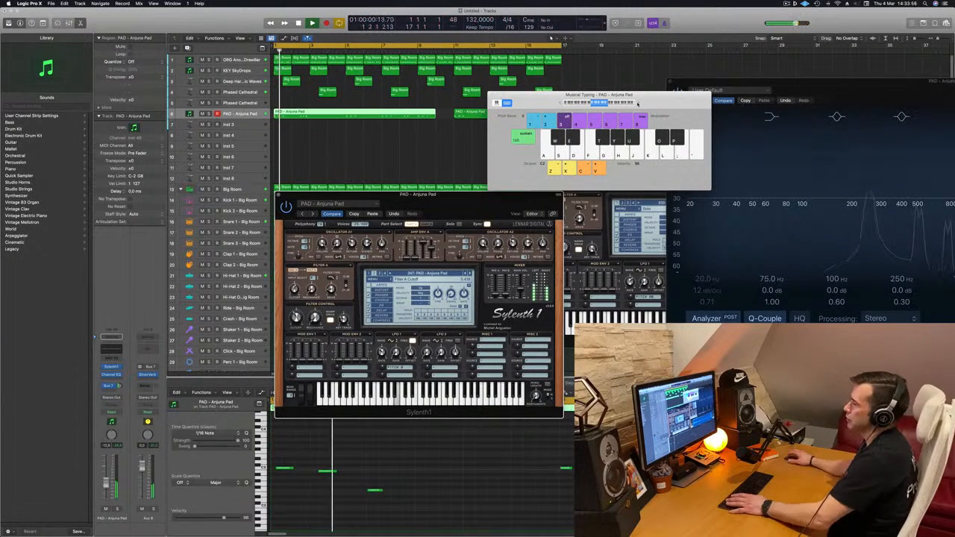
Play back the recorded pad take repeatedly and examine its opening melody notes in the Piano Roll.
click(431, 477)
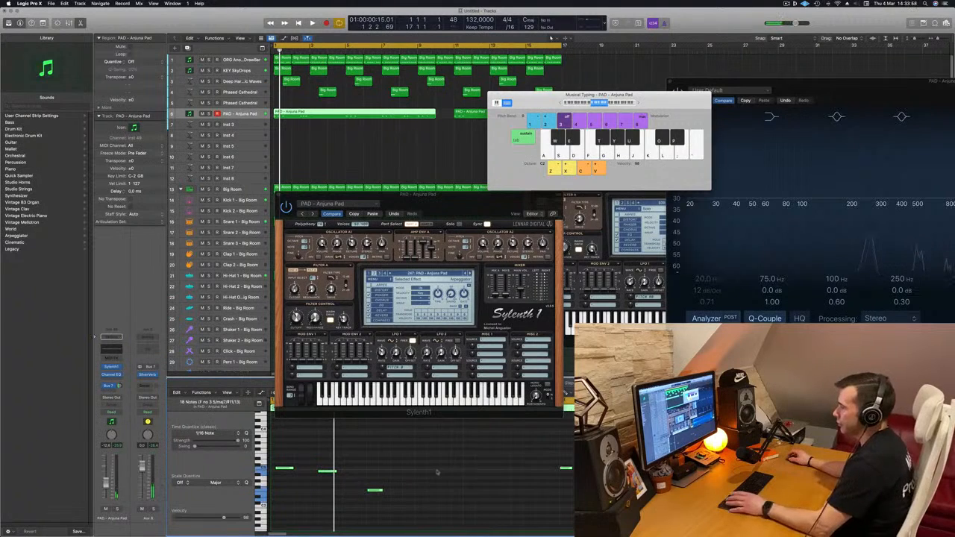
key(space)
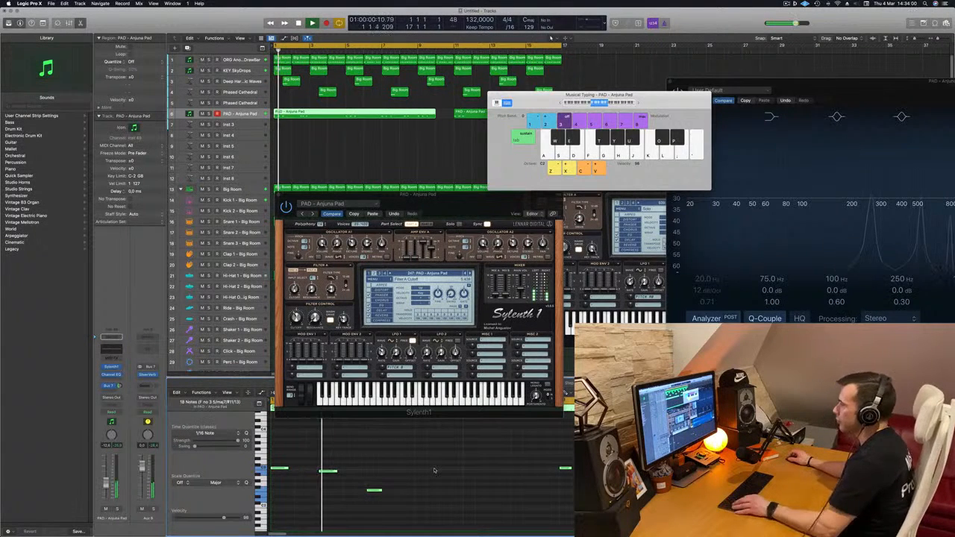
scroll(402, 474, down, 2)
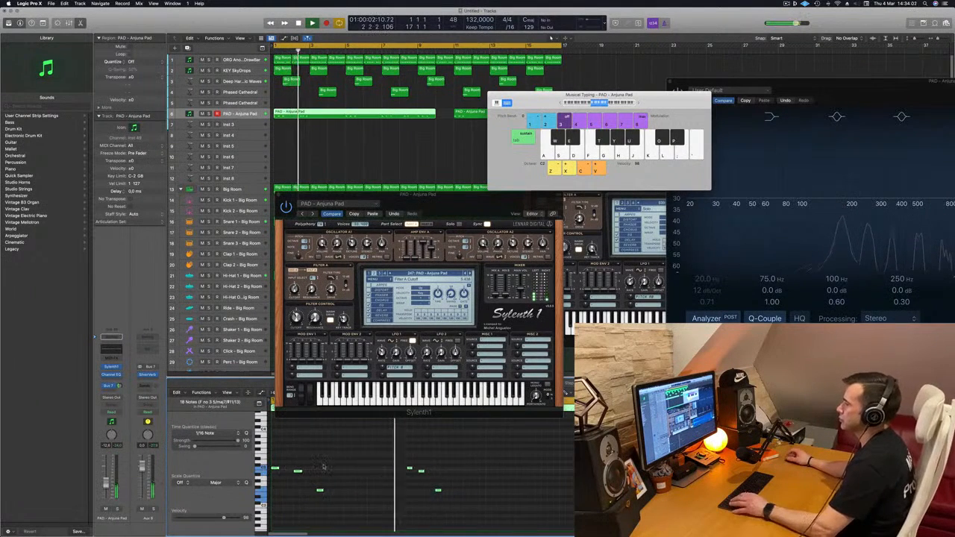
key(space)
key(space)
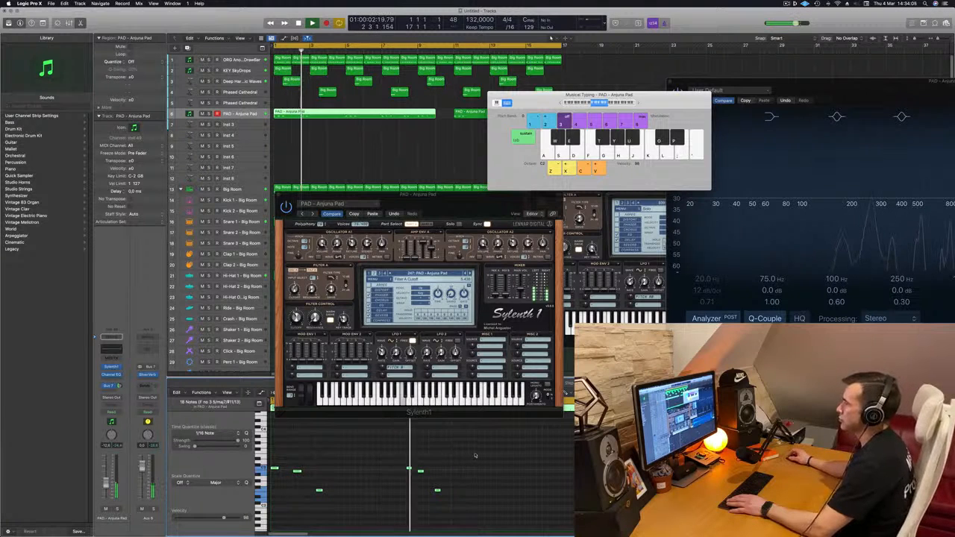
key(space)
key(space)
drag(442, 476, 429, 509)
key(space)
key(space)
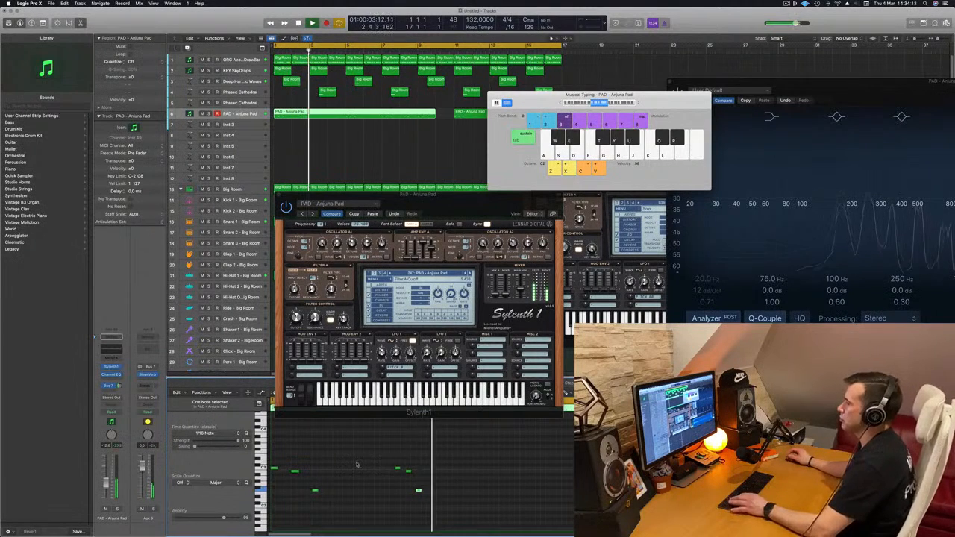
key(space)
key(space)
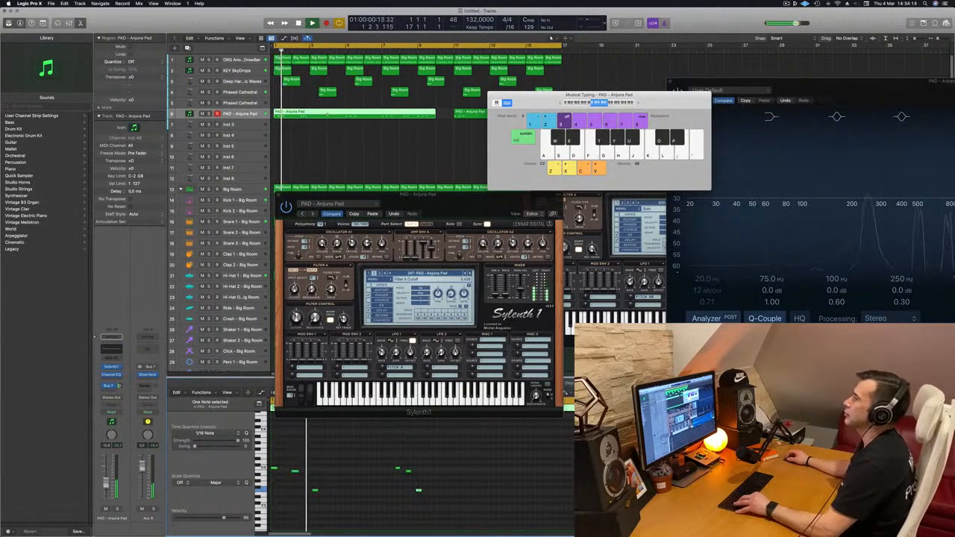
Split the first pad region at bar 4 and delete the part after the split, moving the Musical Typing keyboard aside.
super+double_click(327, 114)
drag(540, 95, 633, 95)
click(409, 116)
key(space)
key(space)
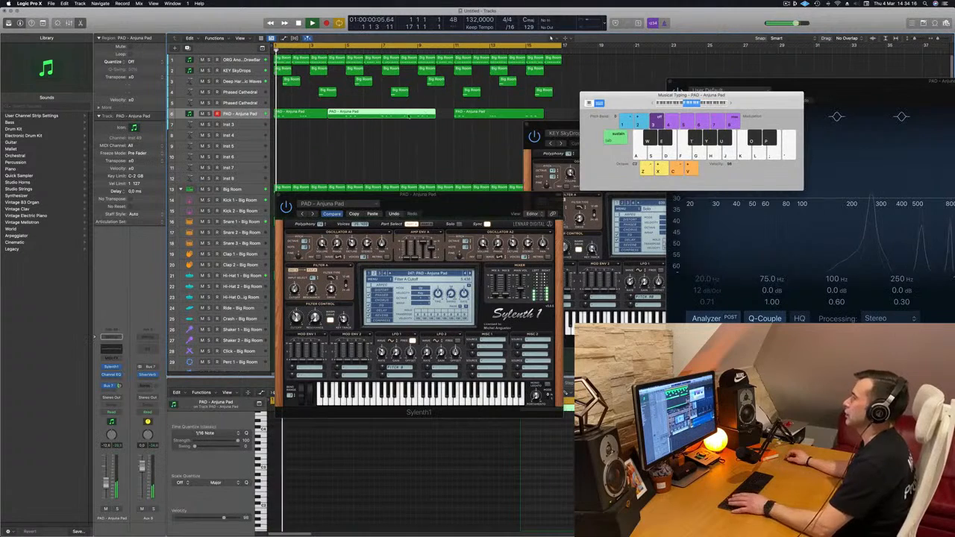
key(Delete)
Delete the recorded pad region at bar 11 and play back the remaining region at bar 1.
key(space)
key(space)
click(478, 114)
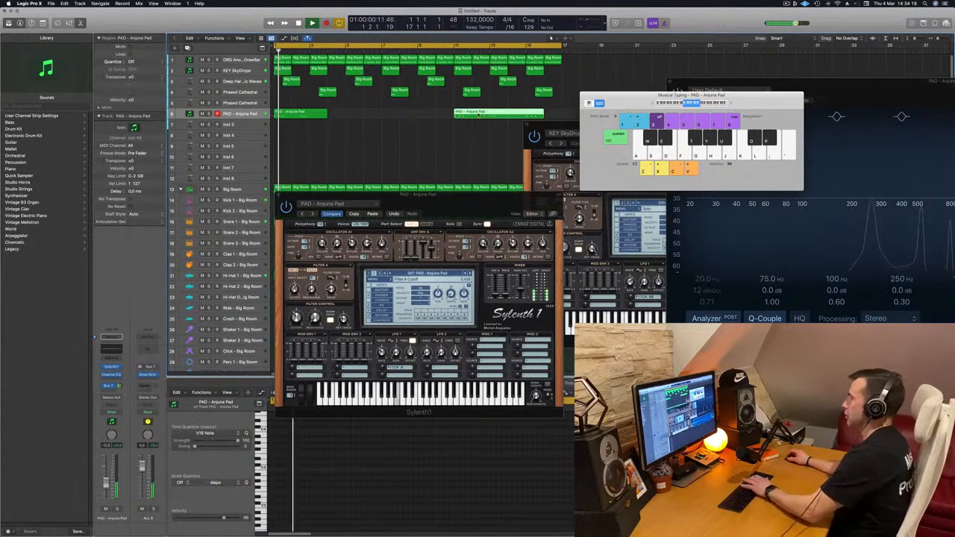
key(Delete)
key(space)
click(300, 114)
key(space)
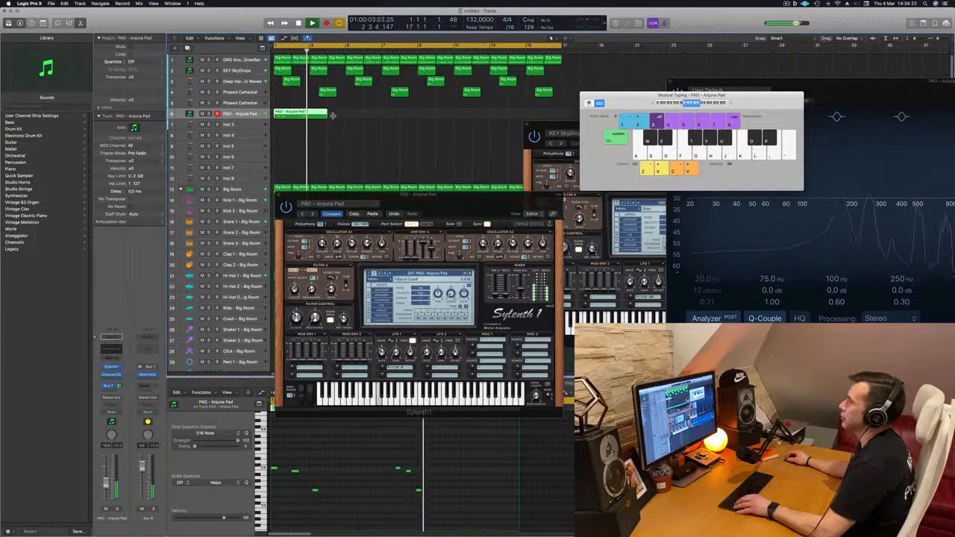
Extend the pad region to bar 5, split it at bar 3 and delete the second part, leaving a two-bar phrase.
drag(327, 115, 345, 116)
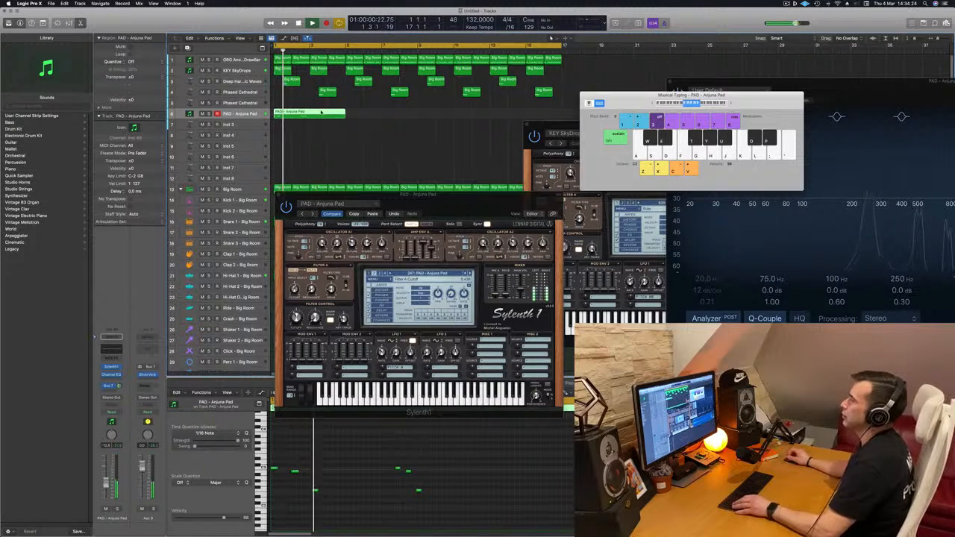
super+double_click(310, 114)
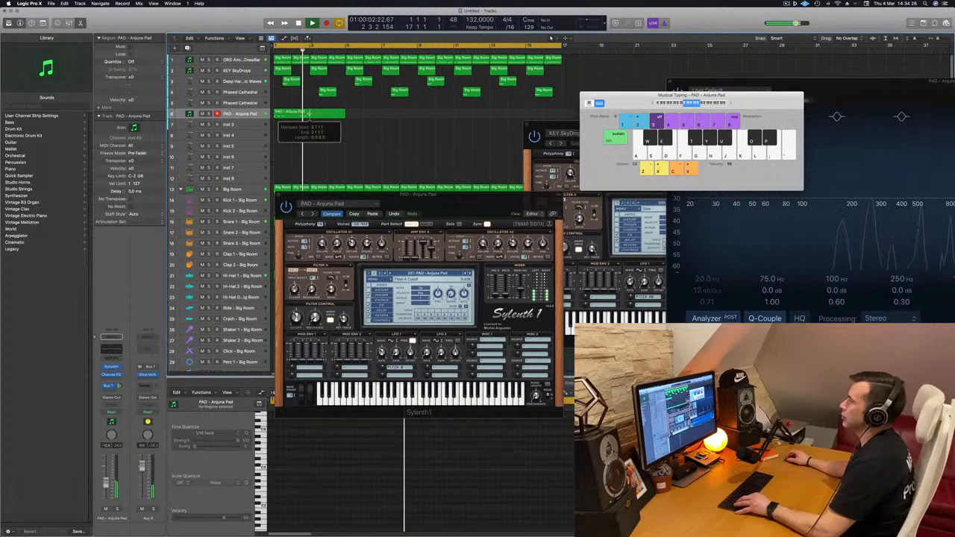
key(Delete)
Copy the two-bar pad region so that it also starts at bars 5, 9 and 13.
drag(288, 117, 325, 118)
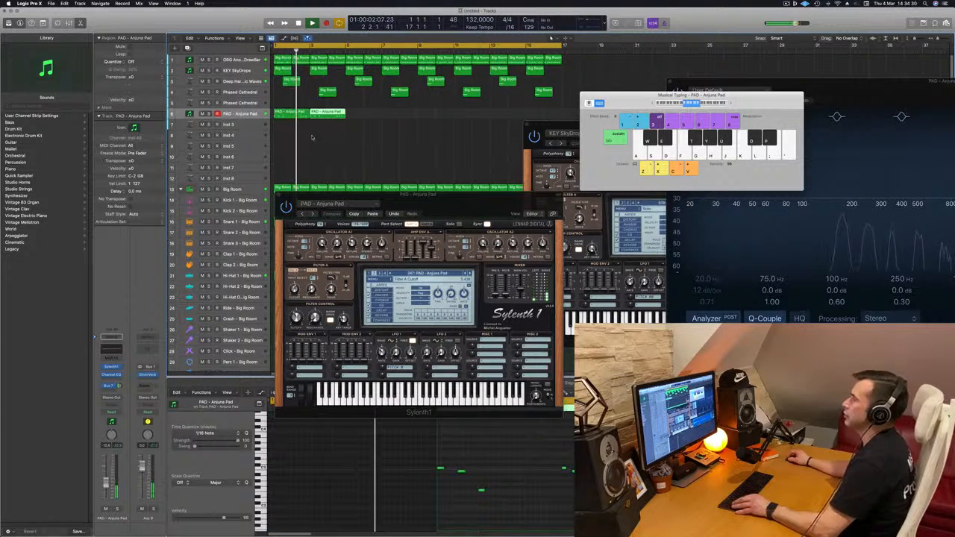
scroll(313, 138, left, 1)
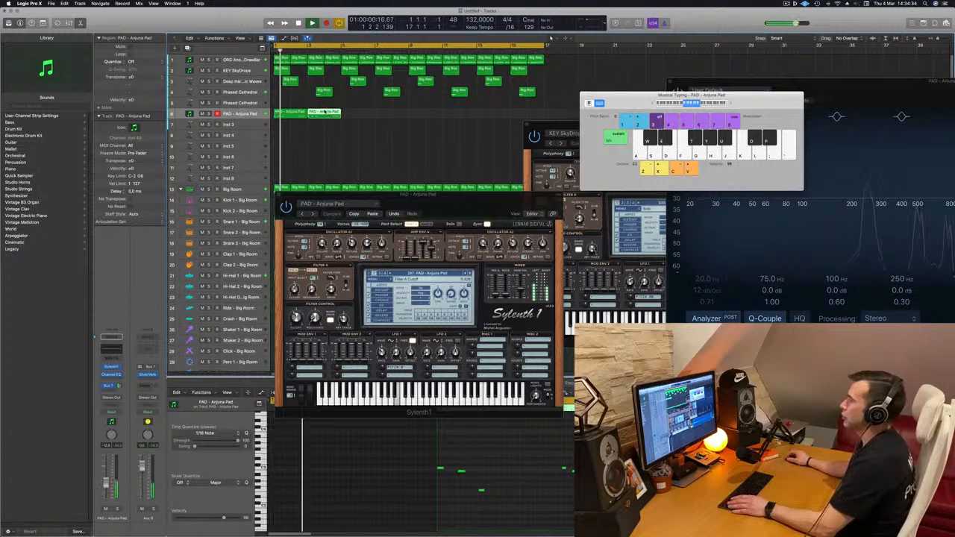
drag(323, 112, 356, 113)
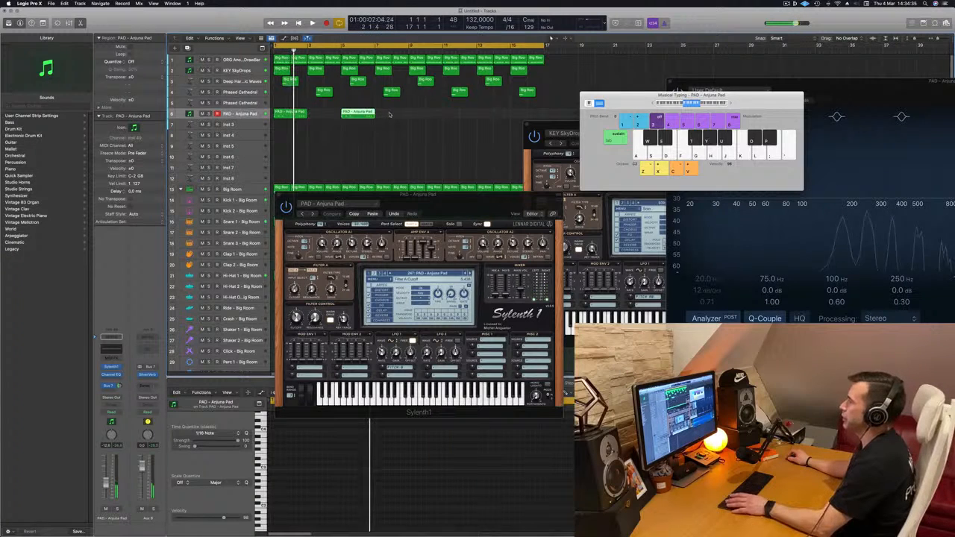
shift+click(296, 116)
drag(297, 117, 431, 118)
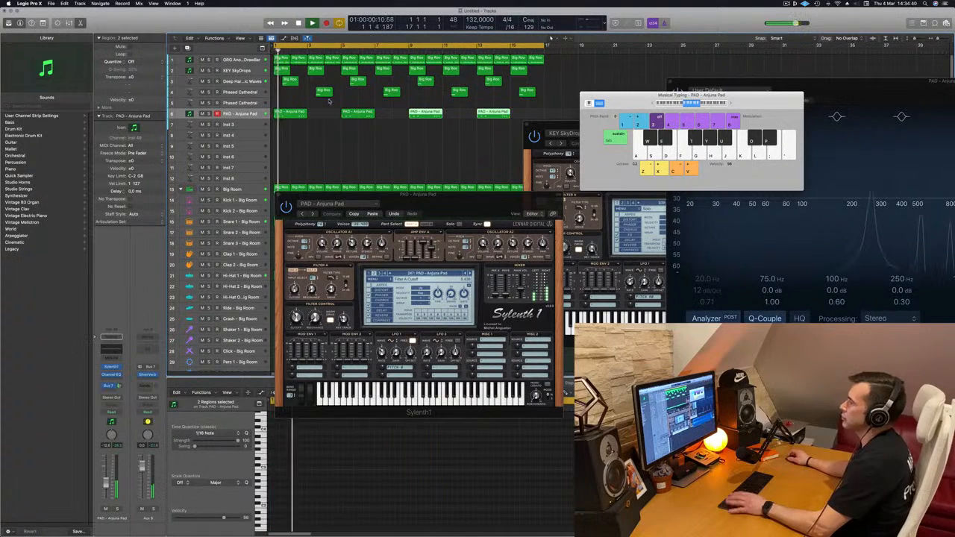
Check the Deep Harmonic Waves track's regions and briefly listen to the PAD - Anjuna Pad track in solo.
click(263, 79)
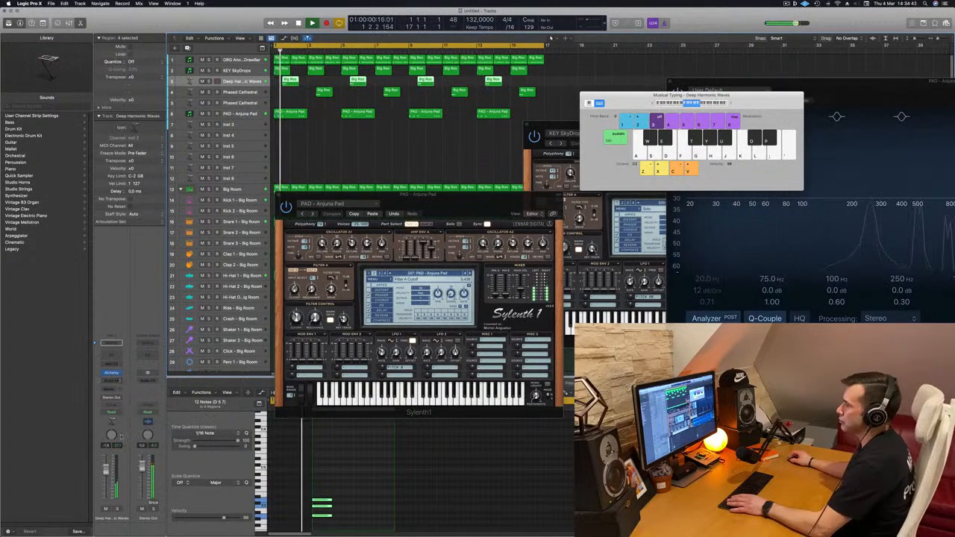
click(248, 114)
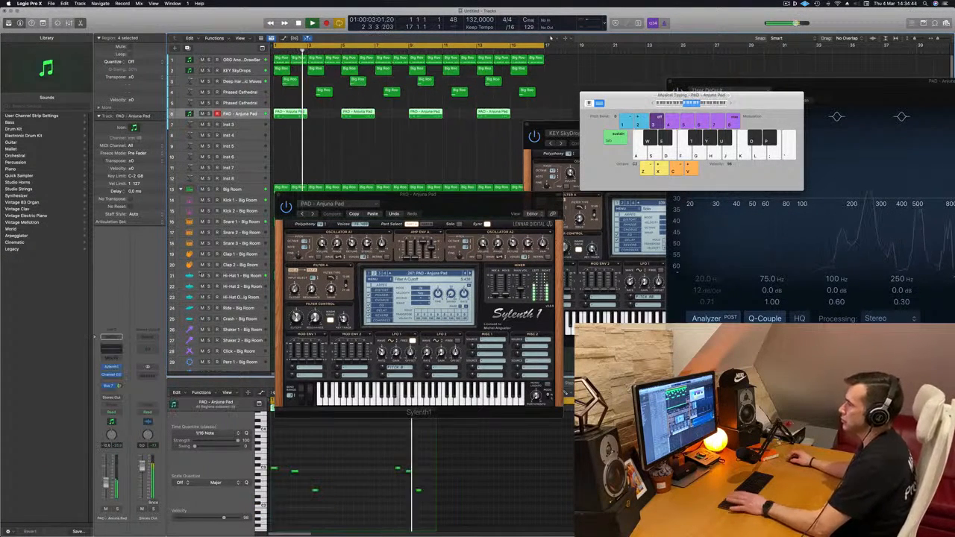
click(118, 510)
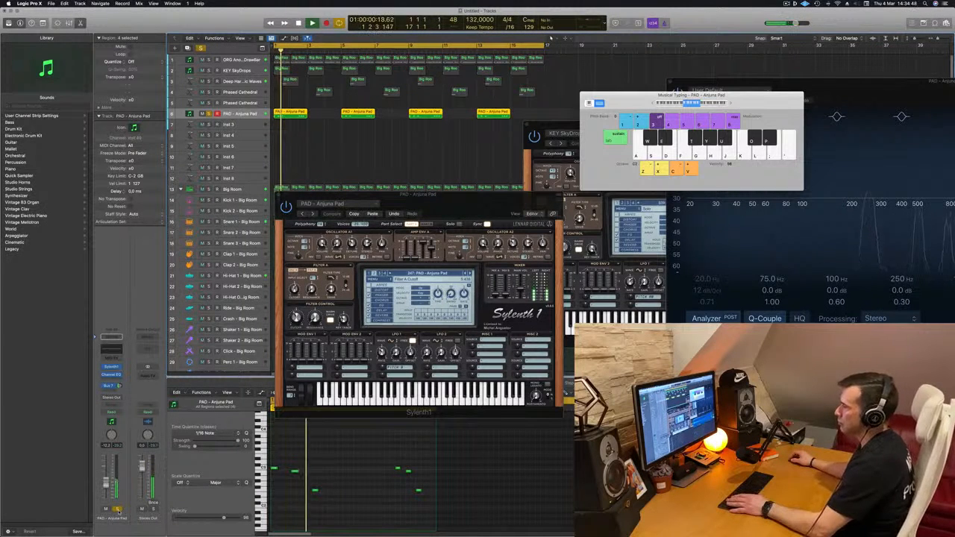
click(118, 510)
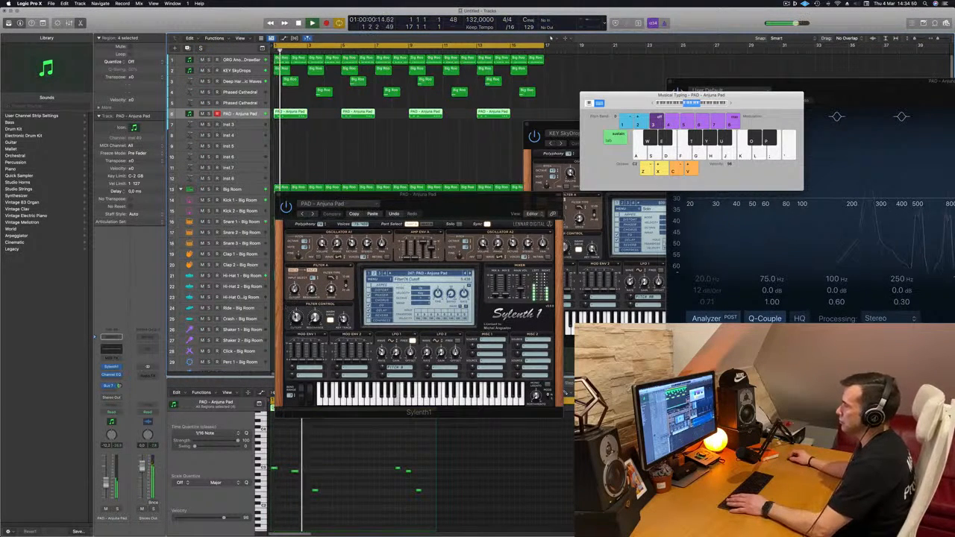
Adjust the PAD - Anjuna Pad track's Bus 7 send and Sylenth1's Filter Control cutoff.
click(120, 386)
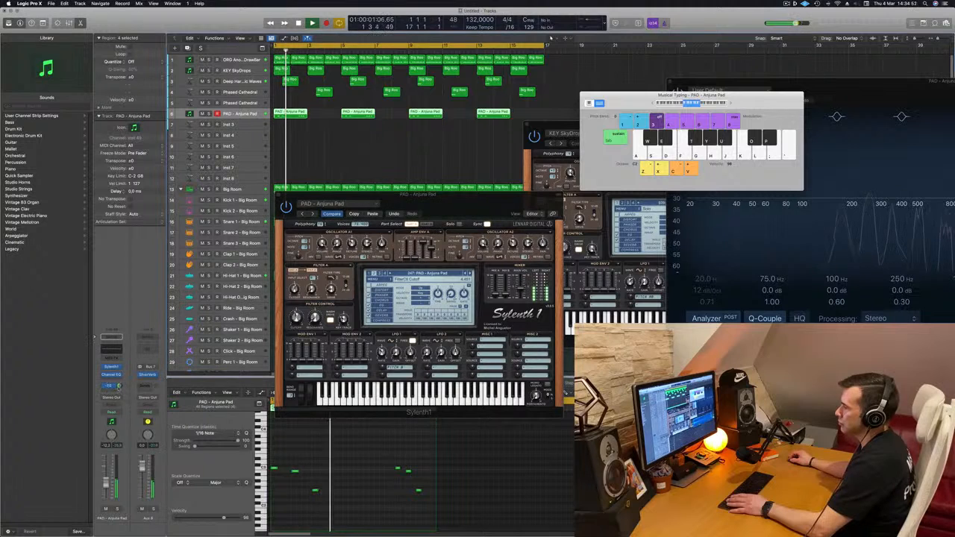
key(space)
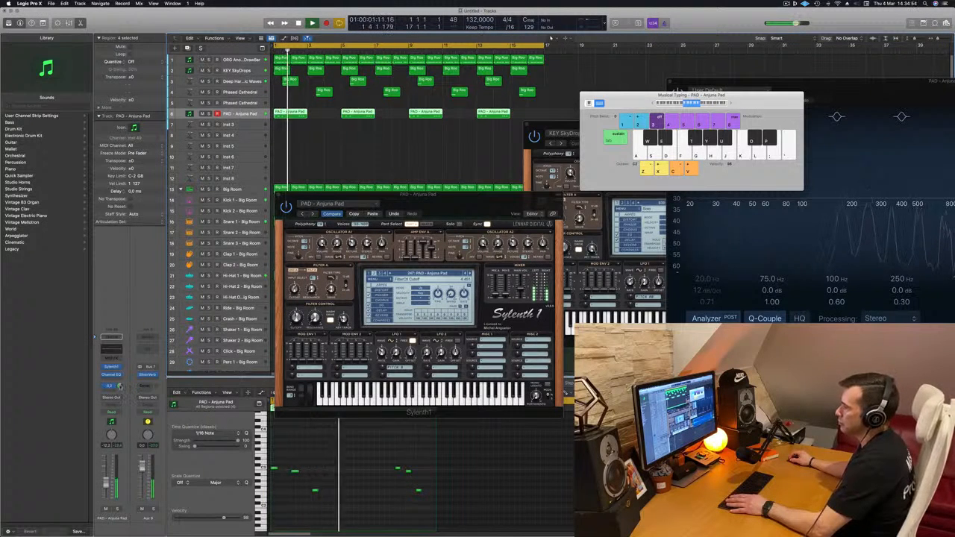
drag(297, 319, 297, 321)
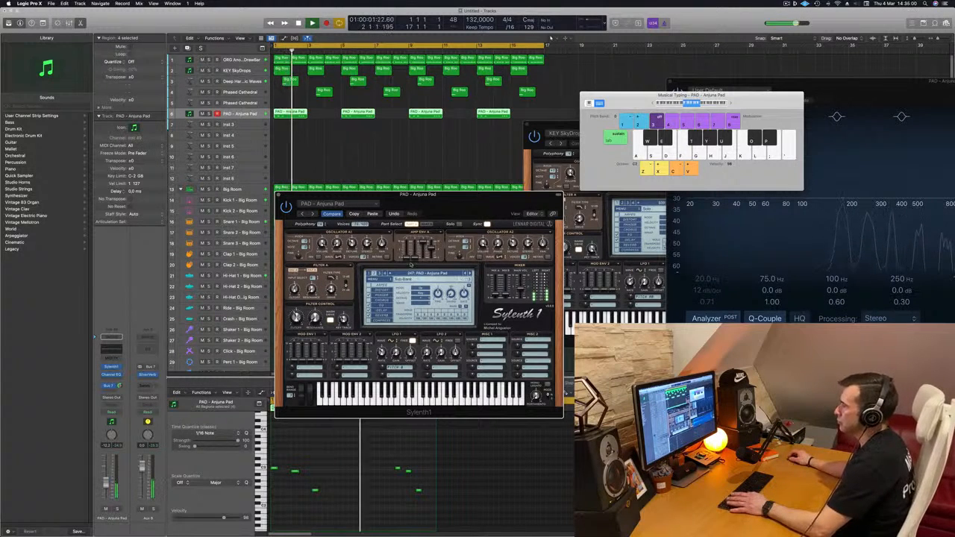
Close the PAD - Anjuna Pad Sylenth1 window and restart playback from the beginning of the arrangement.
drag(499, 203, 523, 183)
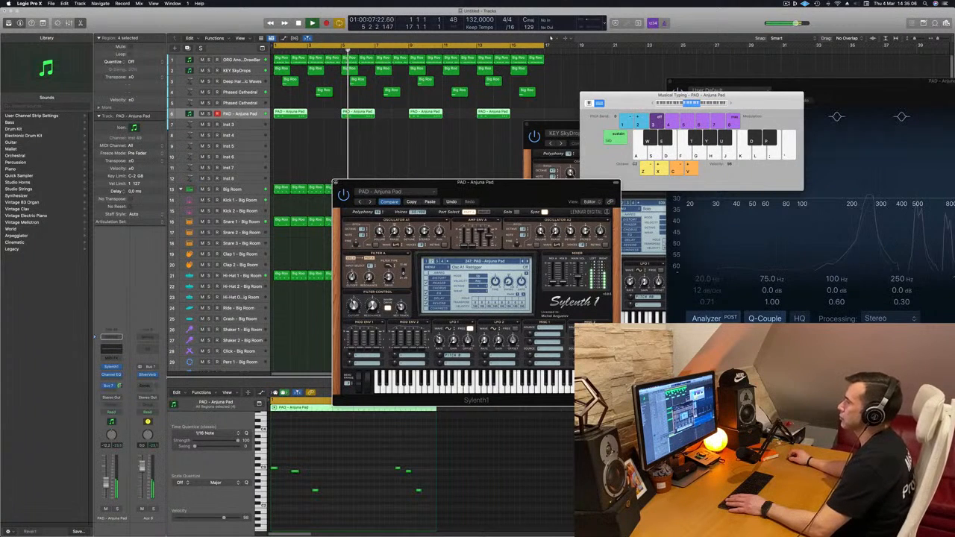
click(337, 183)
key(Return)
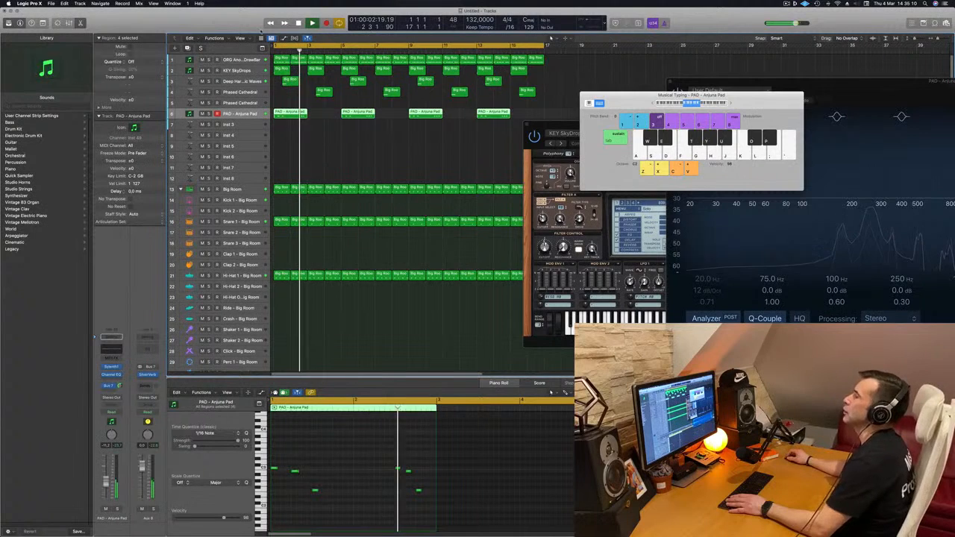
key(Return)
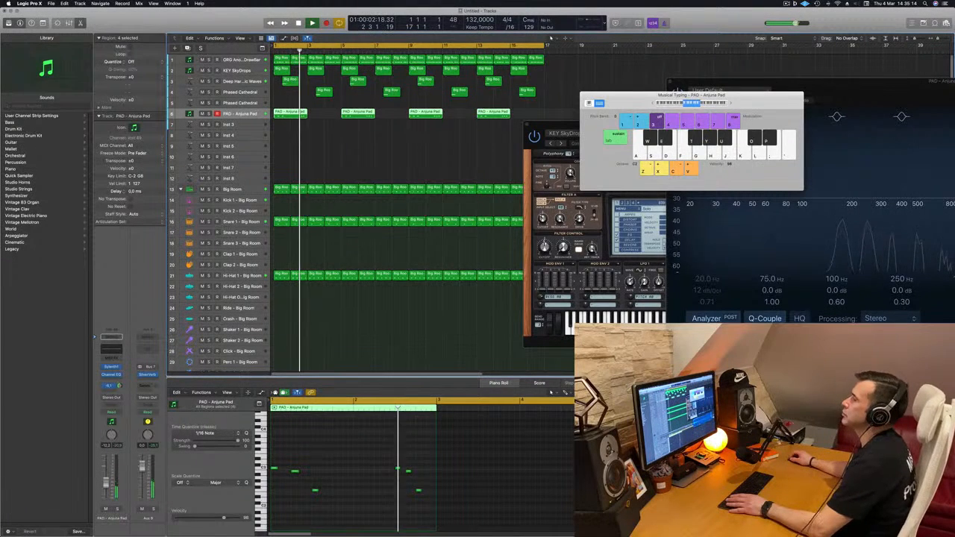
Duplicate the PAD - Anjuna Pad track with its settings and restart playback from the beginning.
click(312, 136)
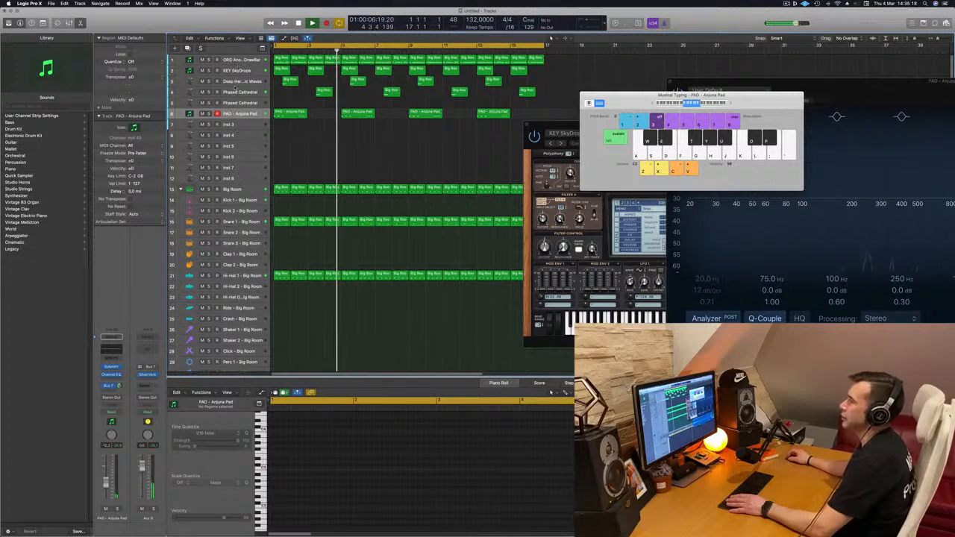
click(244, 112)
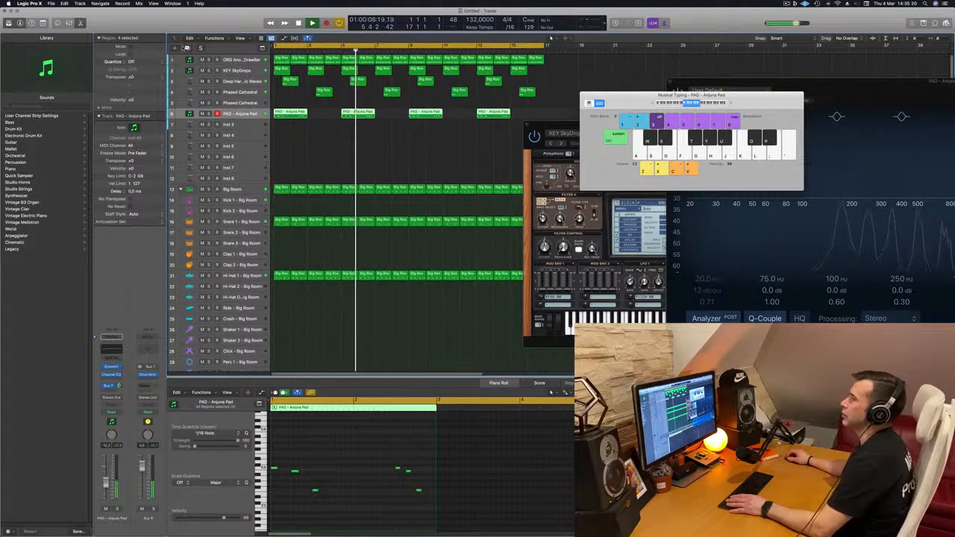
key(super+d)
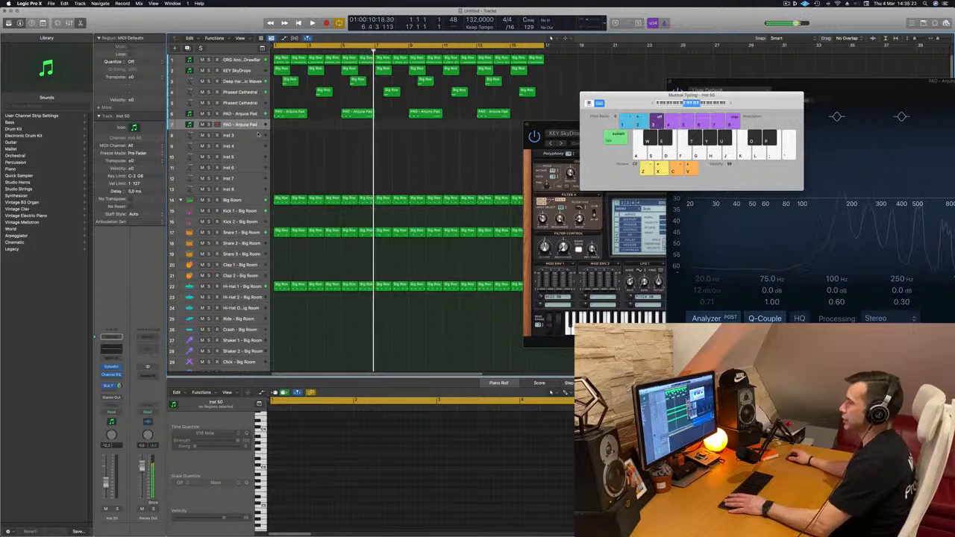
key(Return)
Move the KEY SkyDrops Sylenth1 window over the arrangement and shift the Musical Typing keyboard down to a lower octave.
drag(550, 126, 384, 166)
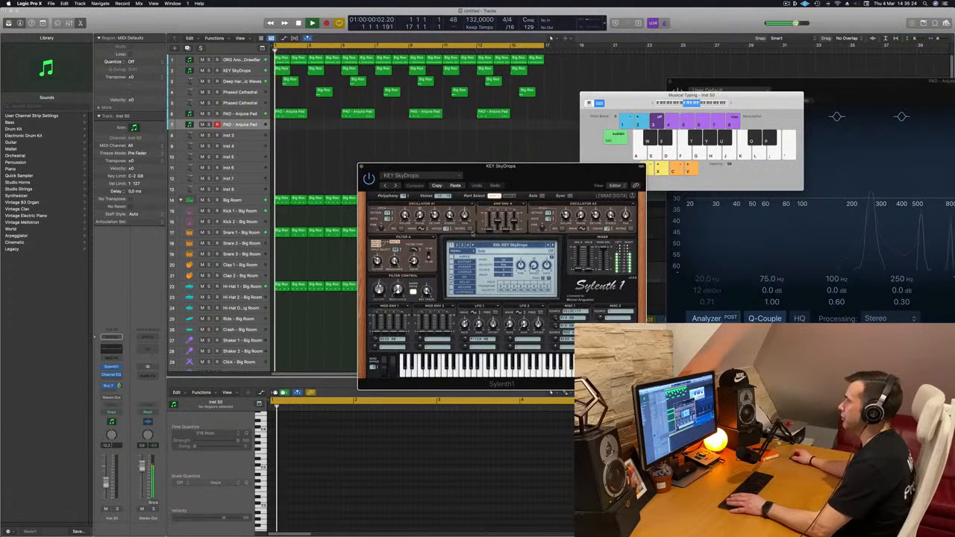
click(648, 105)
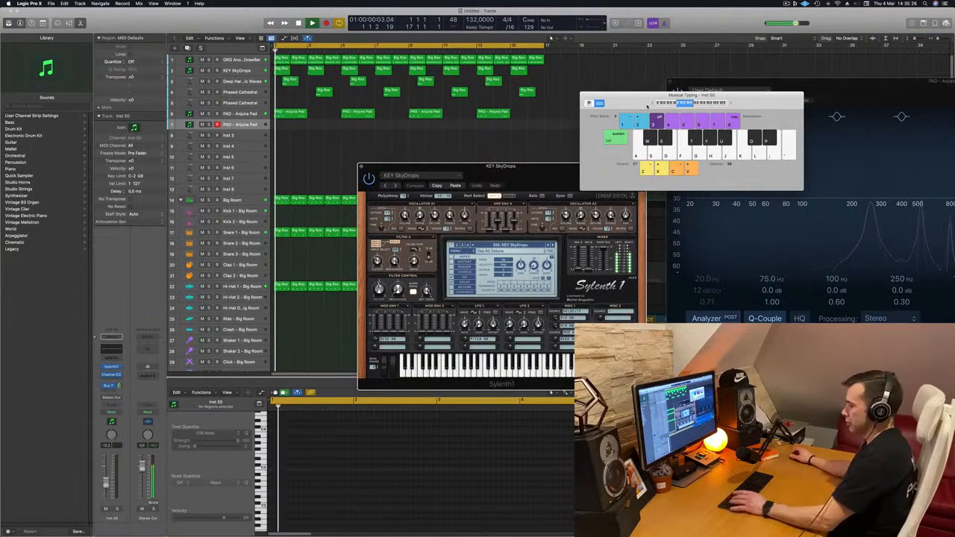
Adjust the KEY SkyDrops Sylenth1's filter control and briefly solo the second PAD - Anjuna Pad track to check its sound.
click(244, 126)
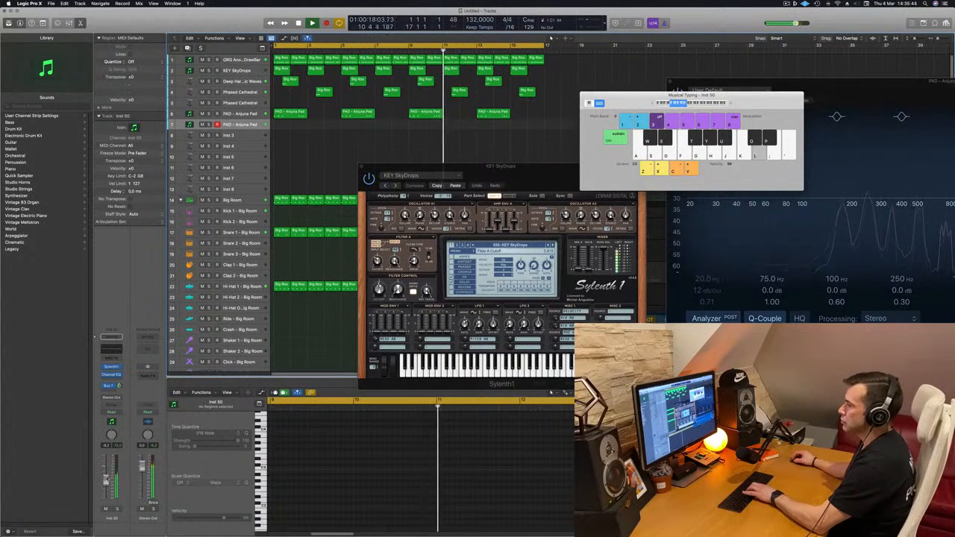
drag(379, 290, 379, 287)
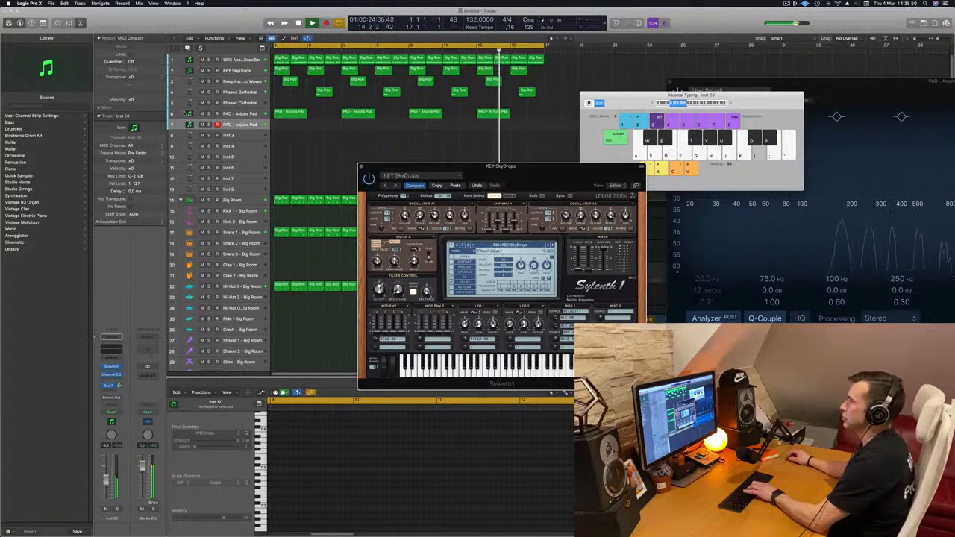
key(s)
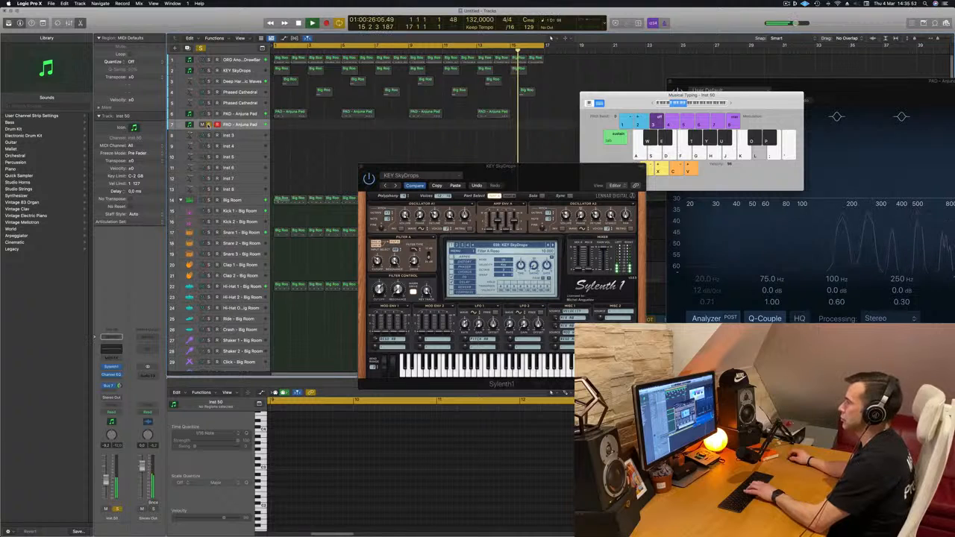
key(s)
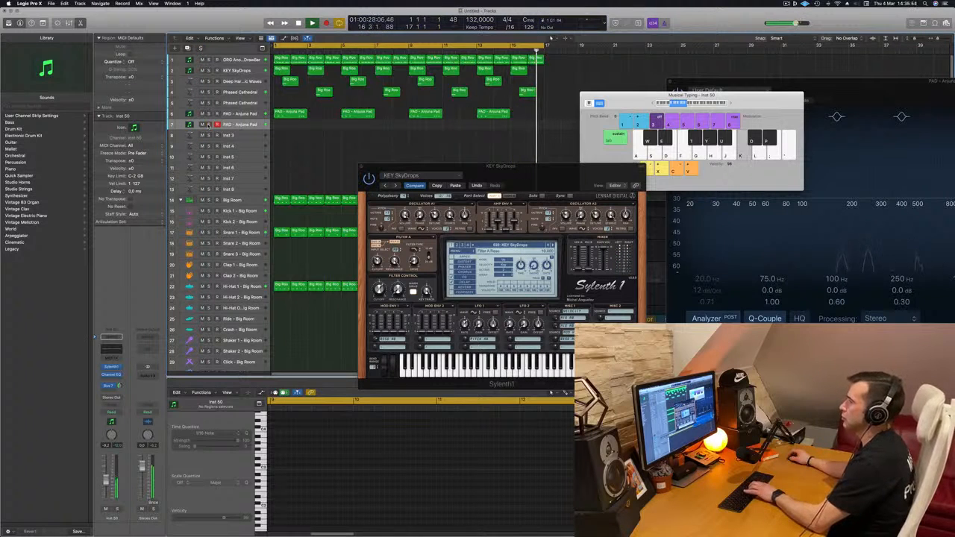
Move the KEY SkyDrops and Musical Typing windows away from the arrangement and raise the Musical Typing octave.
drag(531, 175, 599, 148)
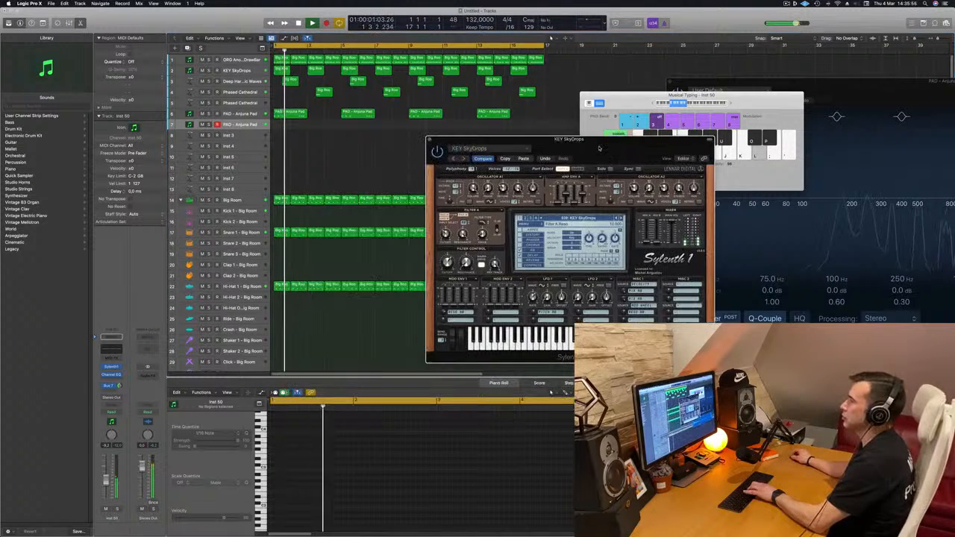
click(337, 142)
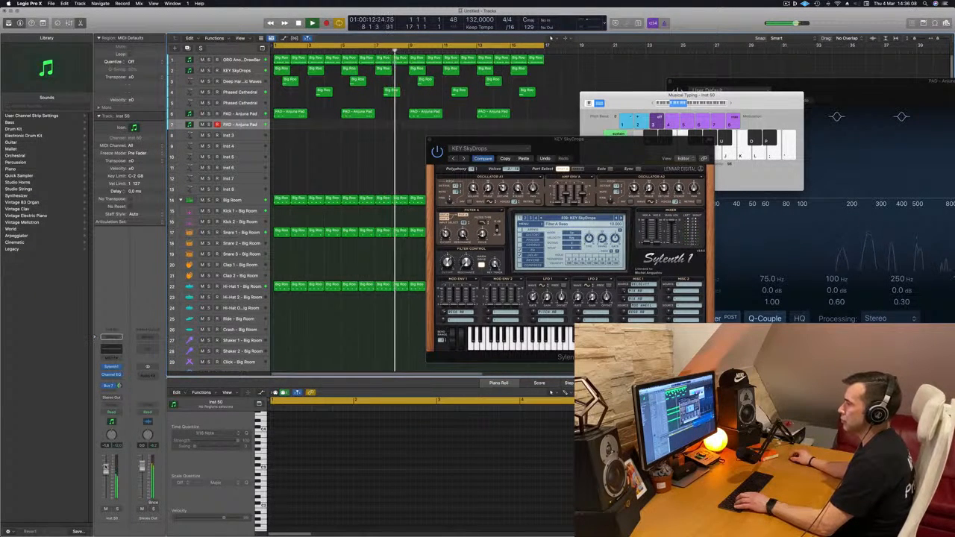
click(653, 104)
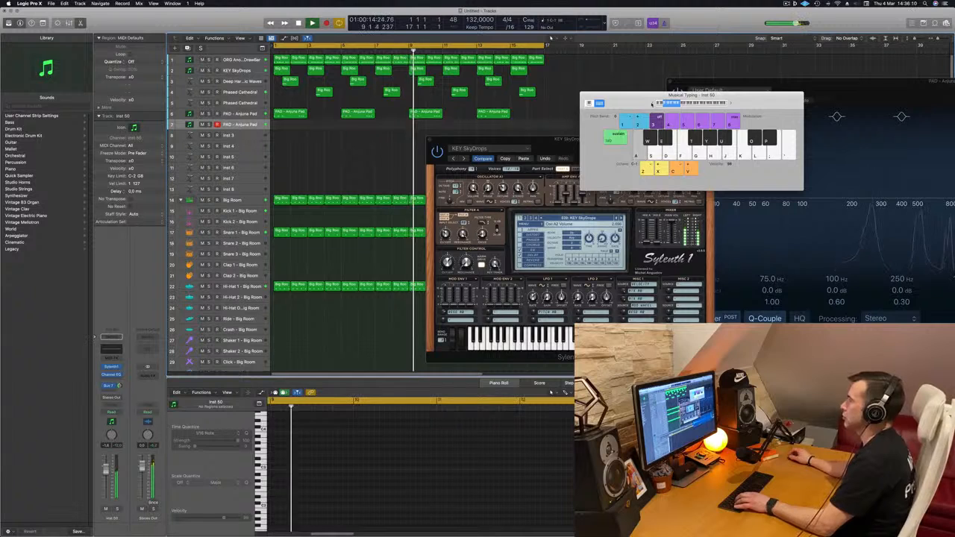
key(x)
key(a)
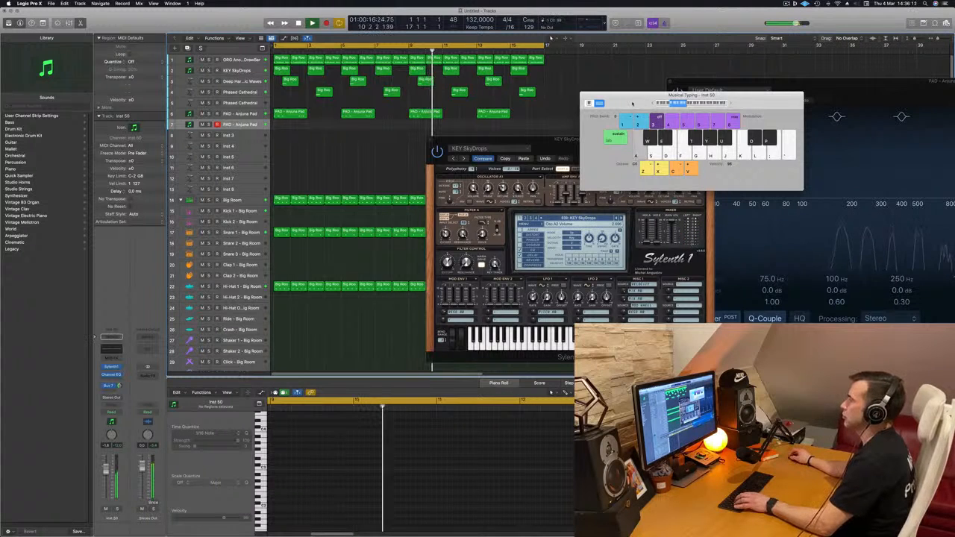
drag(632, 103, 688, 155)
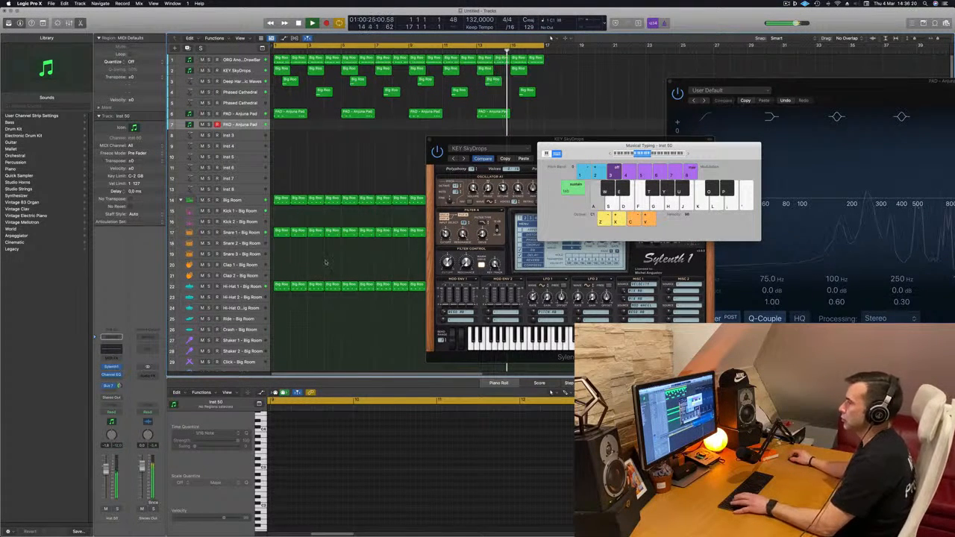
Open the second PAD - Anjuna Pad track's Sylenth1 and move the Musical Typing keyboard clear of its window.
click(111, 368)
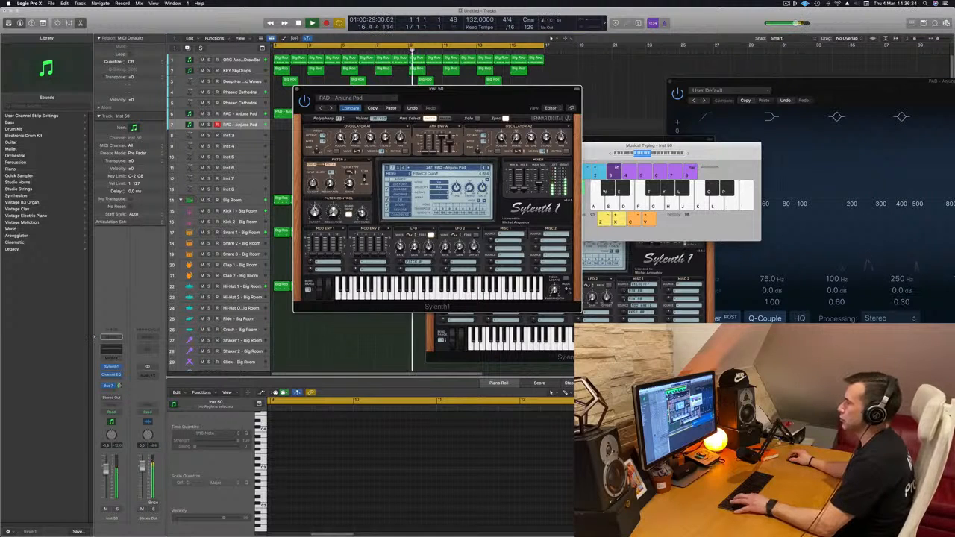
key(s)
key(d)
drag(698, 152, 771, 165)
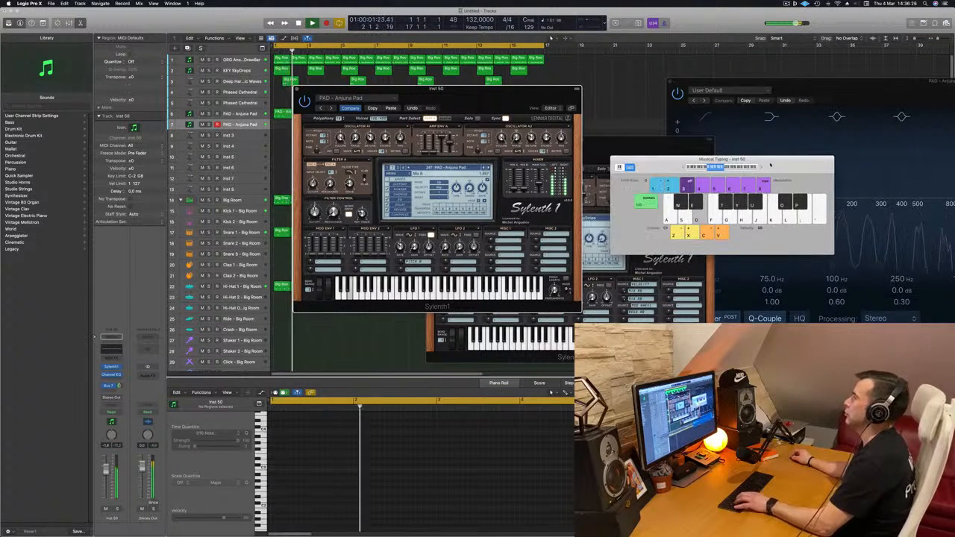
Play low test notes while adjusting the Filter Control cutoff in the second PAD - Anjuna Pad track's Sylenth1.
key(a)
key(a)
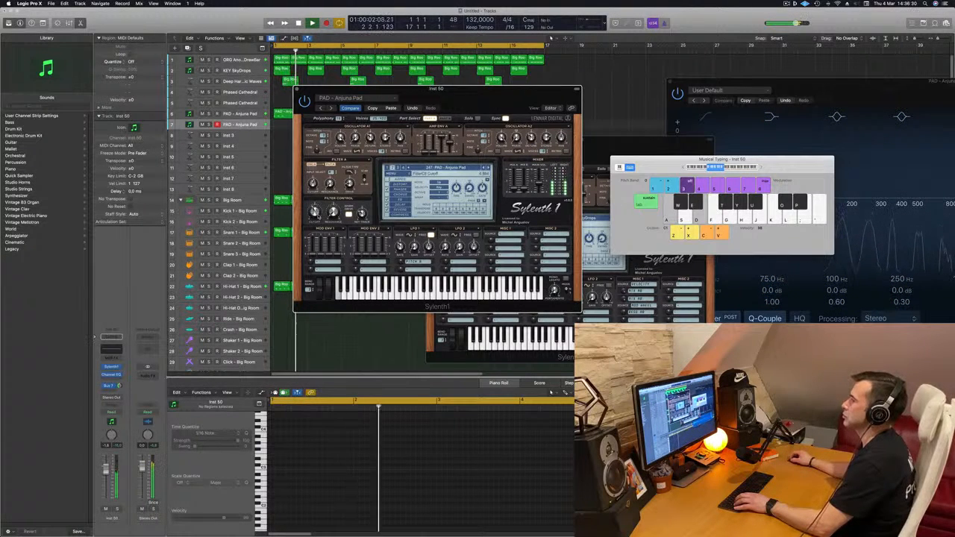
key(a)
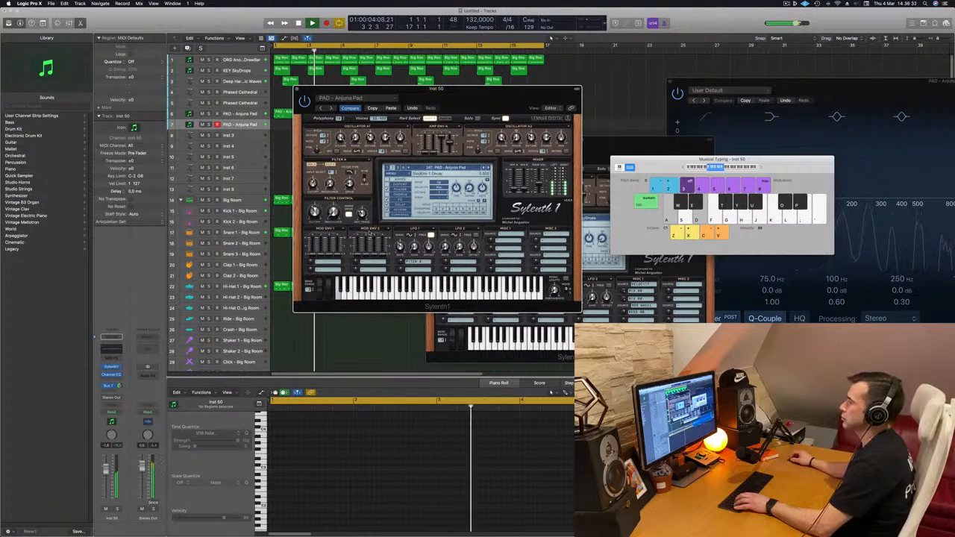
key(a)
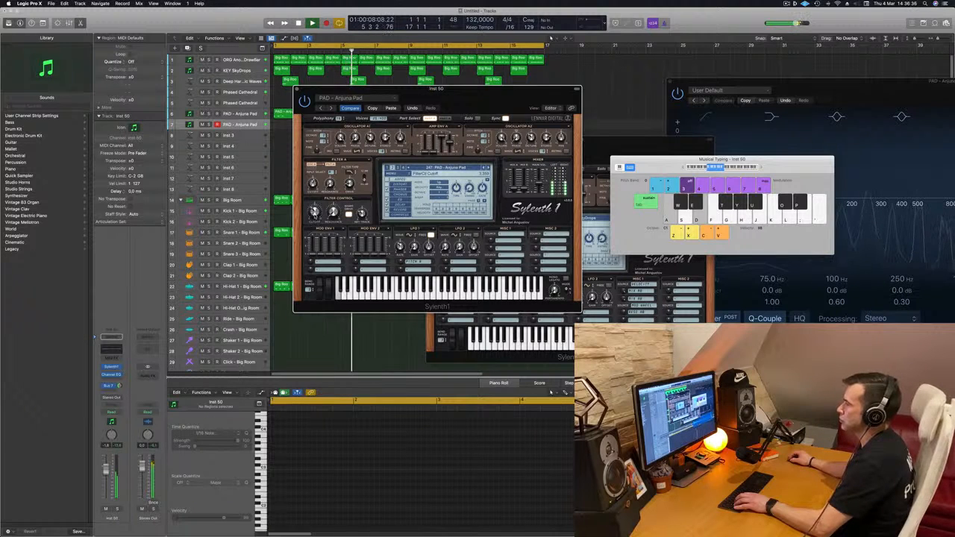
key(a)
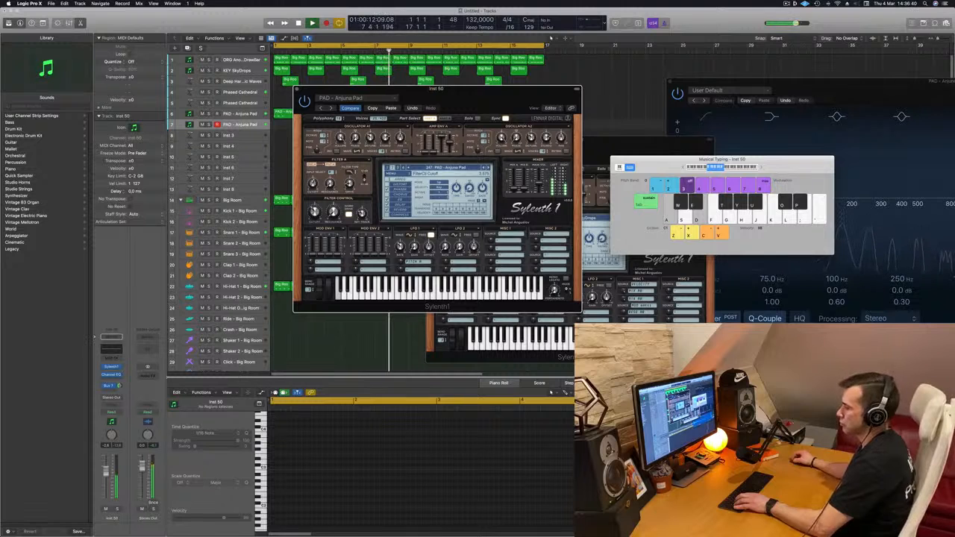
Adjust the second PAD - Anjuna Pad track's volume and rehearse its low notes over the playing arrangement.
drag(106, 476, 106, 474)
key(d)
key(a)
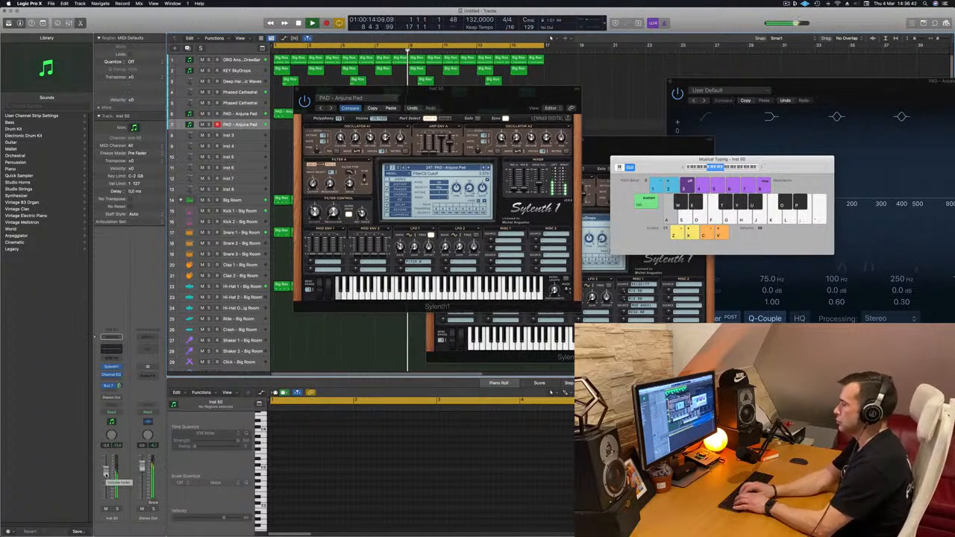
key(d)
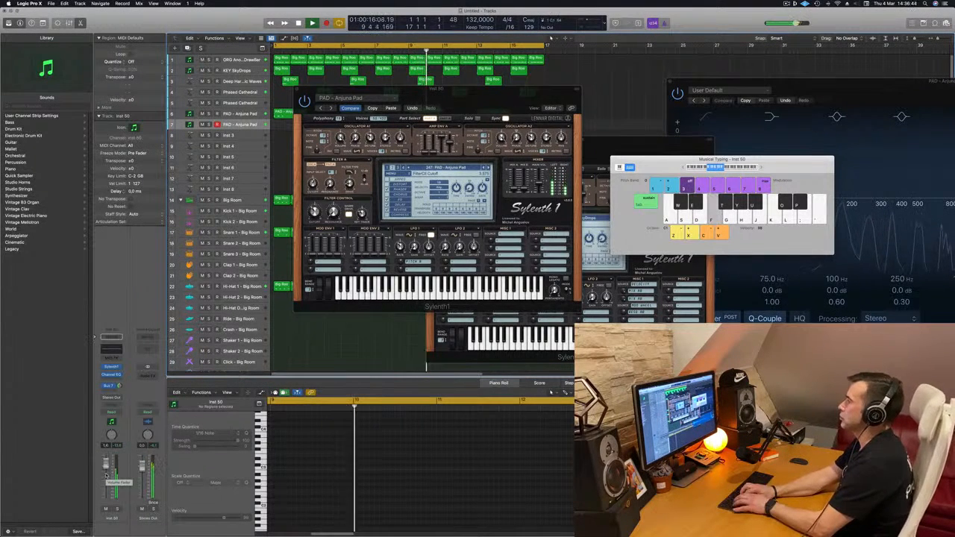
key(g)
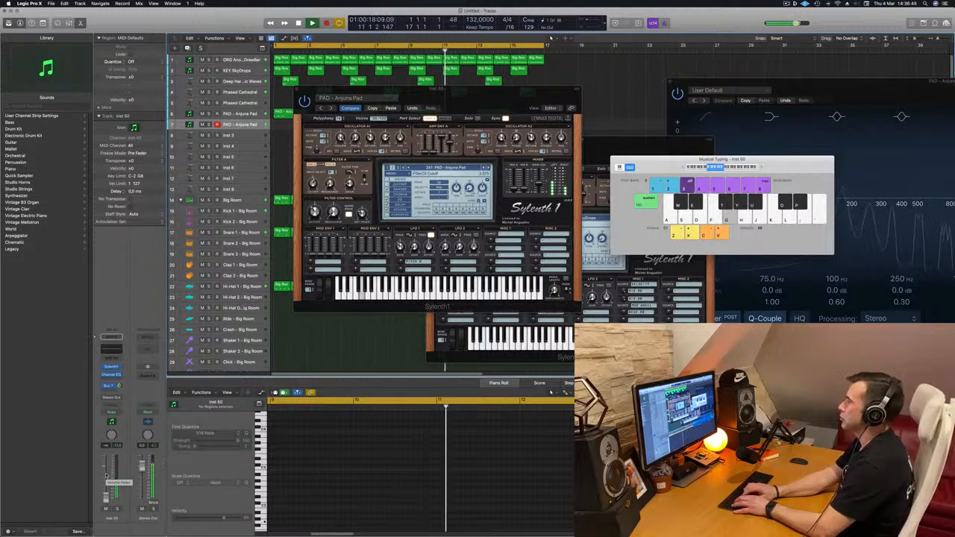
key(a)
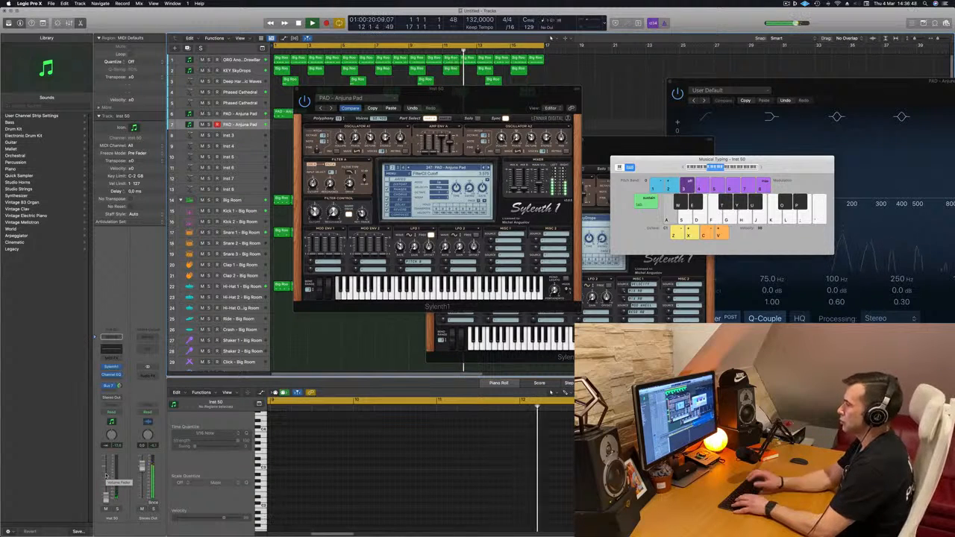
key(d)
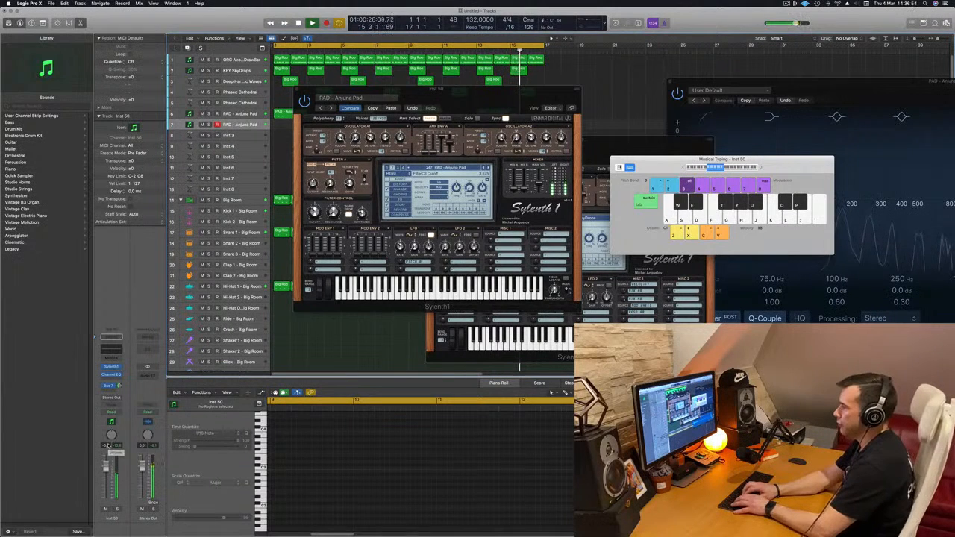
key(a)
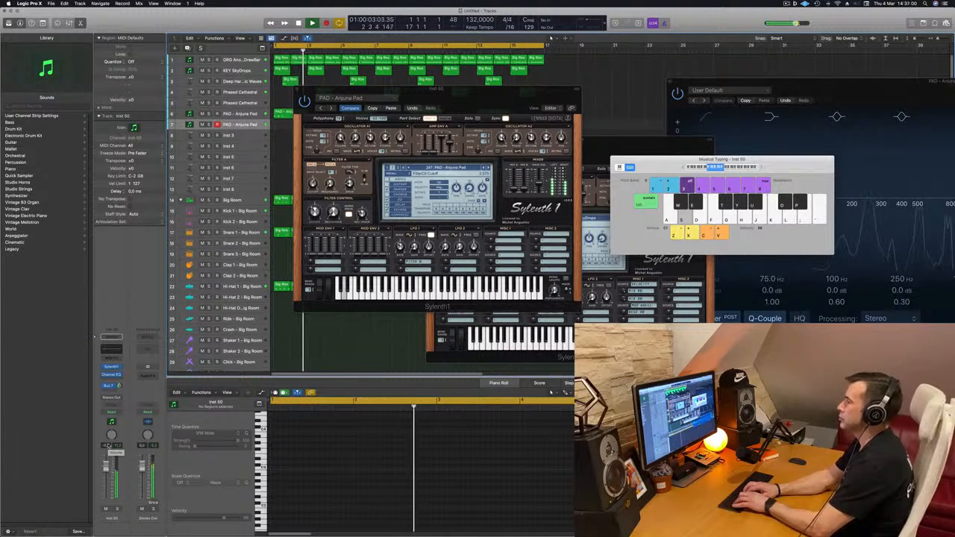
key(h)
key(j)
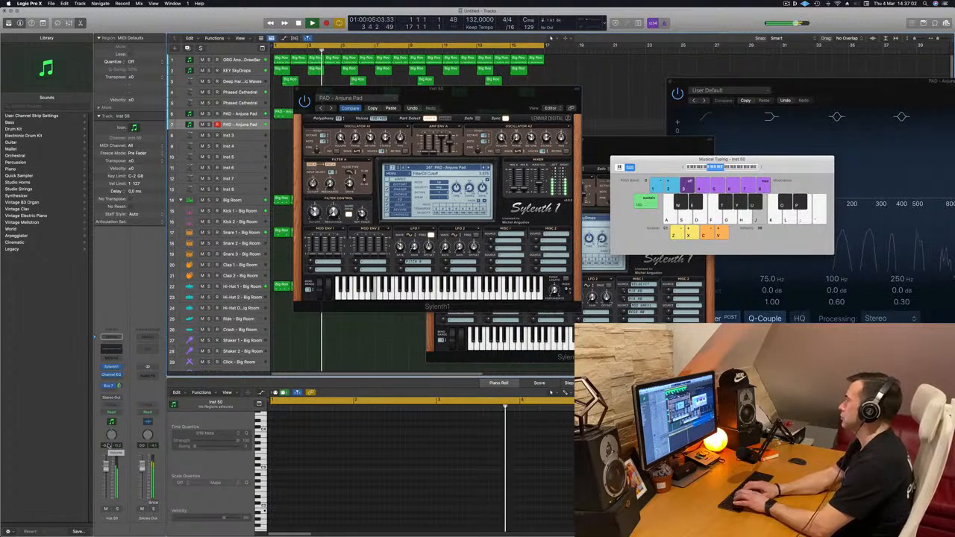
key(a)
key(a)
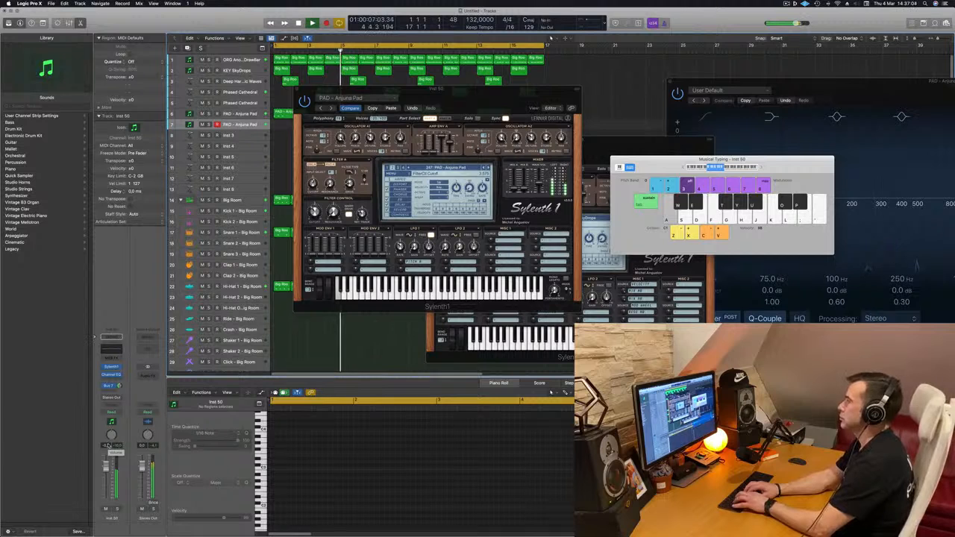
key(a)
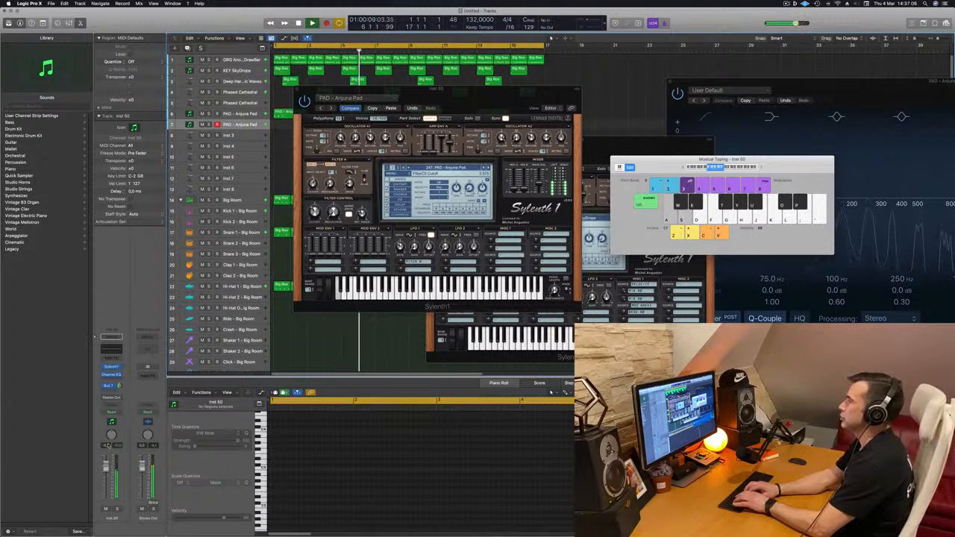
Record a low sustained pad part from bar 9 on the second PAD - Anjuna Pad track and stop near bar 13.
key(r)
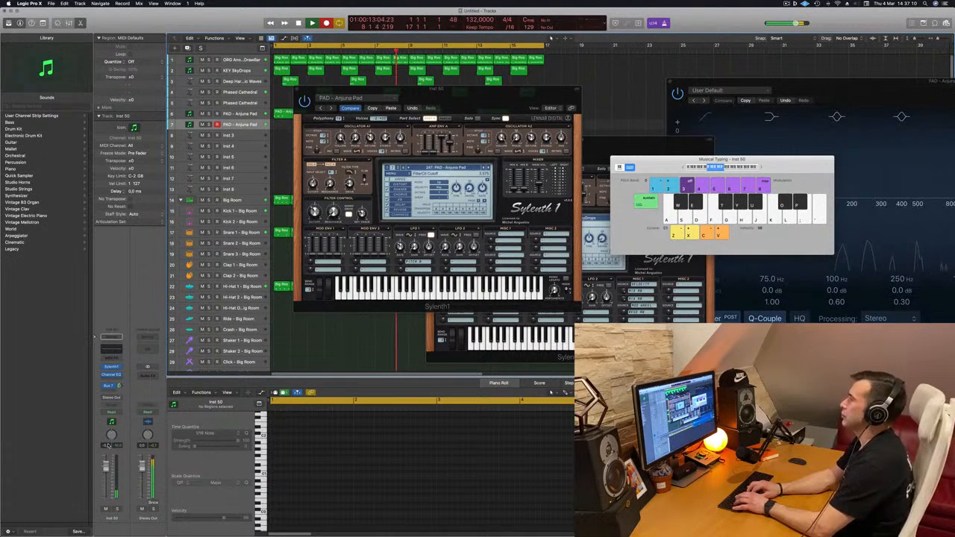
key(a)
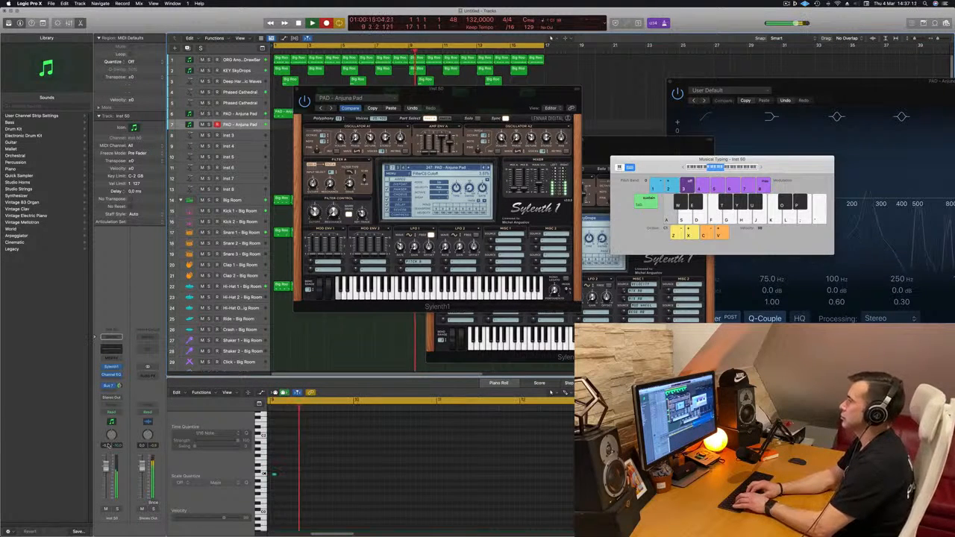
key(s)
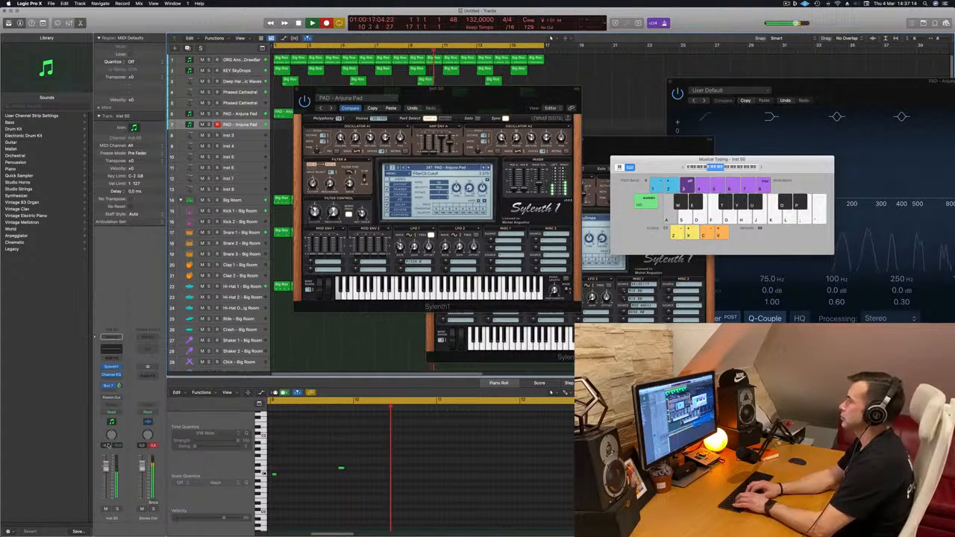
key(s)
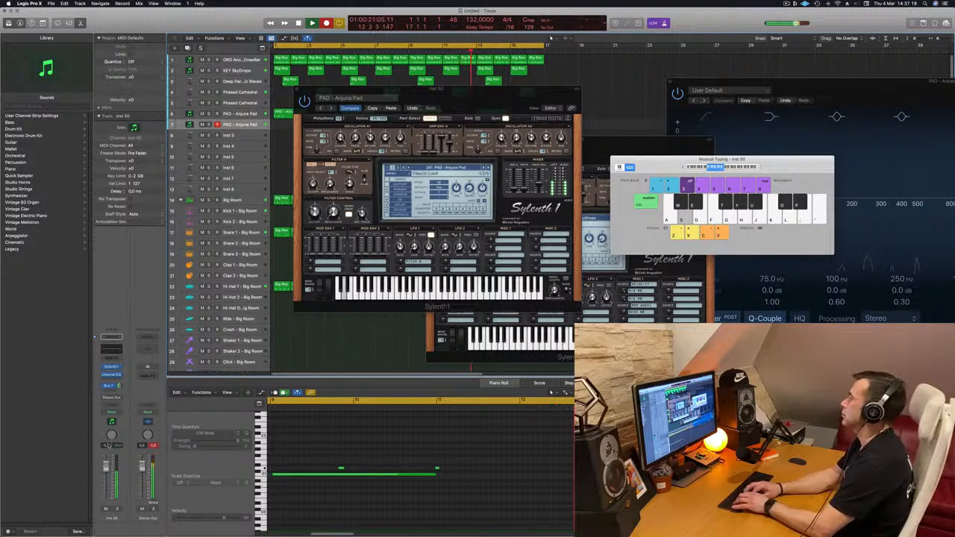
key(space)
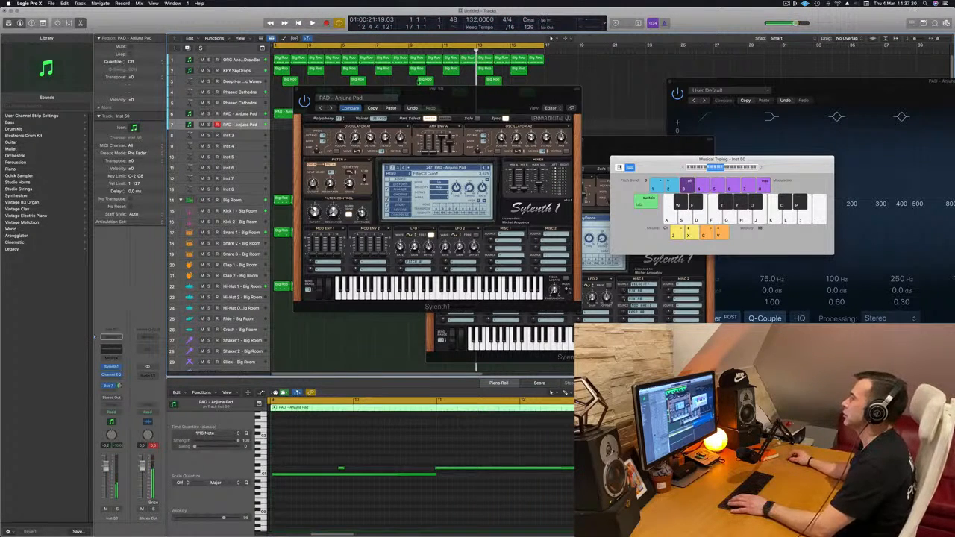
Move the Sylenth1 window off the arrangement and shift the newly recorded pad region to bar 1.
drag(448, 99, 795, 111)
drag(445, 122, 310, 123)
click(303, 136)
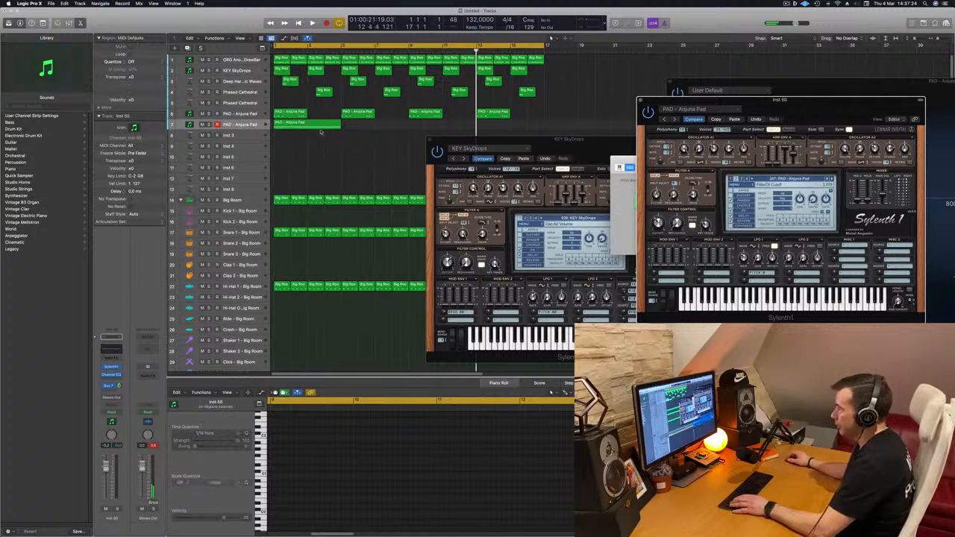
Remove the stray short note from the recorded pad region and select its remaining notes while checking playback.
click(304, 125)
drag(334, 446, 340, 456)
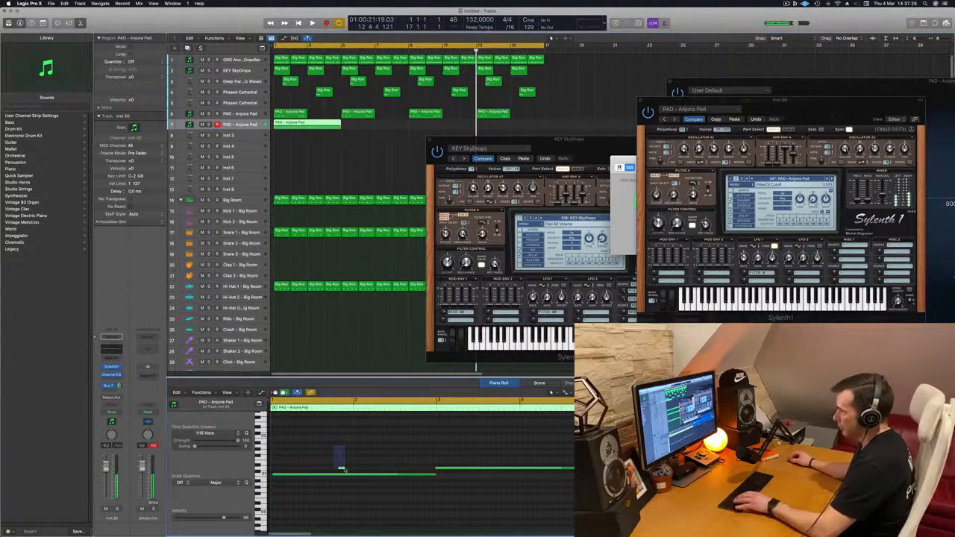
key(space)
key(super+a)
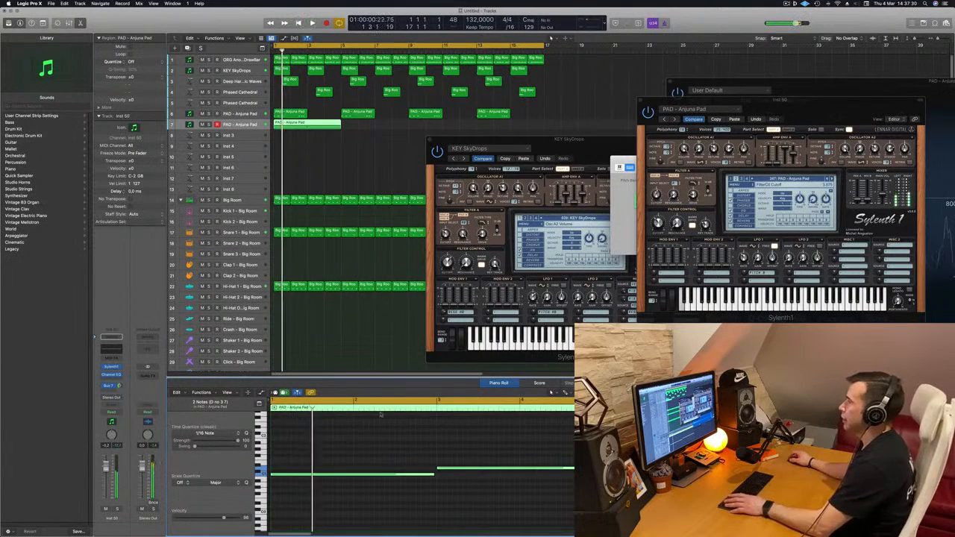
Replay the new pad region, adjust the track's volume against the mix, and move its Sylenth1 window clear of the arrangement.
key(space)
drag(760, 102, 383, 159)
key(space)
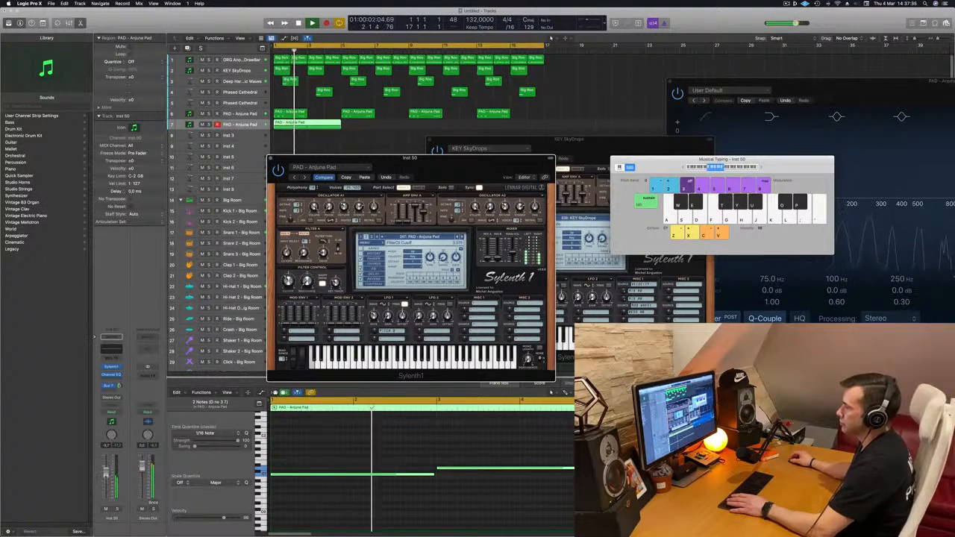
drag(106, 487, 106, 472)
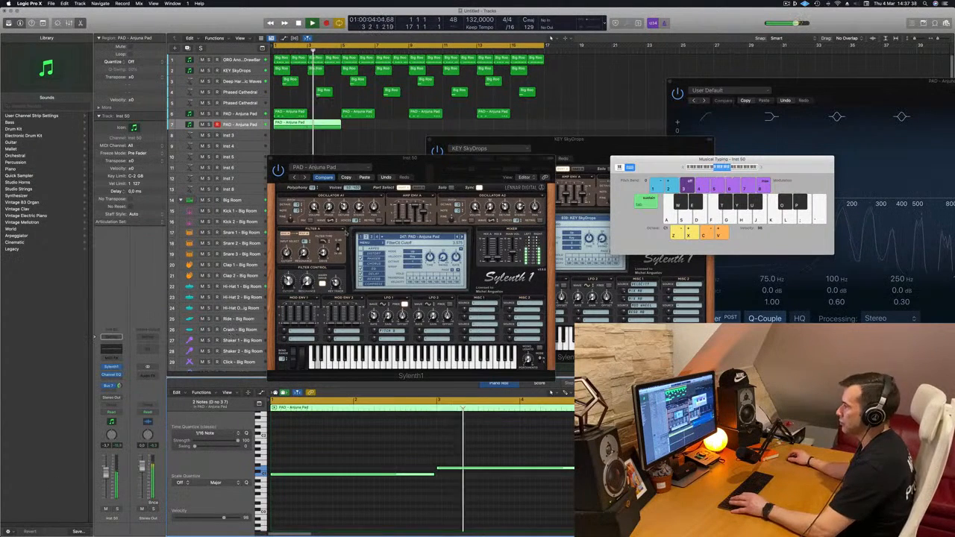
drag(381, 158, 579, 158)
click(363, 166)
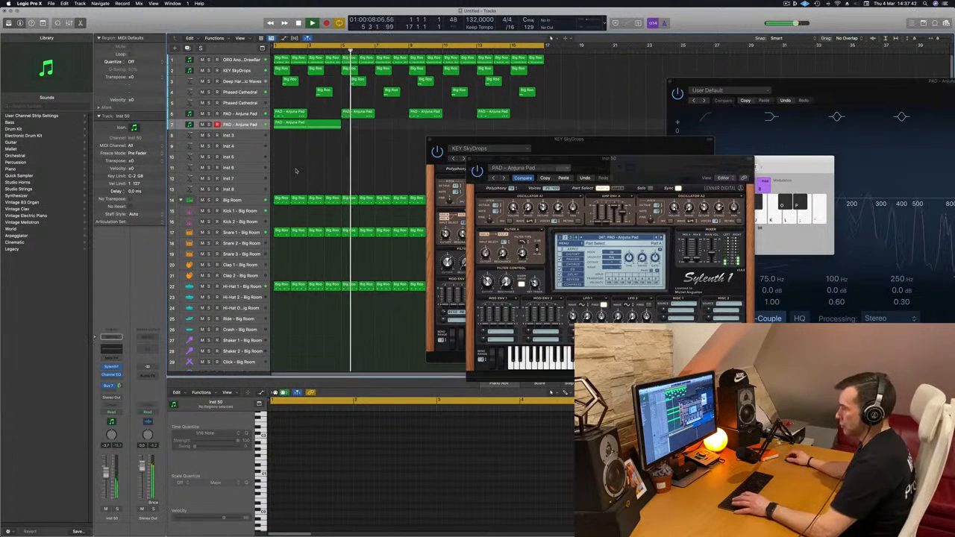
Copy the compressor from the ORG track's channel onto the low pad's channel and check its settings during playback.
key(Return)
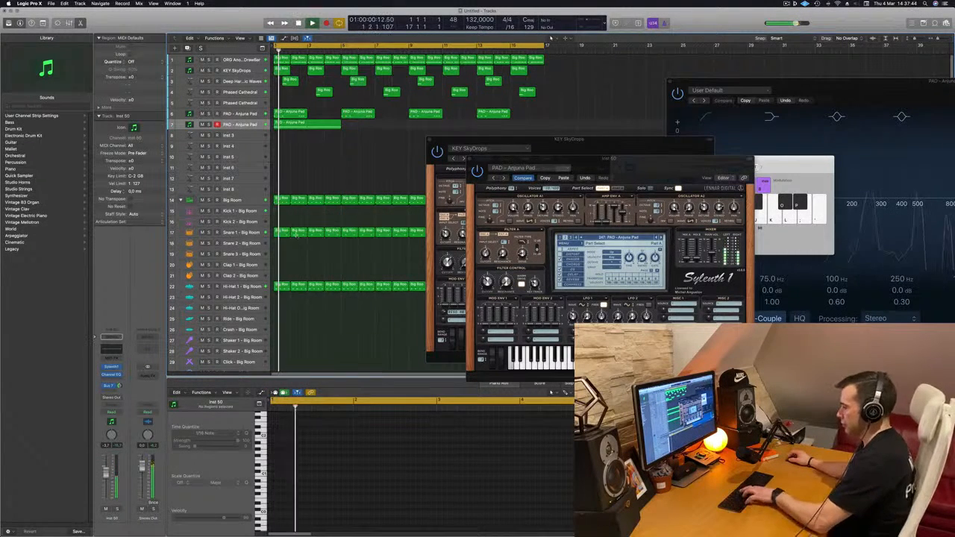
key(x)
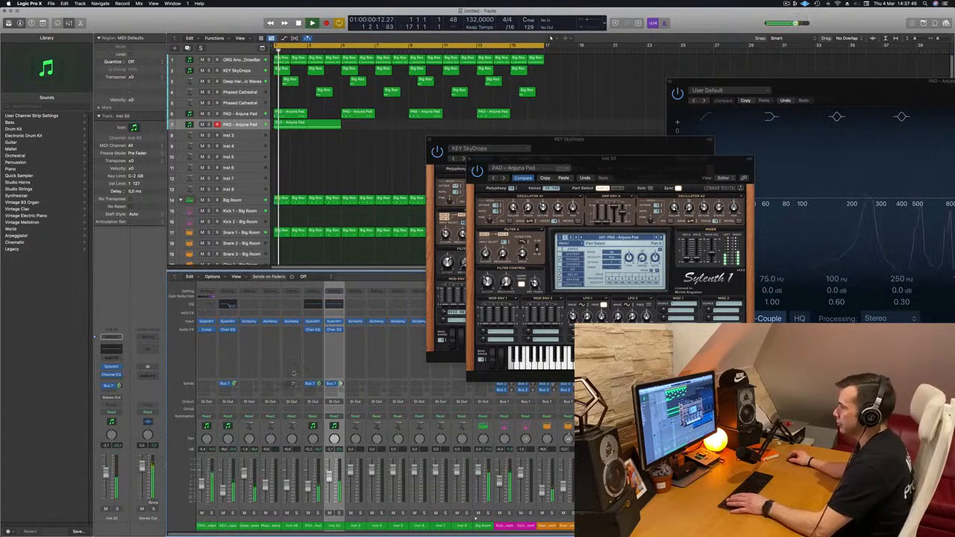
drag(209, 329, 336, 341)
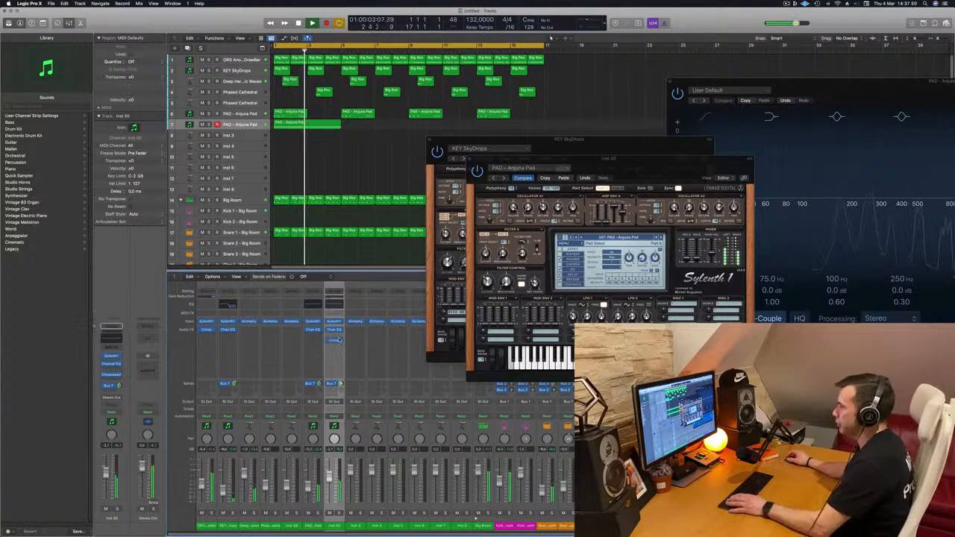
key(Return)
click(336, 340)
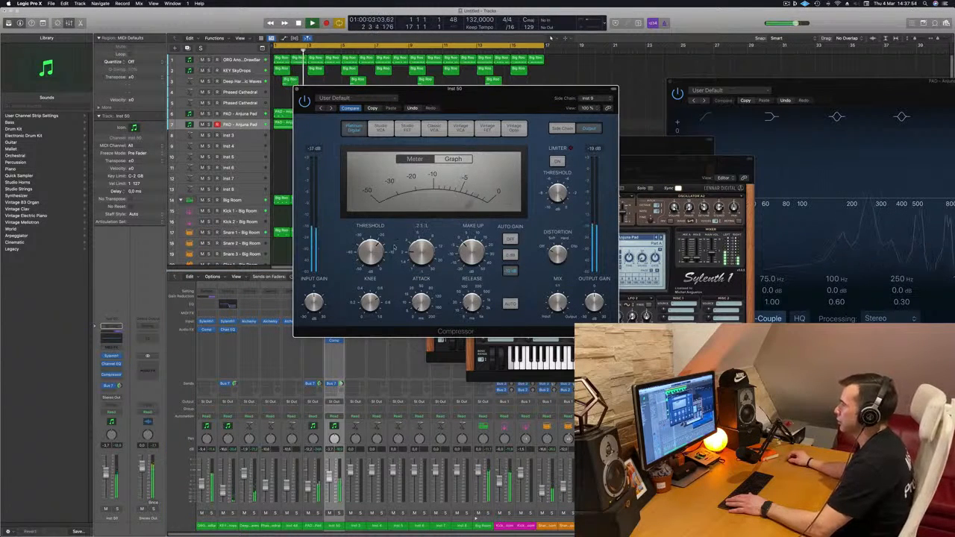
drag(298, 89, 371, 108)
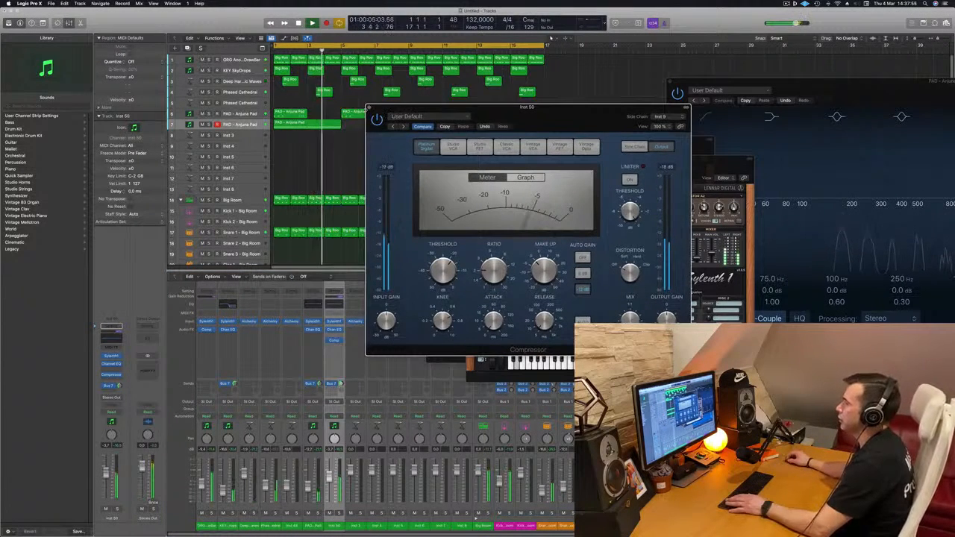
click(369, 108)
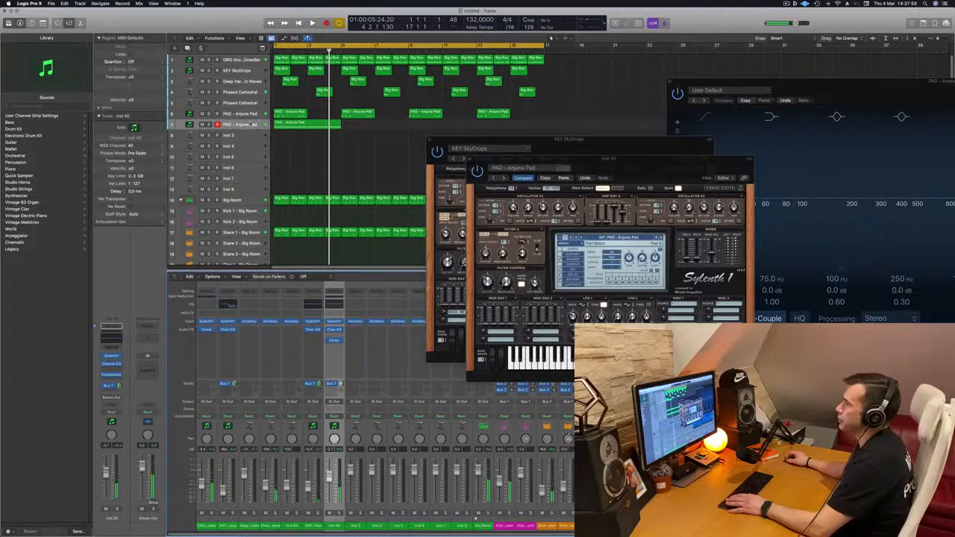
Move the low pad track directly below the ORG track and repeat its four-bar region to fill all 16 bars.
drag(247, 124, 256, 71)
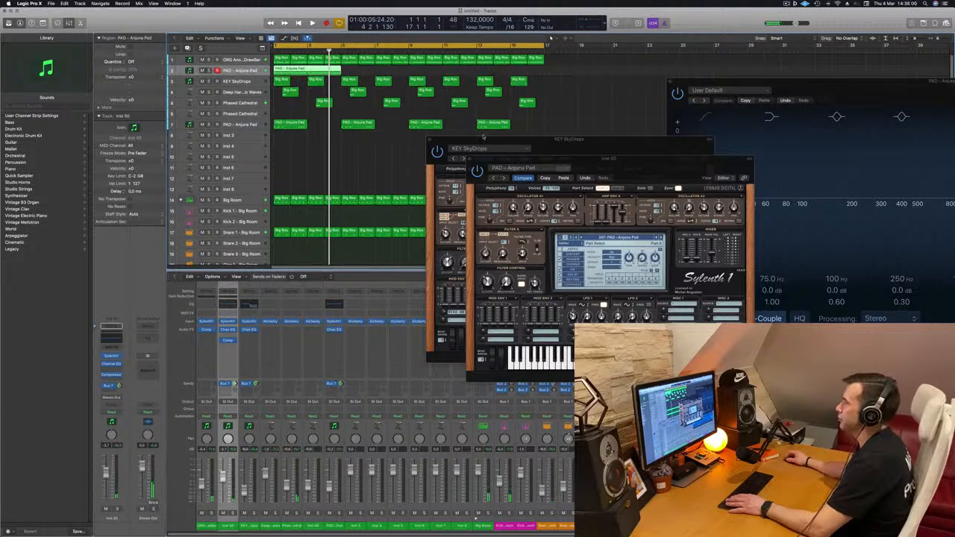
drag(322, 73, 387, 72)
click(415, 70)
drag(267, 71, 441, 76)
key(Return)
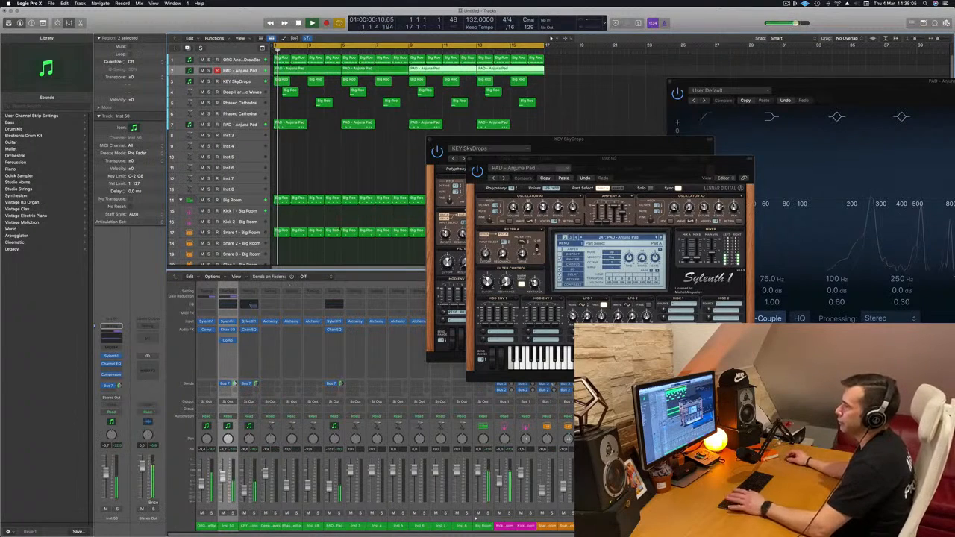
Move both Sylenth1 windows clear of the arrangement and audition the low pad soloed and in the mix.
key(space)
drag(701, 159, 812, 181)
drag(606, 140, 784, 67)
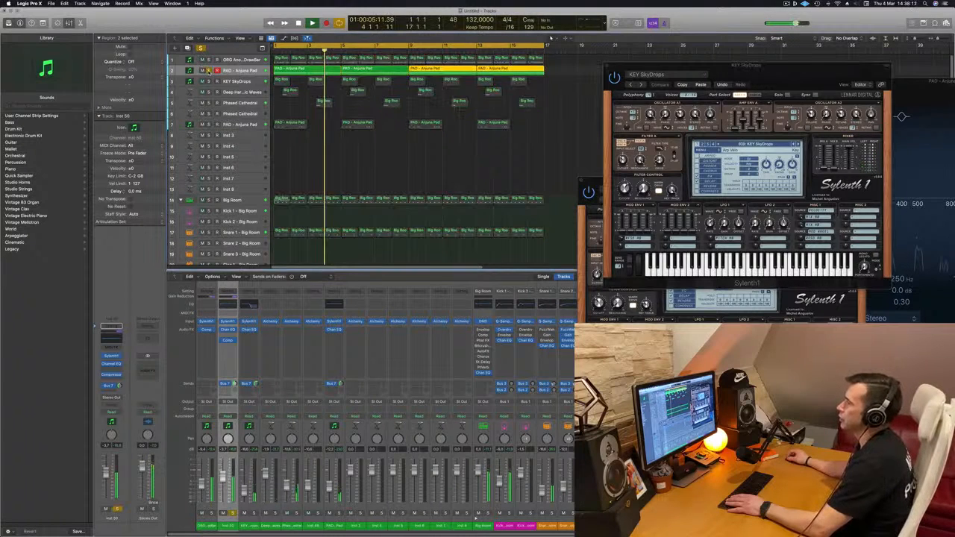
key(Return)
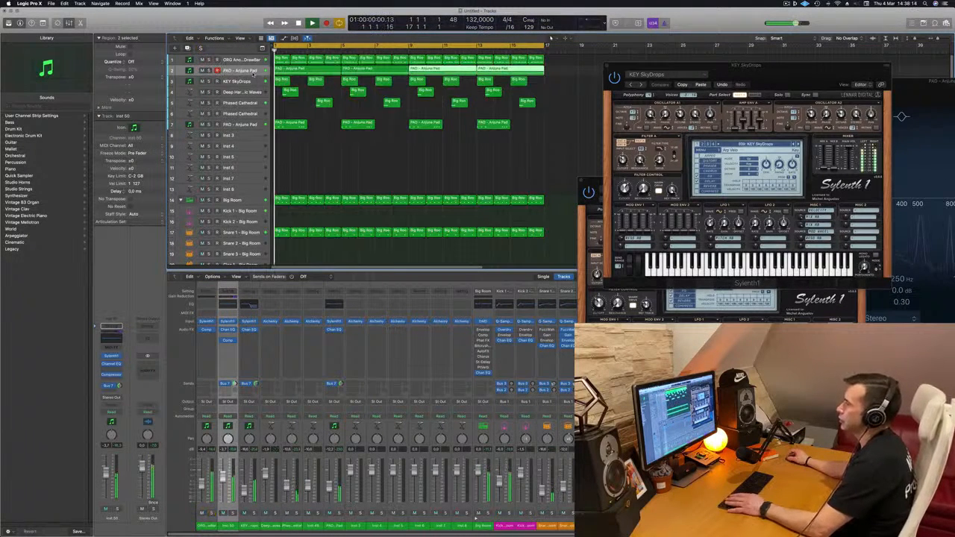
key(space)
Route the outputs of the ORG and low pad channels together to Bus 9 and replay the arrangement.
click(203, 527)
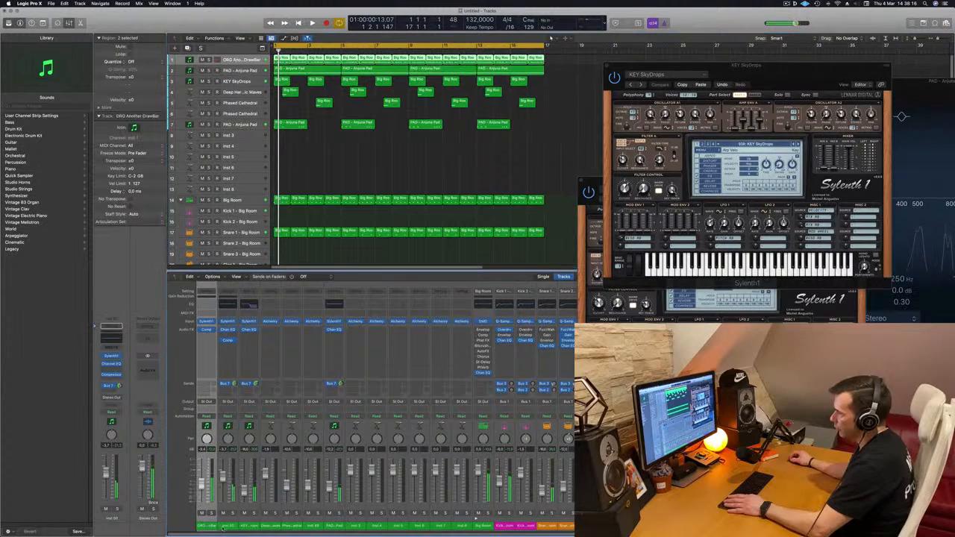
shift+click(228, 526)
click(232, 401)
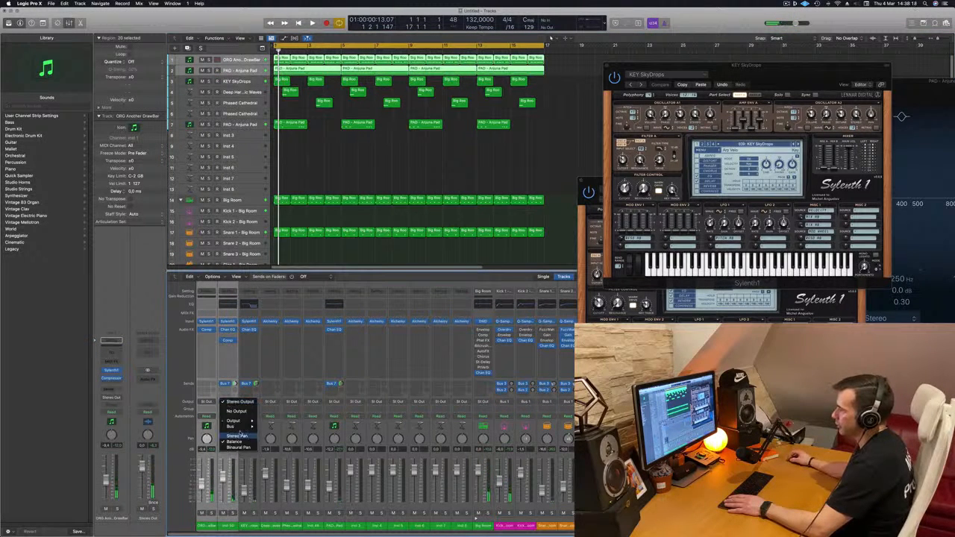
mouse_move(241, 430)
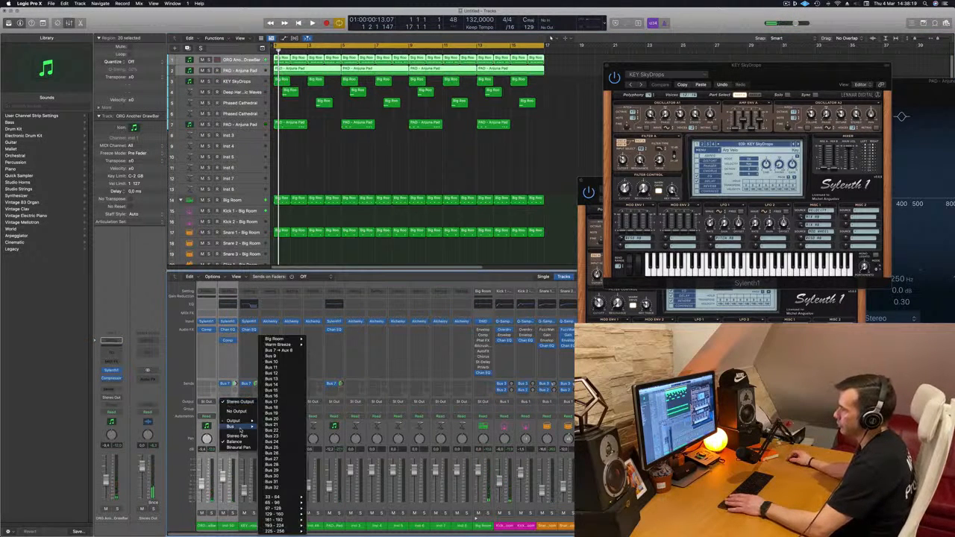
click(284, 357)
key(space)
key(space)
key(space)
key(space)
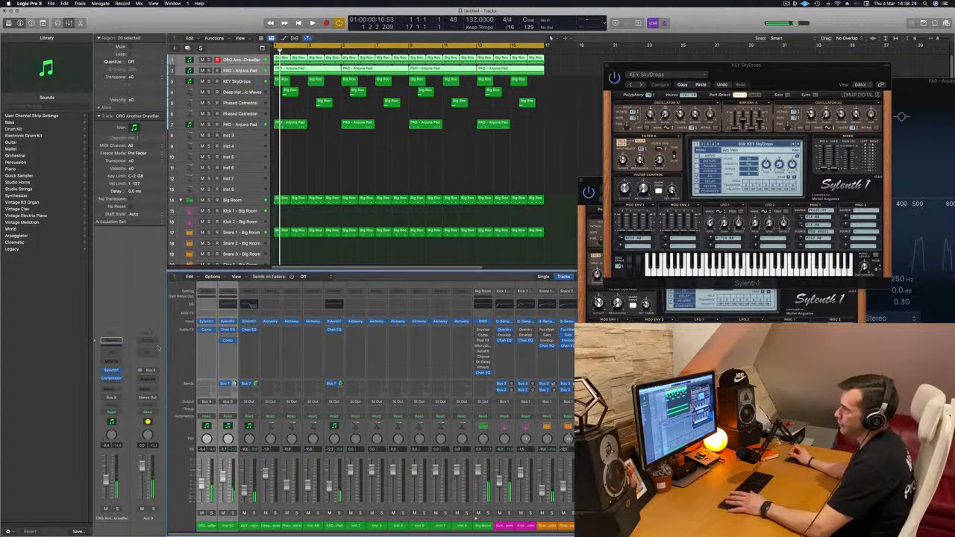
key(space)
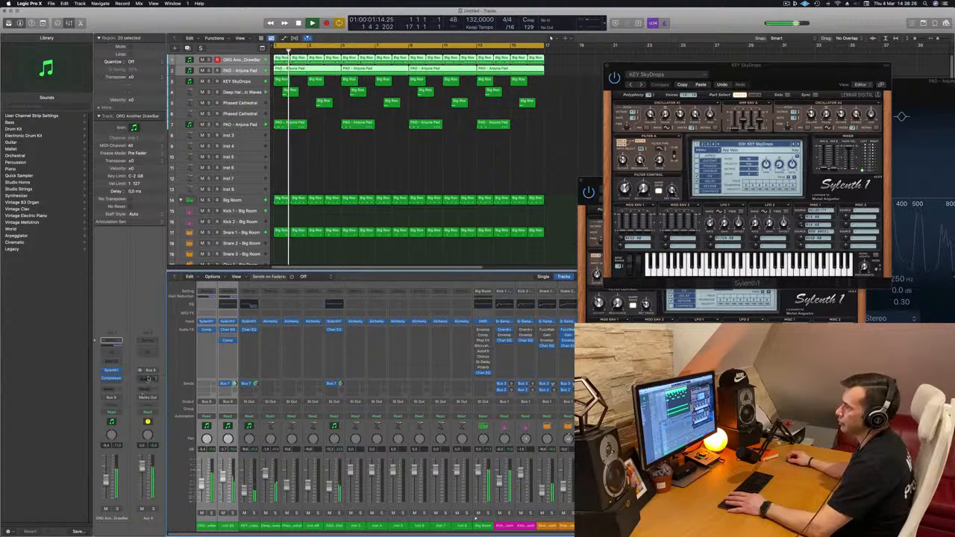
Add a stereo Compressor to Aux 9, choose the Classic VCA model and set its threshold to -24 dB.
click(148, 379)
mouse_move(161, 393)
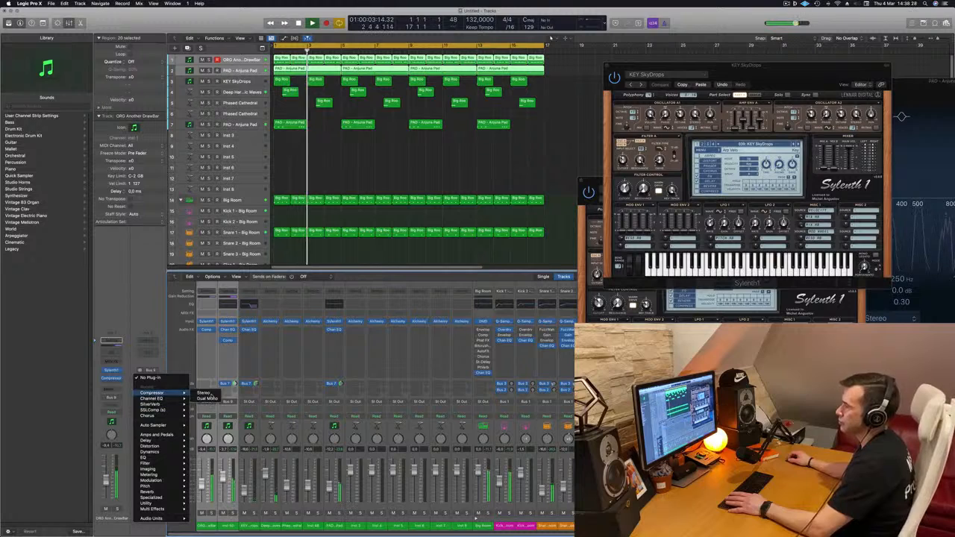
click(204, 393)
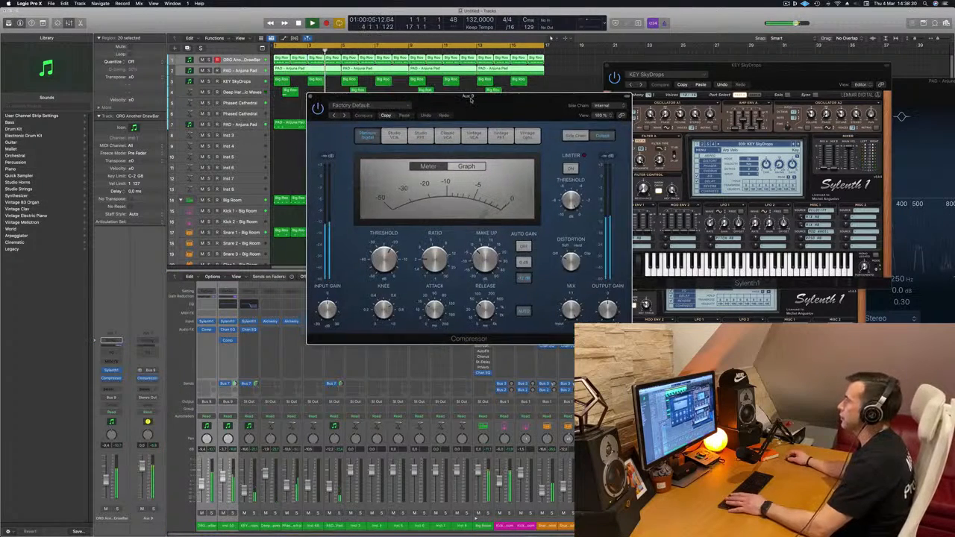
drag(471, 99, 461, 122)
key(space)
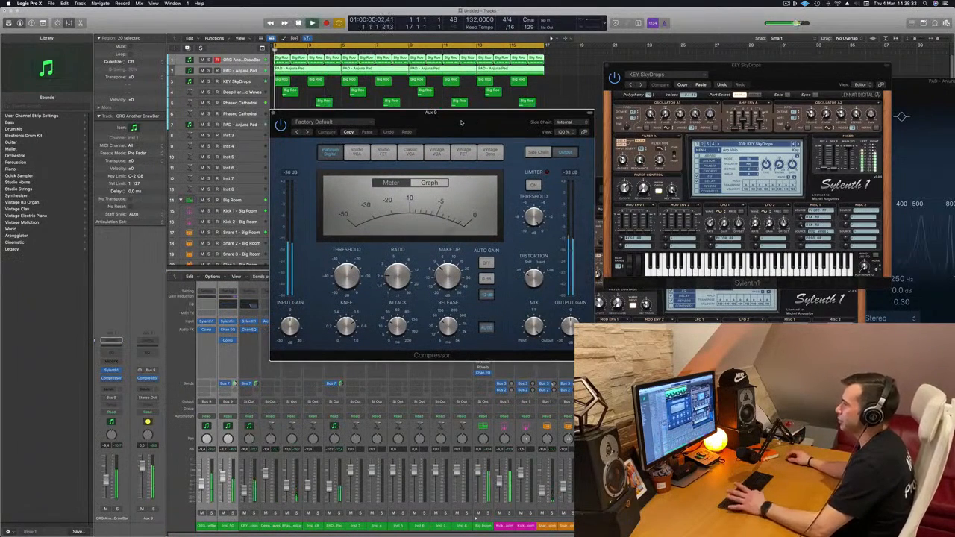
click(406, 153)
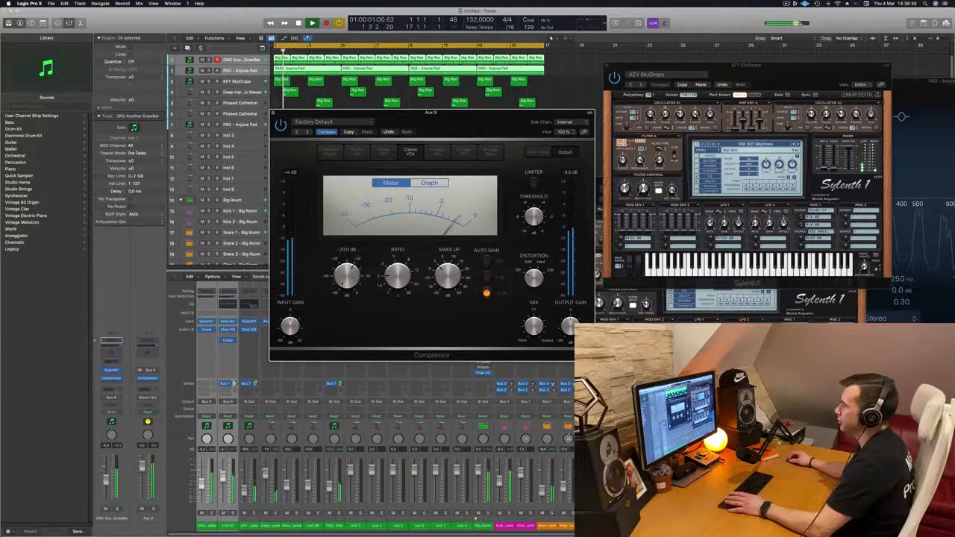
key(space)
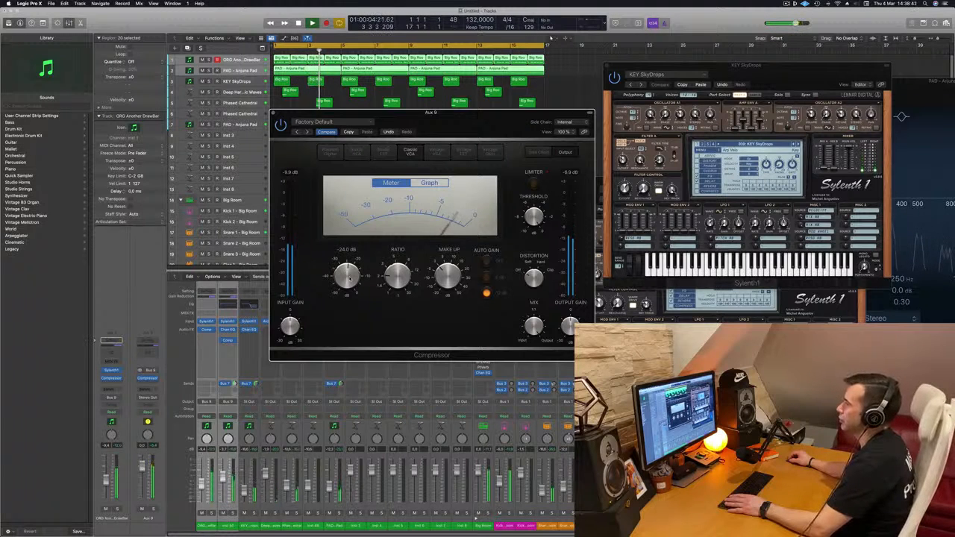
Select the low pad track and lower its volume while replaying the mix from the start.
click(226, 71)
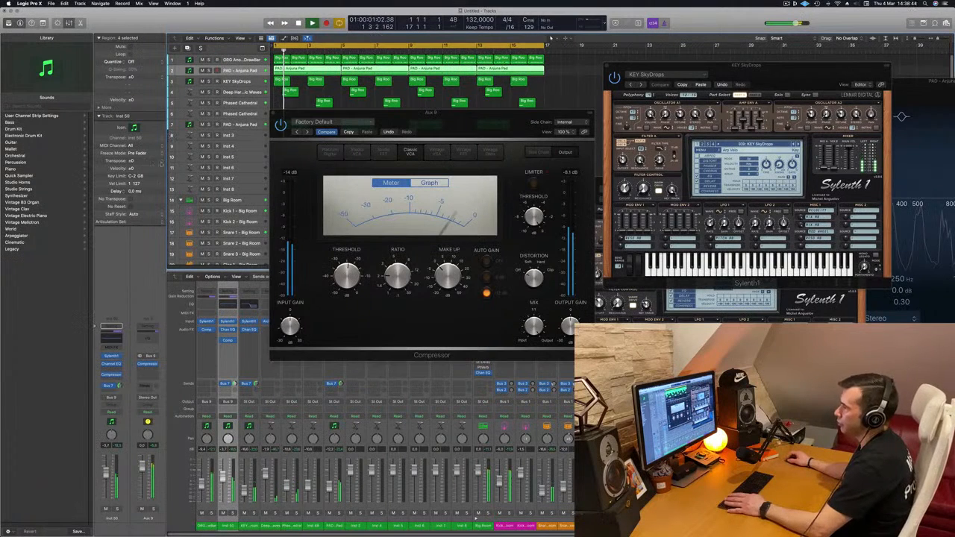
key(space)
key(space)
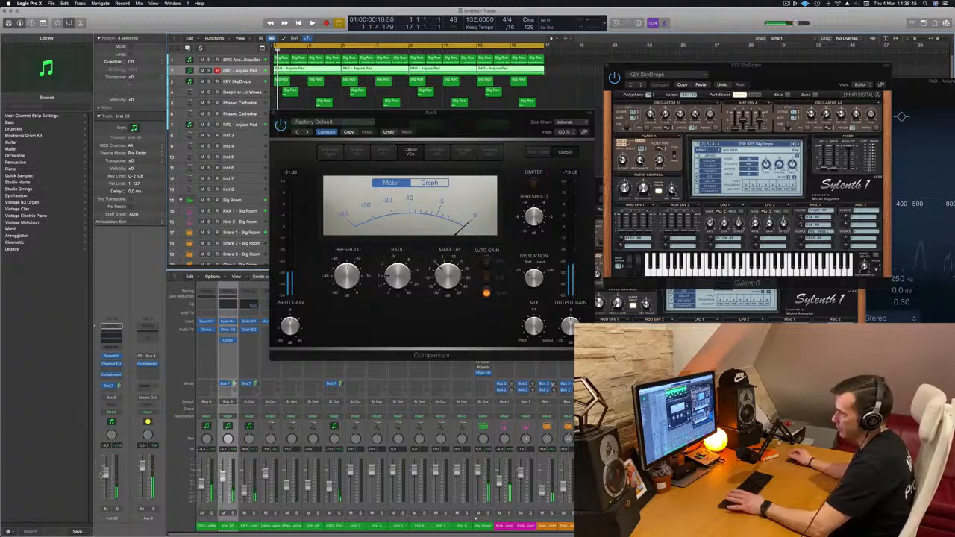
key(space)
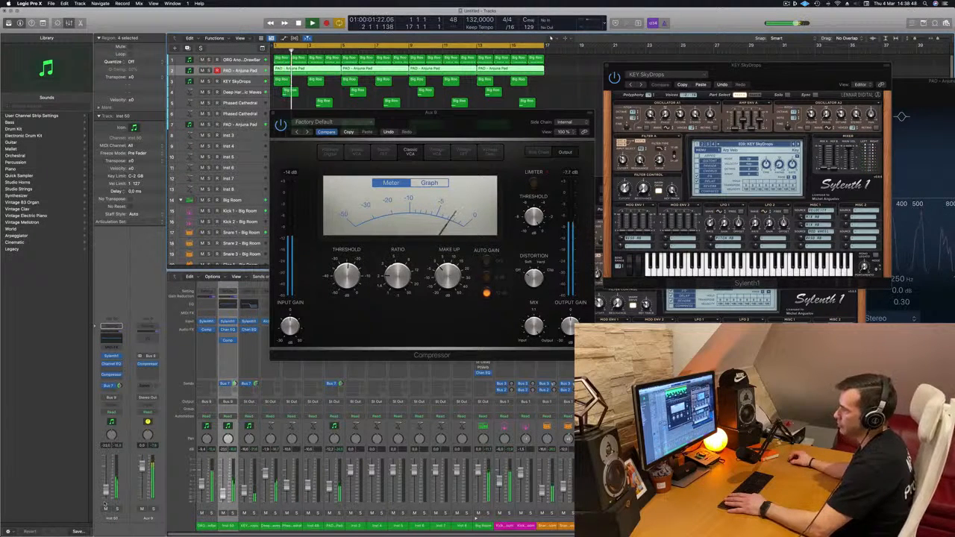
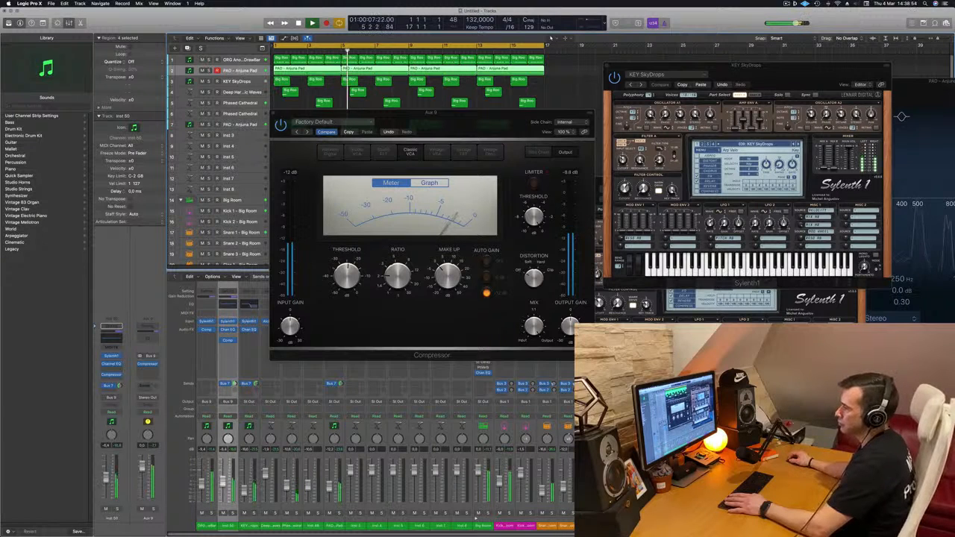
Move the Aux 9 Compressor window aside, return to the song start and insert a second Compressor on Aux 9.
drag(475, 121, 616, 140)
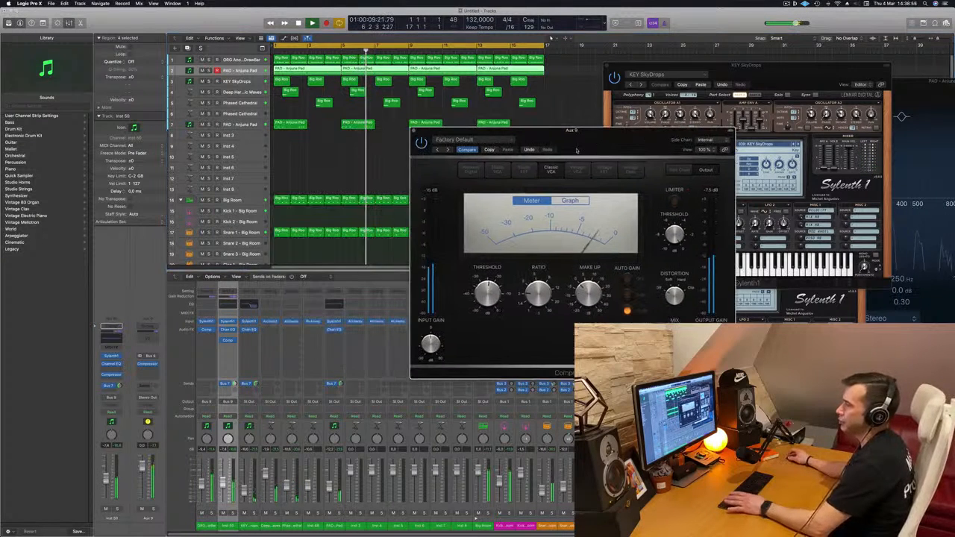
key(Return)
click(150, 371)
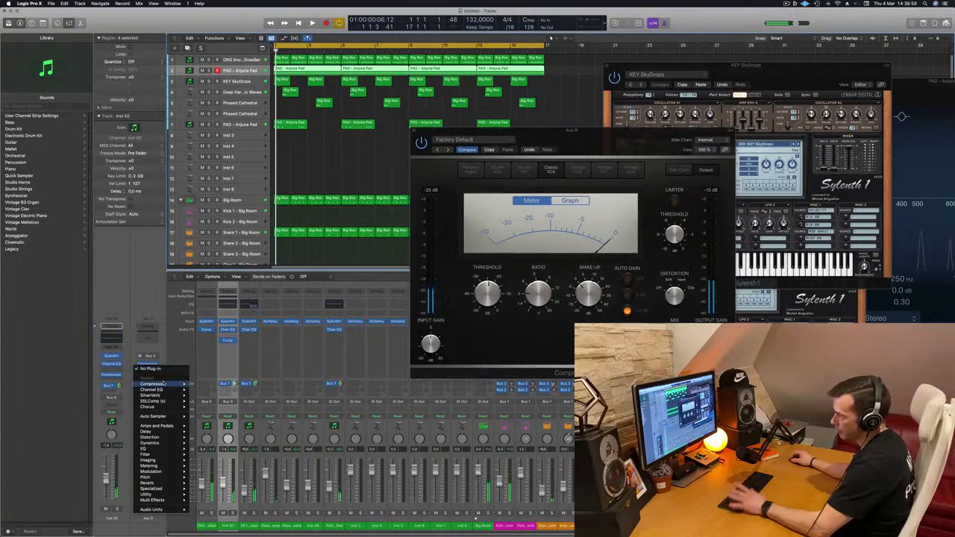
click(200, 384)
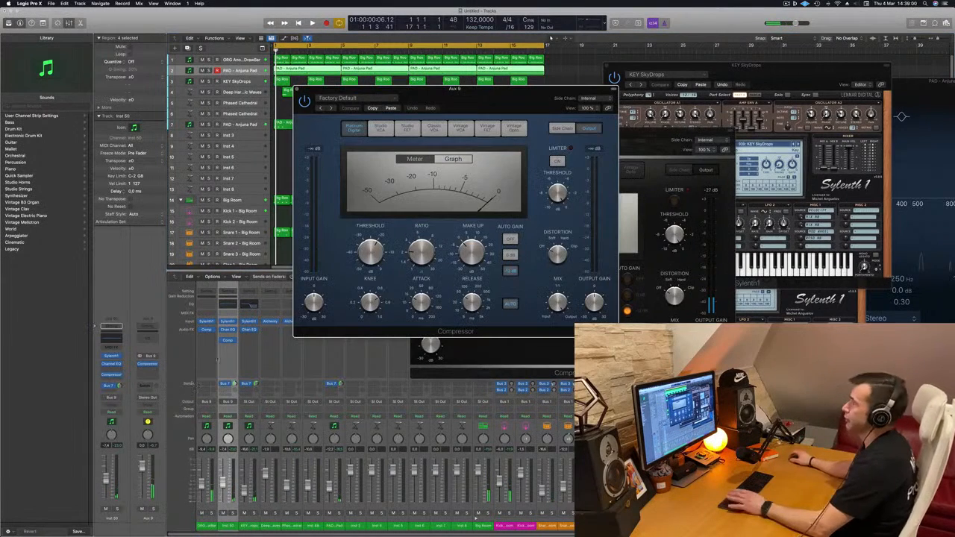
Set the second Compressor's side chain source to Kick 1 - Big Room (Inst 9) and start playback.
click(589, 98)
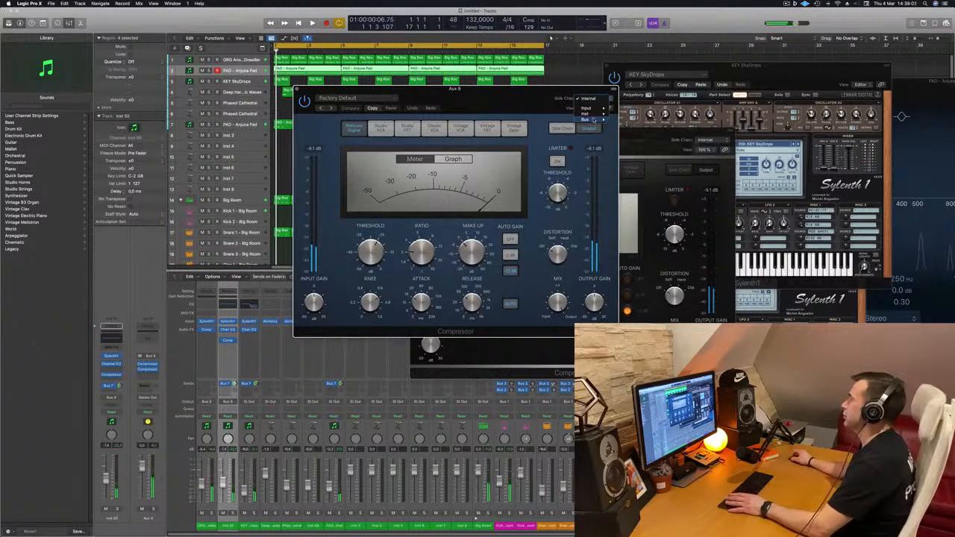
mouse_move(597, 118)
click(627, 120)
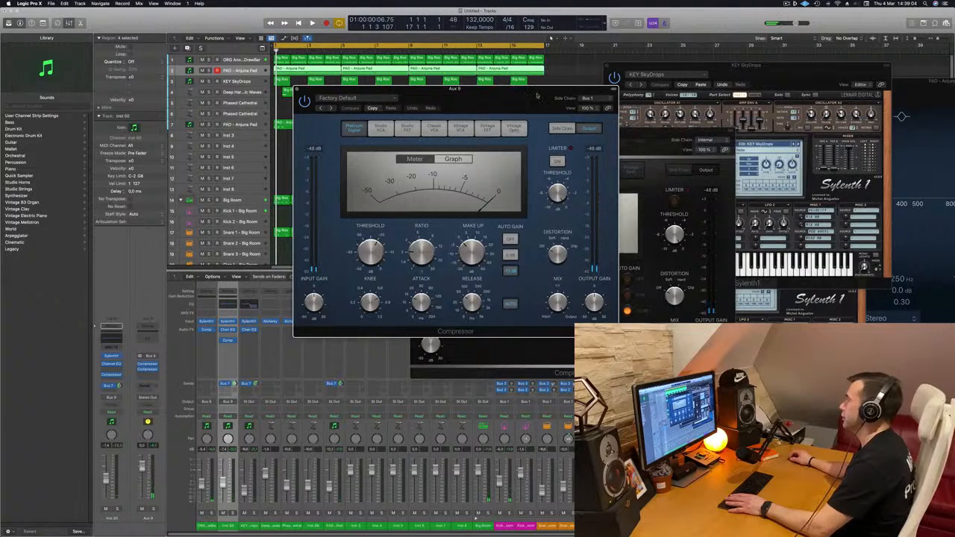
click(593, 98)
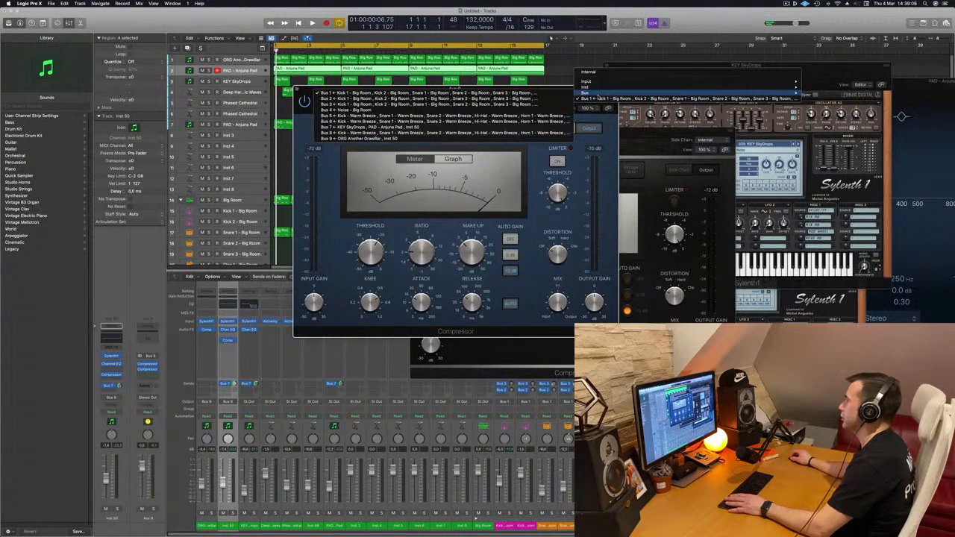
mouse_move(710, 85)
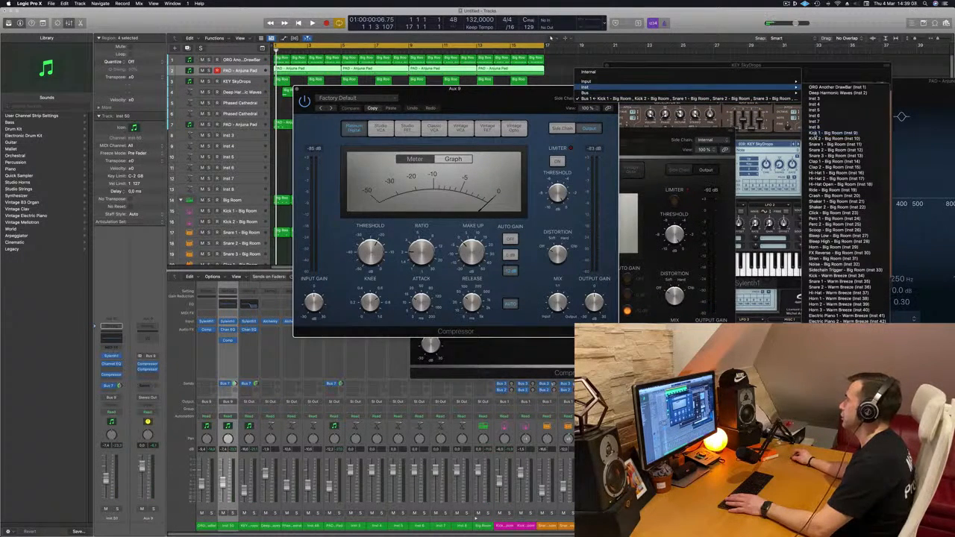
click(836, 133)
key(space)
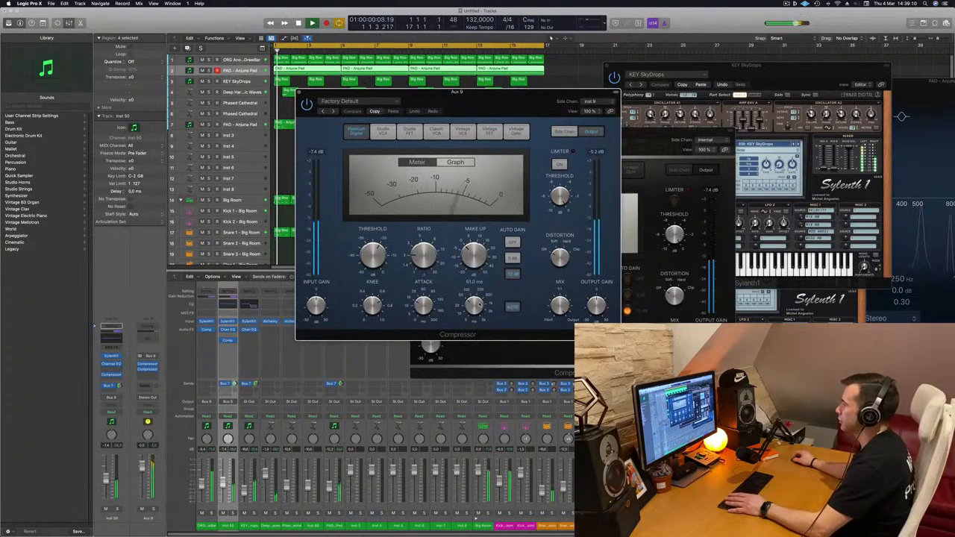
Set the side-chained Compressor's ratio to about 4.1:1 and its threshold to about -18.5 dB, then close its window.
drag(427, 253, 428, 241)
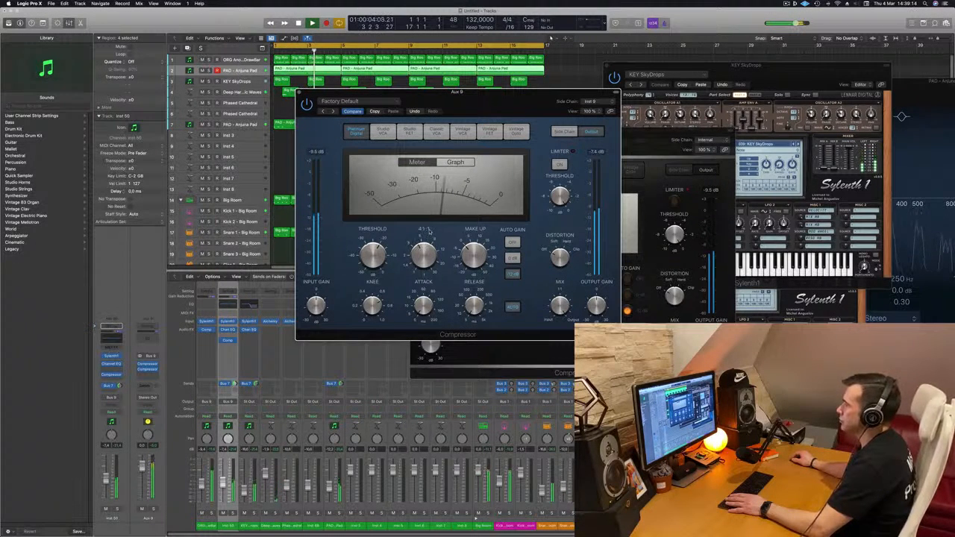
drag(501, 99, 540, 110)
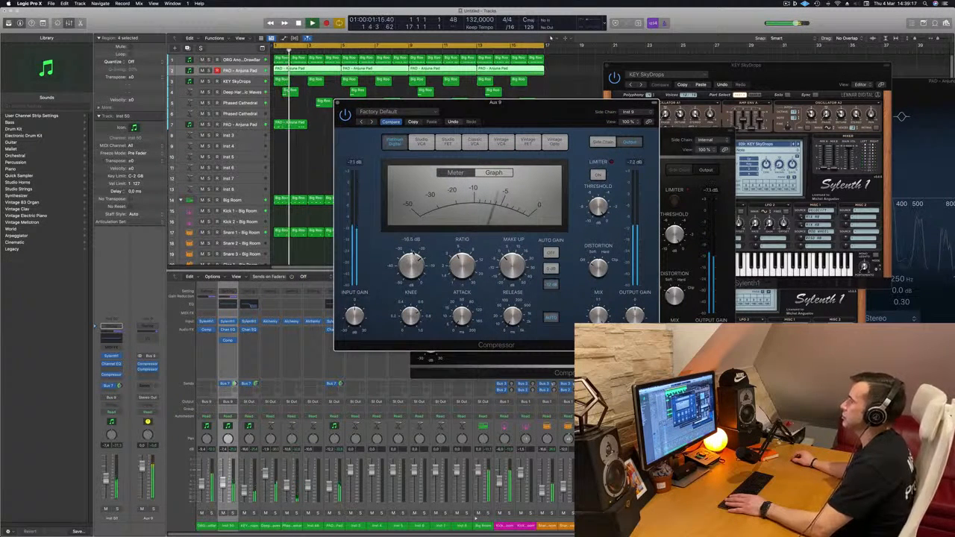
drag(337, 102, 414, 130)
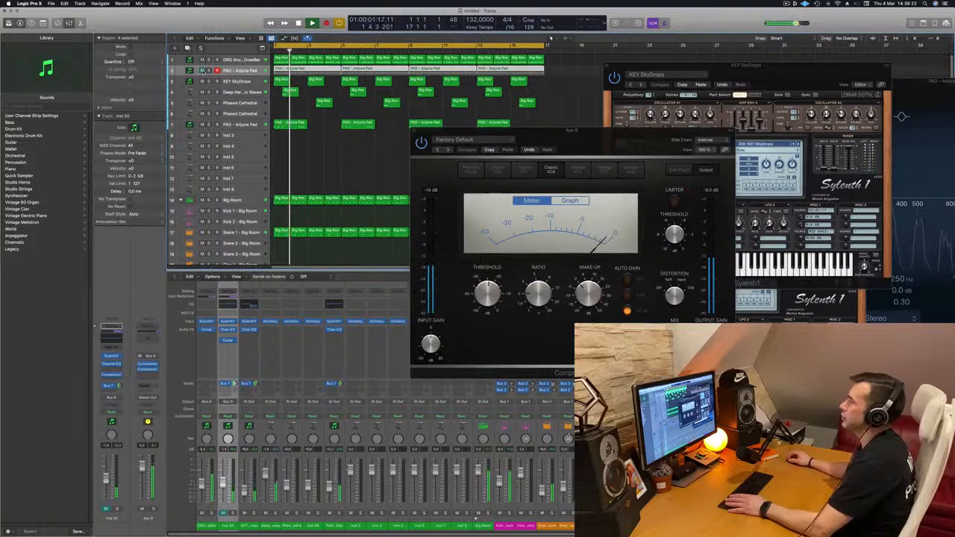
Compare the mix with the low pad muted and unmuted, and close the Classic VCA Compressor window on Aux 9.
key(space)
key(space)
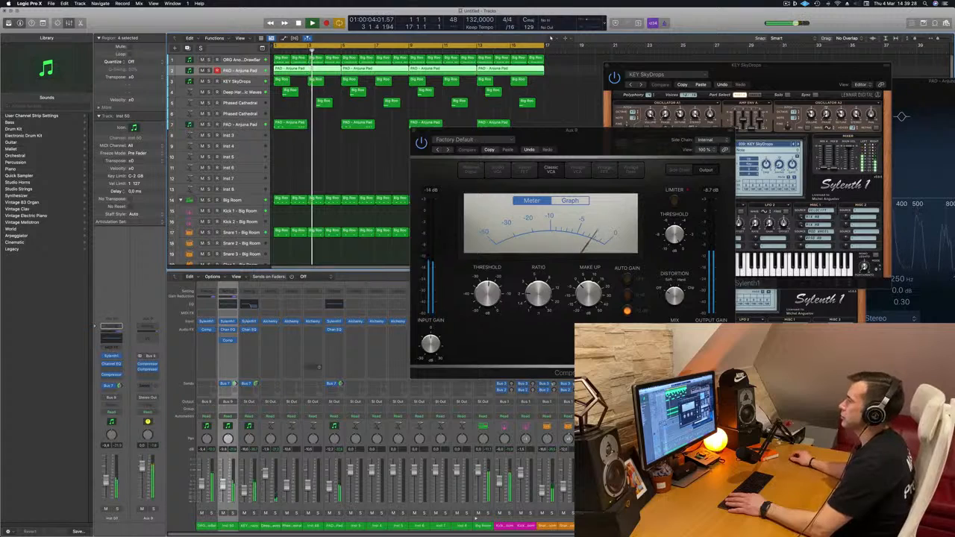
click(587, 140)
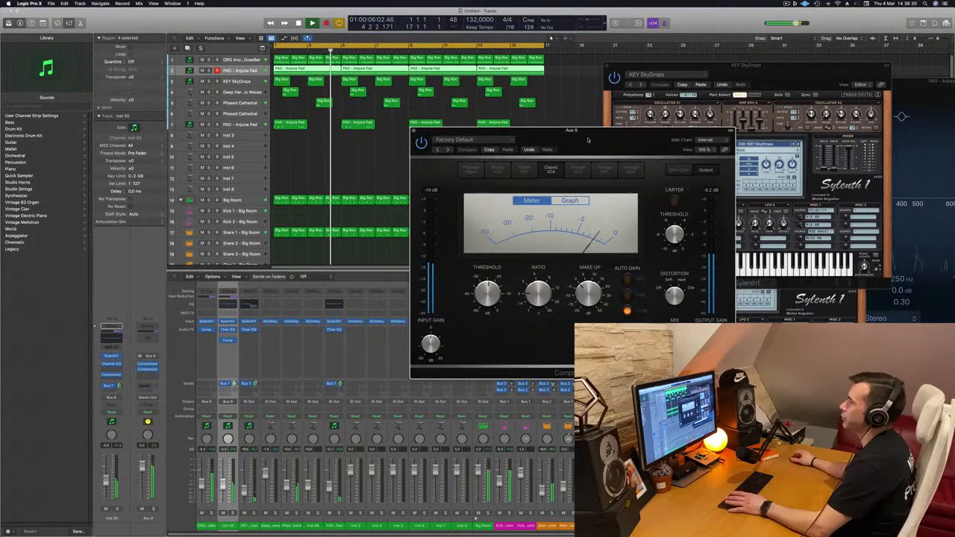
drag(587, 140, 520, 166)
click(346, 158)
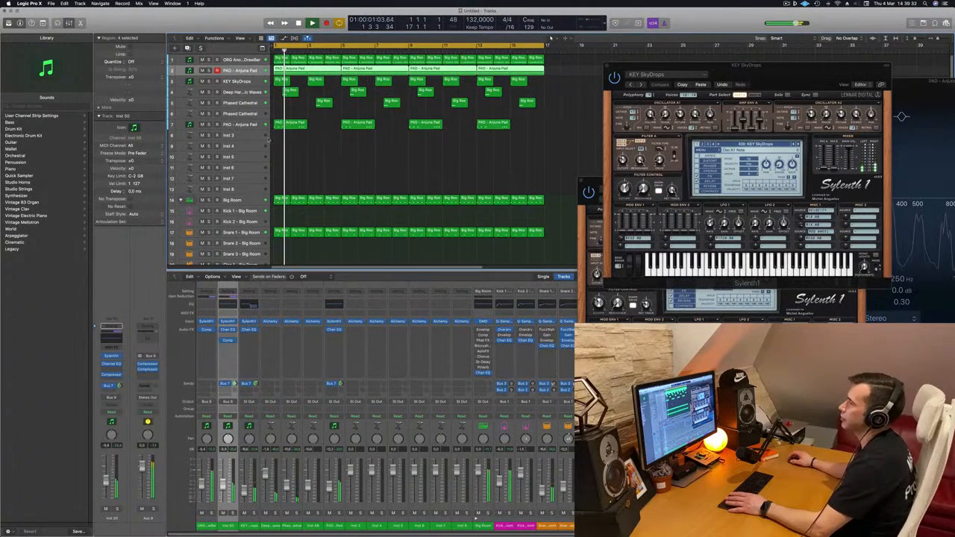
Select the Anjuna Pad on track 7 and audition it soloed and in the mix.
click(230, 126)
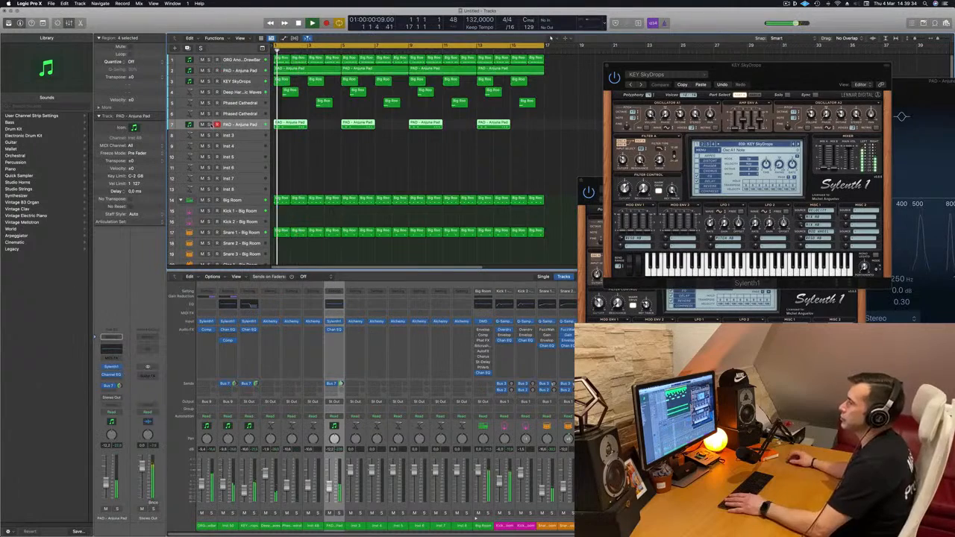
click(209, 126)
key(space)
click(210, 126)
key(space)
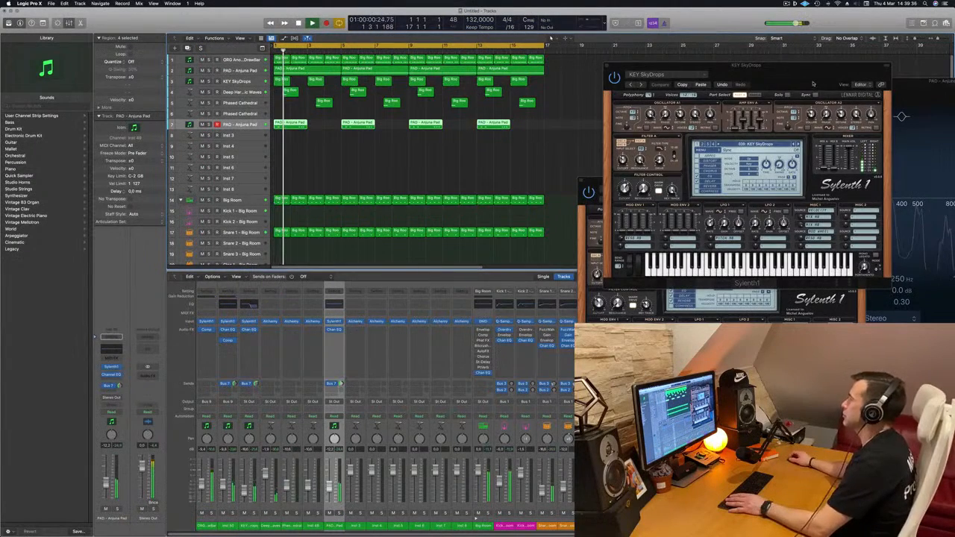
Close the Sylenth1 windows of the KEY SkyDrops and low pad tracks.
drag(813, 83, 652, 236)
click(445, 218)
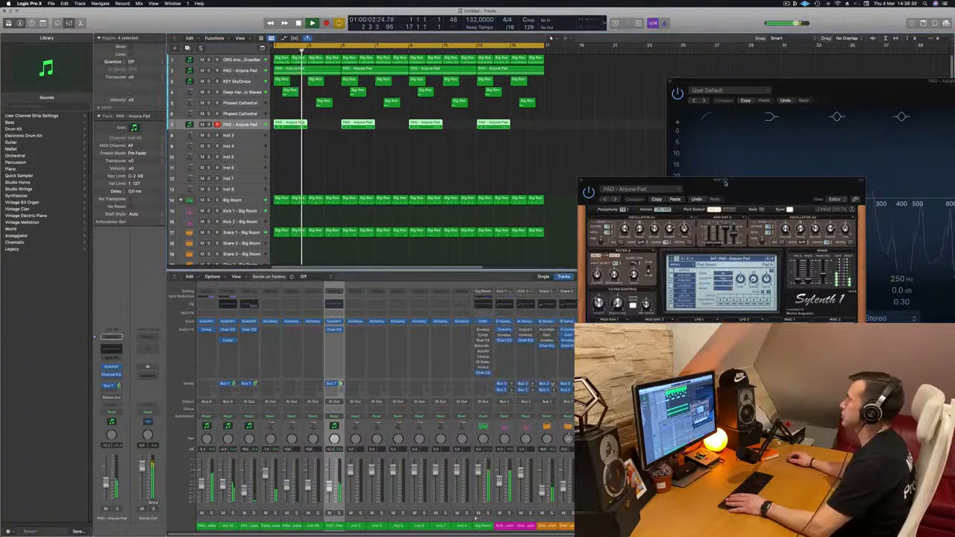
drag(725, 183, 490, 212)
click(346, 210)
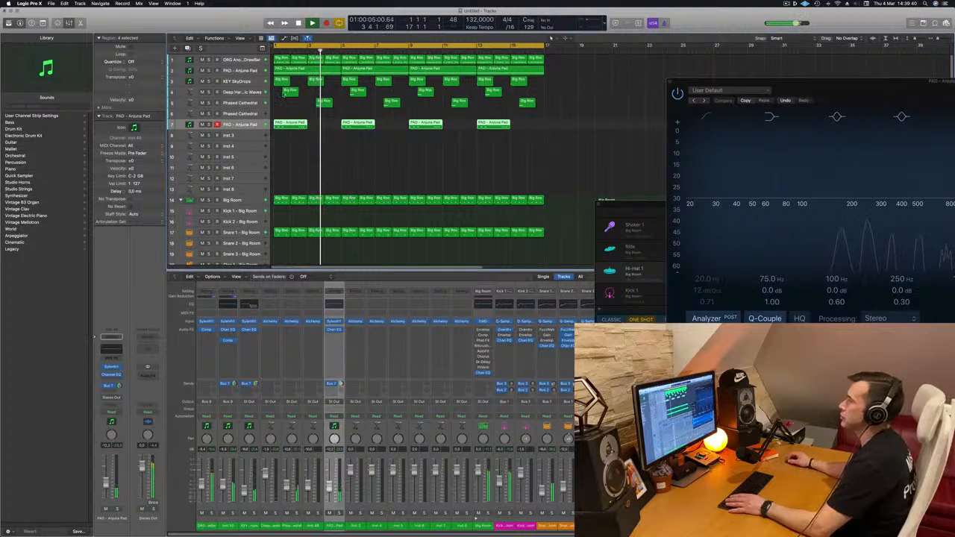
Raise the filter control cutoff slightly in the ORG track's Sylenth1 during playback and close the plug-in.
click(236, 62)
key(space)
key(space)
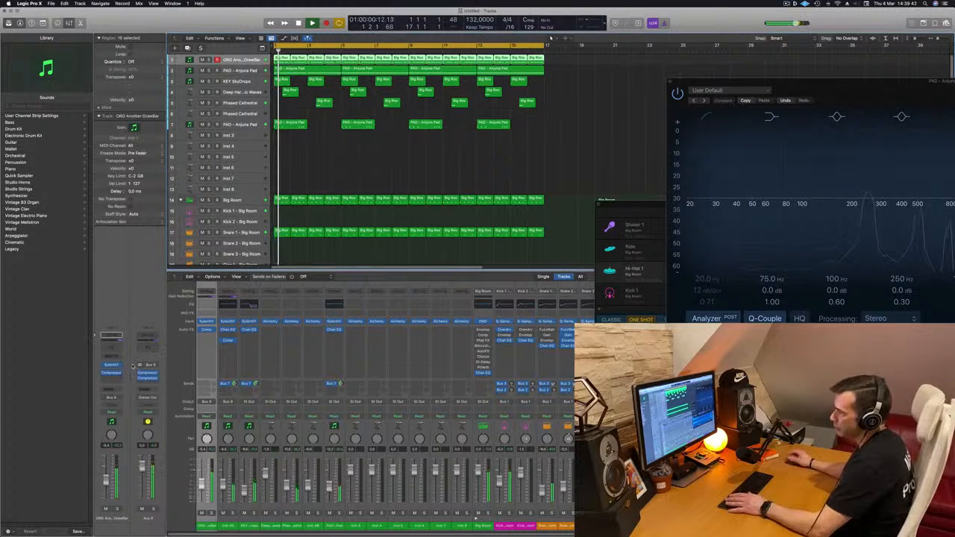
click(109, 366)
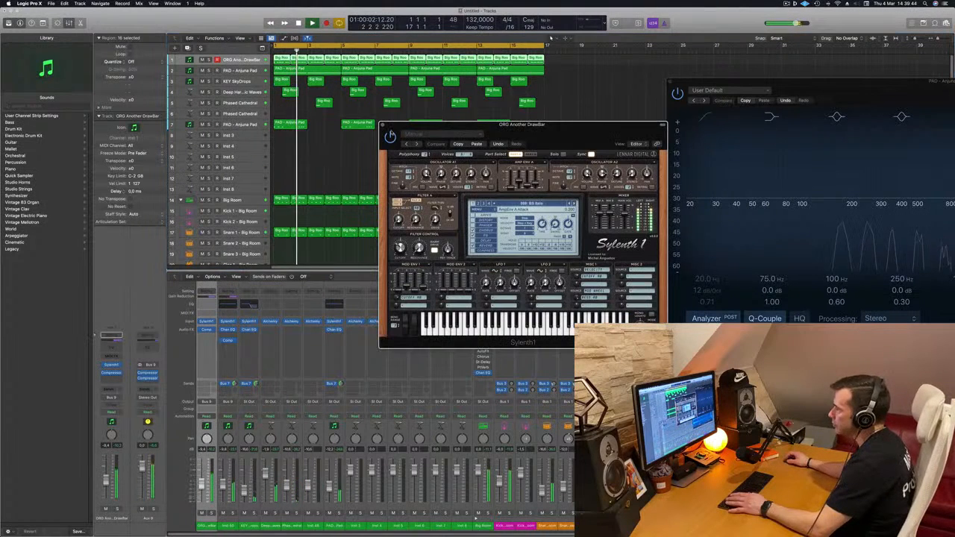
key(space)
key(space)
drag(401, 248, 401, 242)
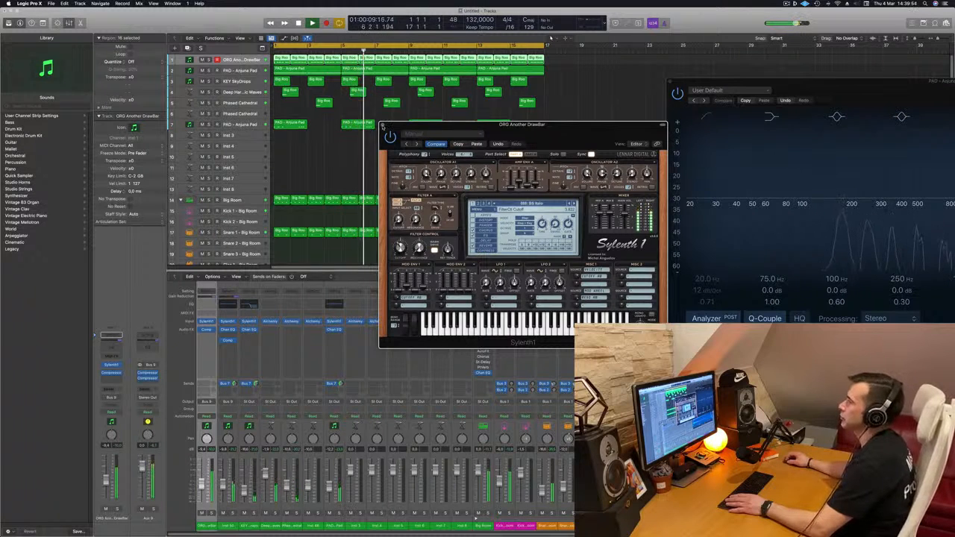
click(383, 125)
Replay from the start, select the Anjuna Pad on track 7 and open its Sylenth1 below the upper tracks.
key(Return)
click(241, 125)
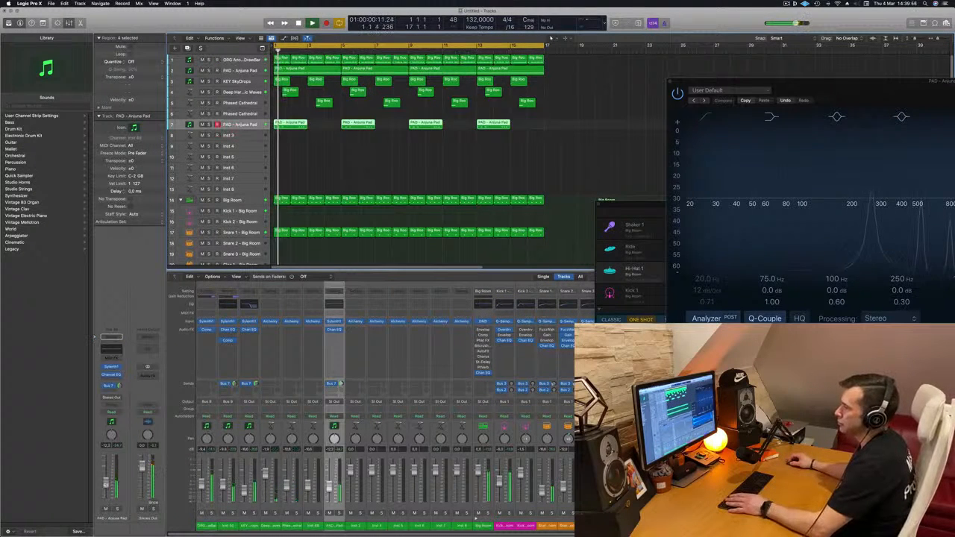
click(114, 367)
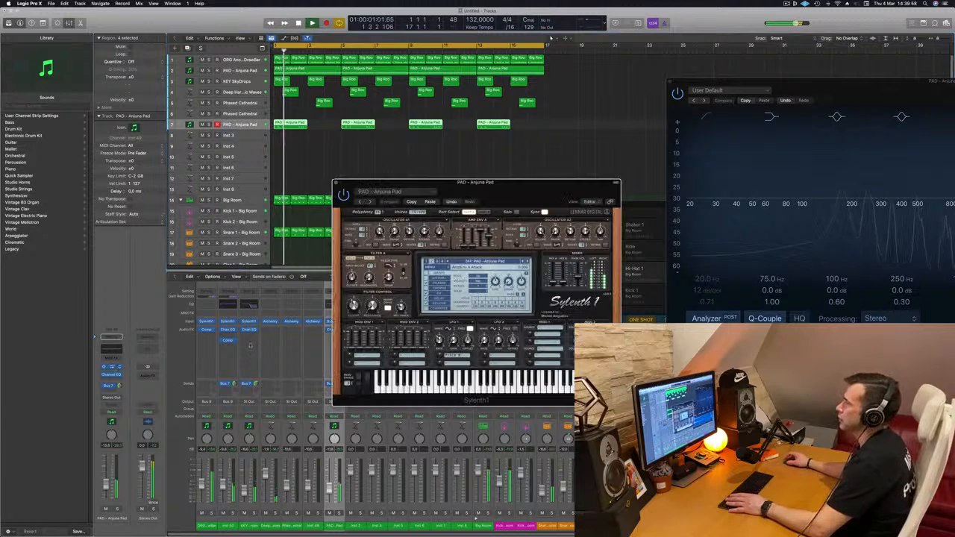
drag(491, 190, 388, 186)
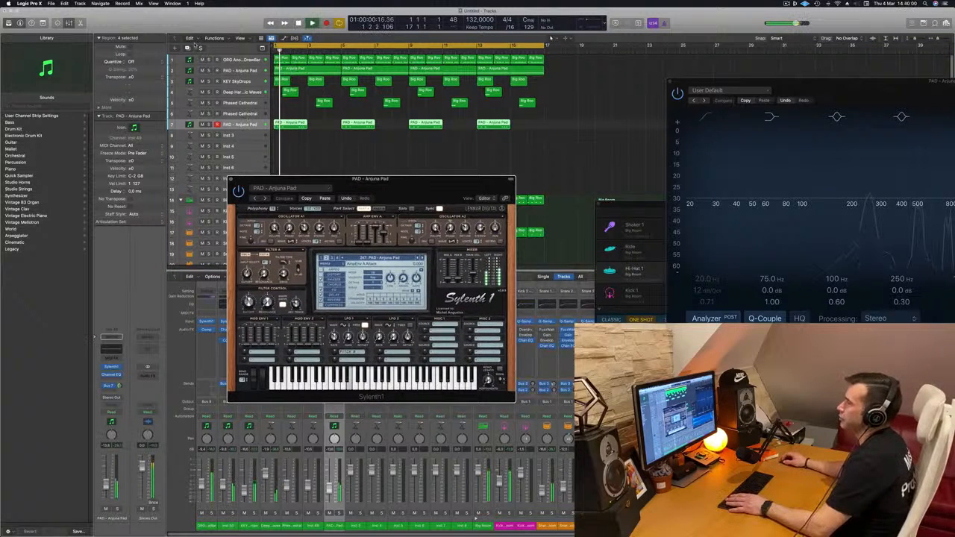
Duplicate the track 7 pad with its settings, copy its four regions onto the new track and mute the original.
key(super+d)
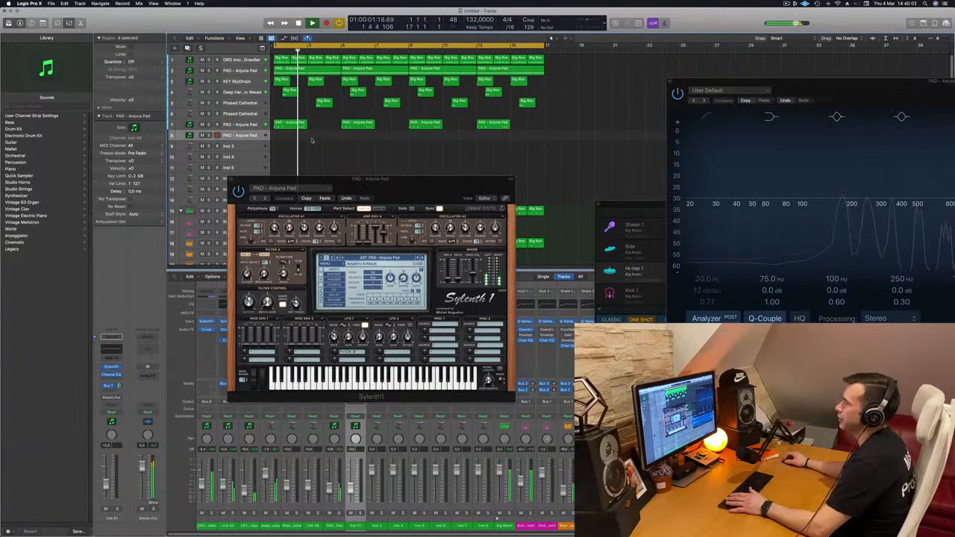
drag(554, 134, 560, 125)
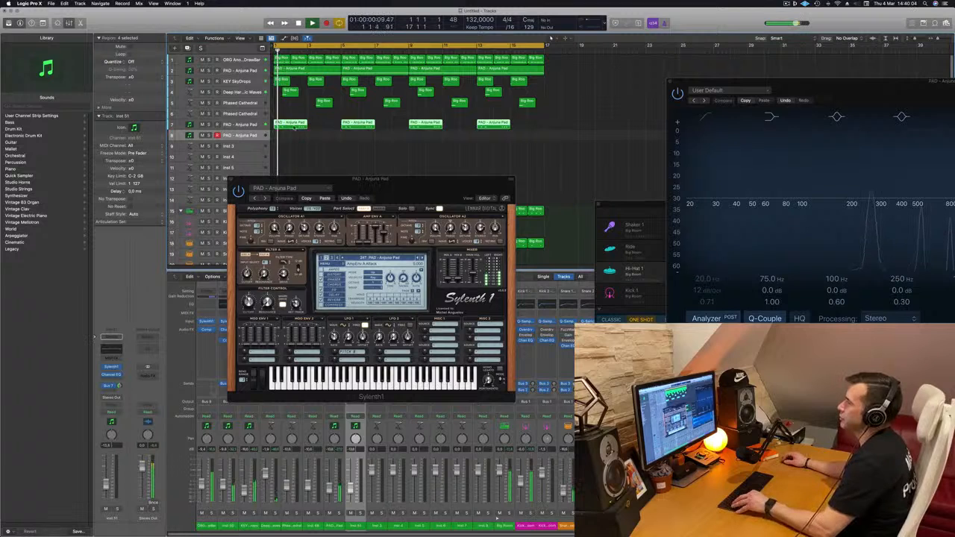
mouse_move(297, 125)
mouse_down()
mouse_move(297, 136)
mouse_move(288, 126)
mouse_up()
click(202, 125)
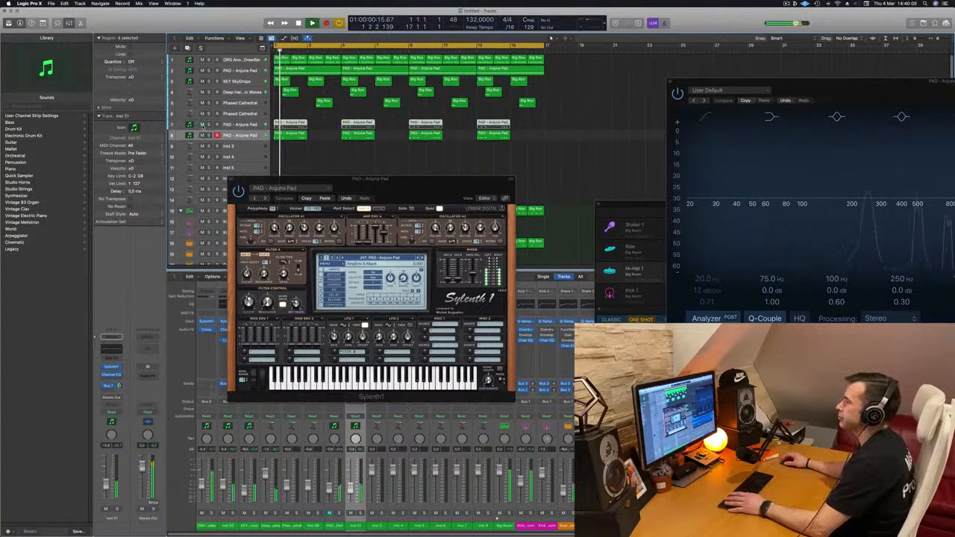
Load the LEAD - Basic Super Saw preset in the duplicate track's Sylenth1 and lower the track's volume.
drag(399, 184, 379, 186)
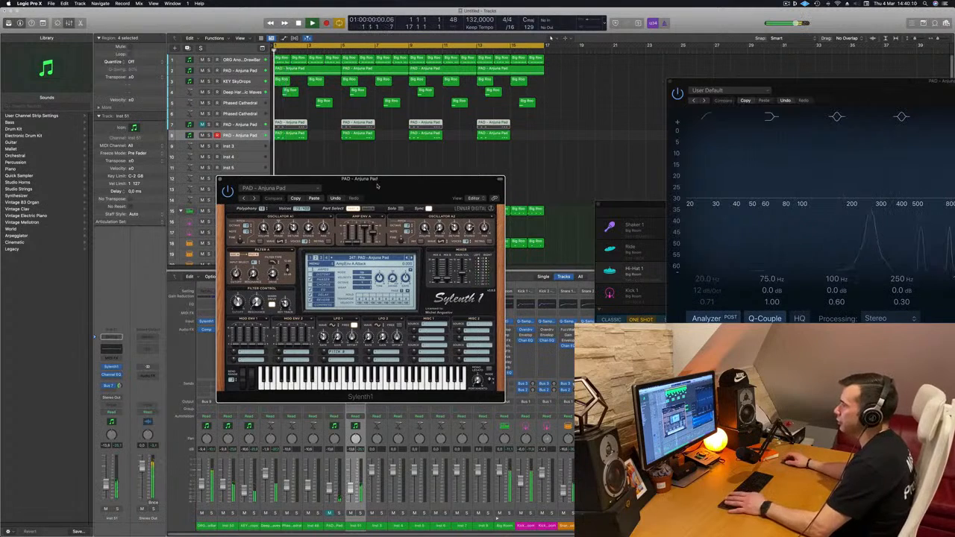
click(114, 368)
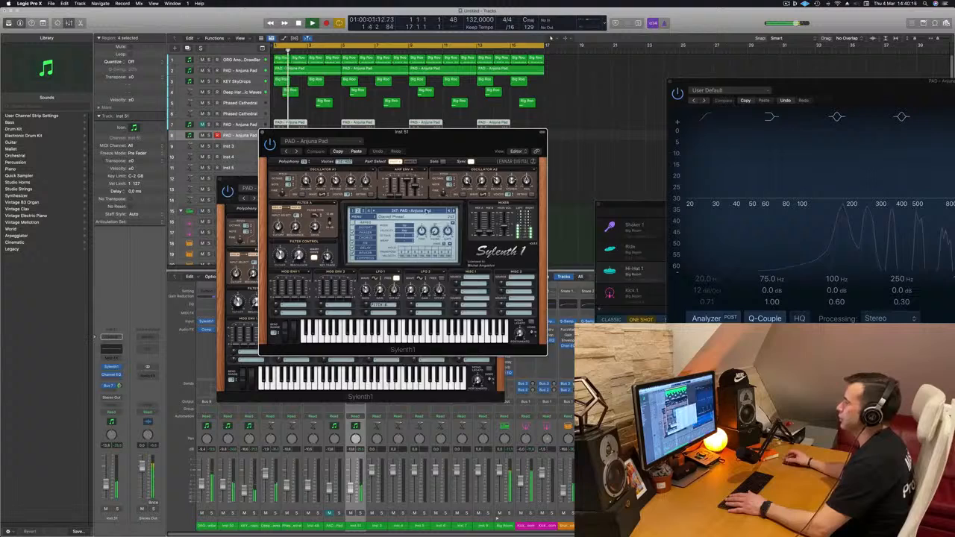
click(428, 210)
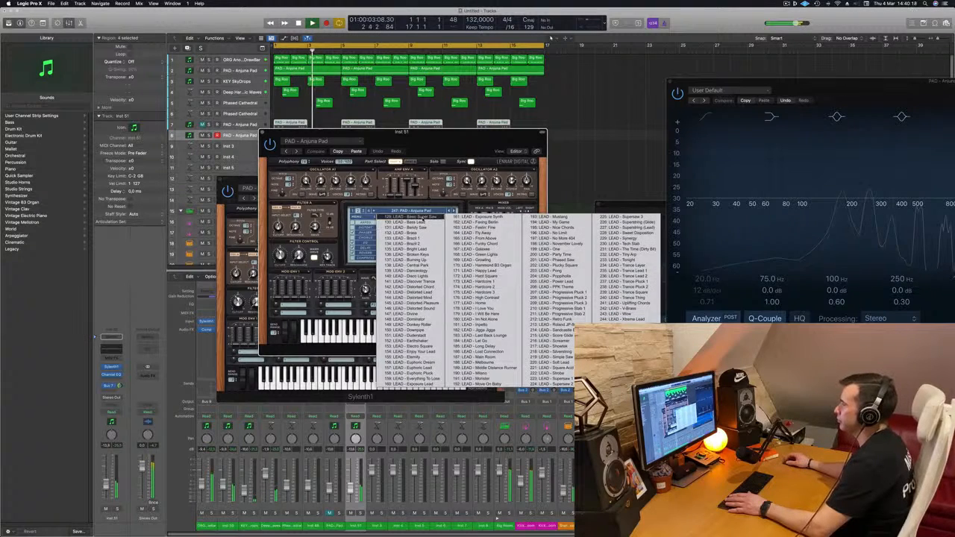
drag(435, 137, 611, 94)
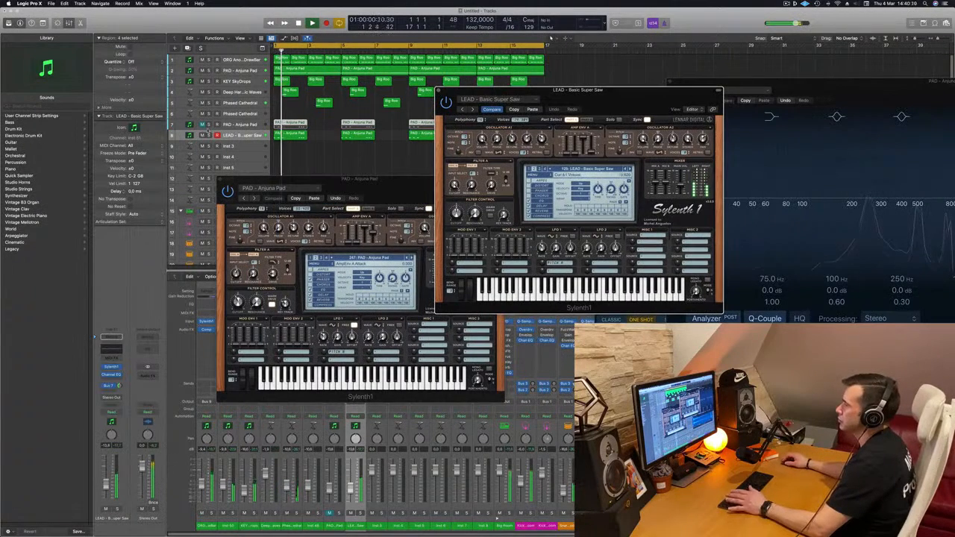
drag(106, 495, 106, 497)
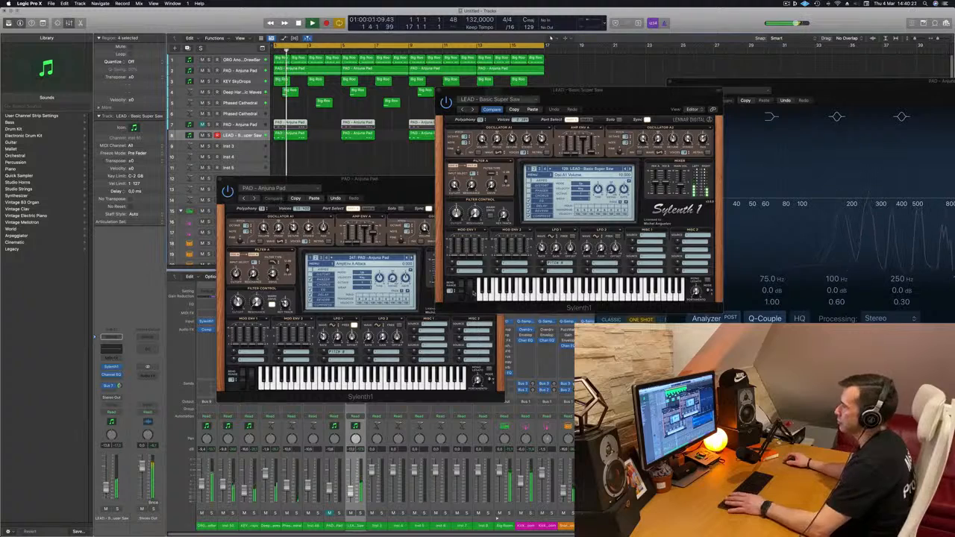
Audition the duplicate track's Sylenth1 lead presets from Bass Lead through Central Park, replaying the track from the start.
click(630, 170)
key(space)
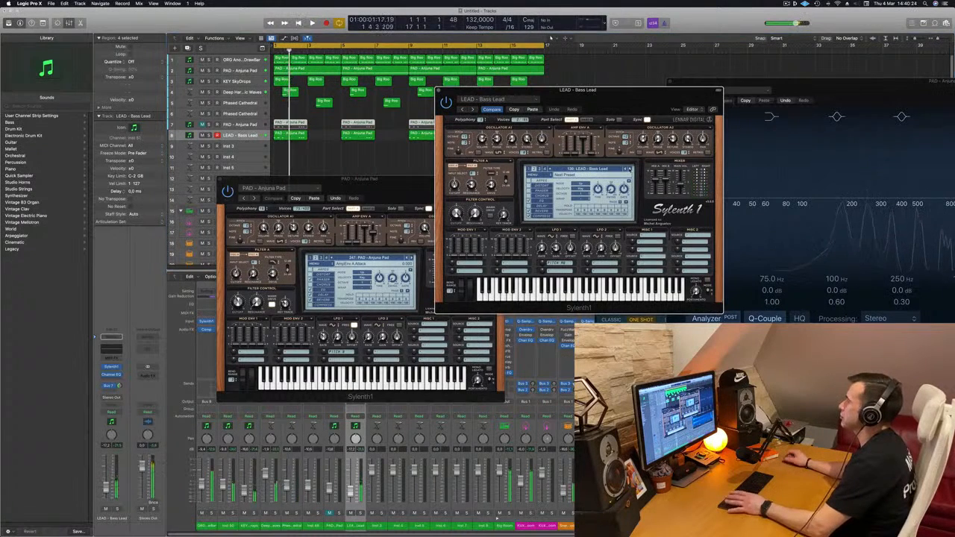
click(630, 170)
key(space)
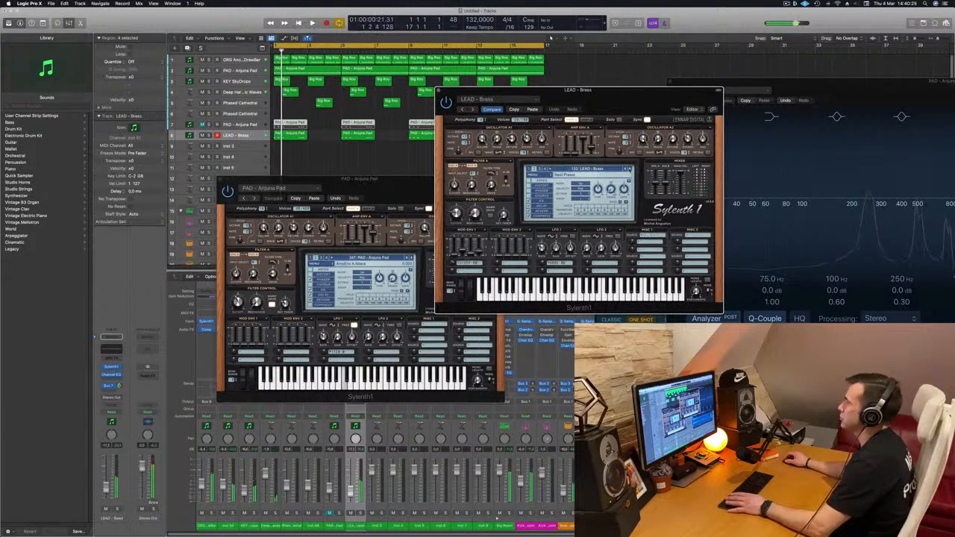
click(630, 170)
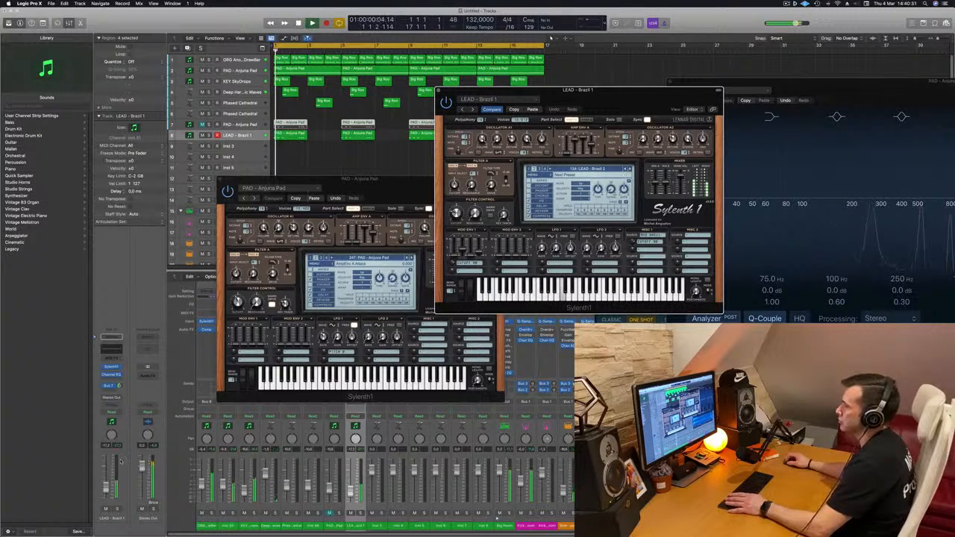
key(space)
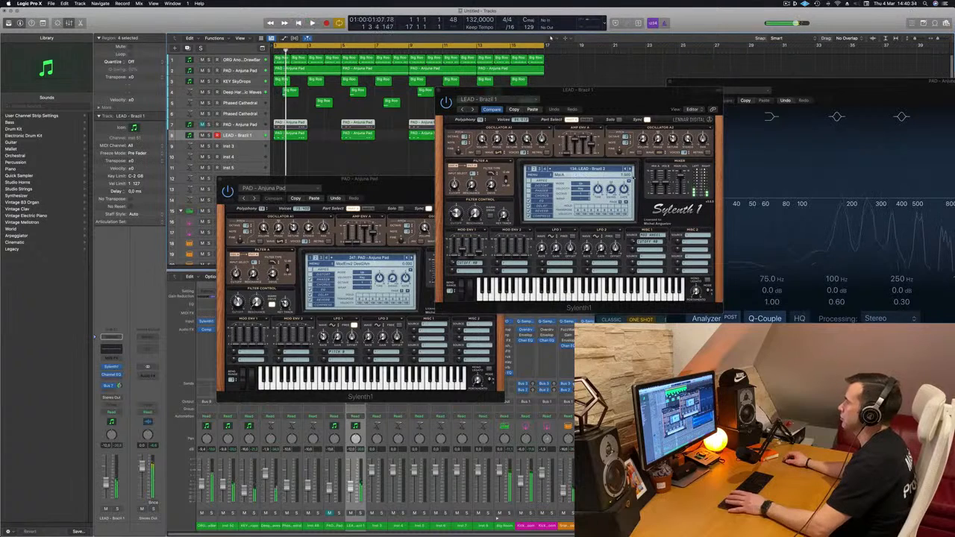
click(630, 170)
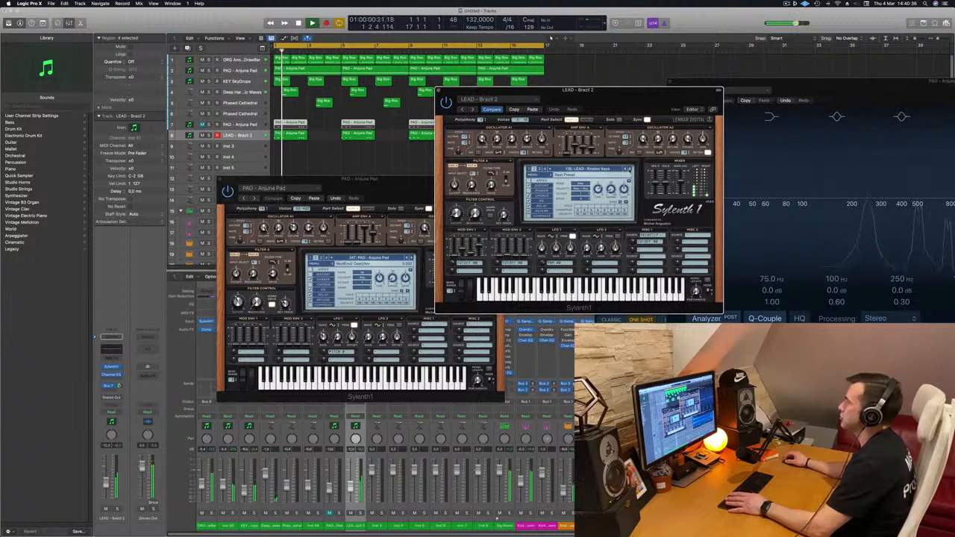
click(629, 171)
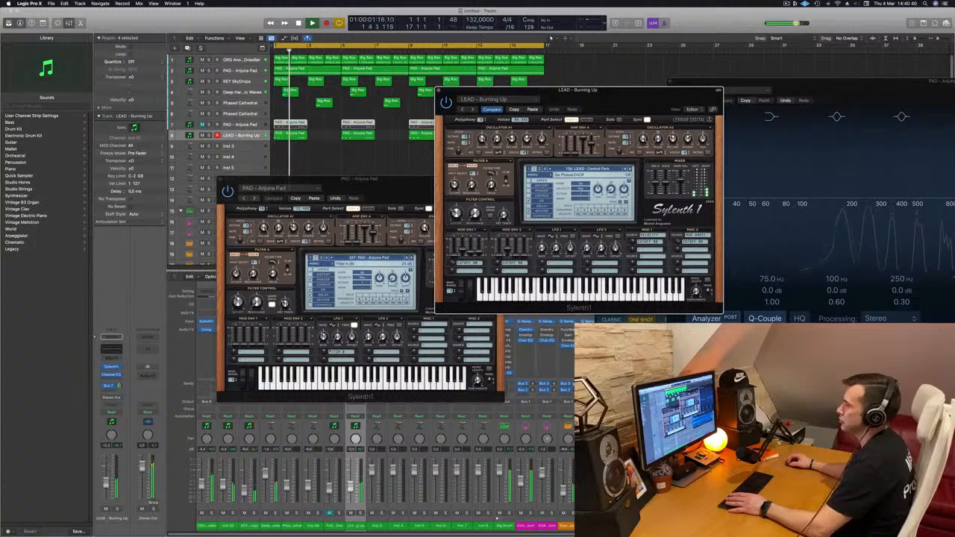
key(space)
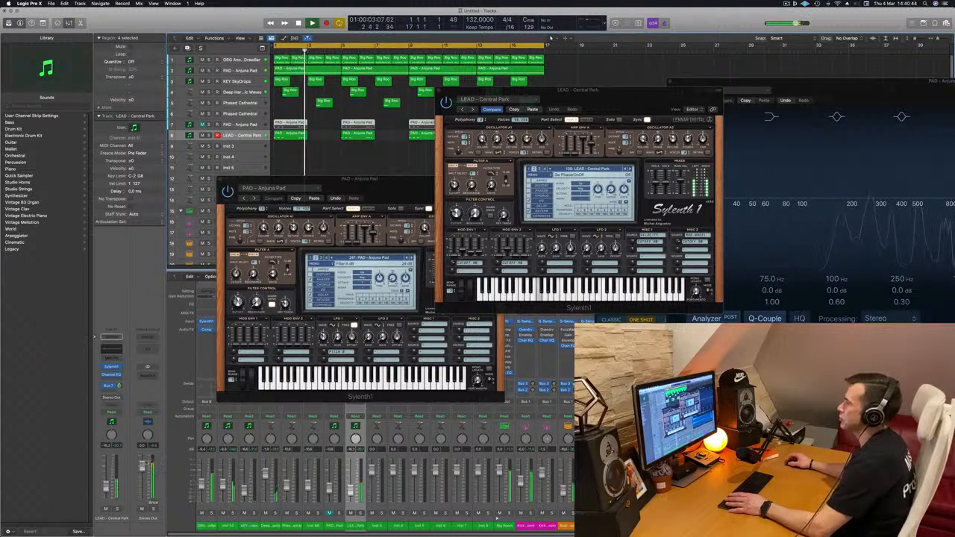
key(space)
Continue through the lead presets from Danceology during playback and settle on LEAD - Divine.
click(630, 171)
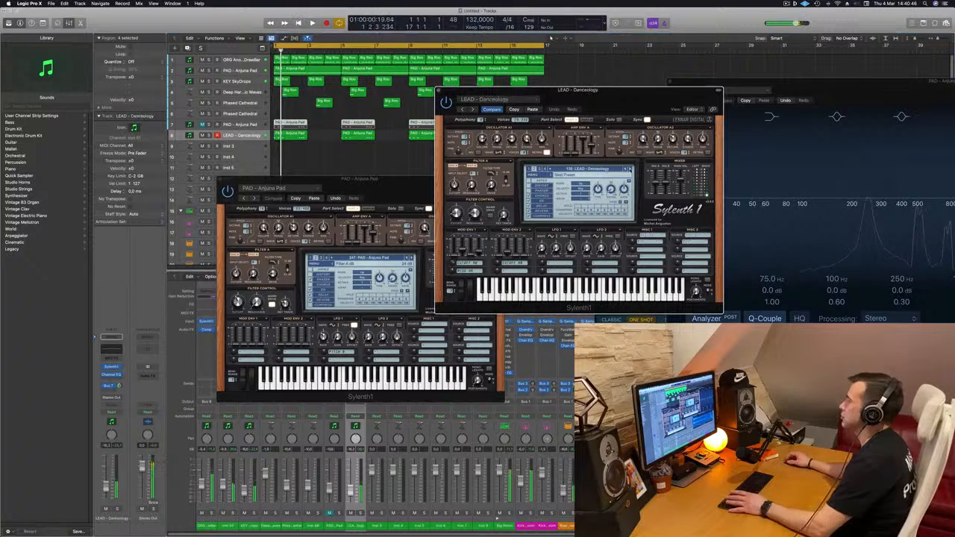
key(space)
click(629, 170)
click(629, 170)
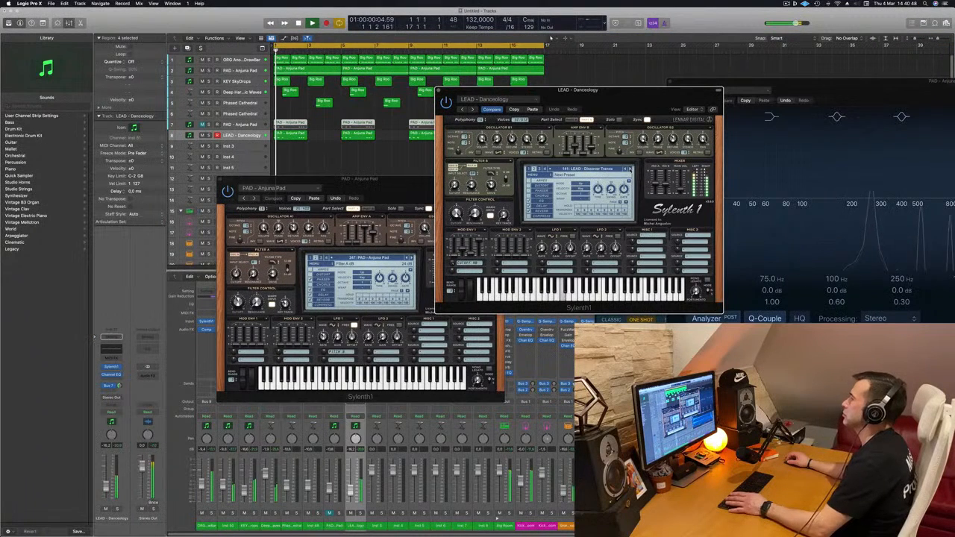
click(630, 170)
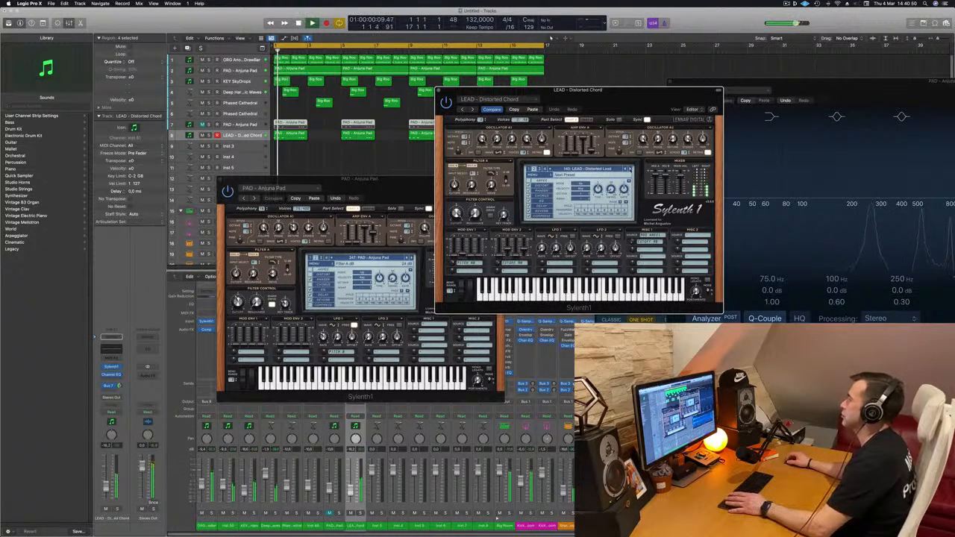
click(631, 169)
key(space)
key(space)
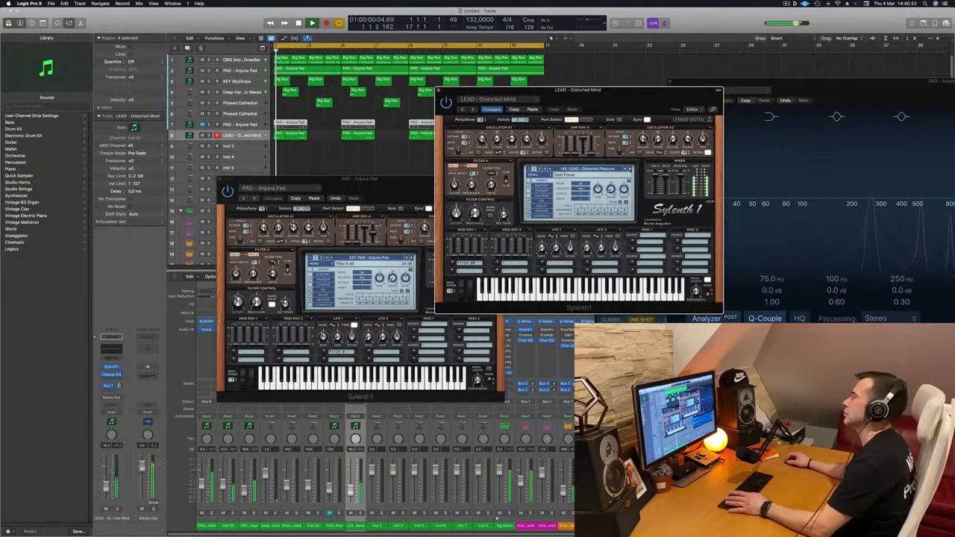
click(629, 169)
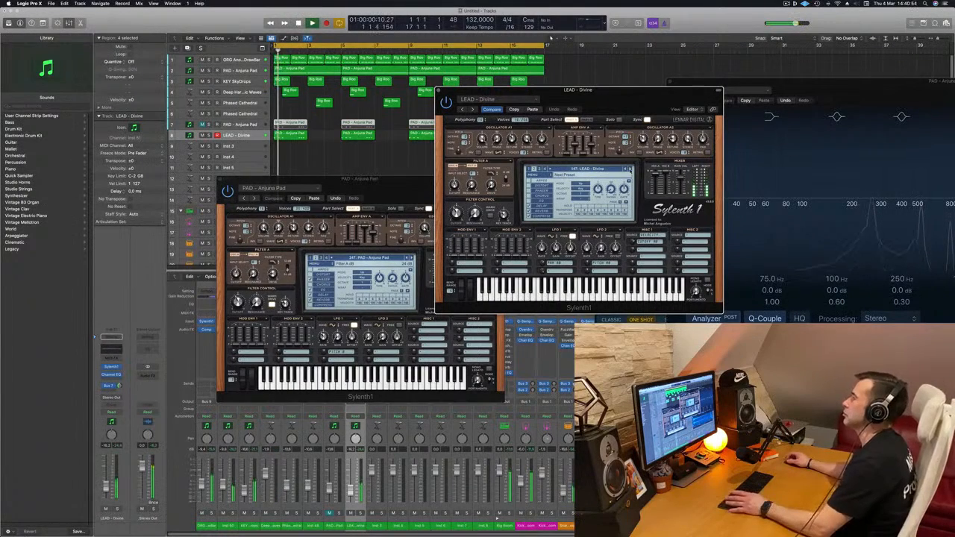
Close the LEAD - Divine and PAD - Anjuna Pad Sylenth1 windows to clear the arrangement.
drag(609, 98, 633, 97)
mouse_move(573, 107)
mouse_down()
mouse_move(422, 112)
mouse_move(581, 125)
mouse_up()
click(470, 108)
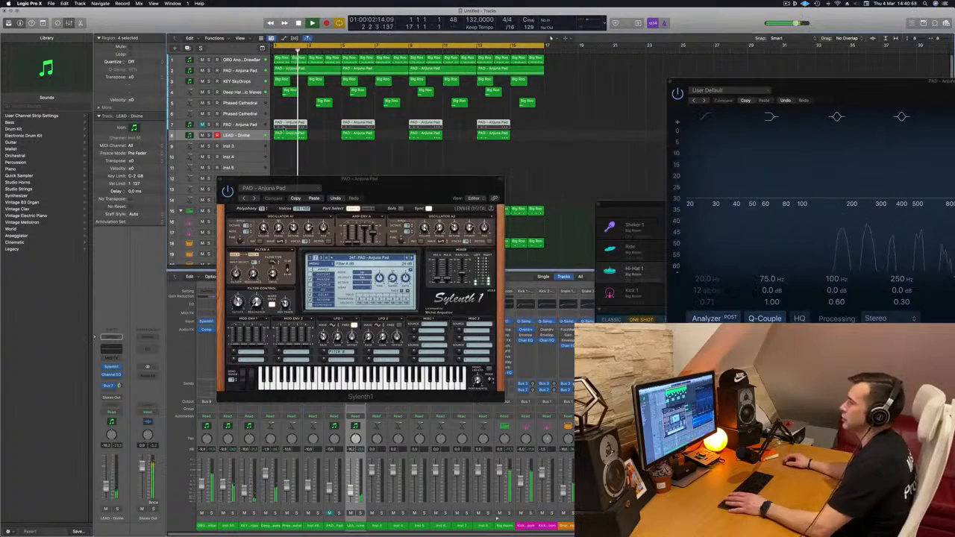
drag(379, 180, 641, 156)
click(383, 168)
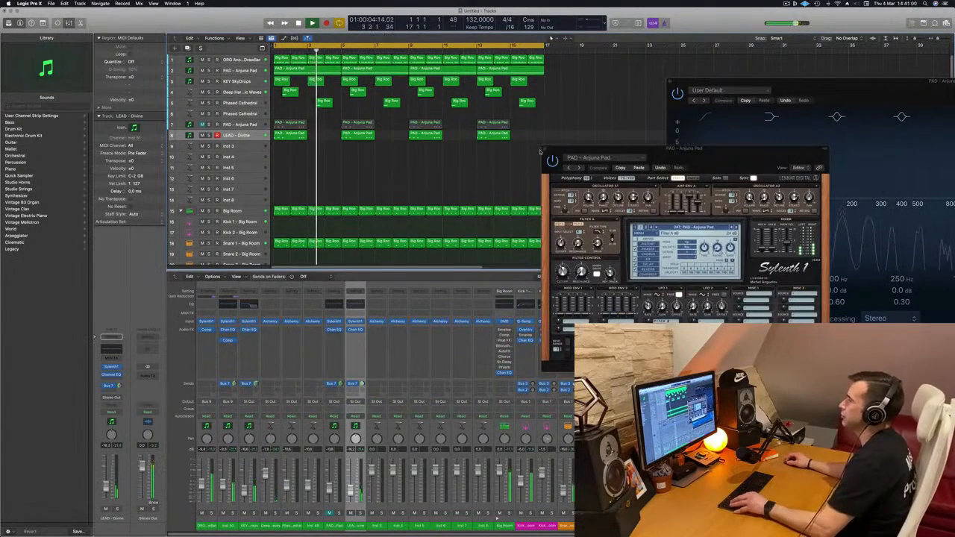
click(545, 148)
Unfold the Warm Breeze drum kit on track 41 and look through its individual drum tracks during playback.
key(super+Left)
key(super+Left)
key(super+Left)
key(space)
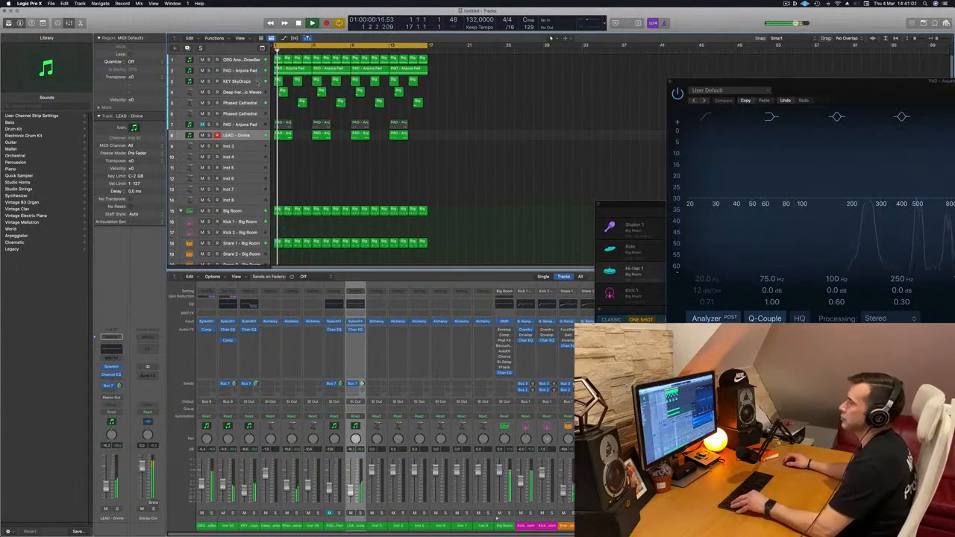
key(super+Right)
scroll(341, 166, down, 10)
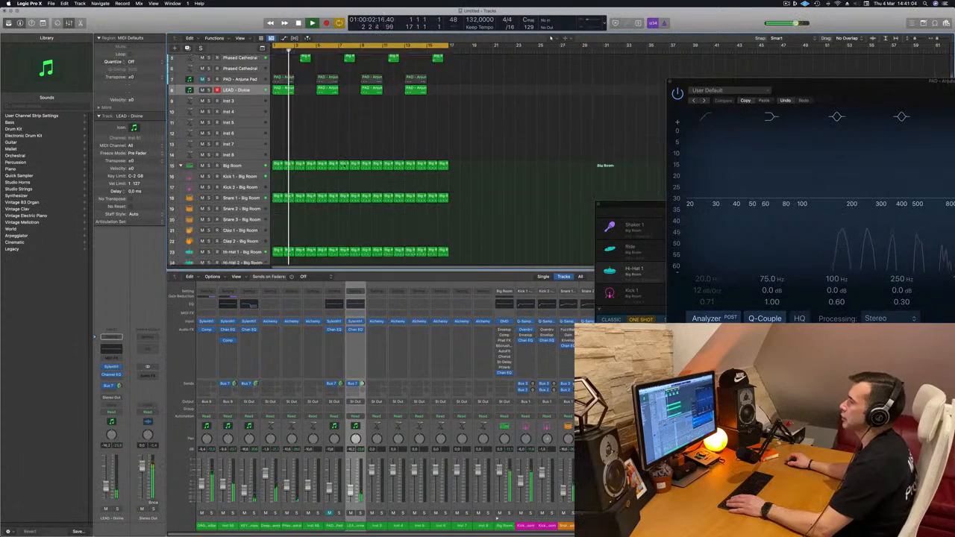
key(super+Up)
key(super+Up)
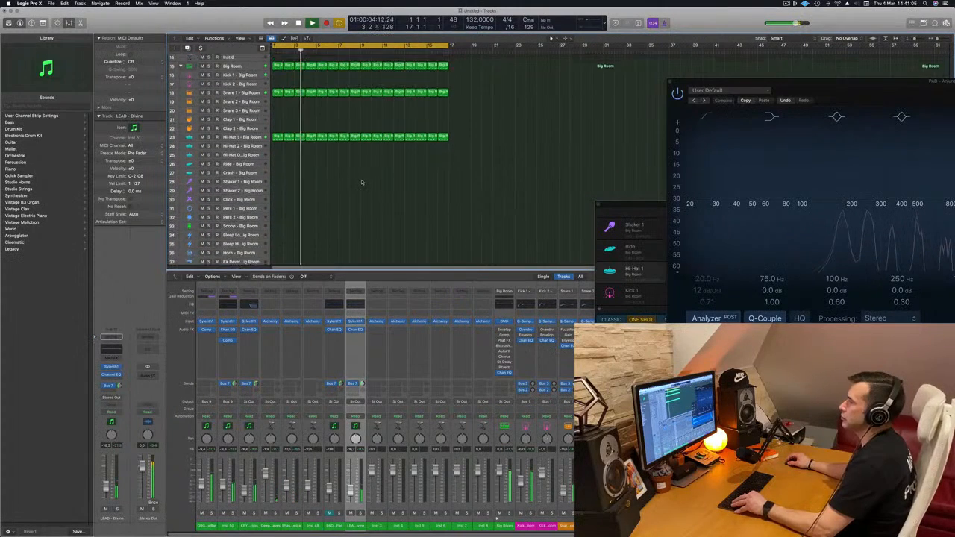
scroll(330, 186, down, 4)
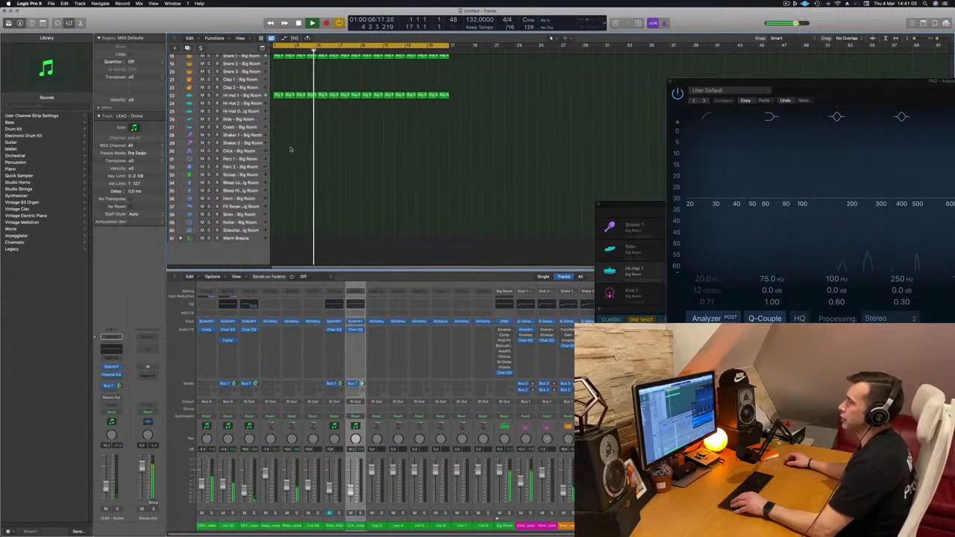
click(180, 239)
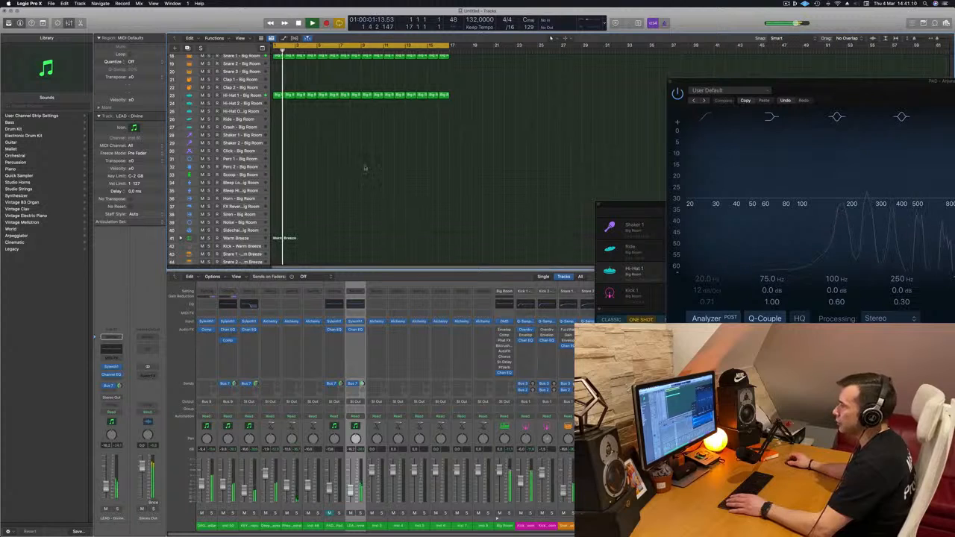
scroll(331, 128, down, 2)
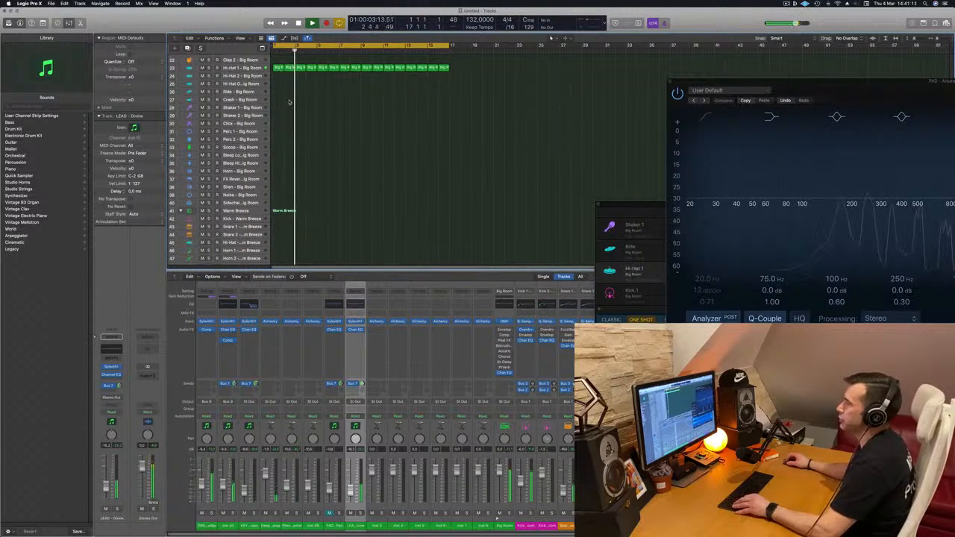
scroll(301, 162, down, 3)
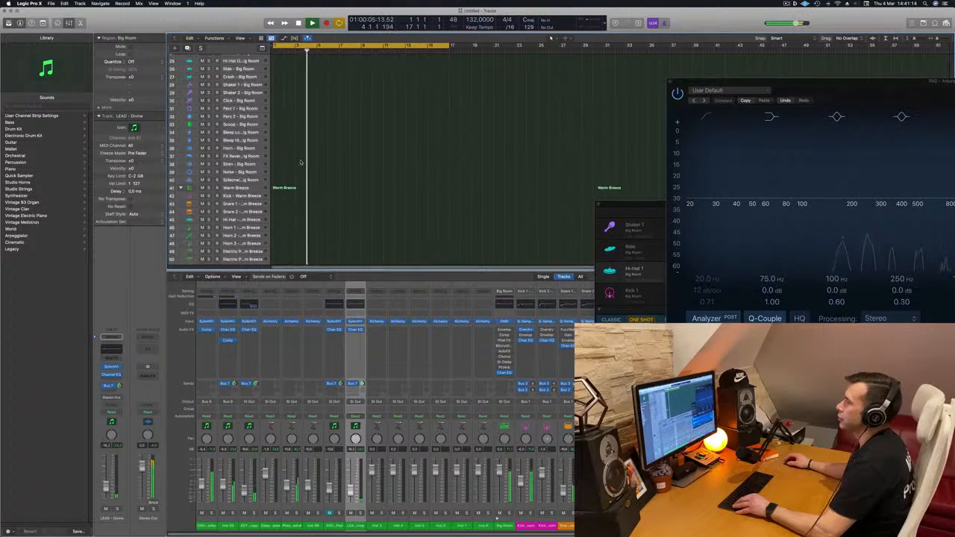
scroll(302, 162, up, 1)
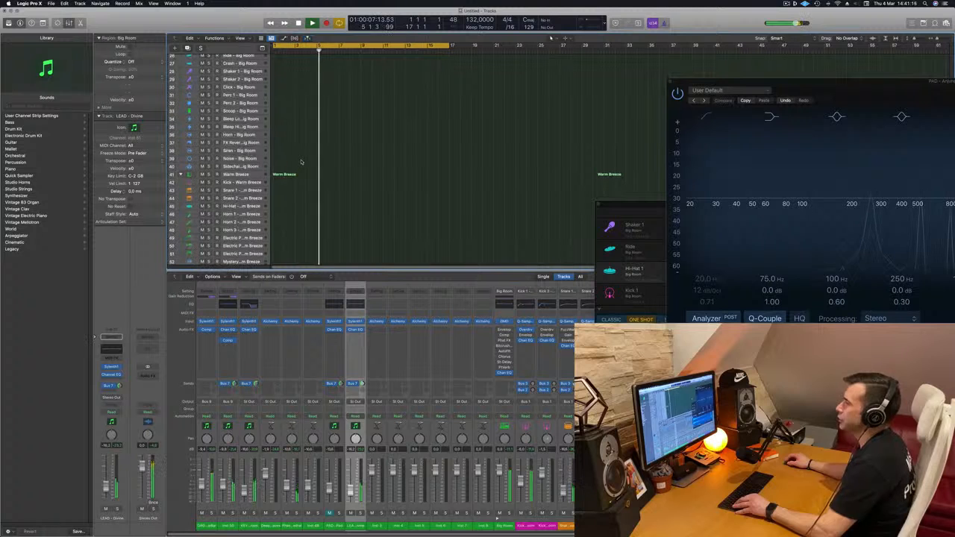
scroll(301, 162, down, 1)
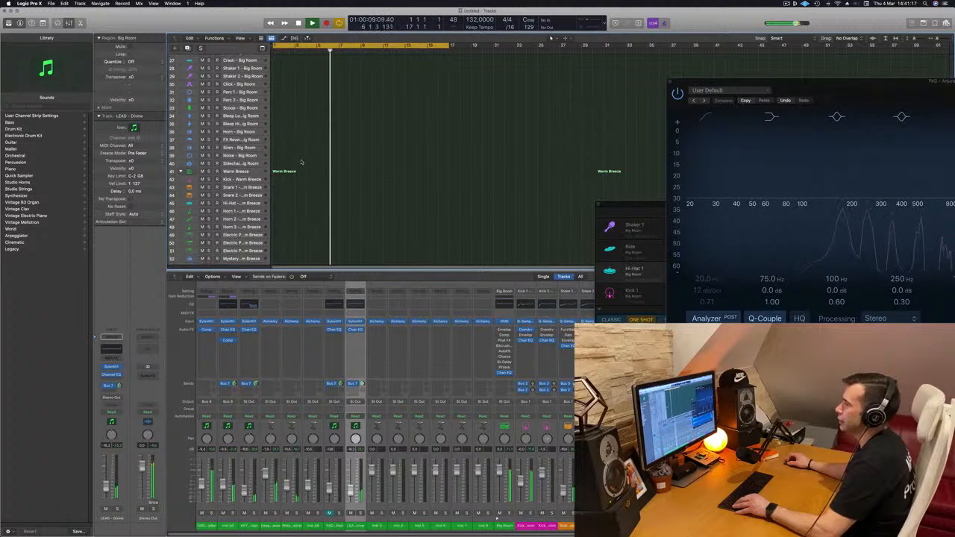
Select the Warm Breeze track and replace its kit with Roland TR-909 from the sound library.
click(247, 171)
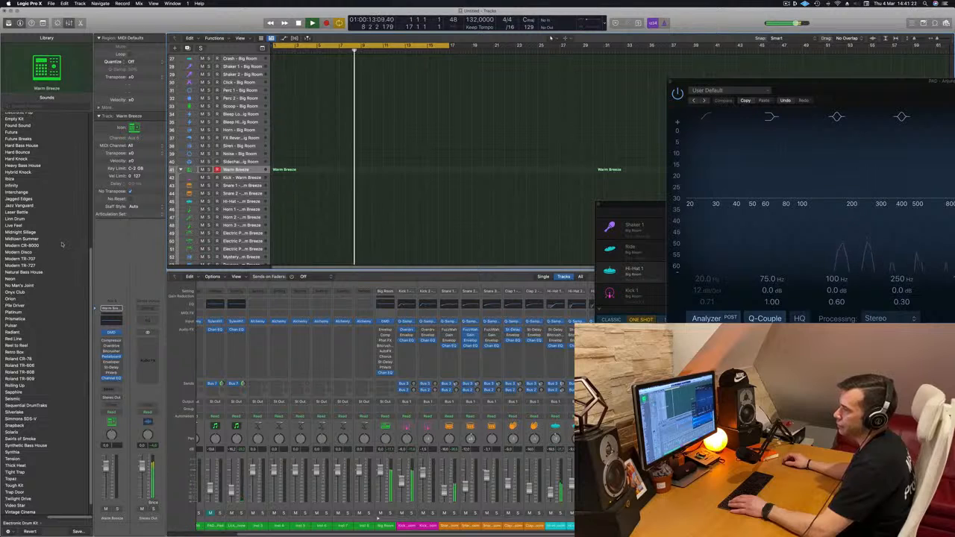
scroll(62, 244, down, 2)
scroll(74, 246, up, 2)
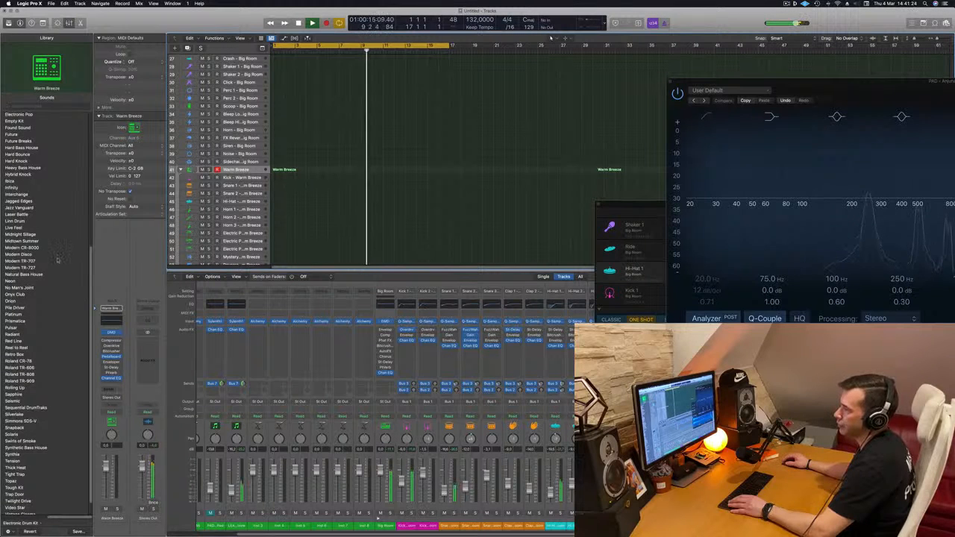
scroll(60, 256, down, 3)
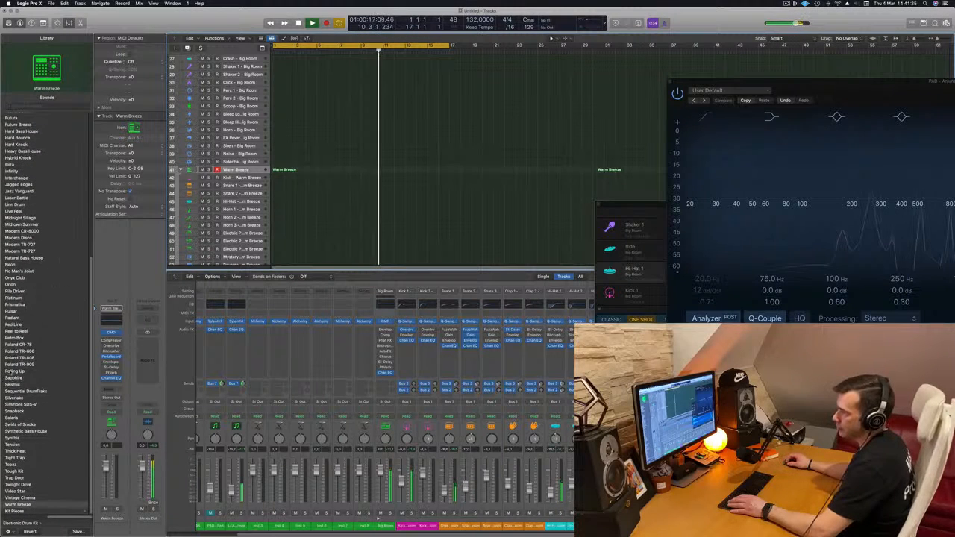
click(26, 364)
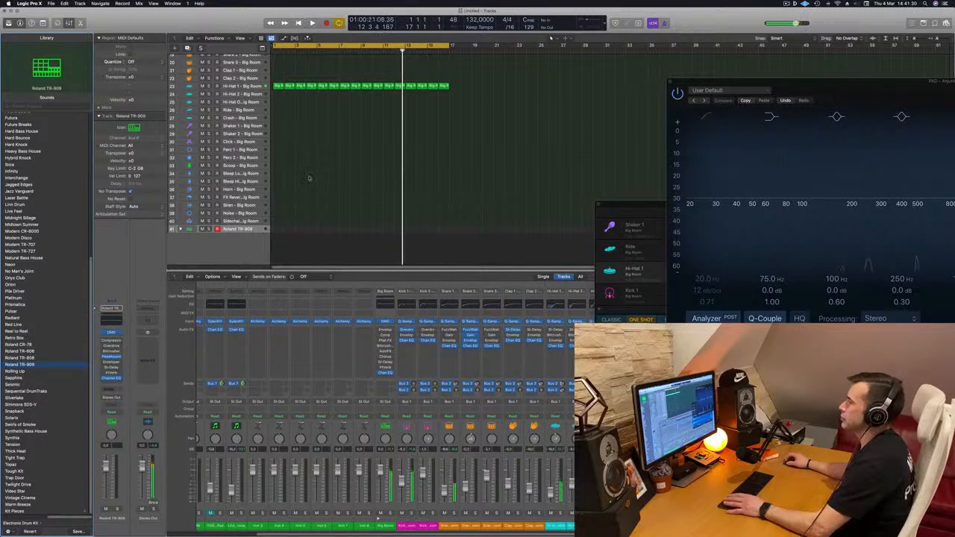
Unfold the Roland TR-909 kit and move the first Big Room Hi-Hat 1 region onto its closed hi-hat track 49.
key(Return)
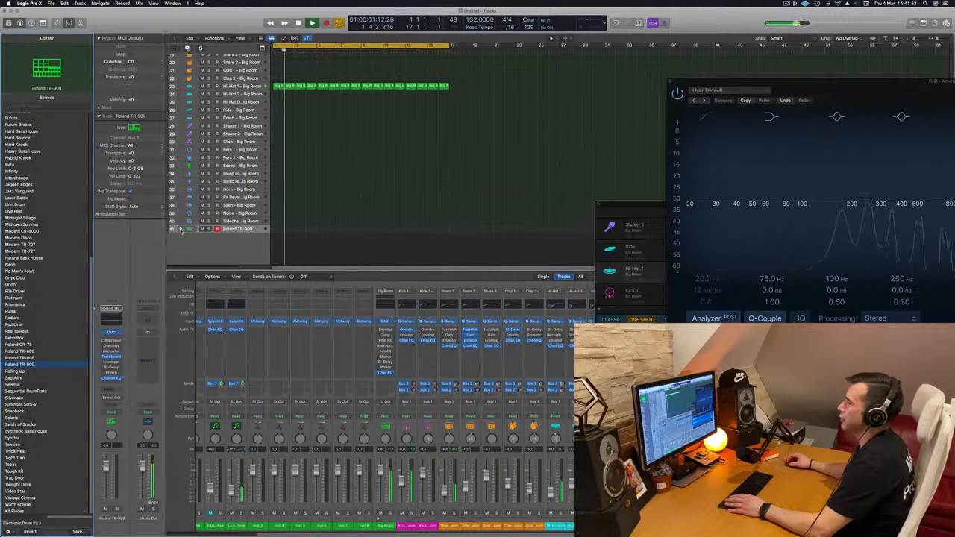
click(181, 229)
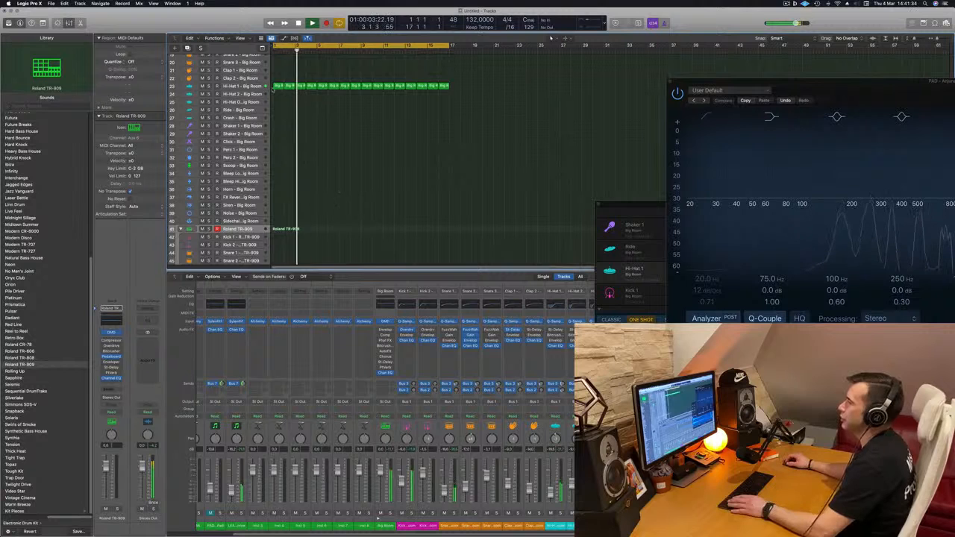
drag(276, 88, 281, 237)
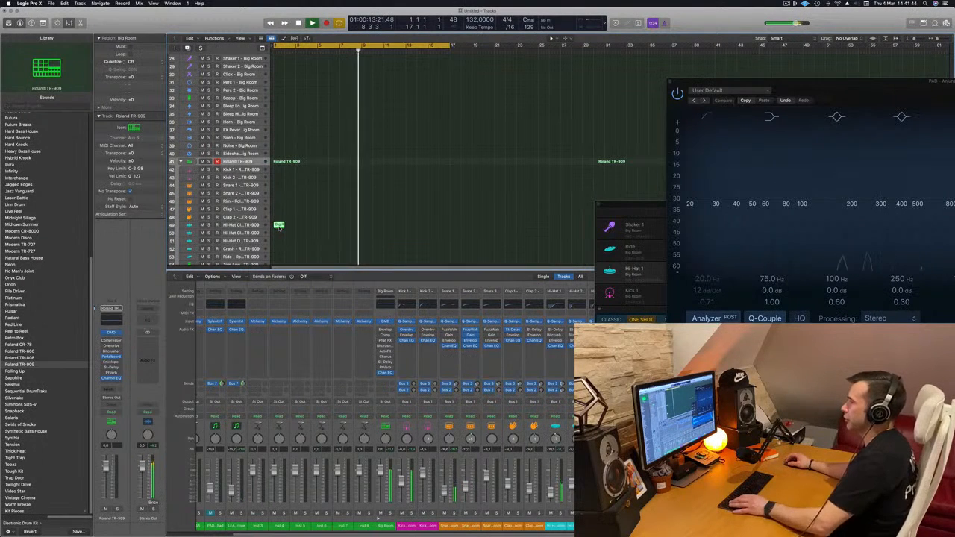
Open the moved hi-hat region in the Piano Roll and copy its four notes to fill the bar with sixteenth-note hits.
double_click(279, 226)
scroll(296, 503, up, 3)
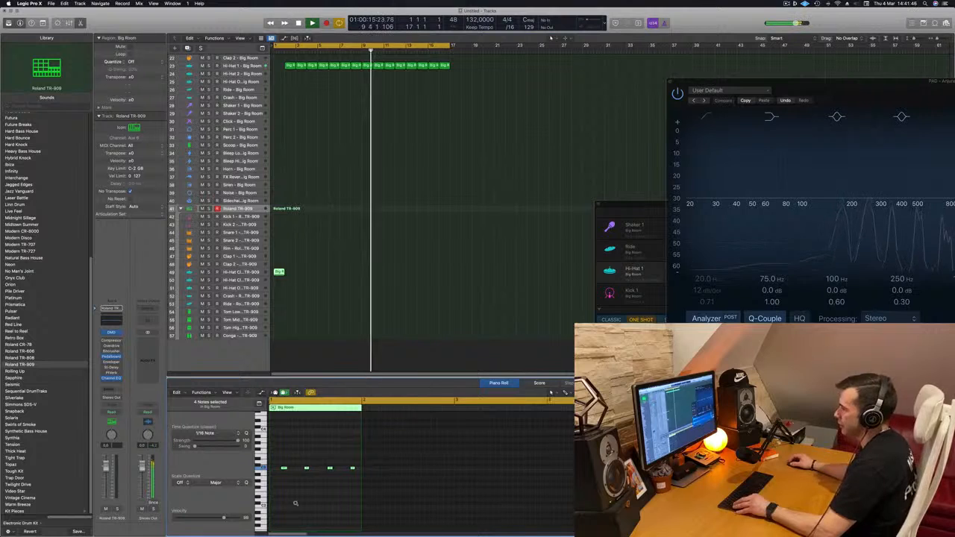
scroll(306, 503, left, 2)
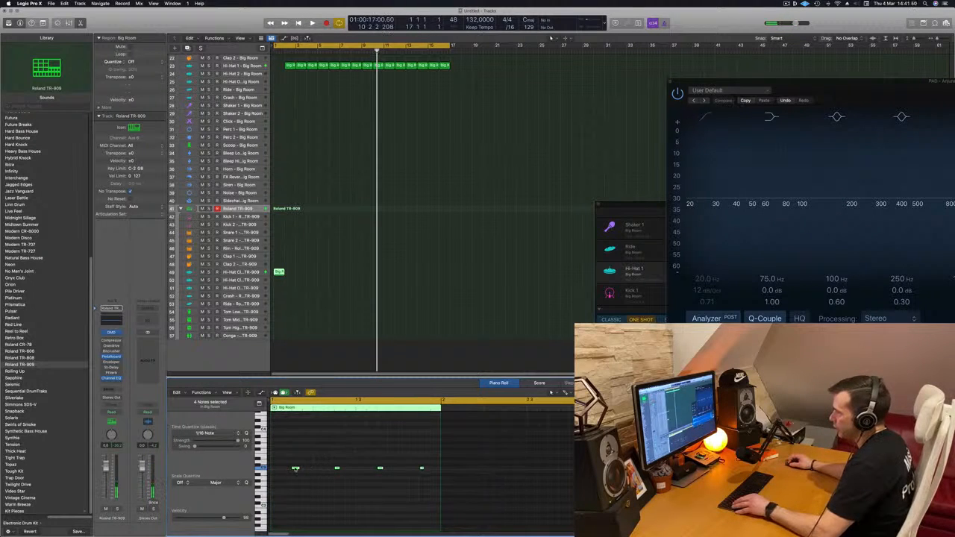
drag(292, 472, 313, 475)
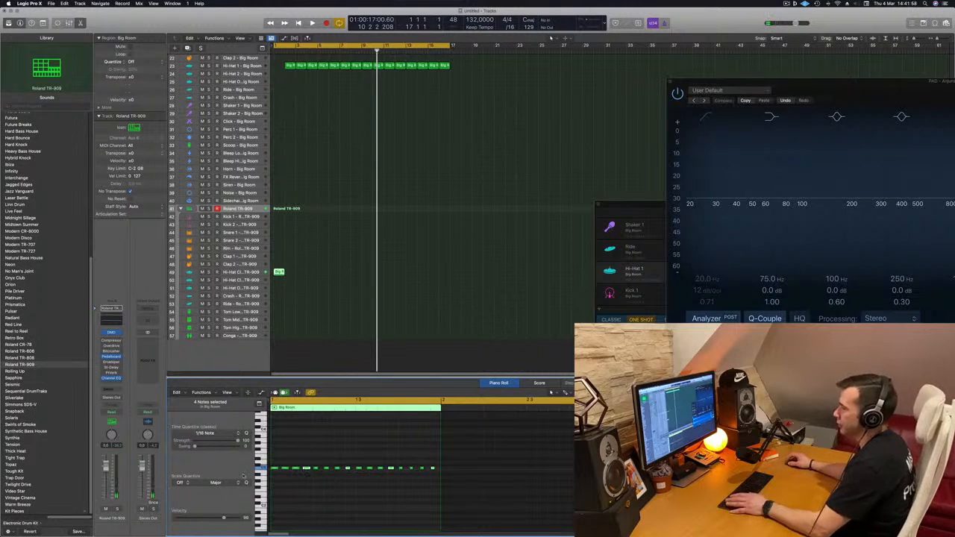
Replay from the start and copy the one-bar TR-909 hi-hat region along its track to fill all 16 bars.
key(space)
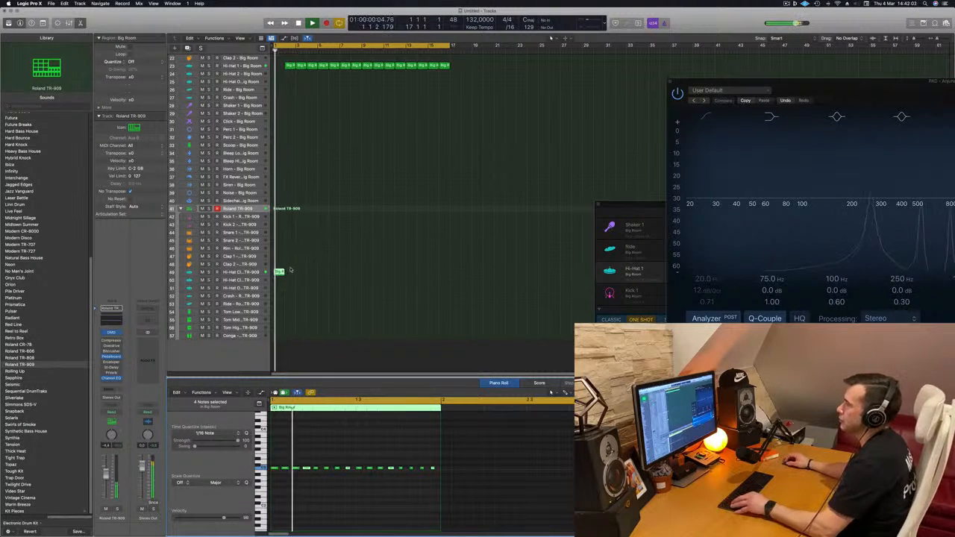
drag(278, 272, 325, 279)
drag(393, 272, 368, 276)
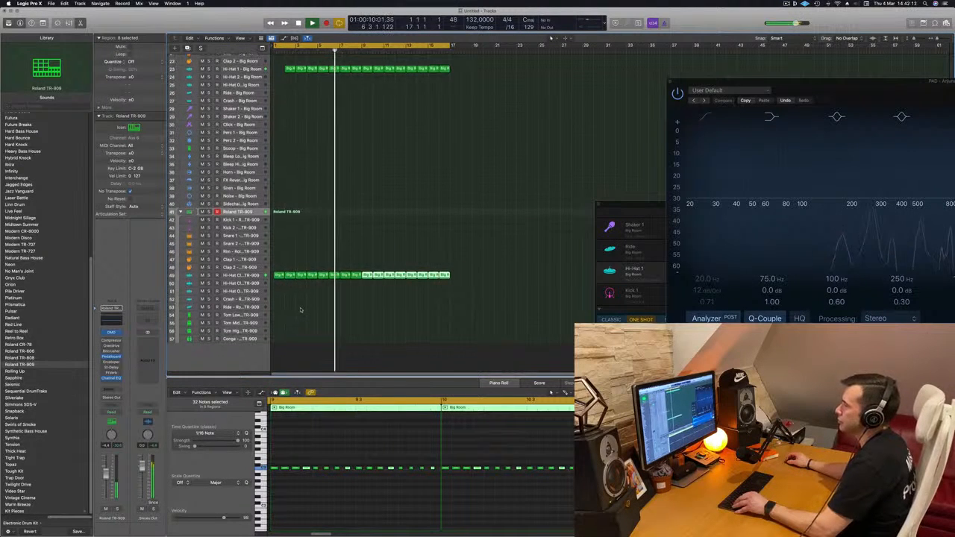
Copy the first closed hi-hat region of the Roland TR-909 kit onto its Tom High track 56.
scroll(300, 304, down, 1)
click(278, 273)
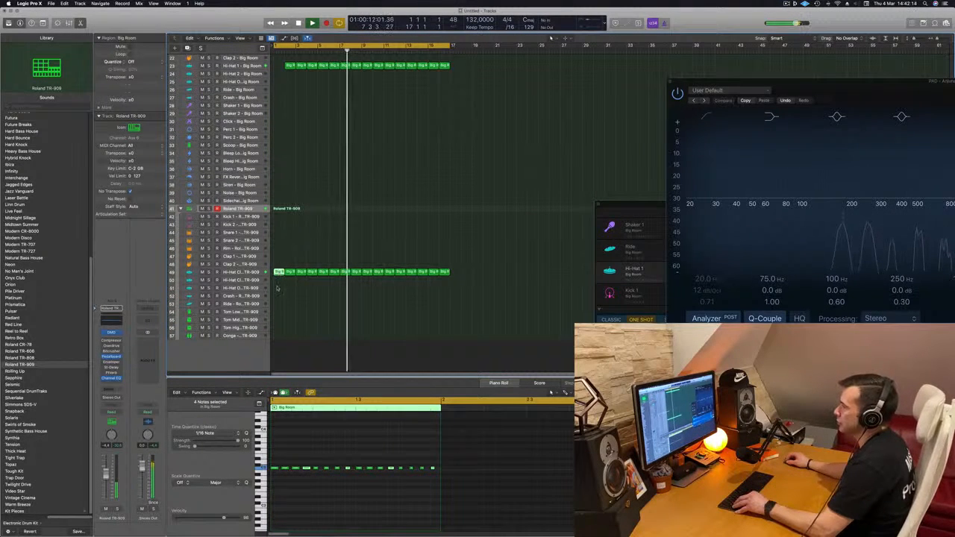
drag(277, 289, 276, 333)
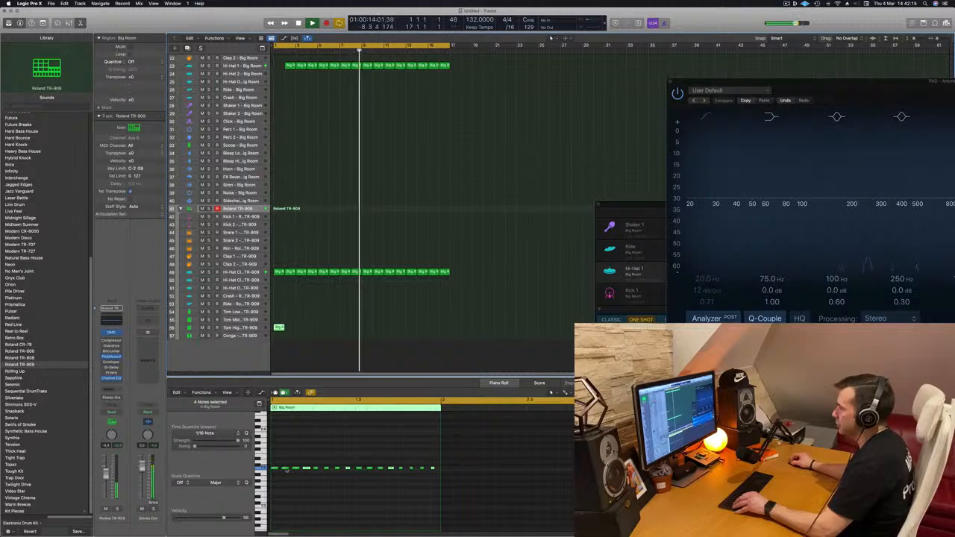
Delete all notes of the copied region except two near the bar's end, and move the region onto the TR-909 Tom Low track 54.
drag(272, 463, 402, 478)
click(421, 468)
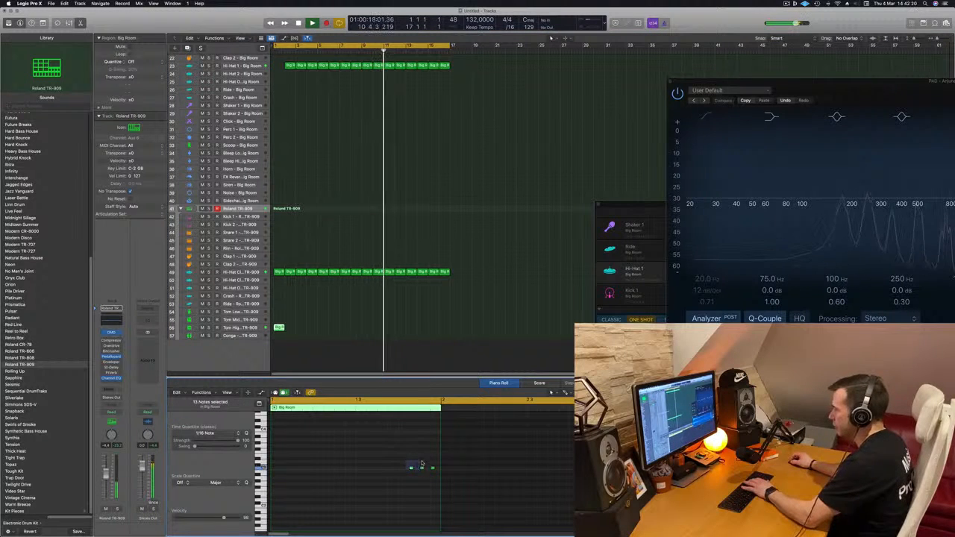
key(Delete)
key(space)
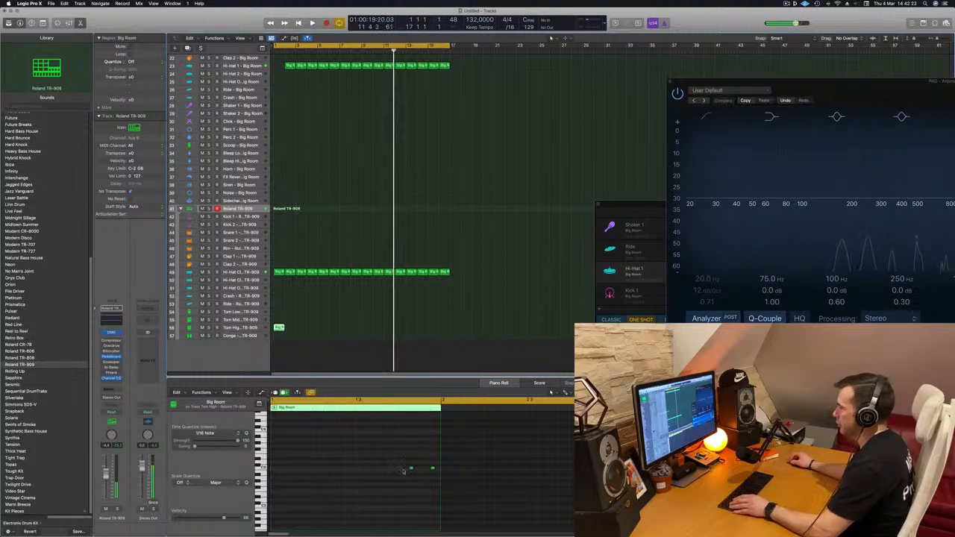
drag(385, 454, 442, 489)
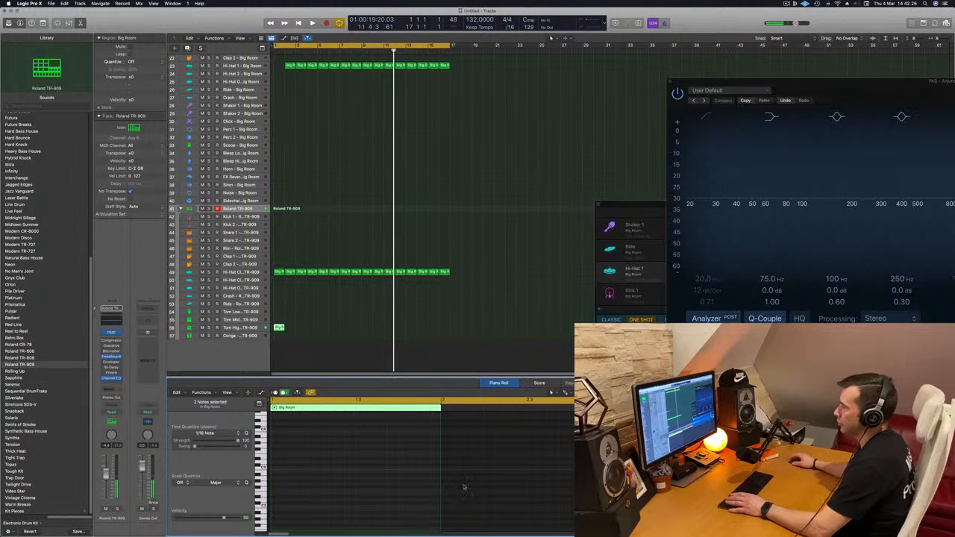
drag(281, 327, 279, 316)
key(space)
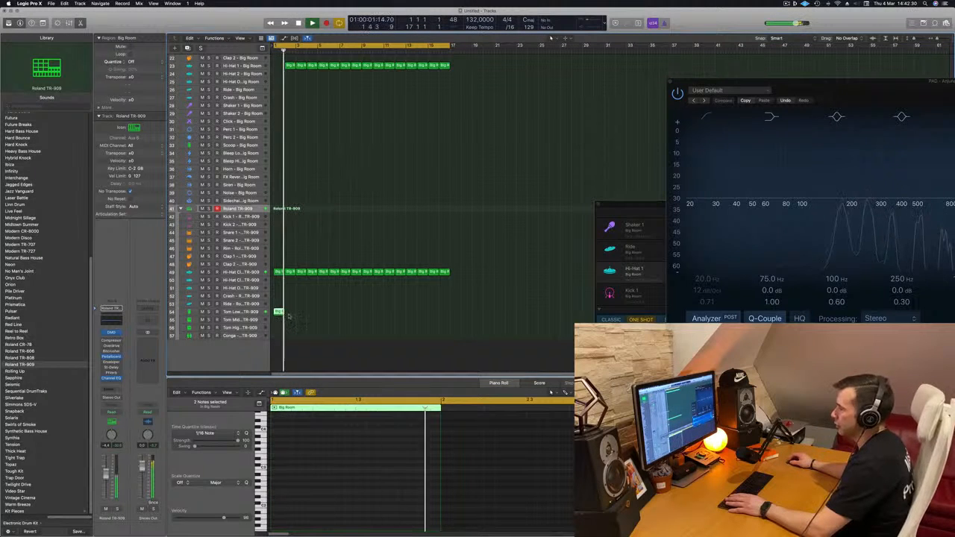
Close the Piano Roll, select the Roland TR-909 Tom Low track and raise its volume.
key(e)
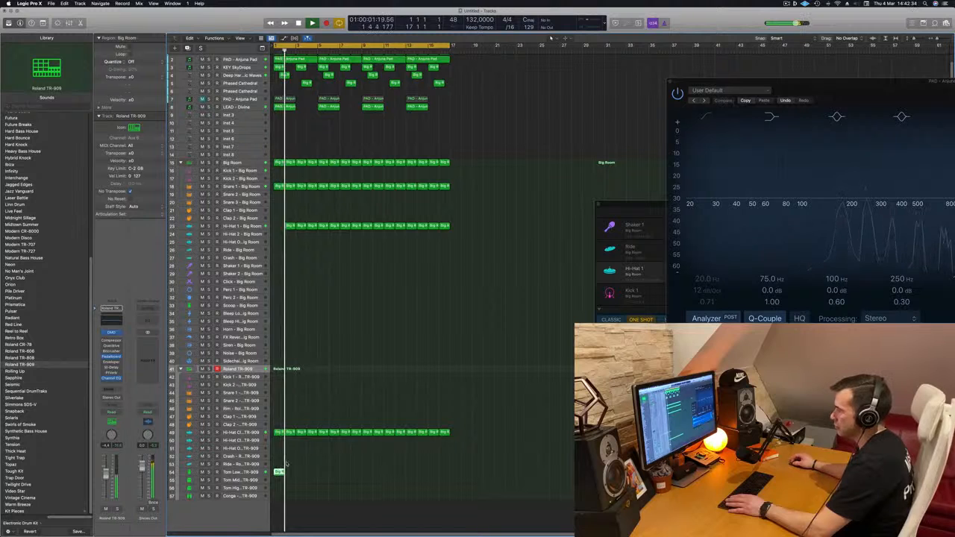
click(247, 473)
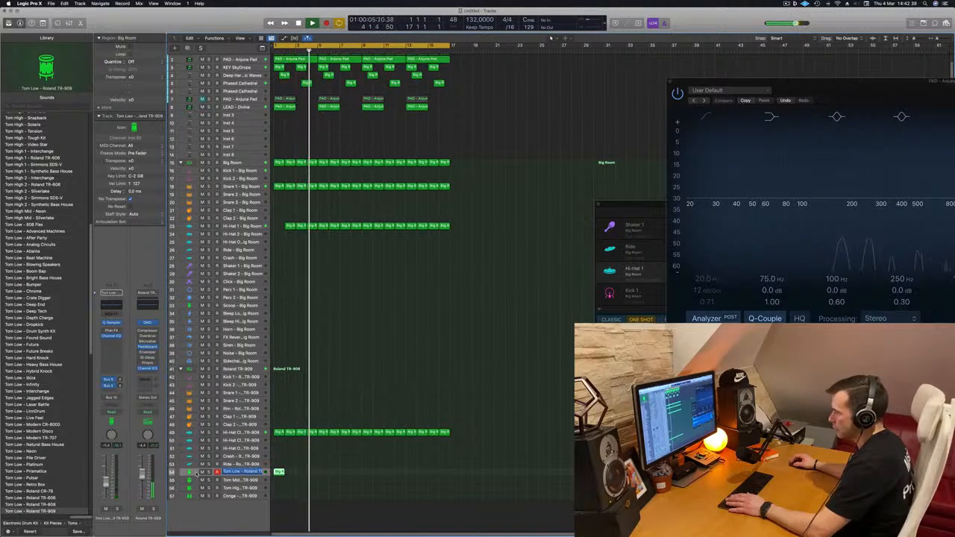
double_click(193, 473)
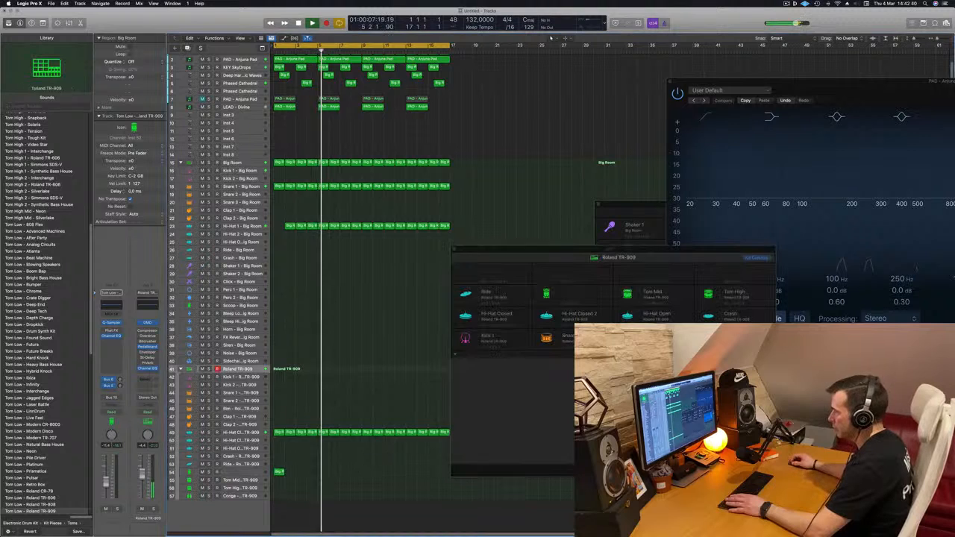
click(454, 250)
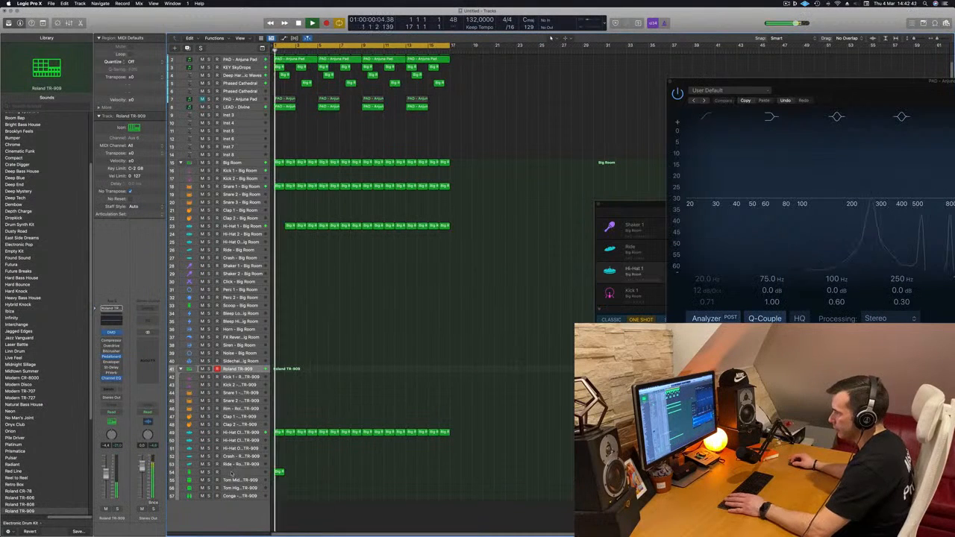
click(230, 472)
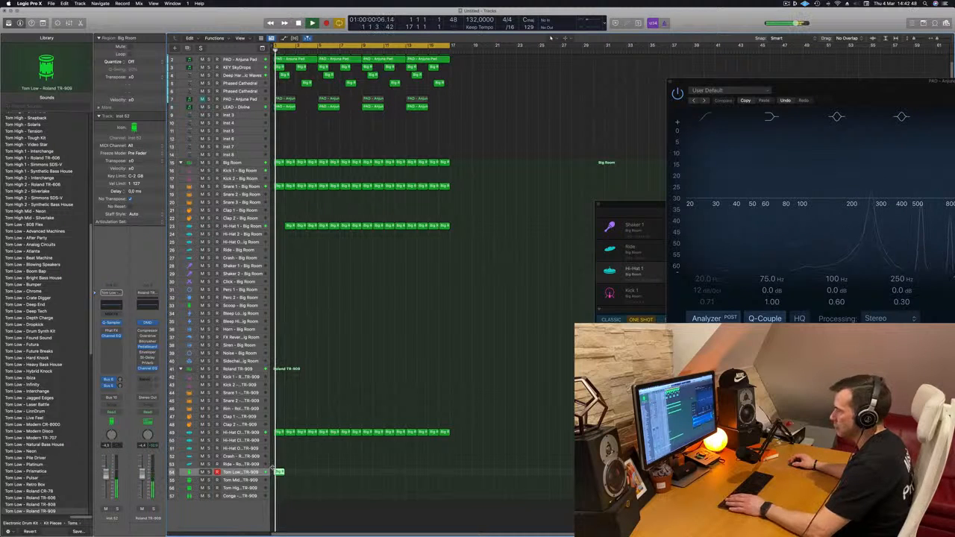
Copy the first Big Room Hi-Hat 1 region into the empty bar 1 of its track.
key(super+Right)
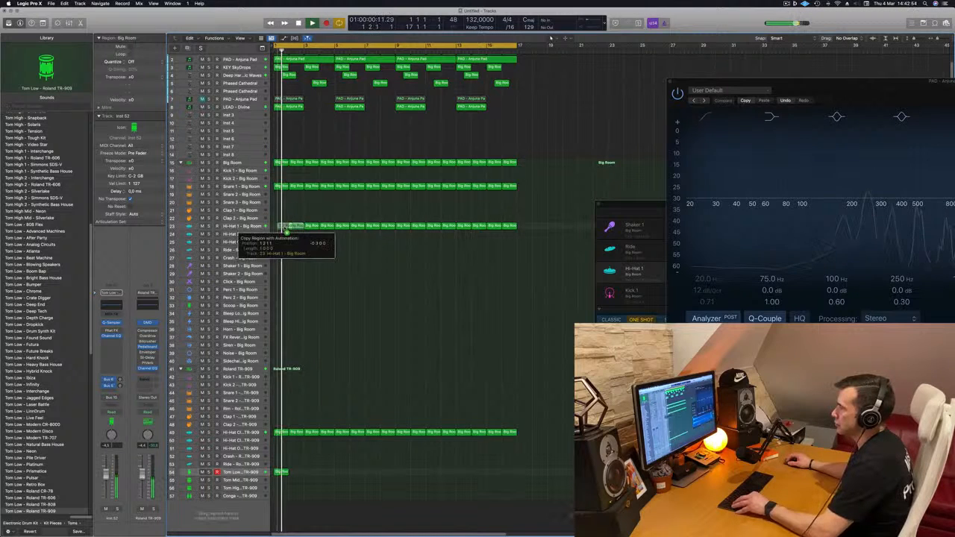
drag(286, 232, 285, 232)
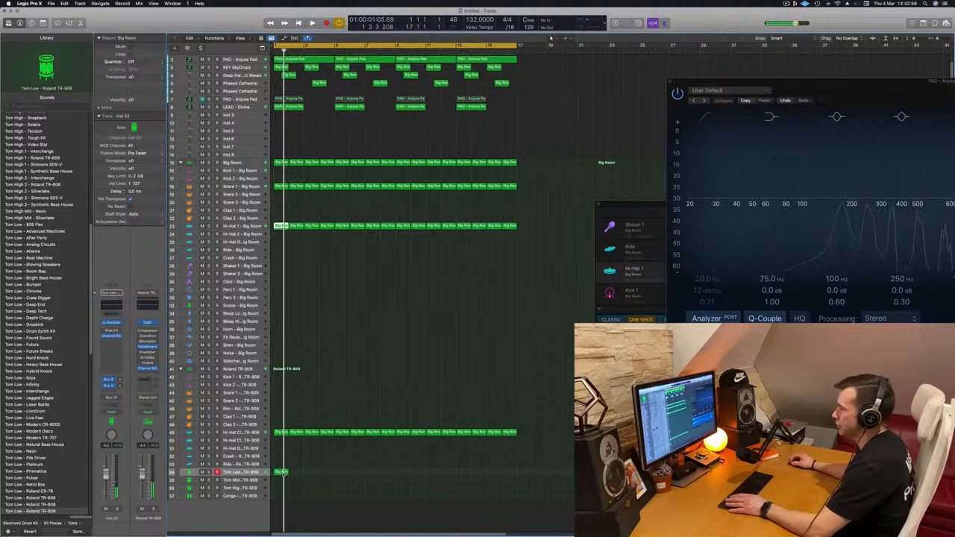
Open the Tom Low region in the Piano Roll, shift both notes two sixteenths earlier and the second one back a sixteenth later.
double_click(283, 473)
drag(392, 447, 456, 495)
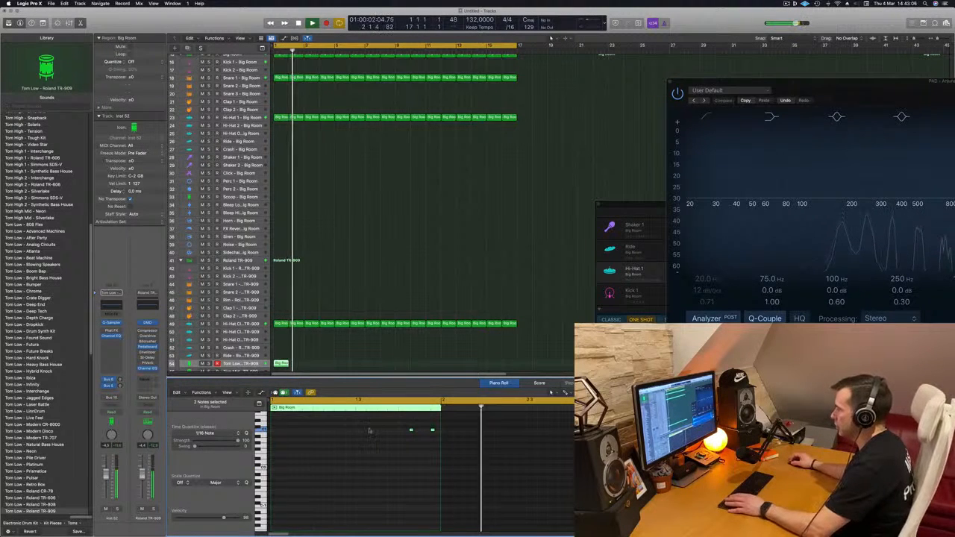
drag(369, 431, 442, 438)
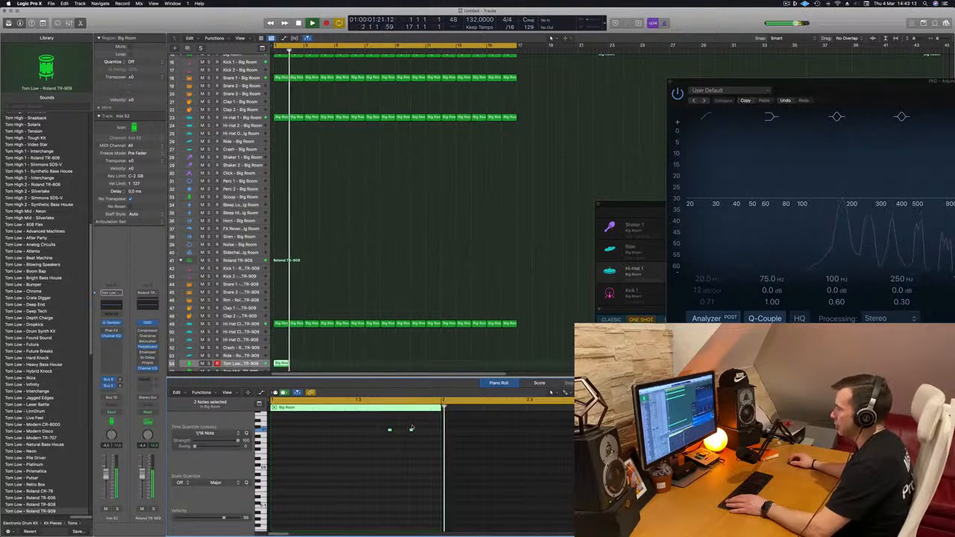
click(412, 429)
key(alt+Right)
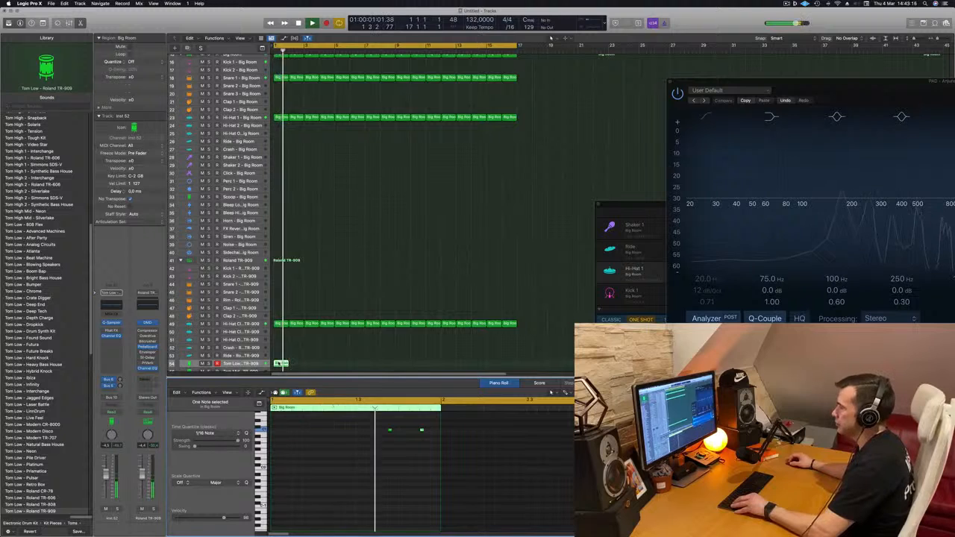
Copy the one-bar Tom Low region along its track to fill all 16 bars.
drag(282, 364, 292, 367)
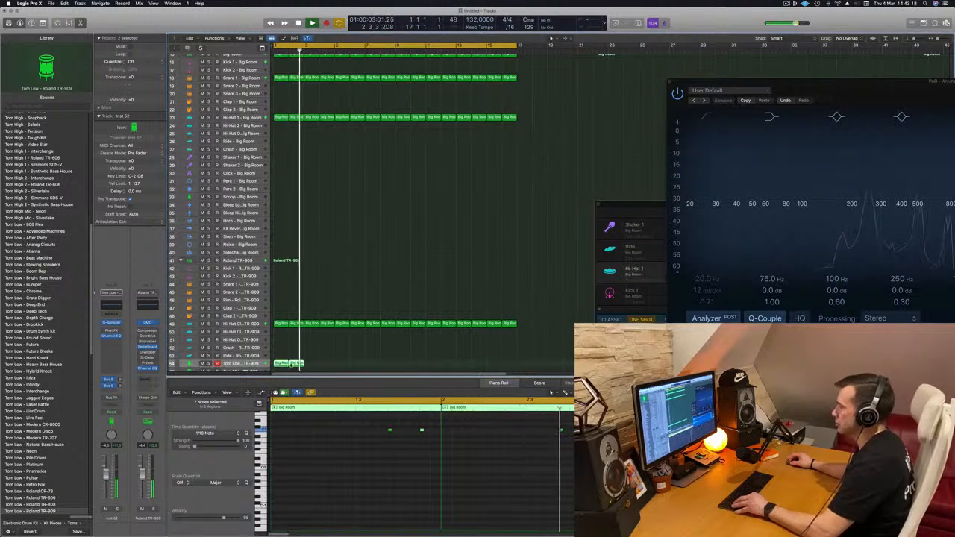
key(super+r)
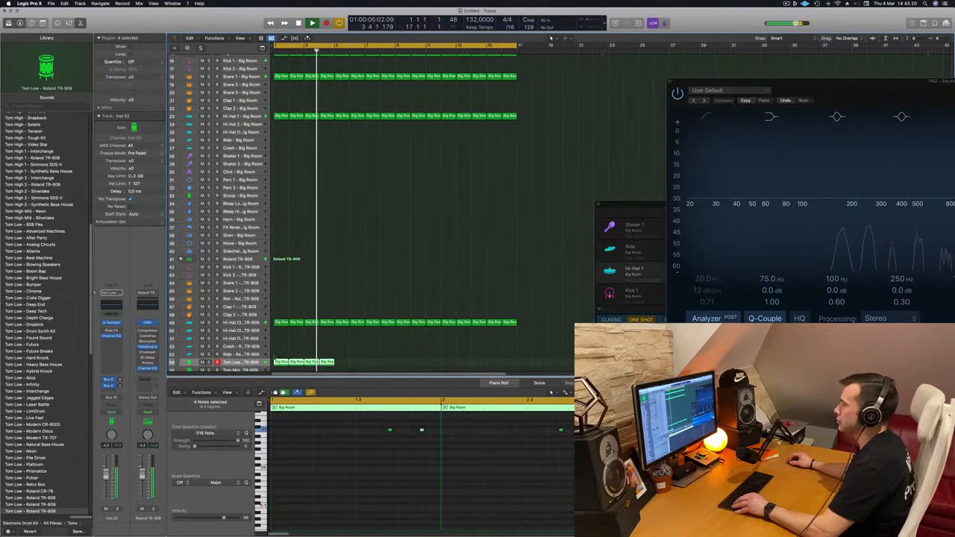
drag(282, 364, 343, 367)
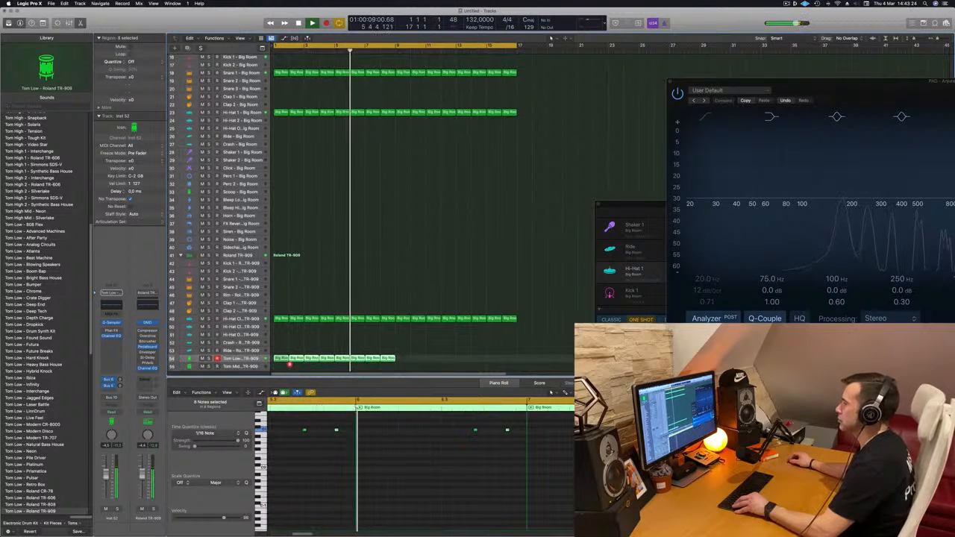
drag(285, 362, 406, 363)
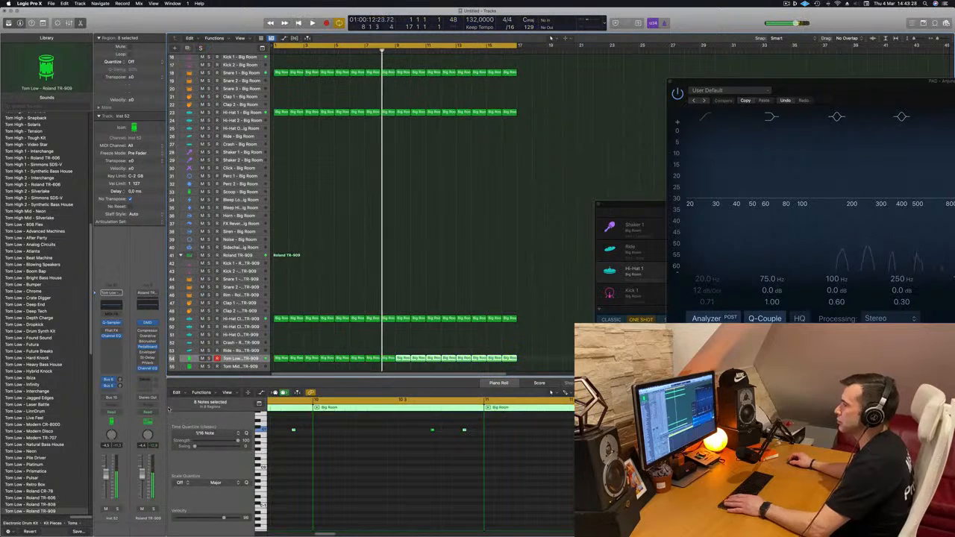
Replay the track from the start and fine-tune the Tom Low track's volume.
key(Return)
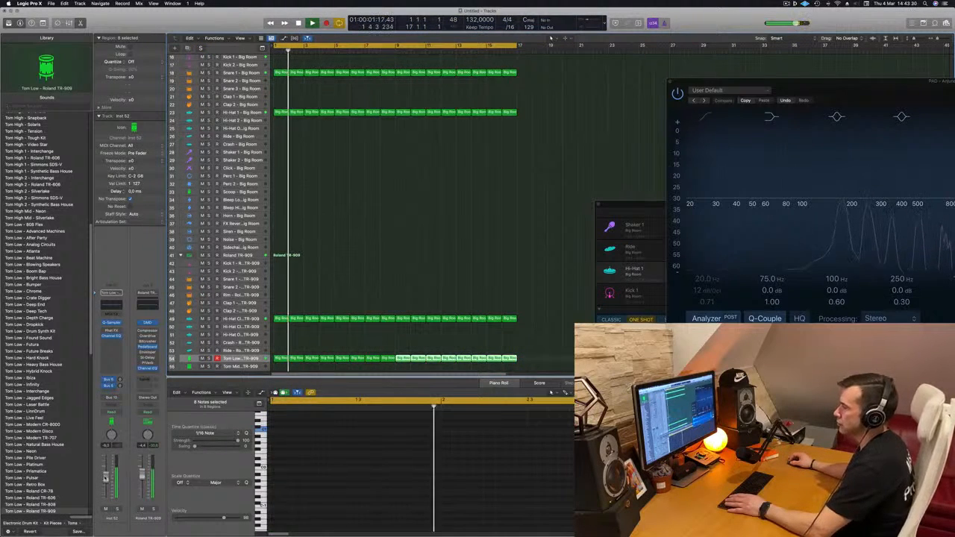
drag(105, 478, 105, 477)
scroll(387, 308, up, 4)
key(super+Left)
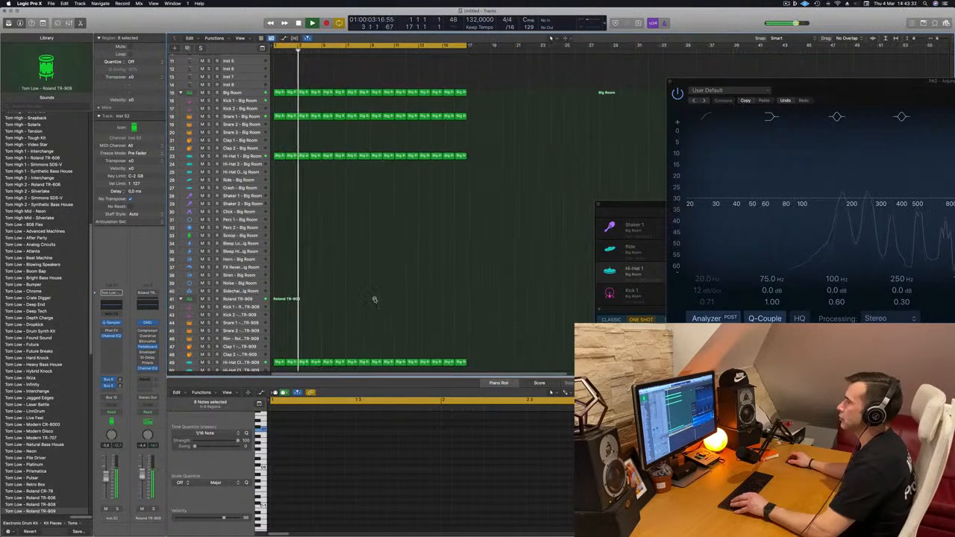
scroll(375, 300, down, 4)
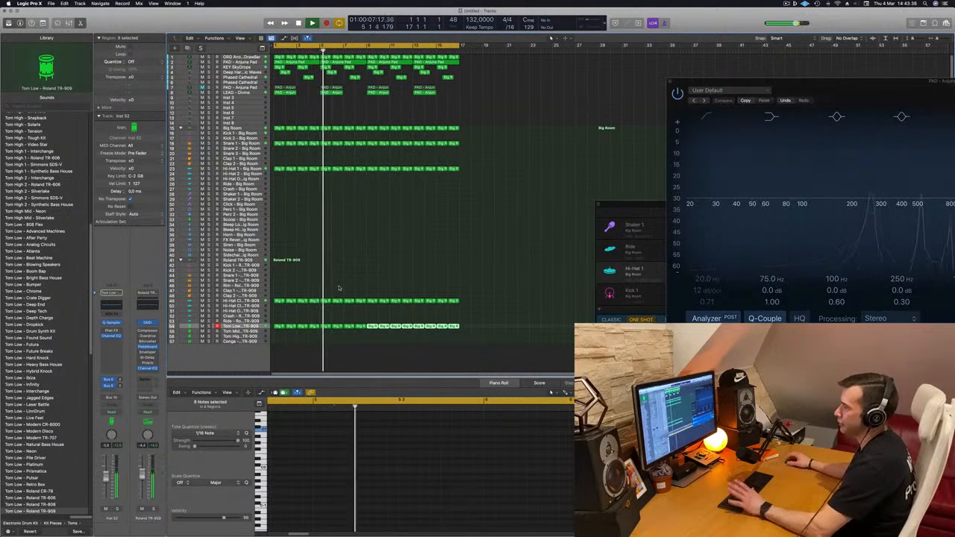
key(Return)
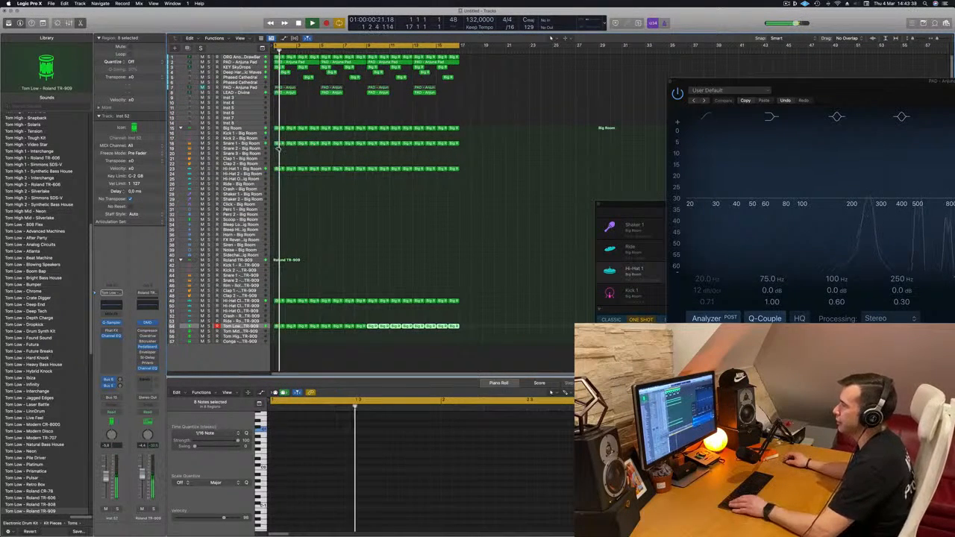
Copy the first Big Room Snare 1 region onto the TR-909 Snare 1 track 44, keeping only its second note, moved two sixteenths later.
click(281, 144)
drag(281, 145, 277, 275)
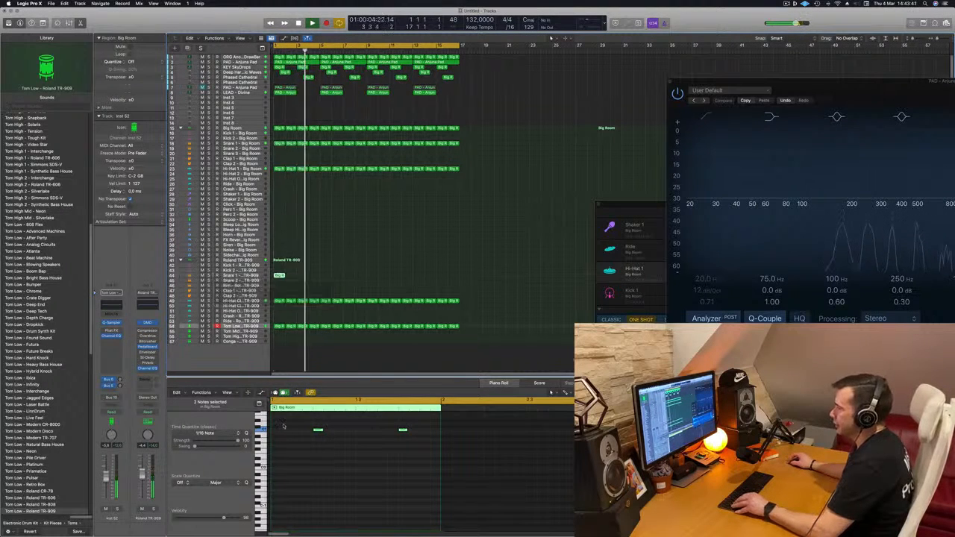
drag(287, 418, 333, 448)
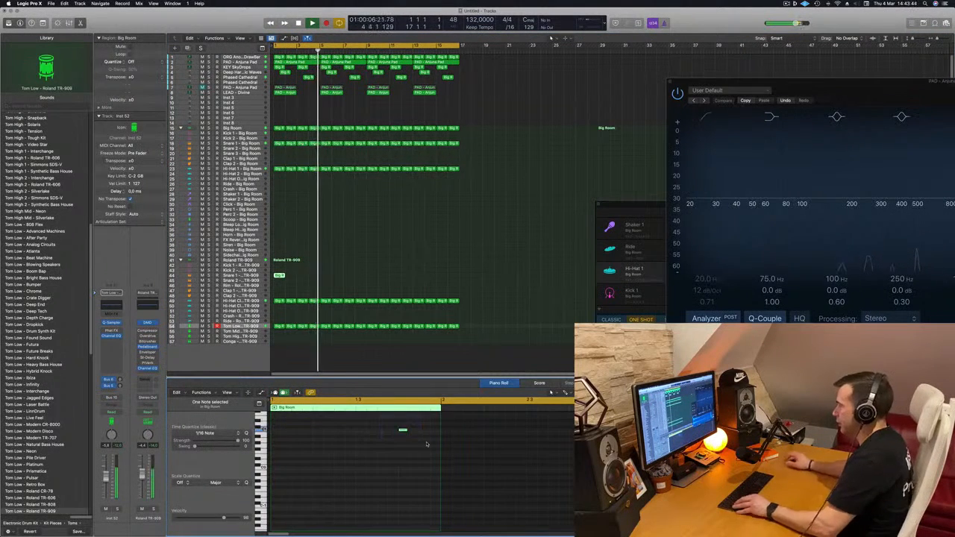
key(Return)
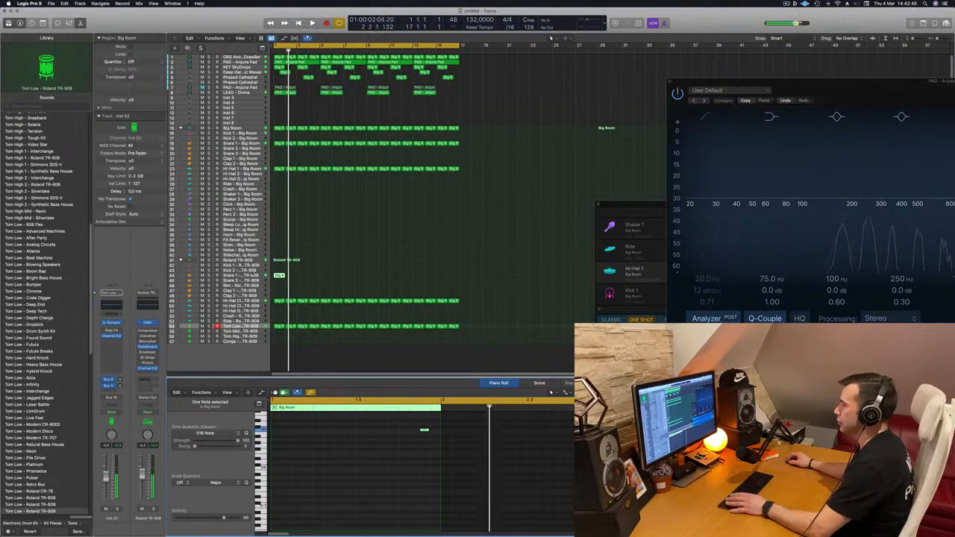
Select the TR-909 Snare 1 track, copy its one-bar region to fill all 16 bars, and replay from the start.
click(250, 275)
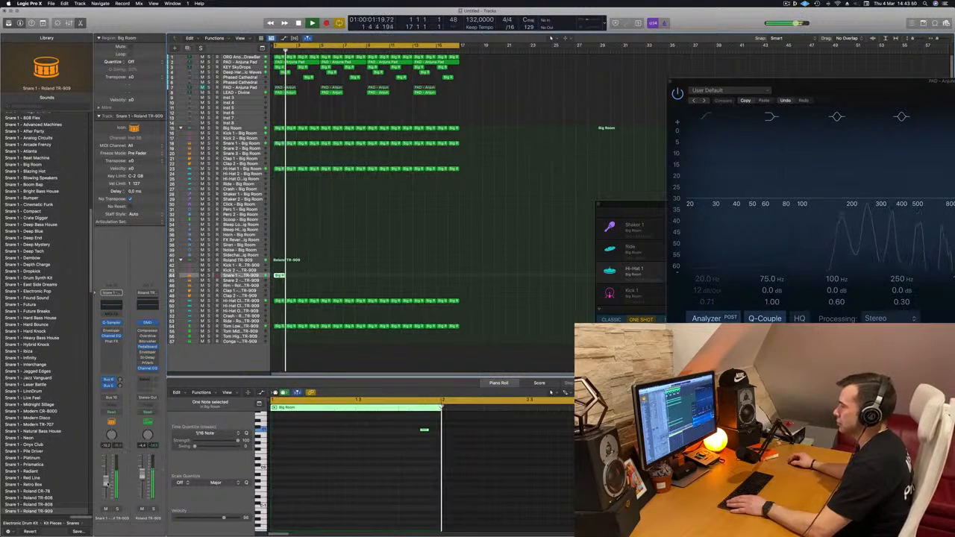
click(217, 275)
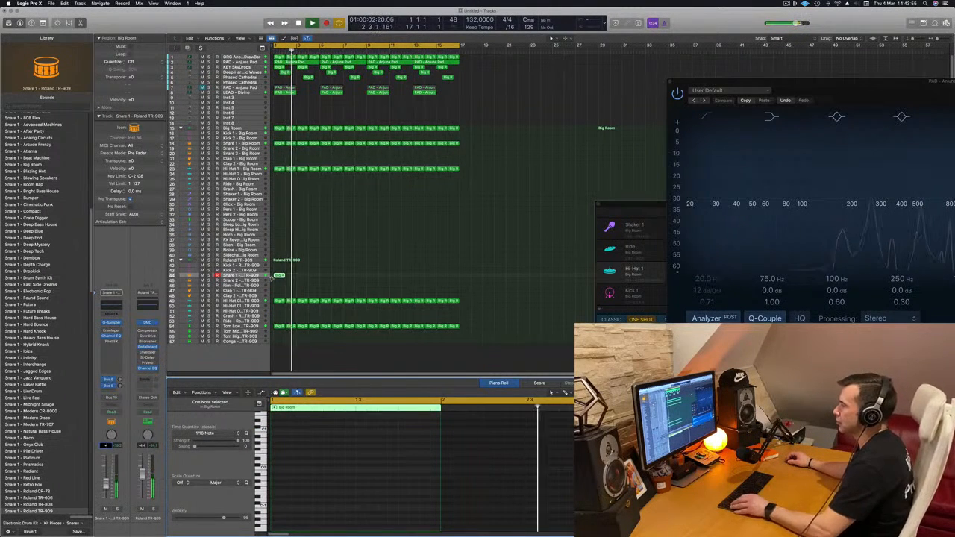
drag(280, 276, 379, 280)
key(space)
key(Return)
key(space)
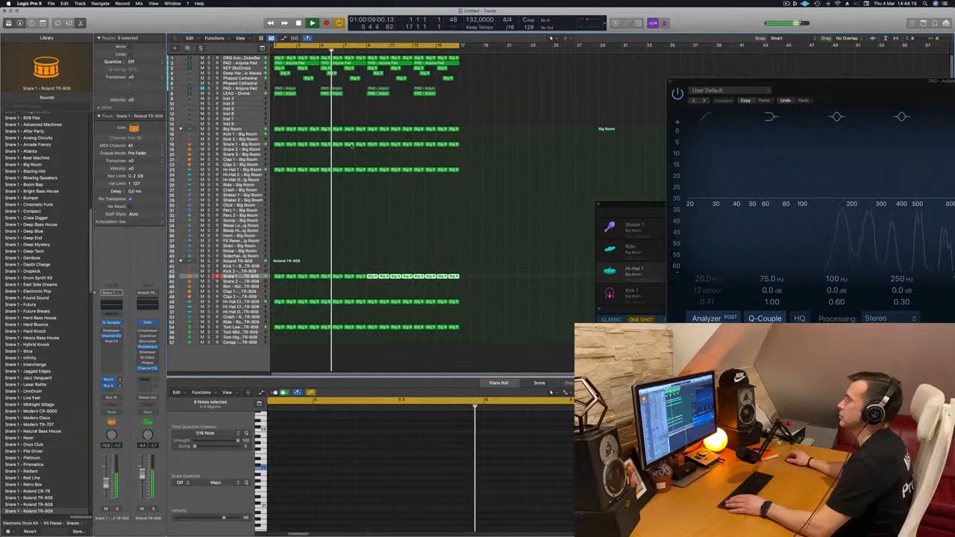
Duplicate the KEY SkyDrops track and select the first region on the original track.
scroll(352, 146, down, 1)
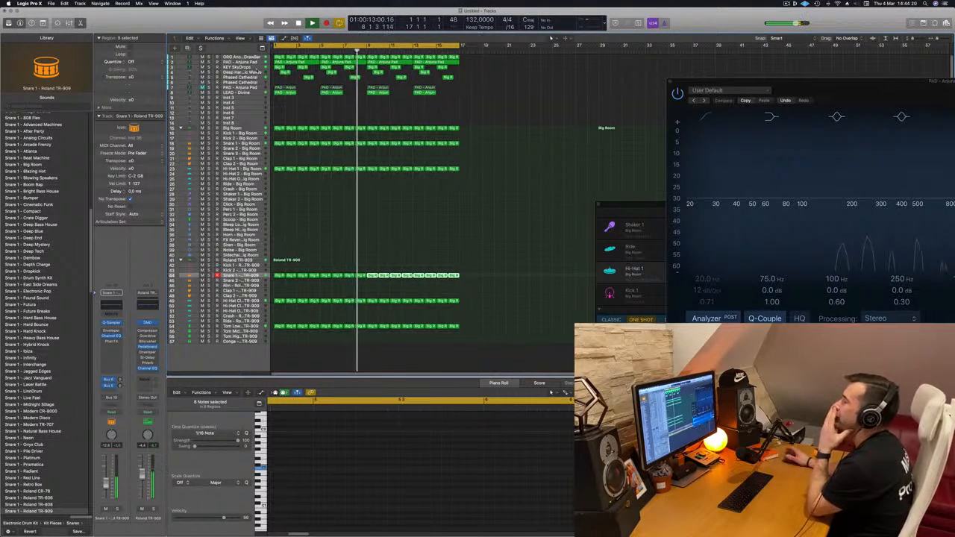
click(298, 107)
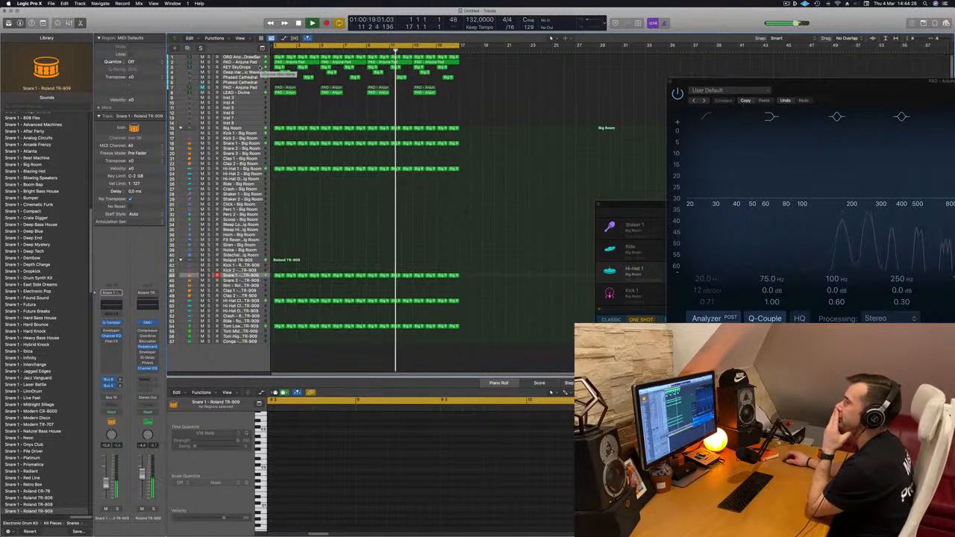
click(251, 68)
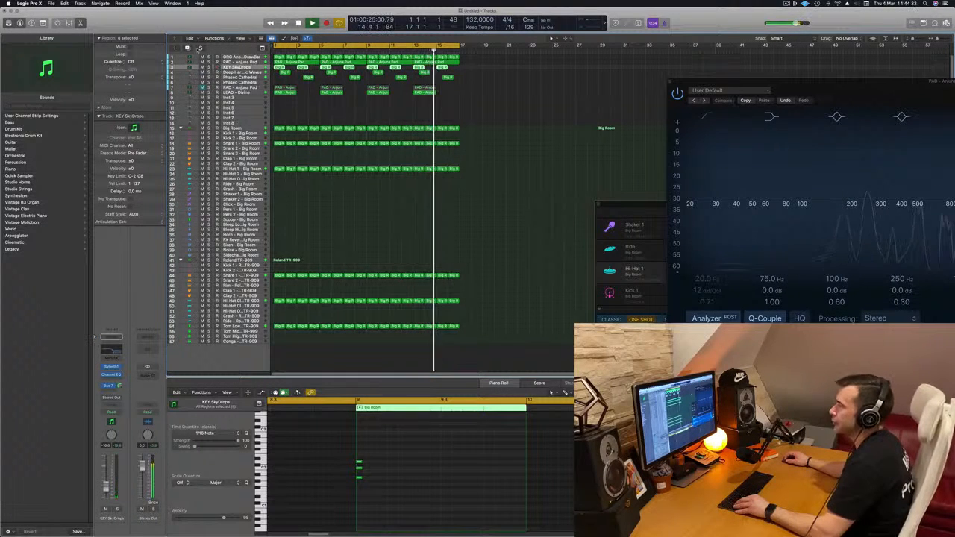
key(super+d)
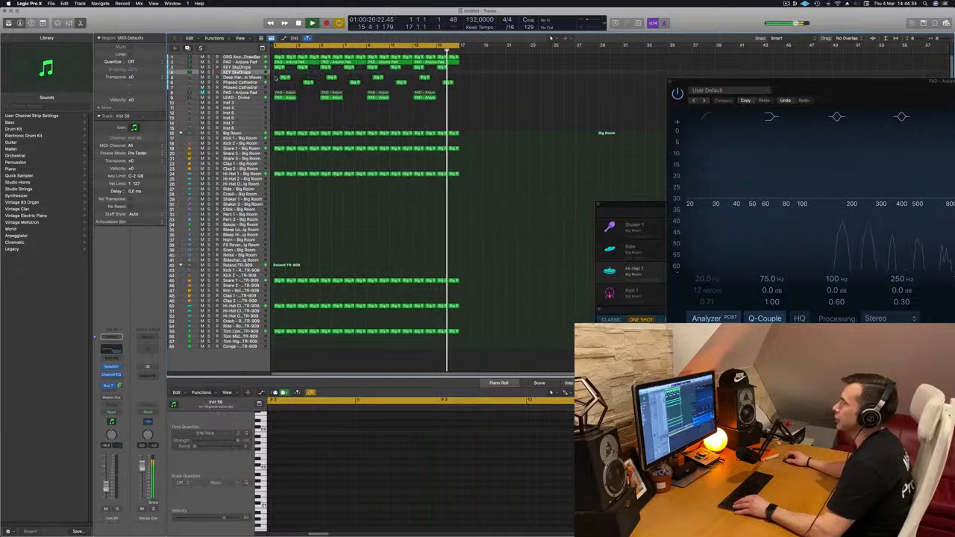
click(280, 67)
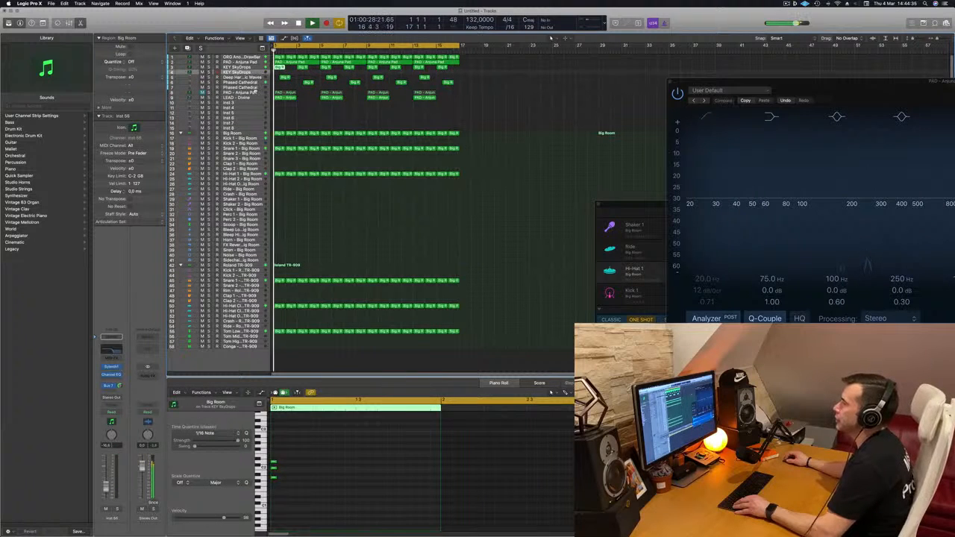
Move the duplicated KEY SkyDrops track below the LEAD - Divine track and enlarge its height with Track Zoom enabled.
drag(258, 74, 258, 100)
key(Return)
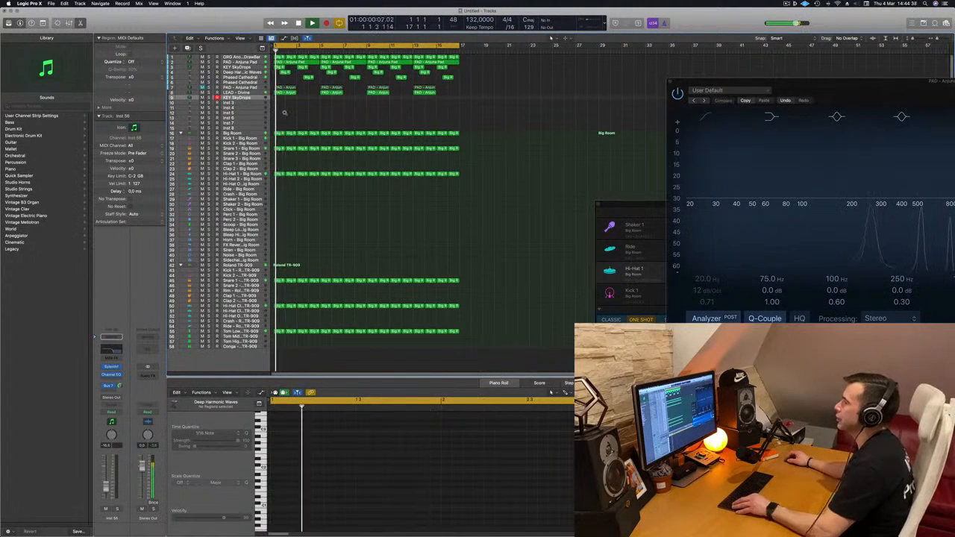
key(super+Right)
key(super+Right)
key(super+Right)
key(super+Right)
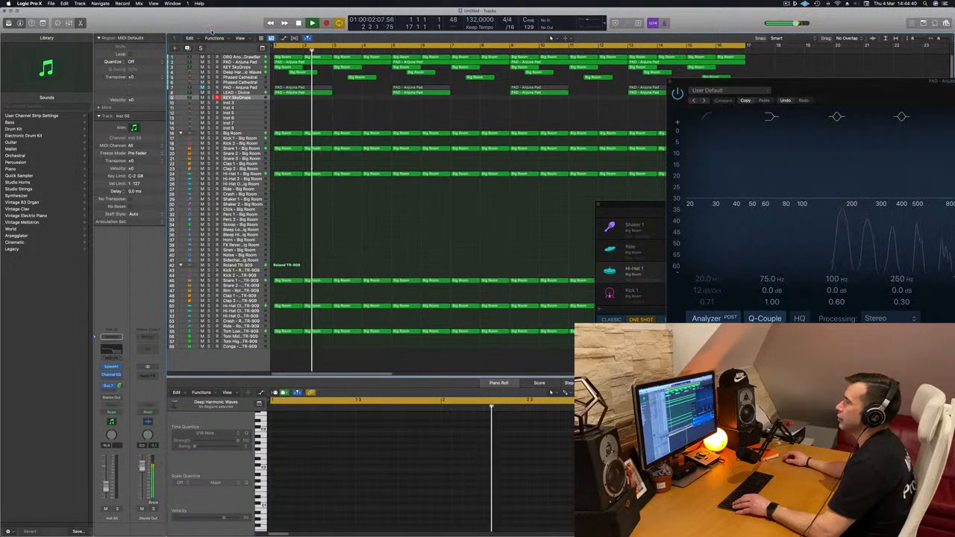
click(43, 23)
click(112, 46)
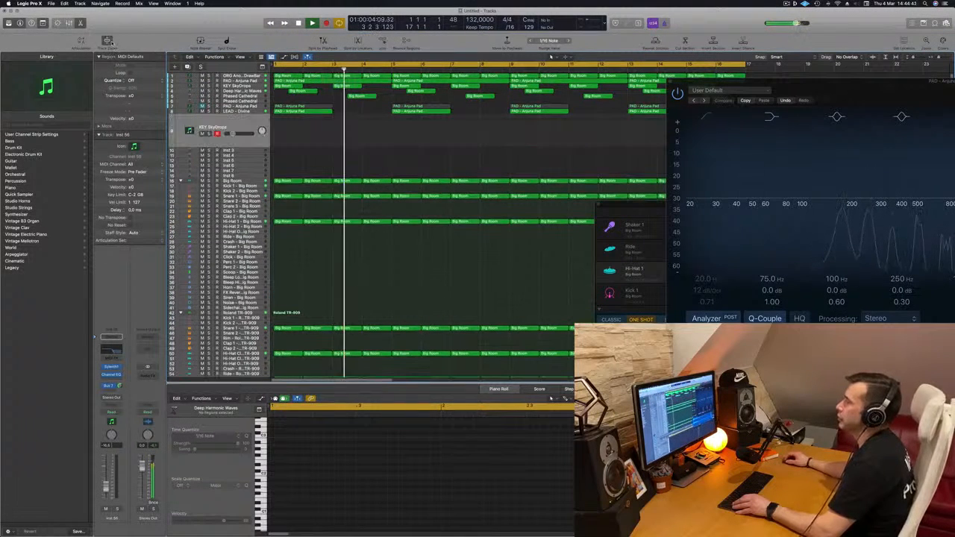
drag(255, 146, 255, 169)
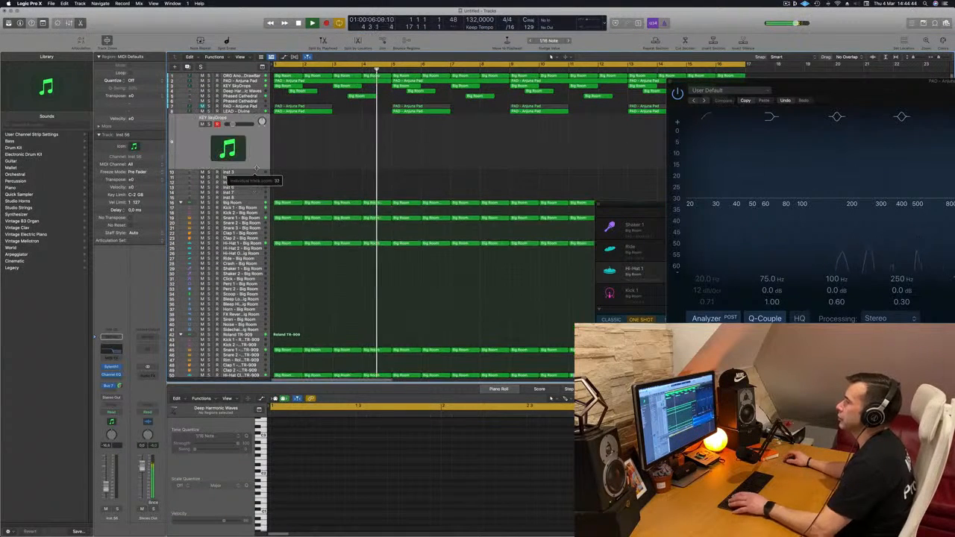
Copy the first region of the original KEY SkyDrops track to bar 1 of the duplicate track and solo the duplicate.
key(Return)
key(space)
click(286, 87)
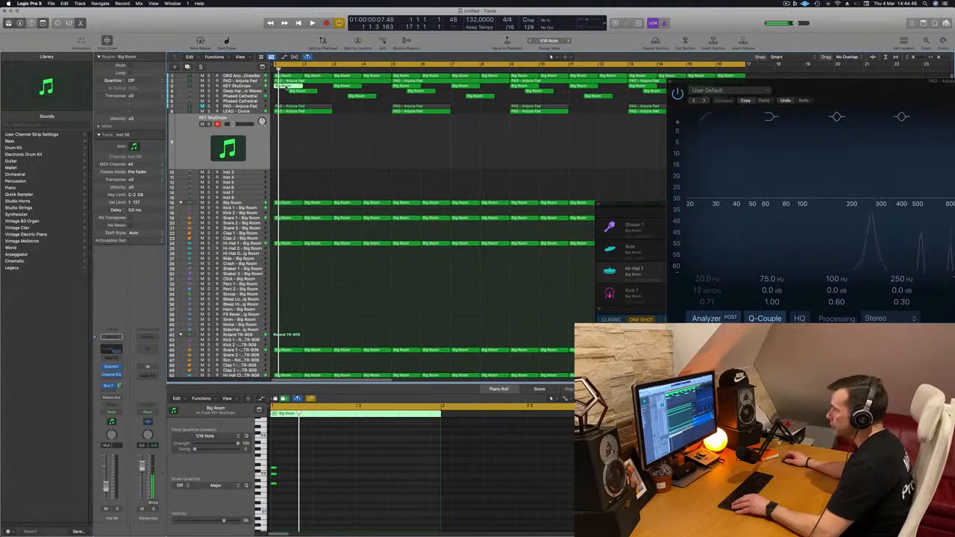
drag(285, 87, 287, 138)
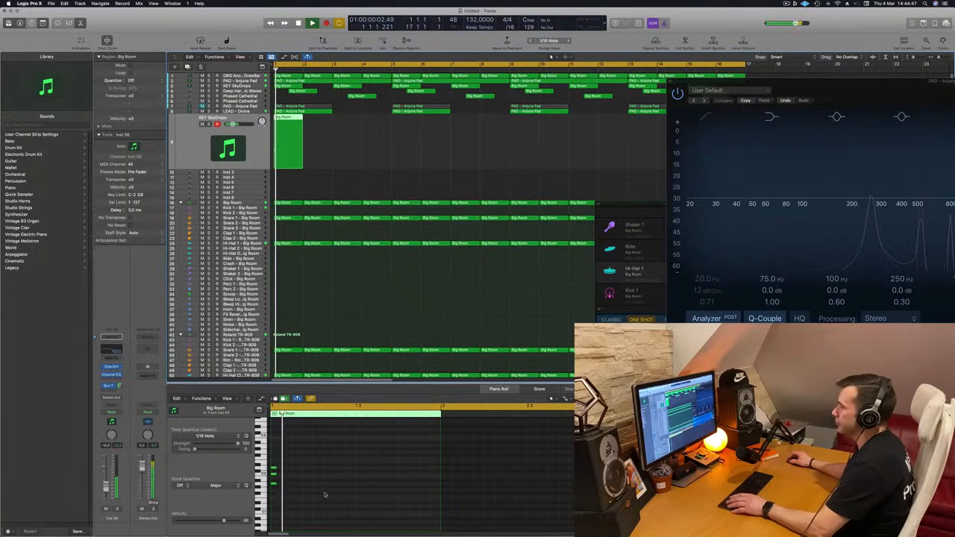
key(space)
key(s)
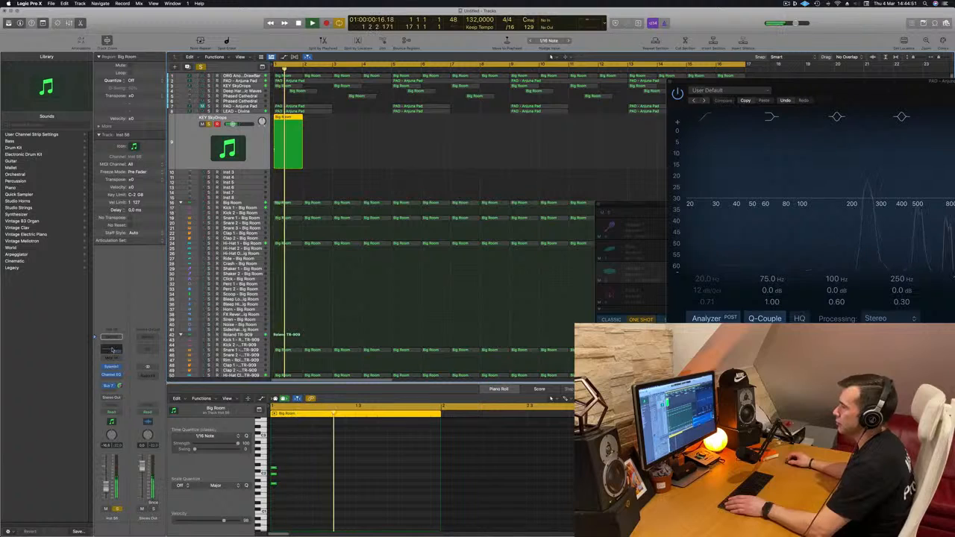
Turn off the high-cut band in the duplicate track's Channel EQ and transpose its three chord notes up one octave.
click(111, 375)
click(788, 124)
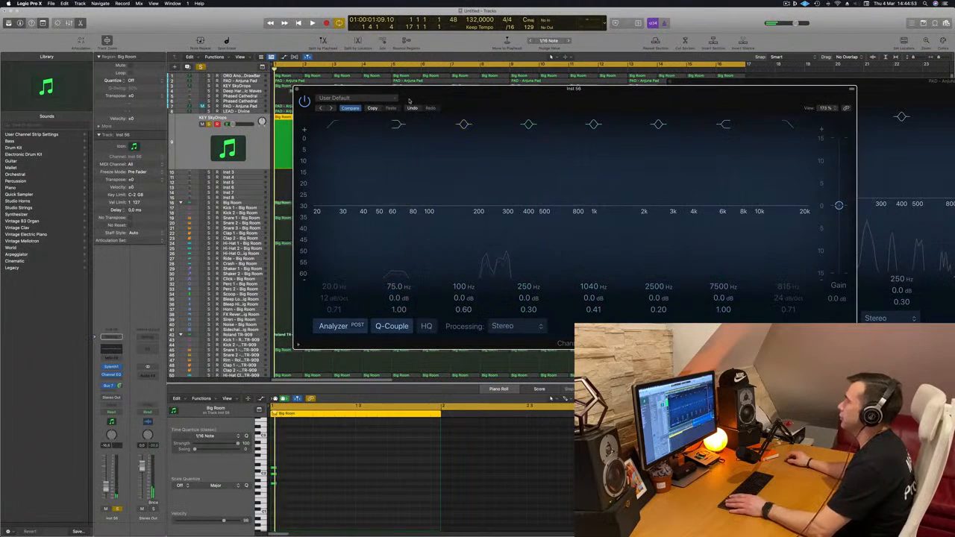
drag(305, 90, 678, 82)
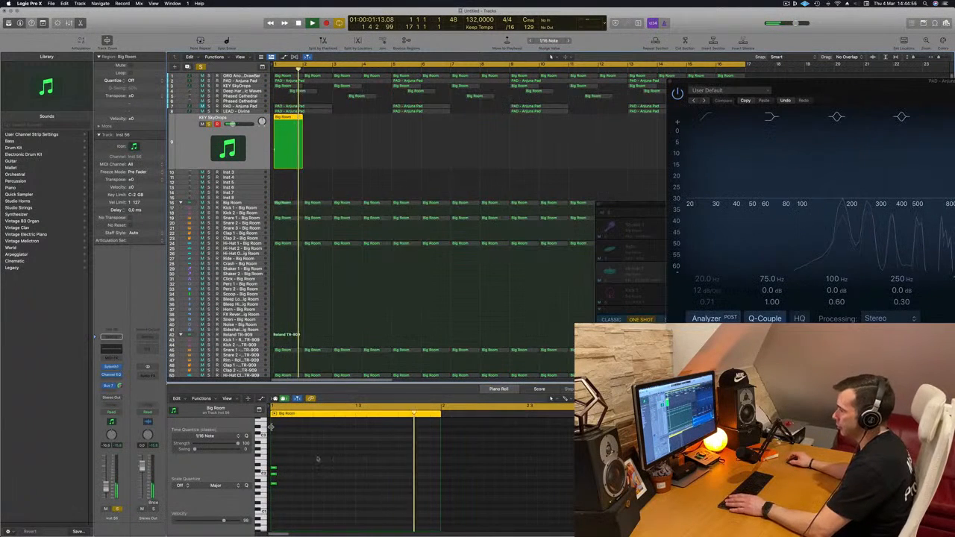
drag(318, 456, 265, 510)
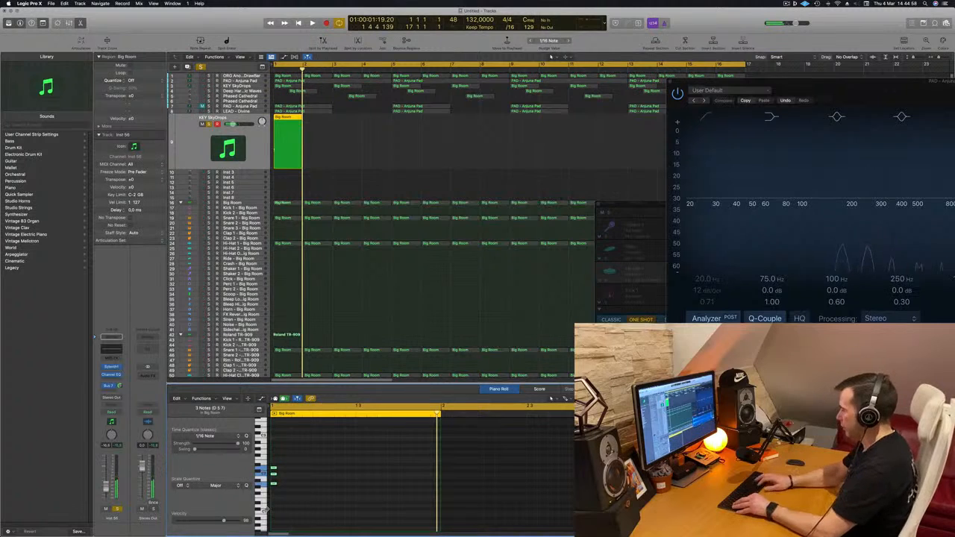
key(alt+shift+Up)
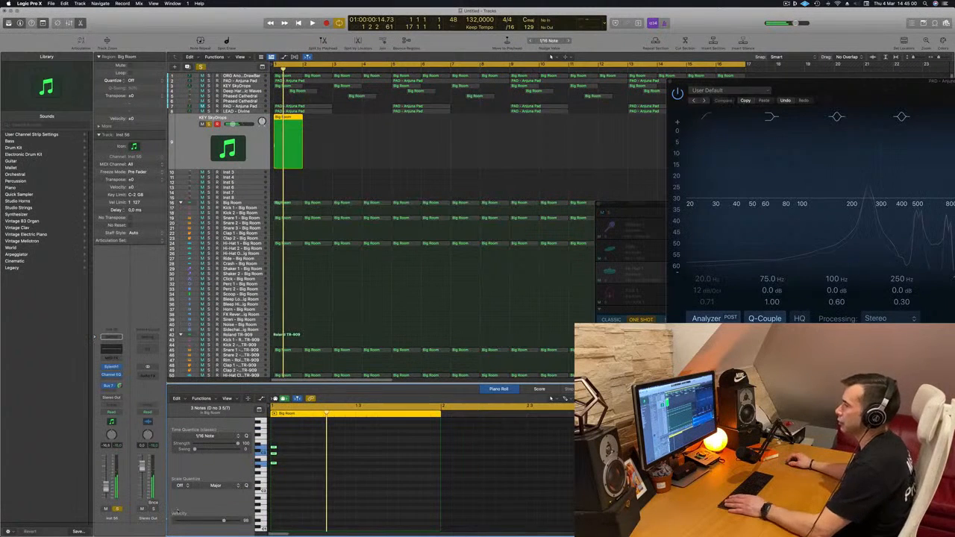
Load the factory bank Sylenth1 Definitive Collection in the duplicate track's Sylenth1 instrument.
click(110, 368)
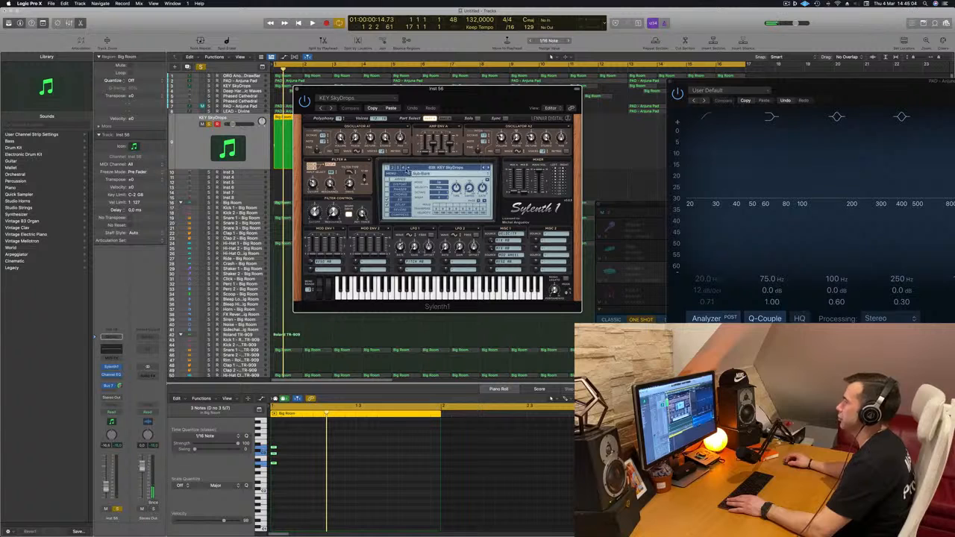
click(391, 173)
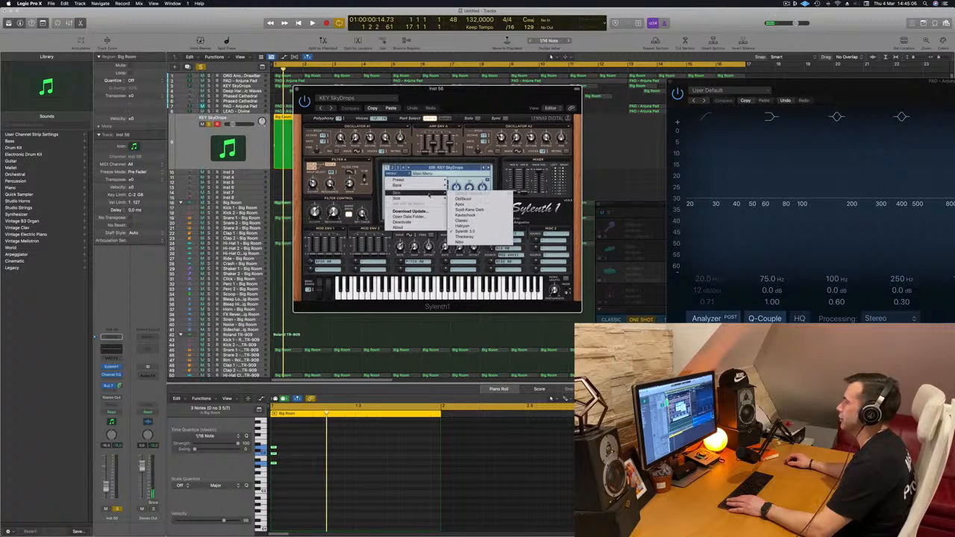
mouse_move(423, 194)
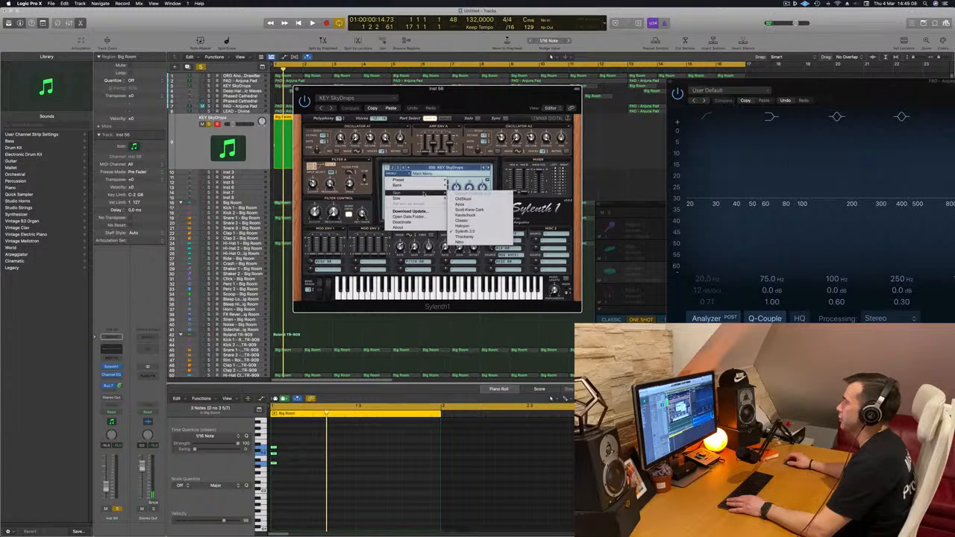
mouse_move(474, 188)
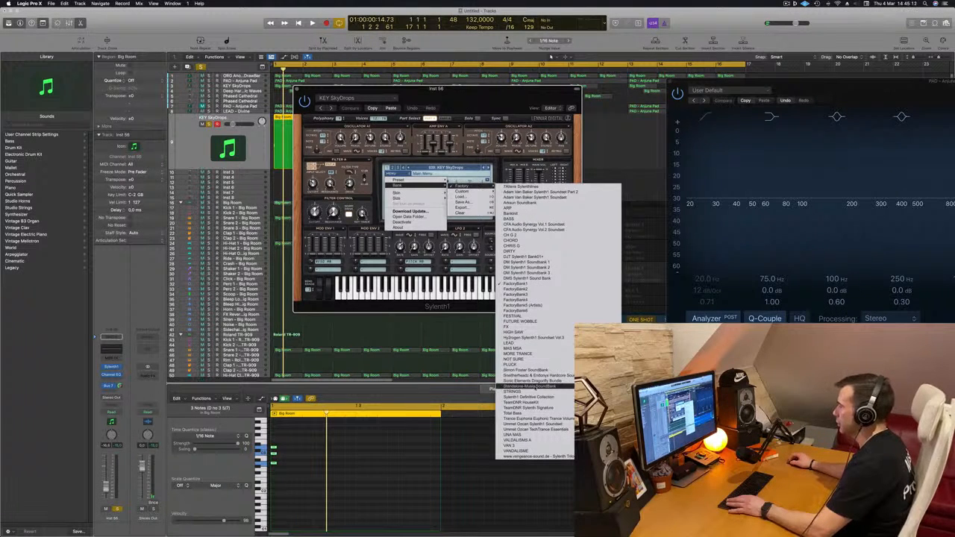
click(537, 399)
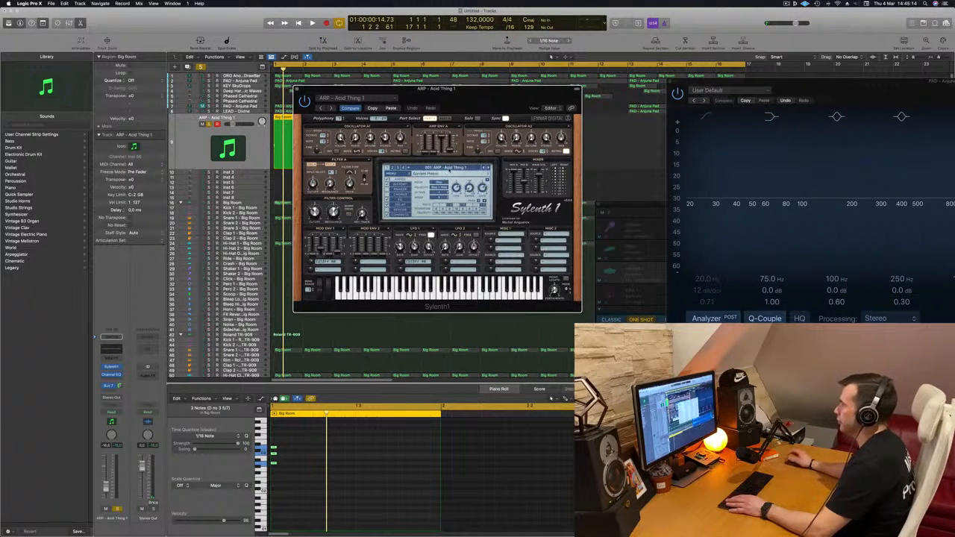
Load the LEAD - 80's Cop preset in Sylenth1 and audition it with the soloed chord.
click(448, 168)
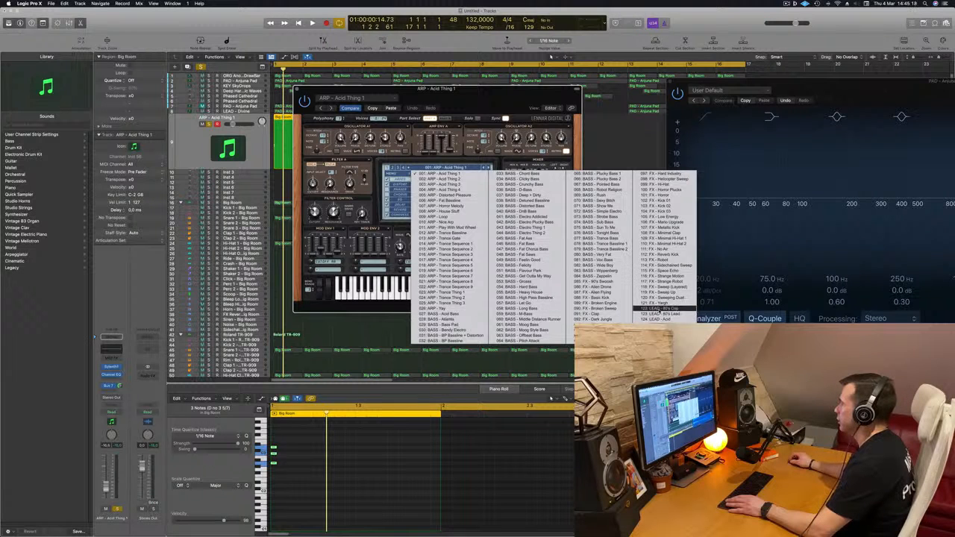
click(660, 308)
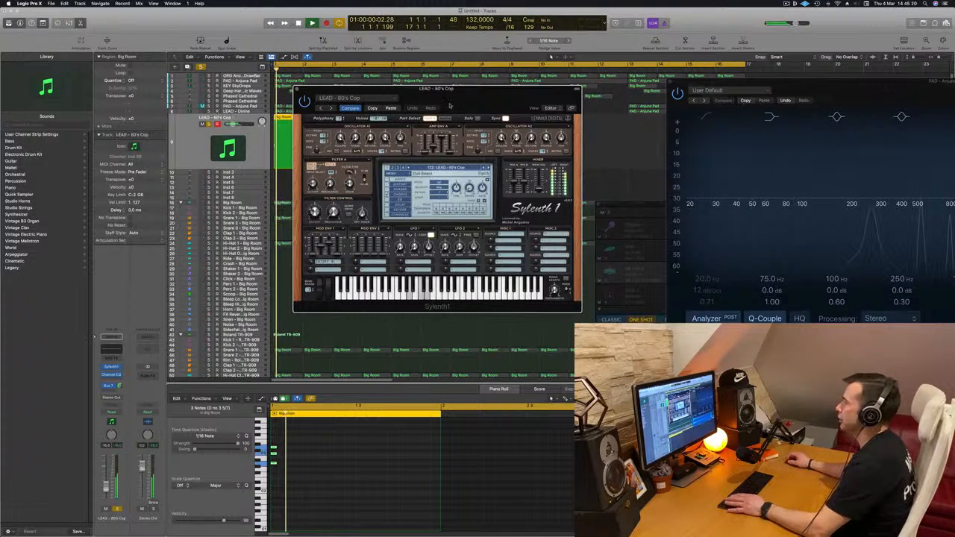
drag(463, 95, 671, 124)
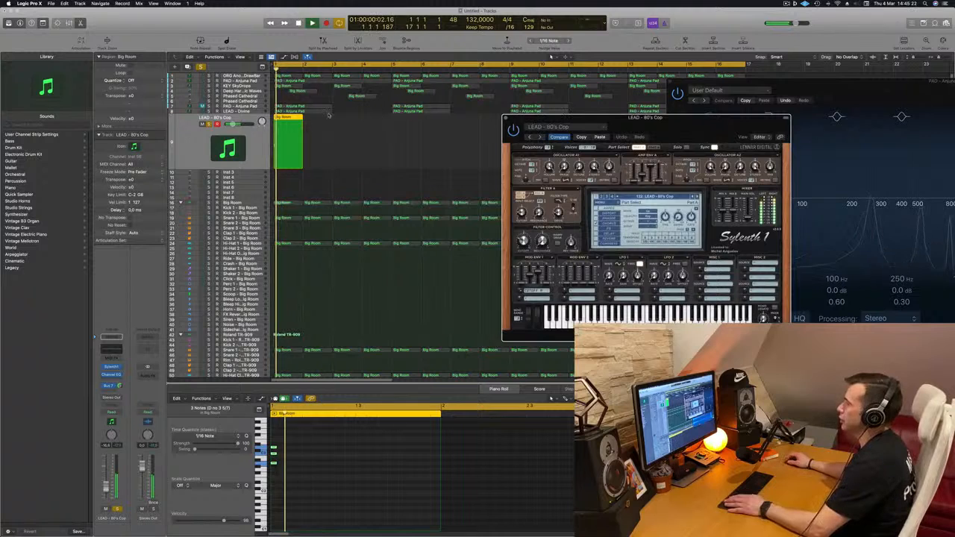
key(space)
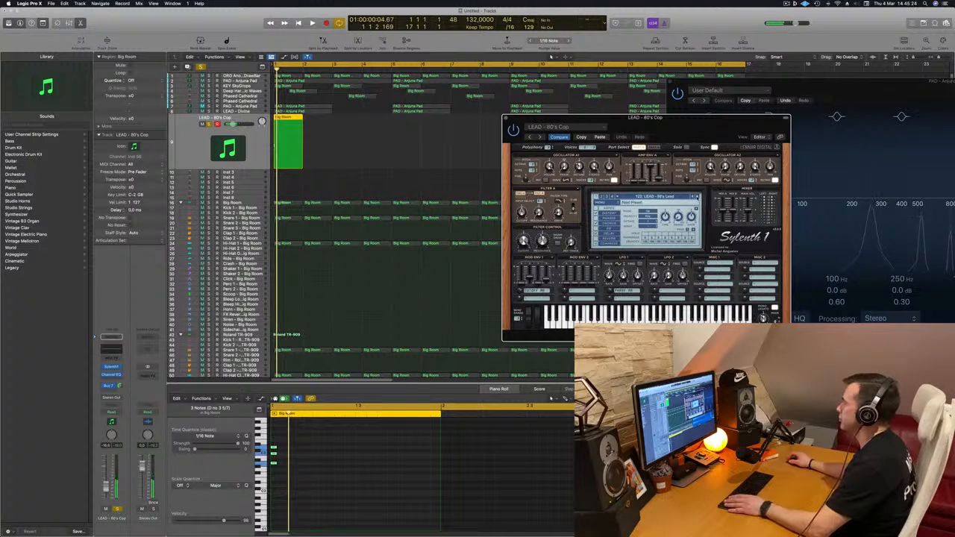
key(space)
Audition the following Sylenth1 lead presets one by one with the soloed chord, up to LEAD - Bad Ass Saw.
key(space)
click(697, 197)
key(space)
key(space)
click(697, 197)
key(space)
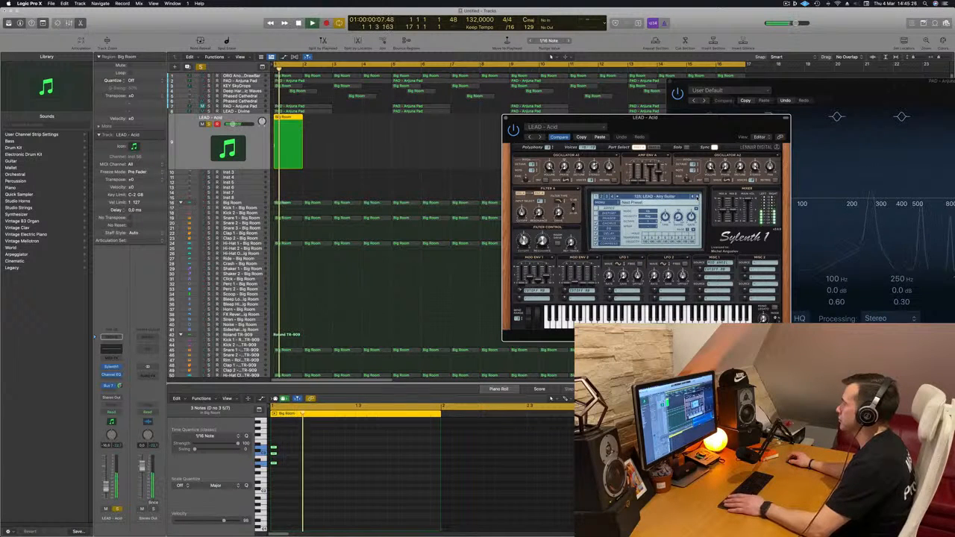
key(space)
click(697, 197)
key(space)
key(space)
click(697, 197)
key(space)
key(space)
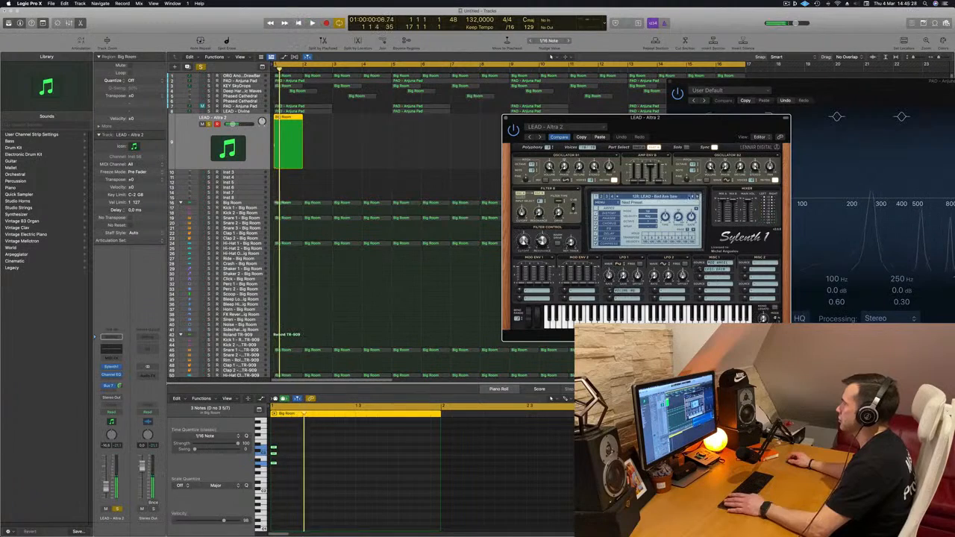
Load the LEAD - Basic Super Saw preset from the Sylenth1 preset list.
click(677, 197)
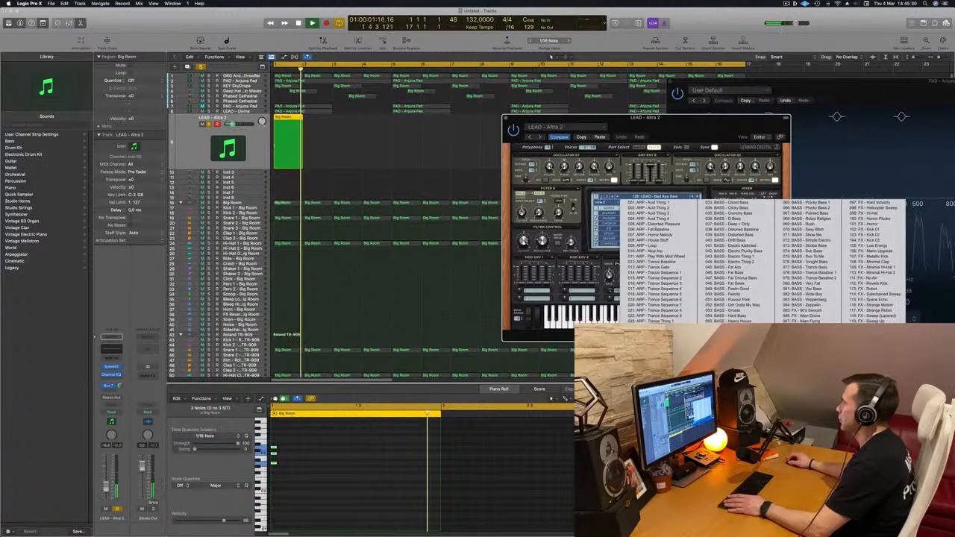
click(697, 197)
click(657, 197)
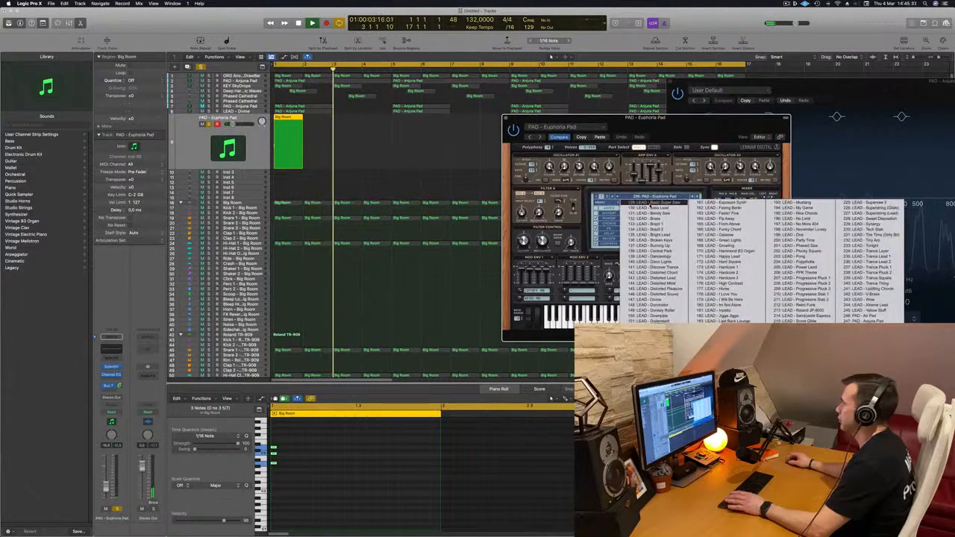
click(644, 199)
drag(651, 117, 582, 105)
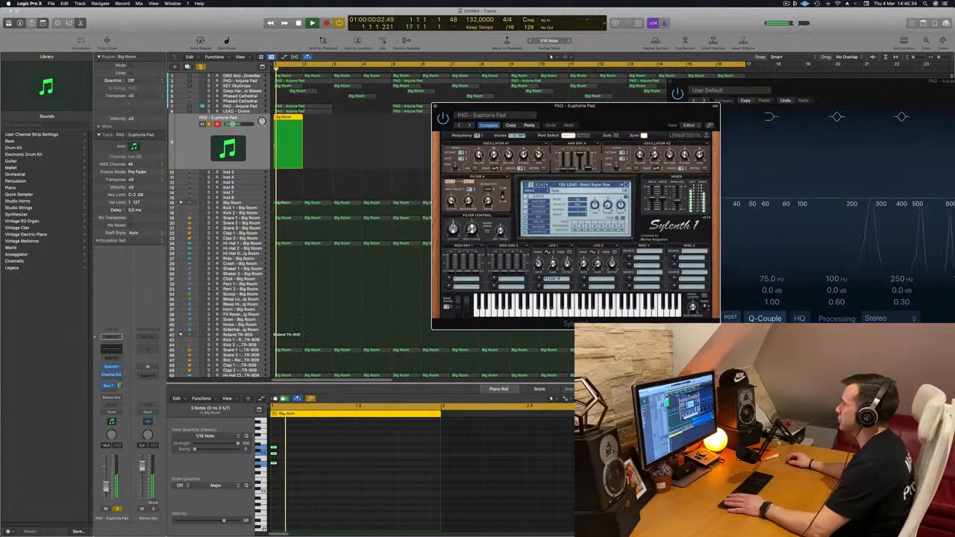
Advance through the Sylenth1 lead presets to LEAD - Brazil 1, replaying the chord from the start for each one.
click(627, 185)
key(Return)
click(628, 185)
key(Return)
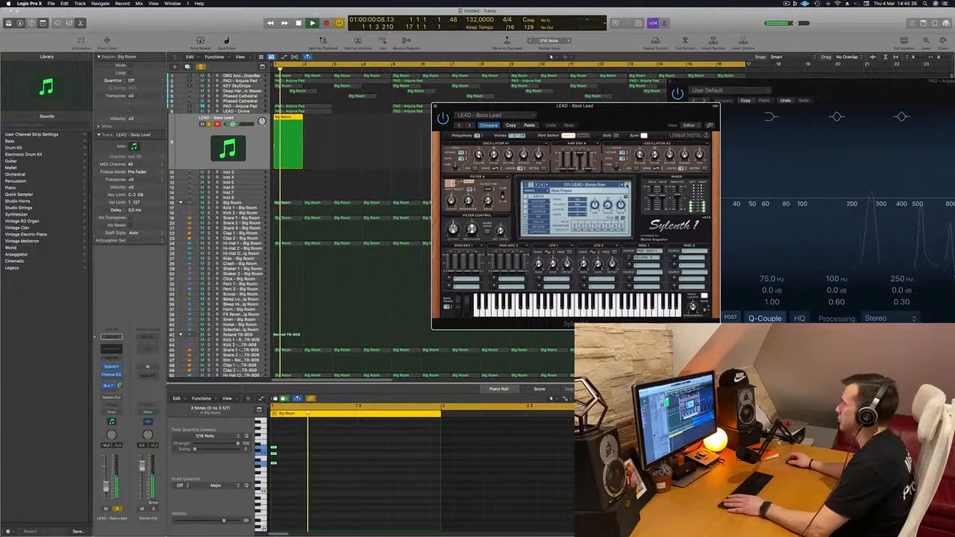
click(628, 185)
key(Return)
click(627, 185)
key(Return)
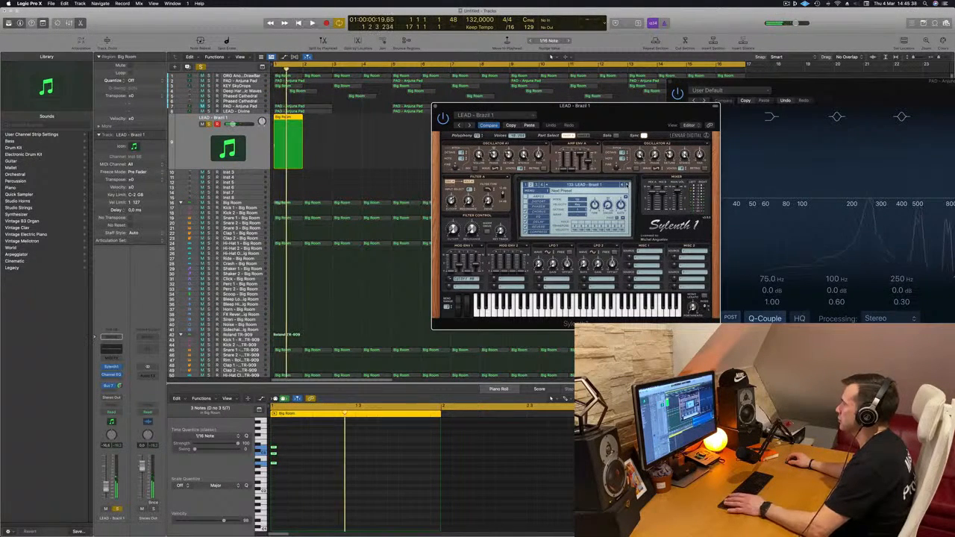
key(Return)
Copy the one-bar LEAD - Brazil 1 region to bar 2, leaving both regions selected.
key(Return)
drag(646, 106, 771, 106)
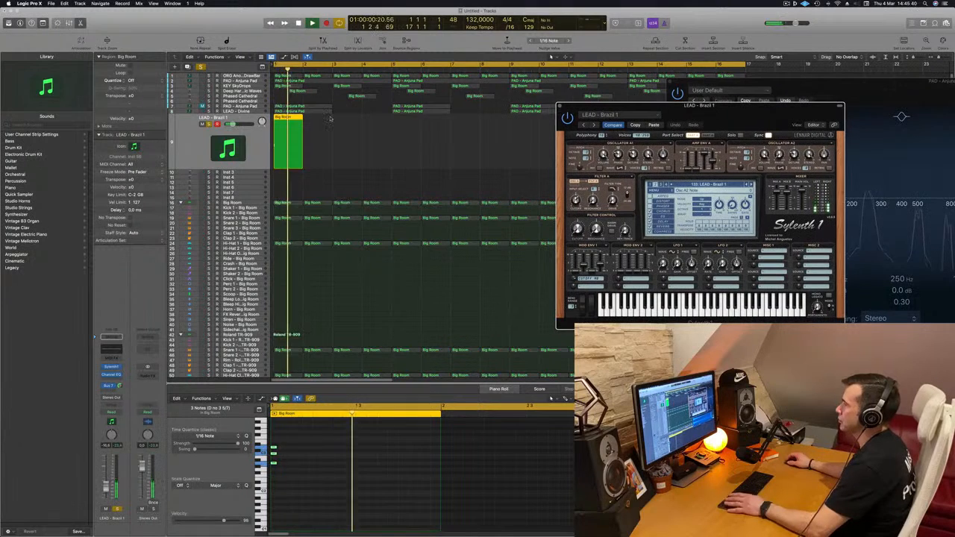
key(Return)
mouse_move(288, 119)
mouse_down()
mouse_move(321, 127)
mouse_move(280, 129)
mouse_up()
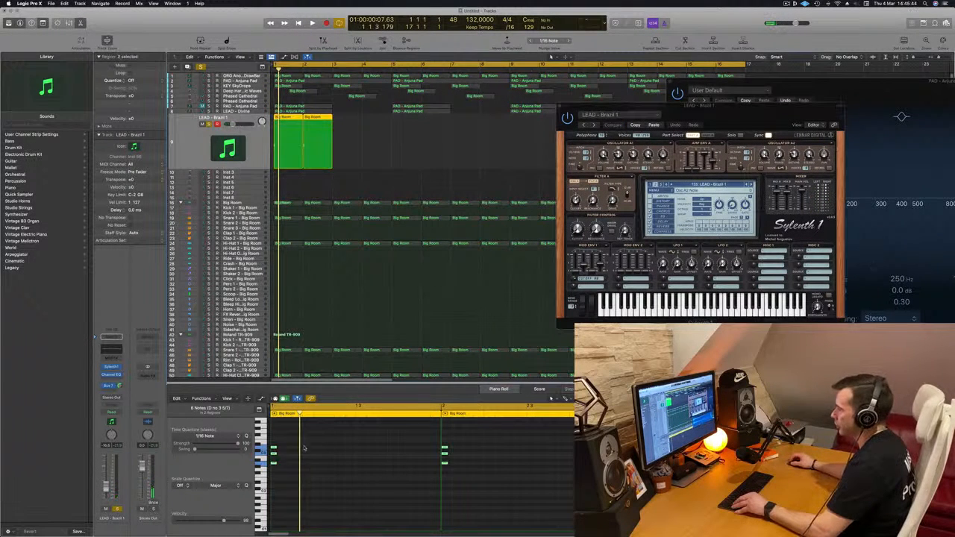
scroll(298, 455, up, 4)
scroll(295, 443, down, 1)
key(super+a)
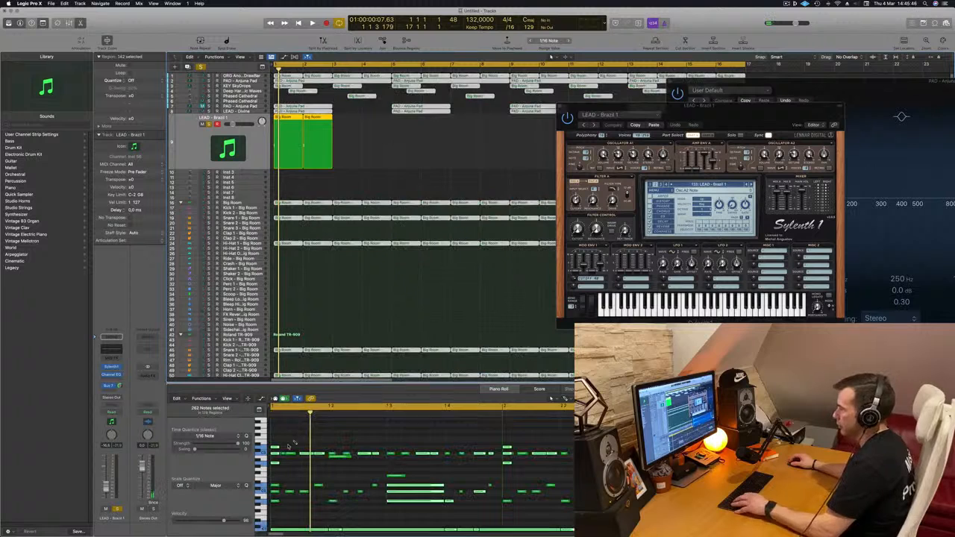
key(super+z)
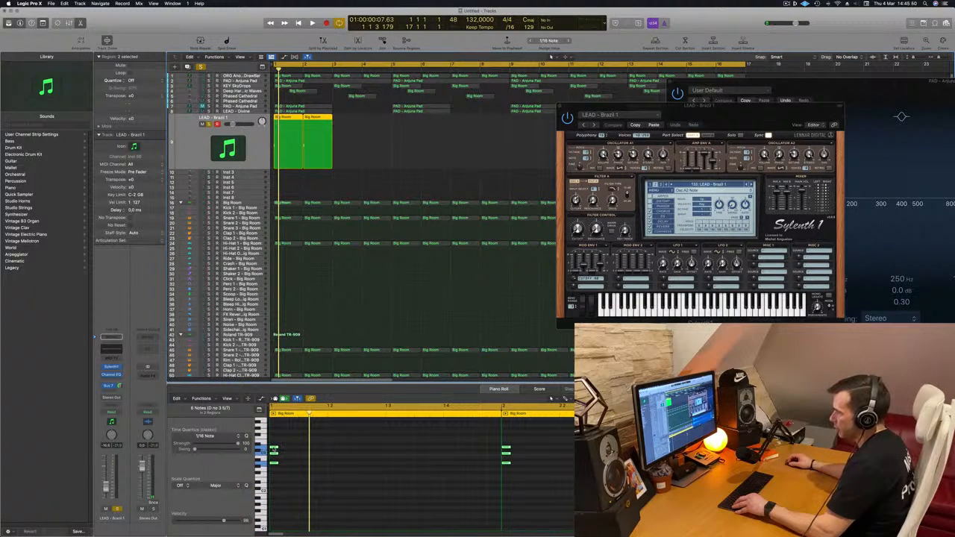
Copy the opening chord in both regions three sixteenths later, and add another copy three sixteenths after that.
drag(274, 450, 317, 451)
key(space)
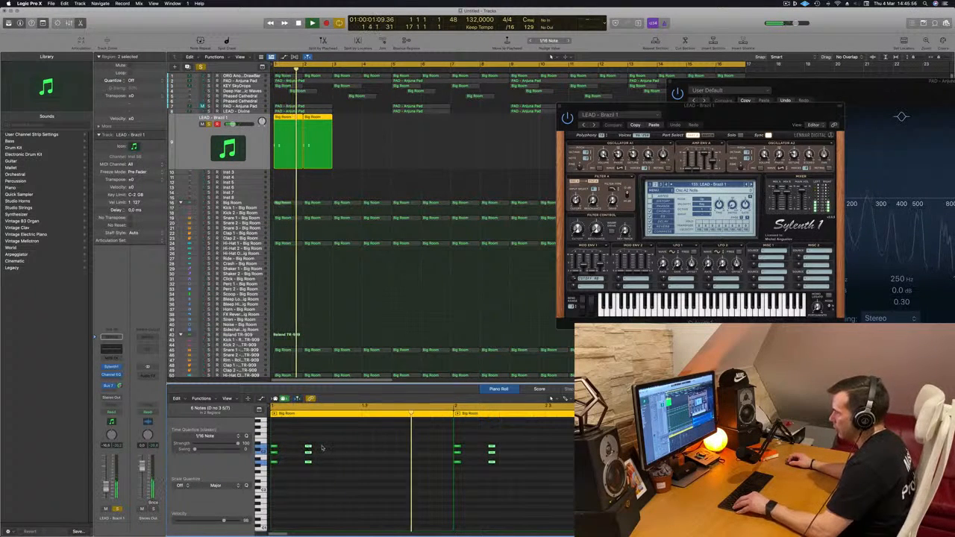
drag(308, 450, 343, 451)
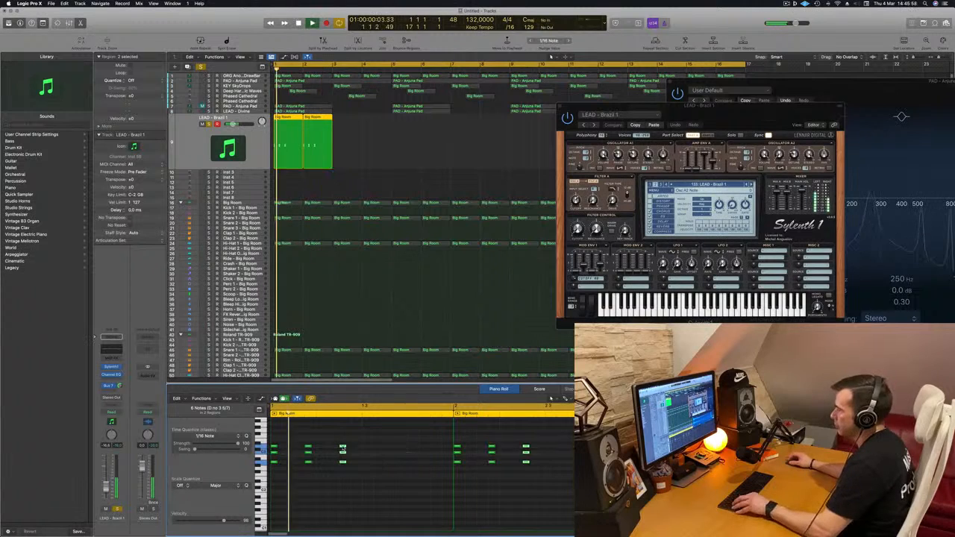
Copy all the chord notes in both LEAD - Brazil 1 regions half a bar later to fill out each bar.
scroll(355, 451, down, 3)
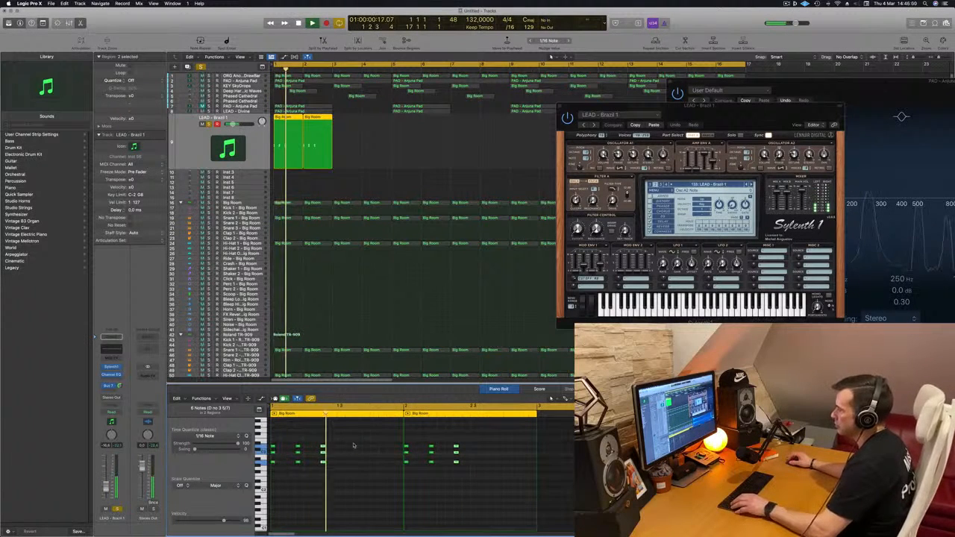
click(338, 451)
key(super+a)
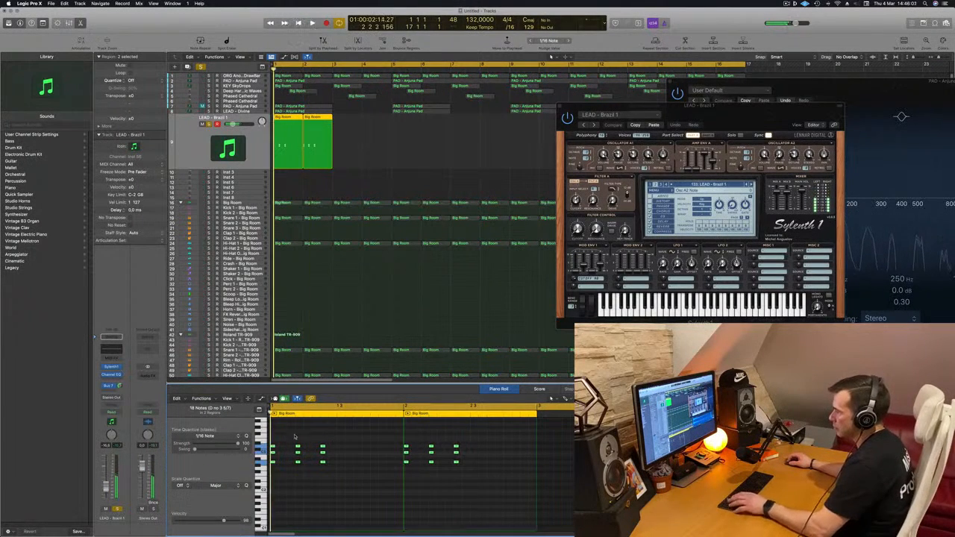
drag(270, 448, 338, 451)
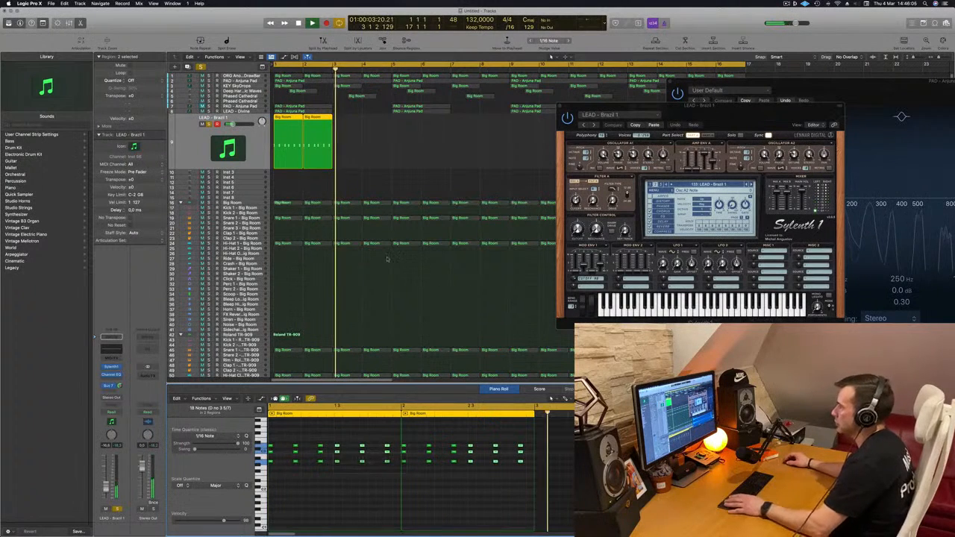
Turn off solo on the LEAD - Brazil 1 track and raise its volume slightly while playing the full mix.
key(space)
key(space)
key(space)
key(space)
key(space)
click(208, 125)
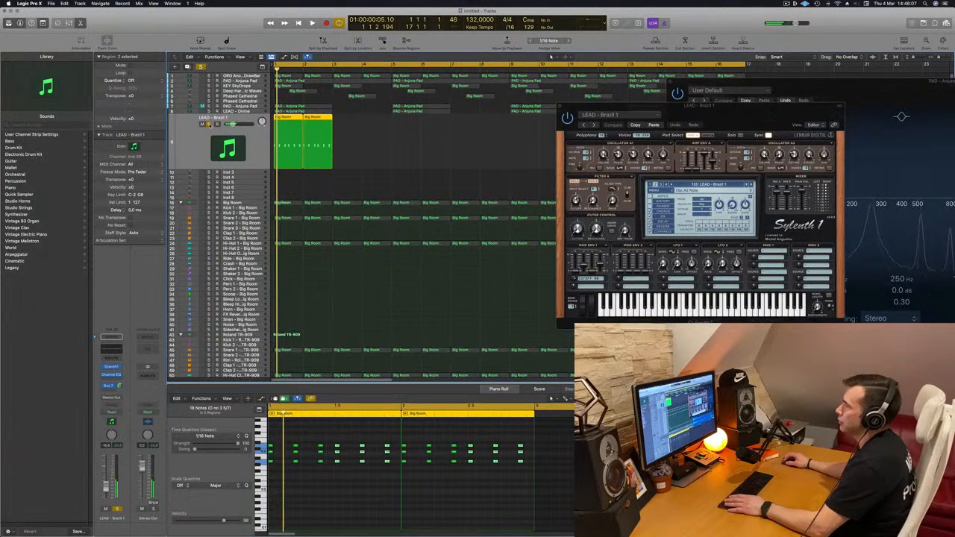
key(space)
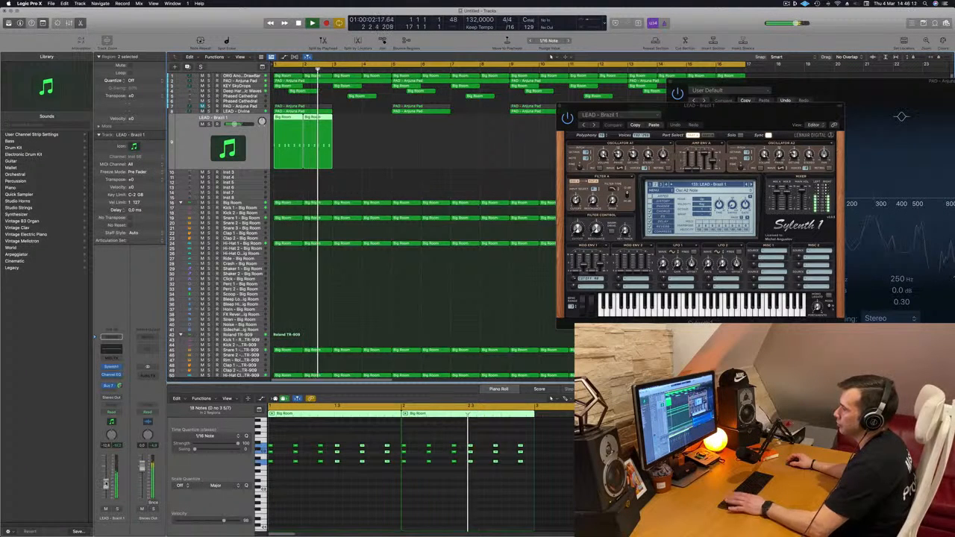
drag(105, 488, 105, 486)
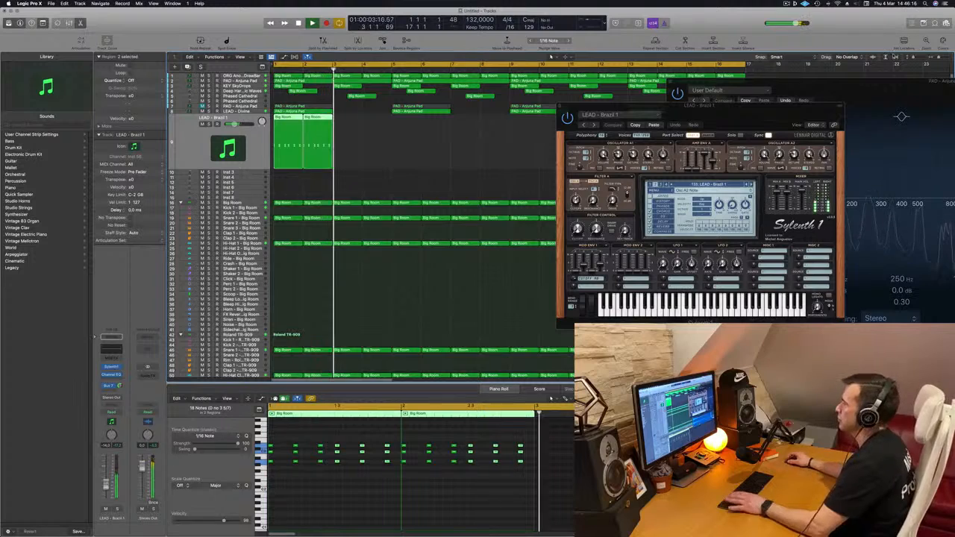
Repeat the two LEAD - Brazil 1 regions along their track until they fill all 16 bars.
drag(672, 106, 312, 263)
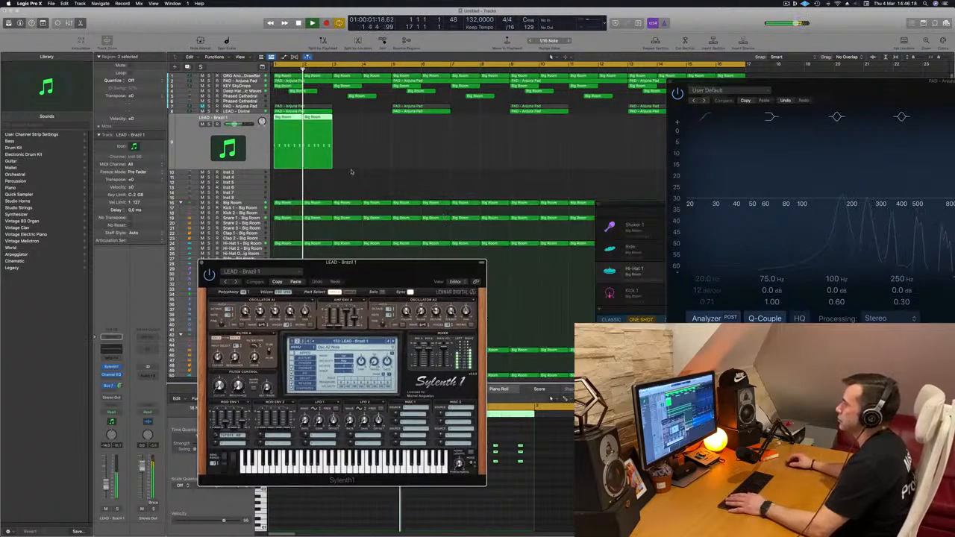
key(space)
scroll(336, 143, left, 2)
scroll(335, 142, left, 1)
click(284, 117)
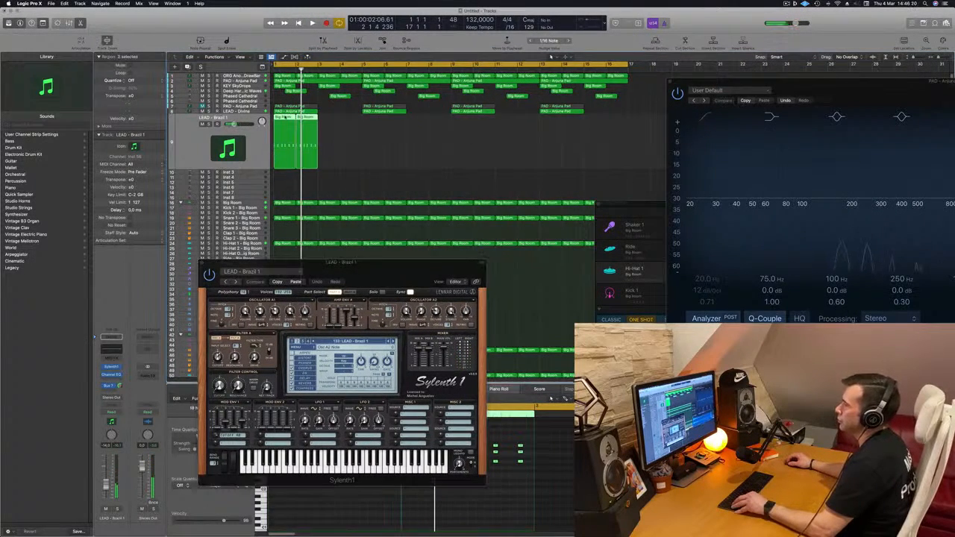
key(super+r)
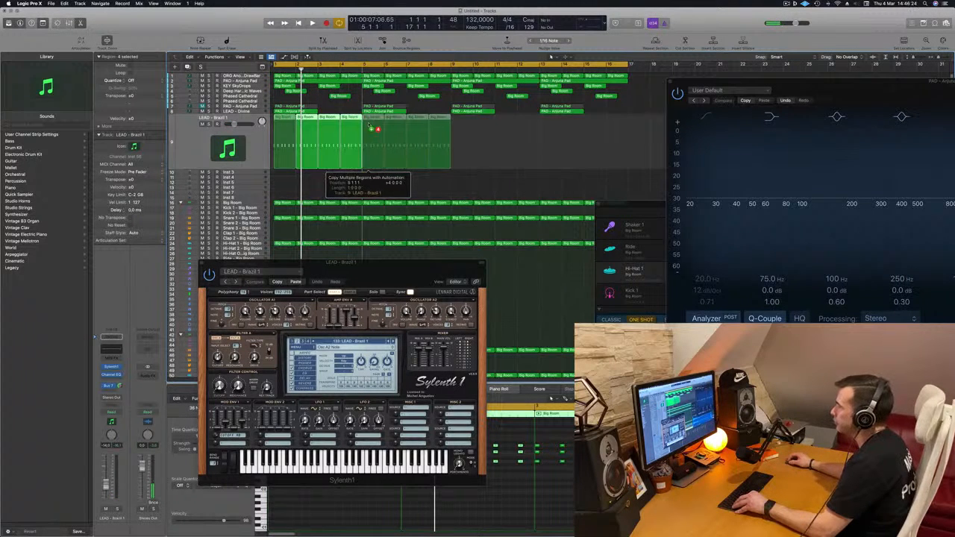
key(super+r)
drag(476, 142, 293, 150)
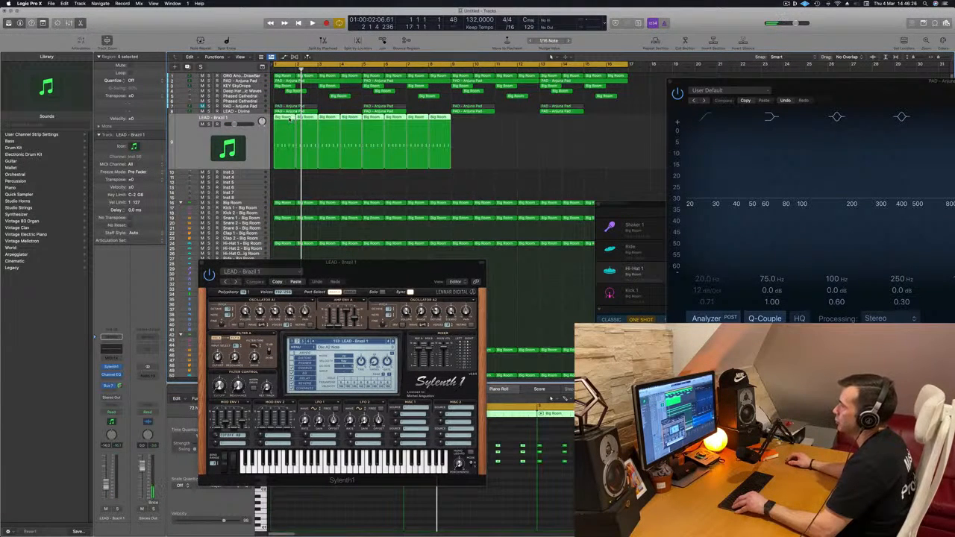
key(super+r)
key(Return)
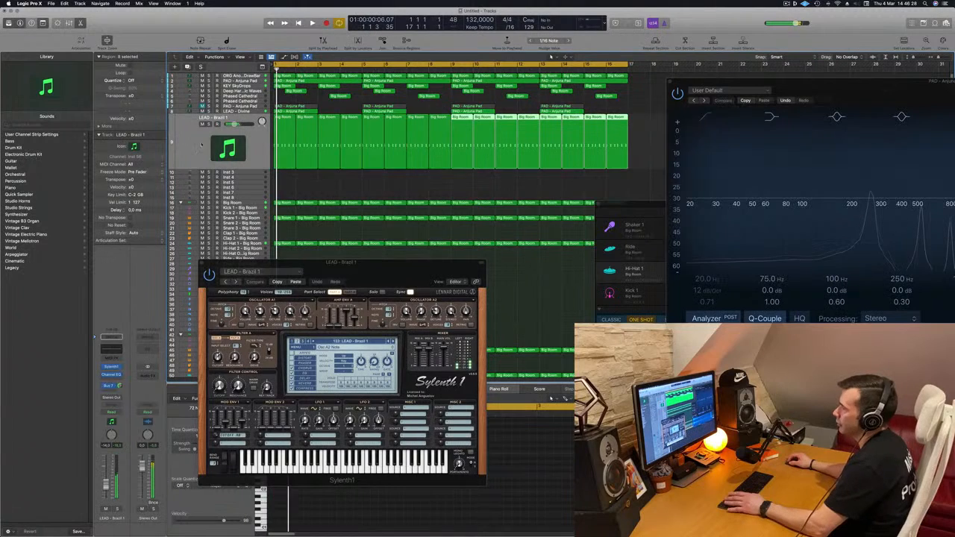
Play the arrangement and lower the Bus 7 send level on the LEAD - Brazil 1 channel.
key(space)
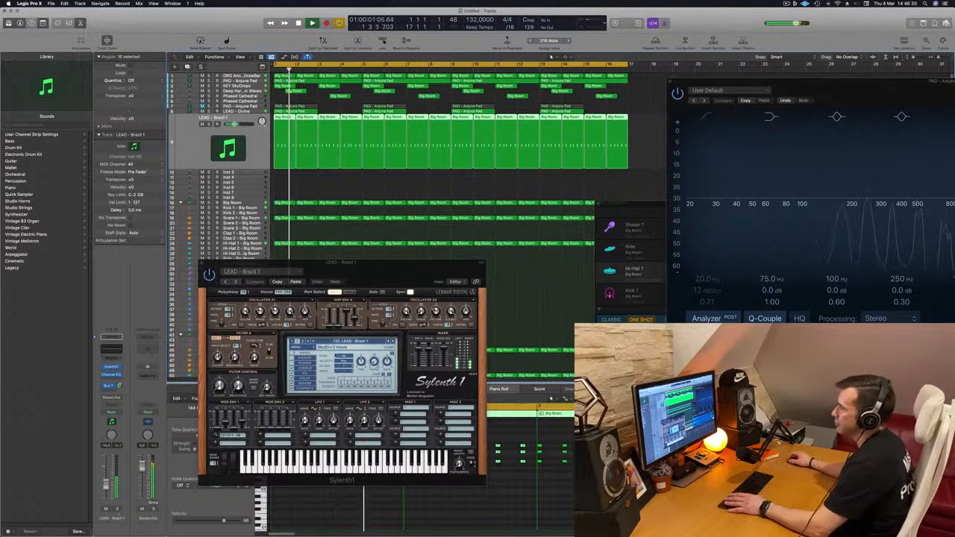
drag(389, 280, 460, 227)
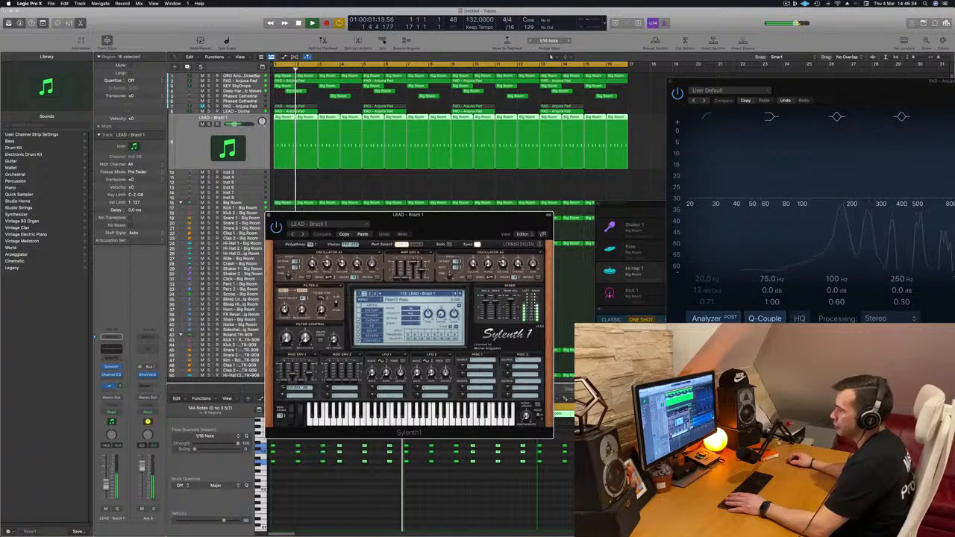
drag(119, 386, 120, 400)
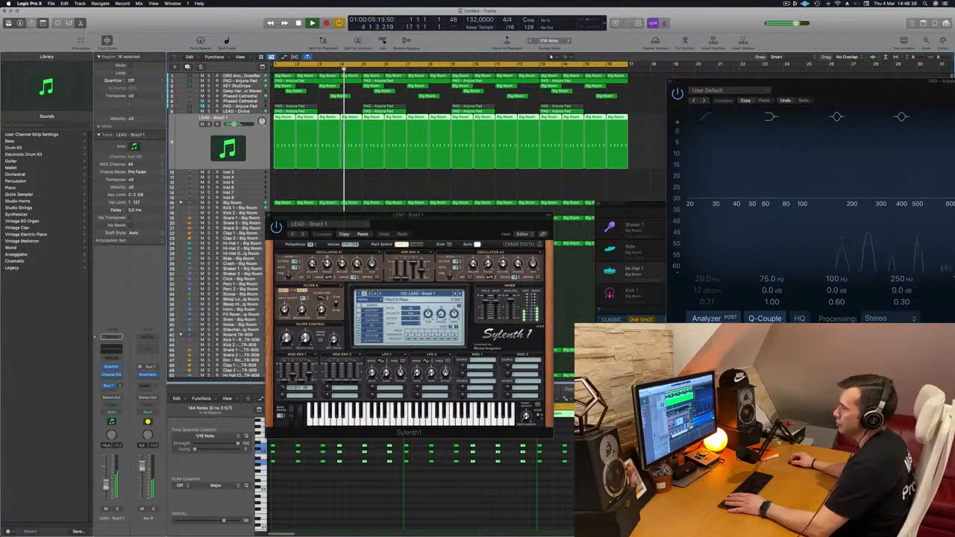
Advance through the Sylenth1 lead presets to LEAD - Danceology while the mix plays.
click(460, 294)
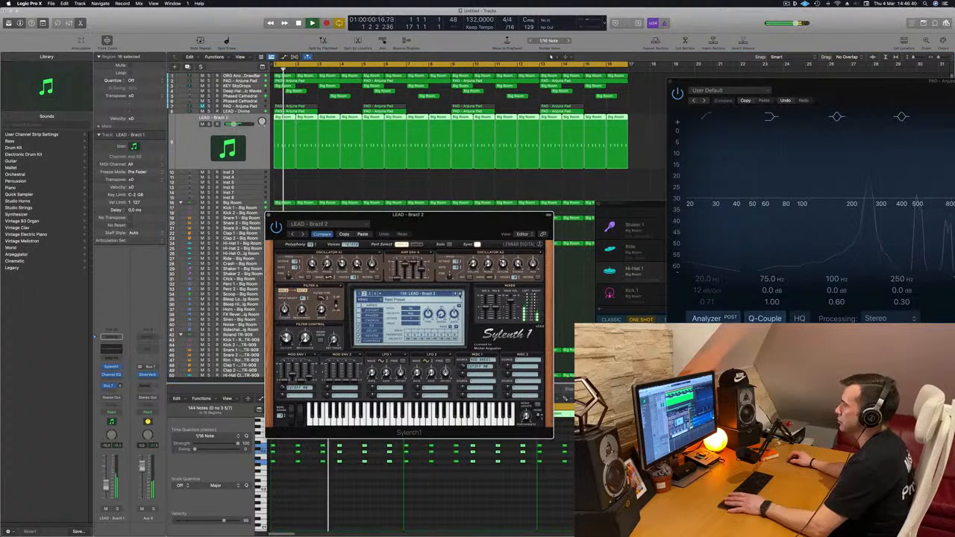
click(460, 294)
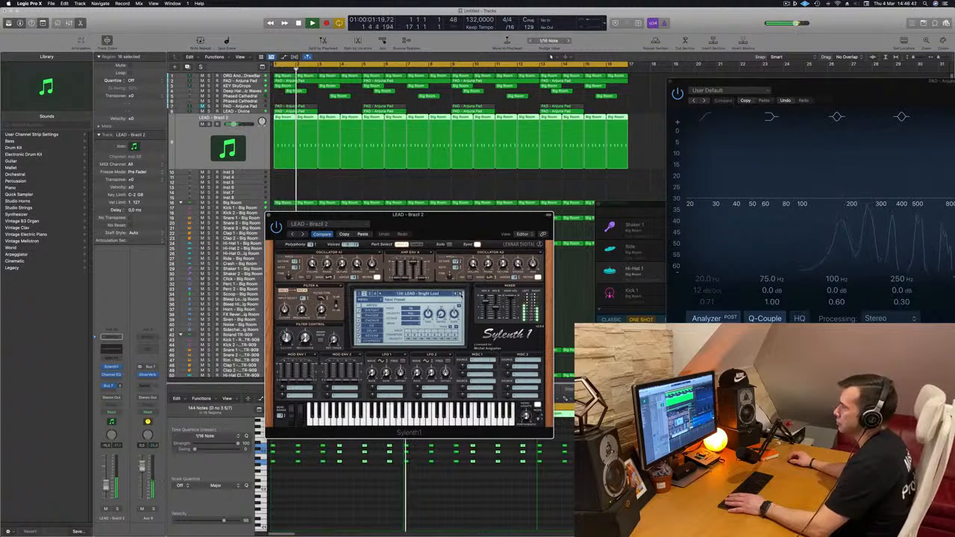
click(459, 294)
click(460, 294)
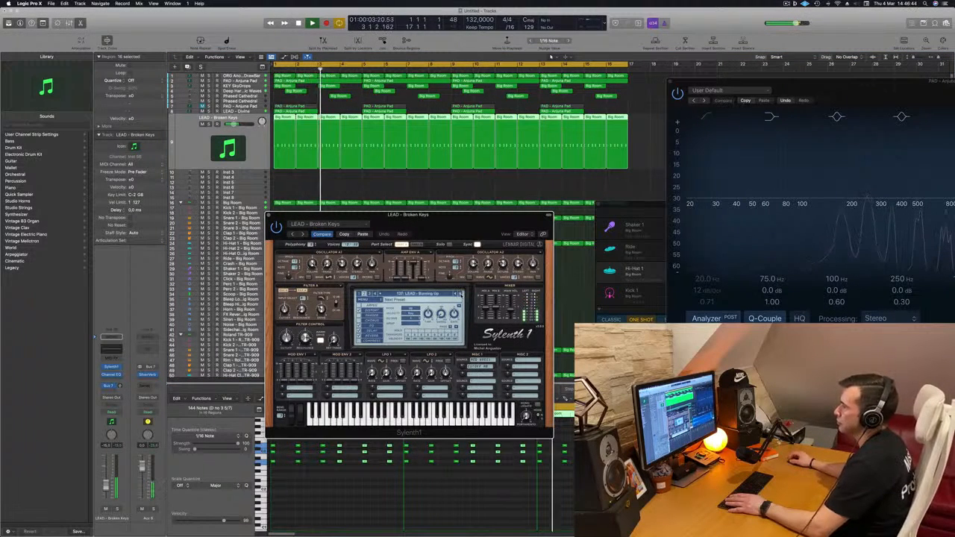
click(459, 294)
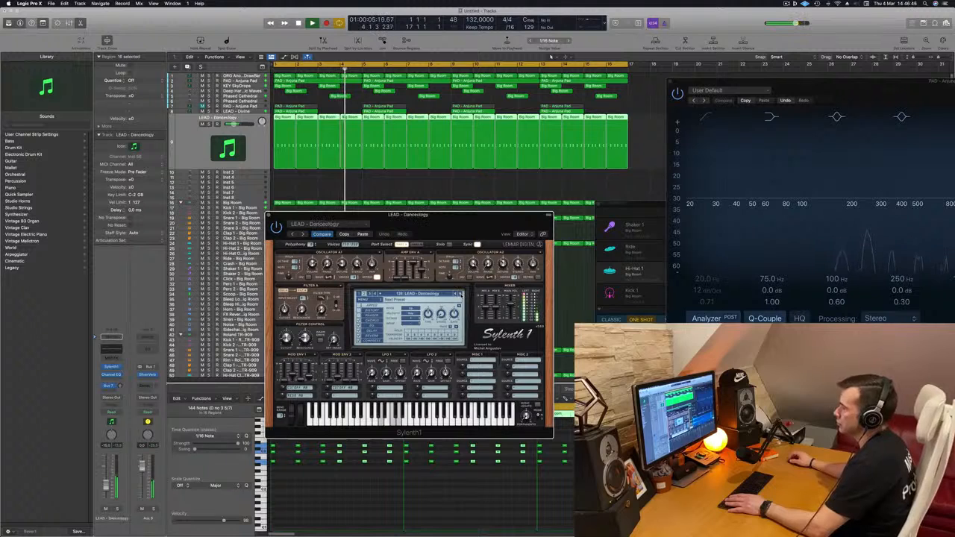
Continue auditioning Sylenth1 lead presets from LEAD - Danceology to LEAD - Distorted Sound during playback.
mouse_move(474, 232)
mouse_down()
mouse_move(481, 234)
mouse_move(454, 240)
mouse_move(481, 247)
mouse_up()
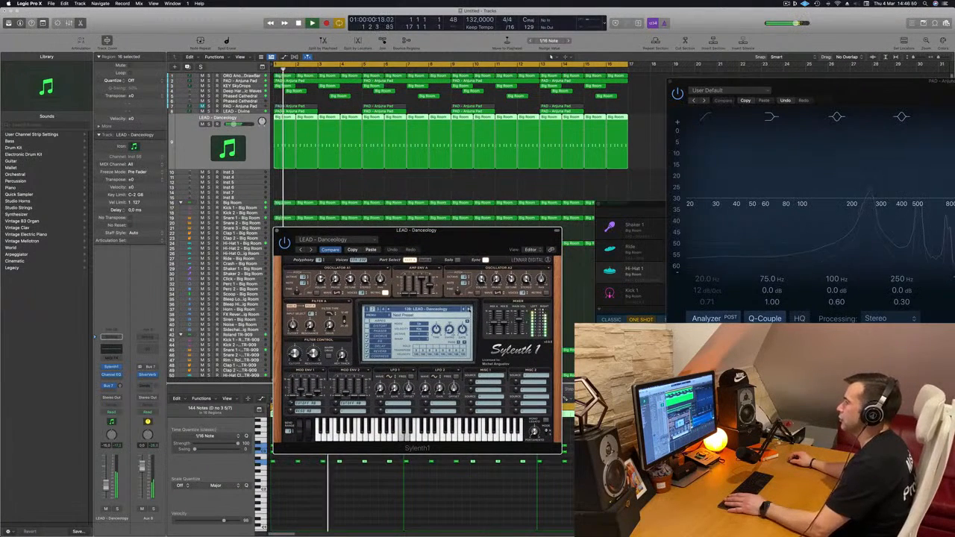
click(468, 309)
click(468, 310)
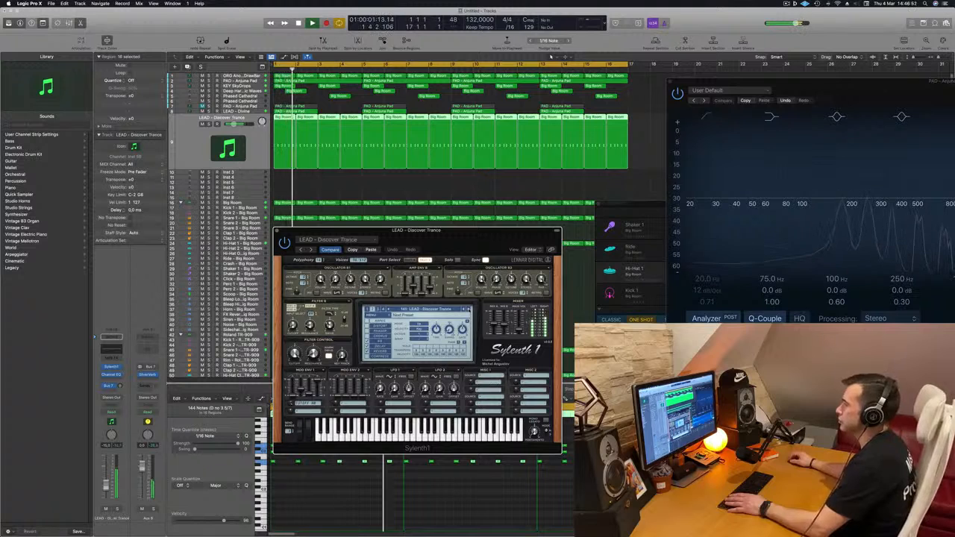
click(469, 310)
click(469, 310)
click(468, 310)
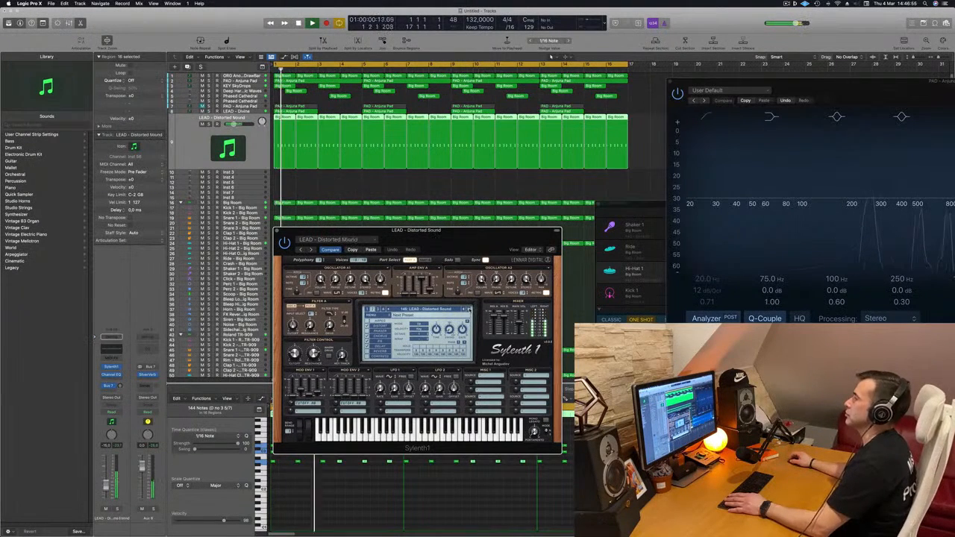
Move on through the Sylenth1 lead presets to LEAD - Eternity while the arrangement plays.
click(469, 310)
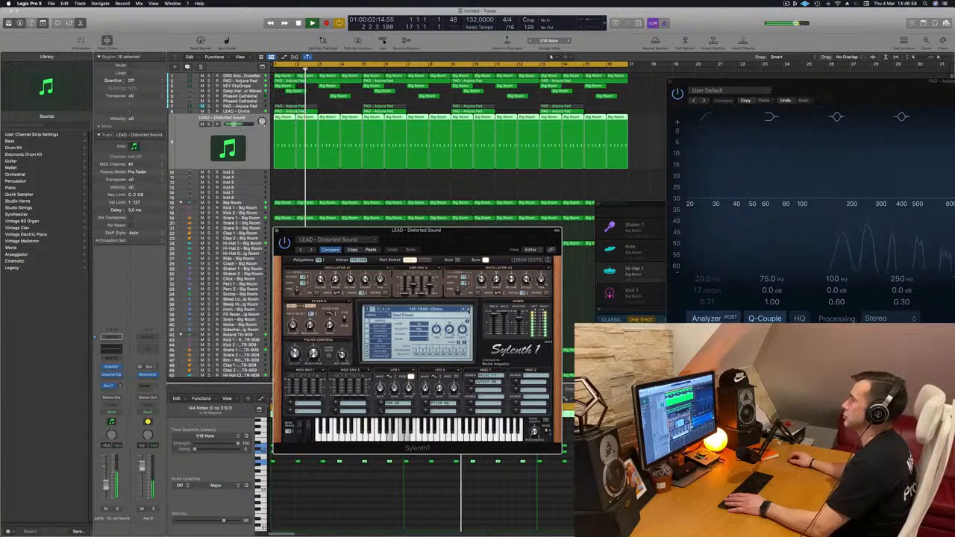
click(468, 310)
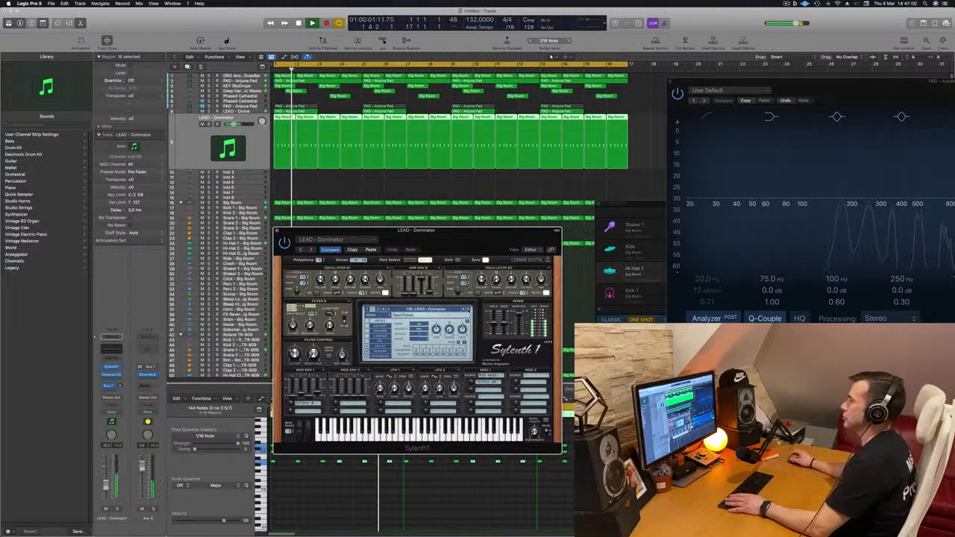
click(468, 310)
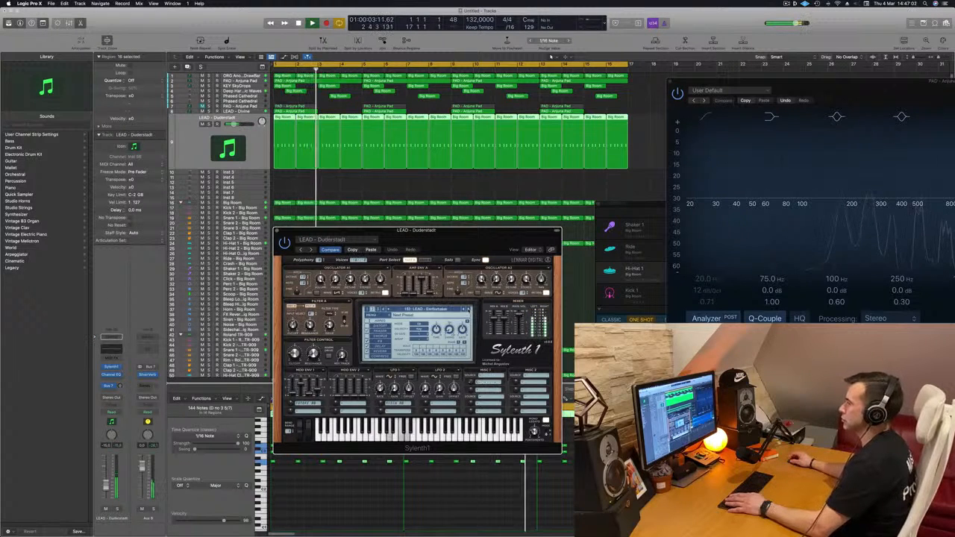
click(469, 310)
click(469, 309)
click(469, 310)
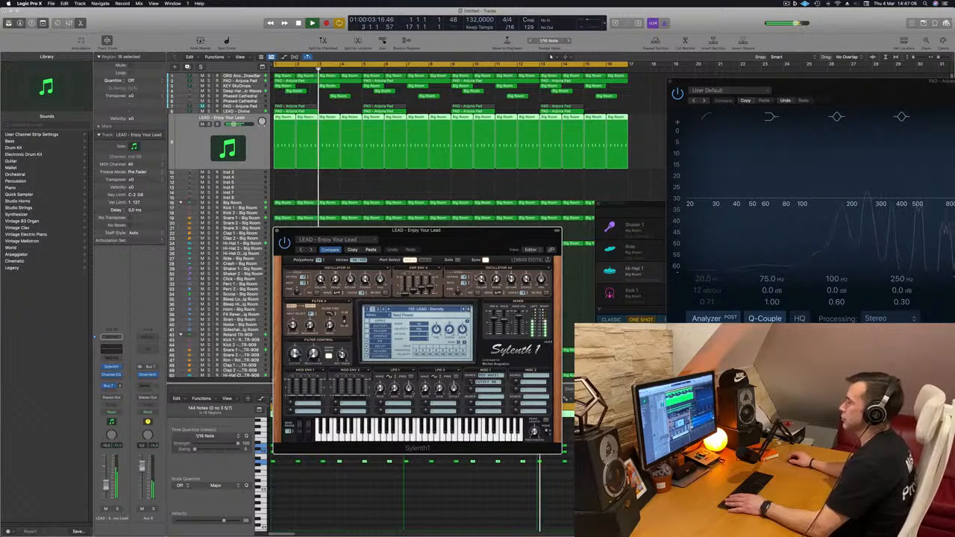
Load the LEAD - Euphoric Pluck preset, replaying from the start between presets, and raise the track volume slightly.
drag(470, 250, 515, 218)
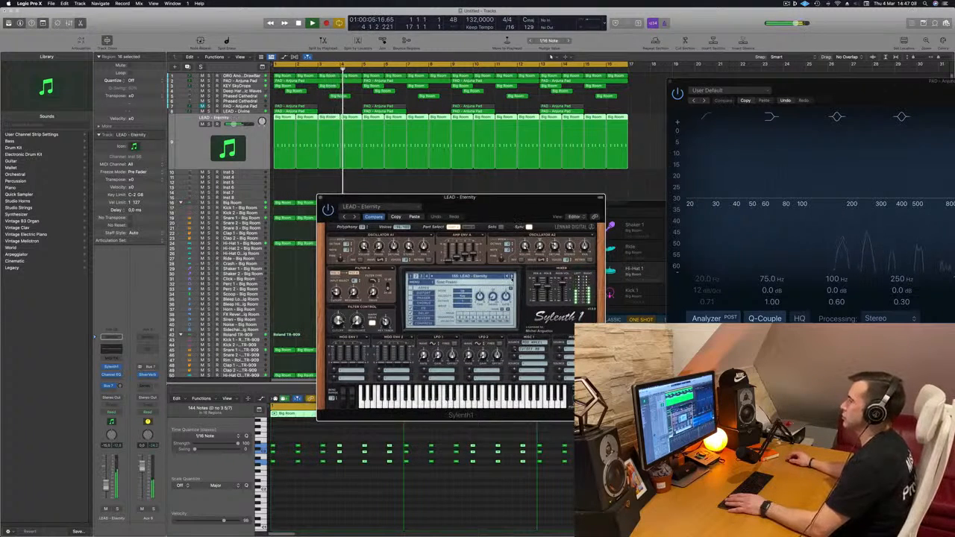
key(Return)
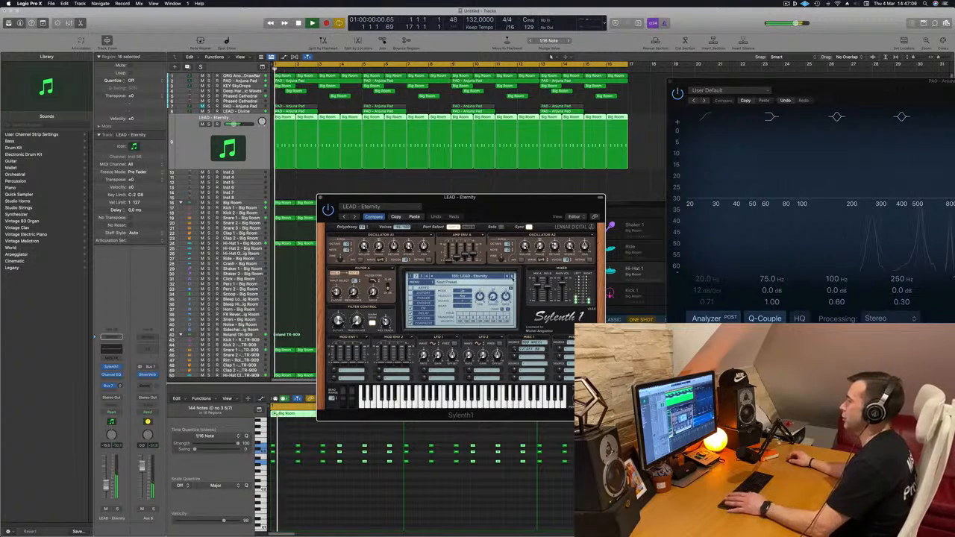
click(512, 277)
key(Return)
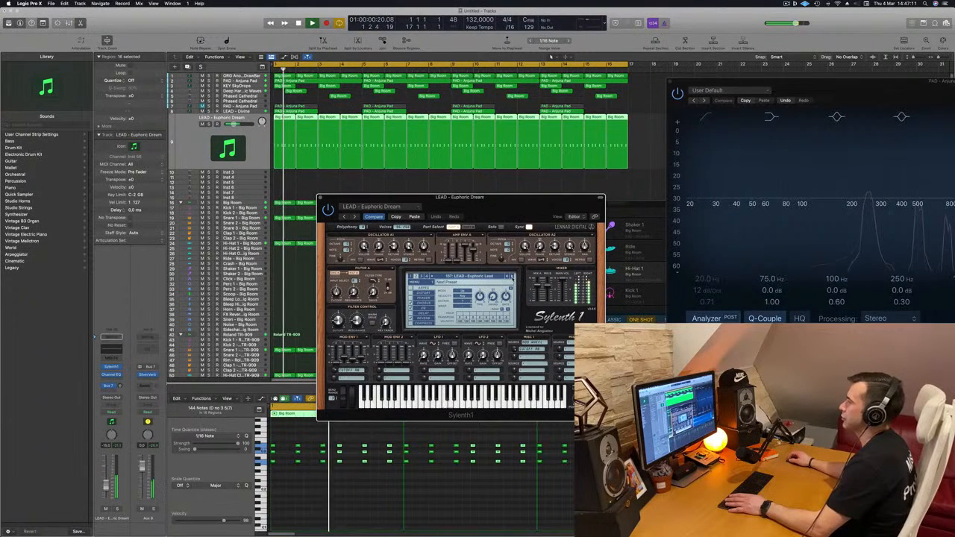
click(512, 276)
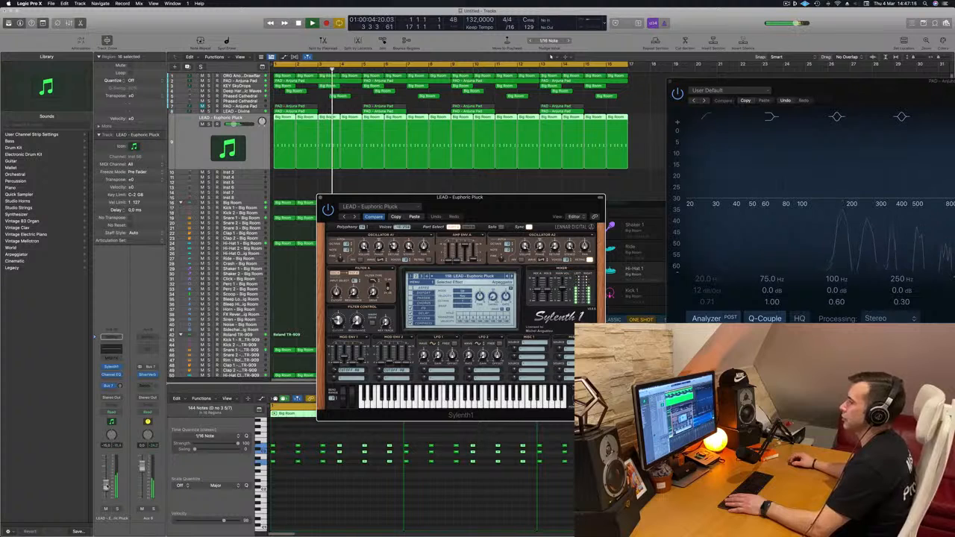
click(106, 484)
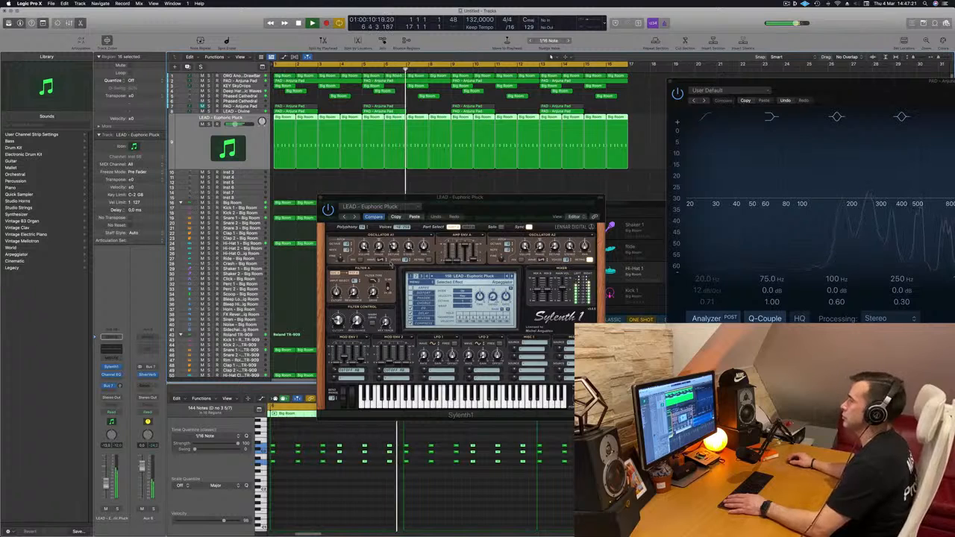
Restart playback and advance through the Sylenth1 presets from LEAD - Euphoric Pluck to LEAD - Funky Chord.
drag(499, 205, 479, 211)
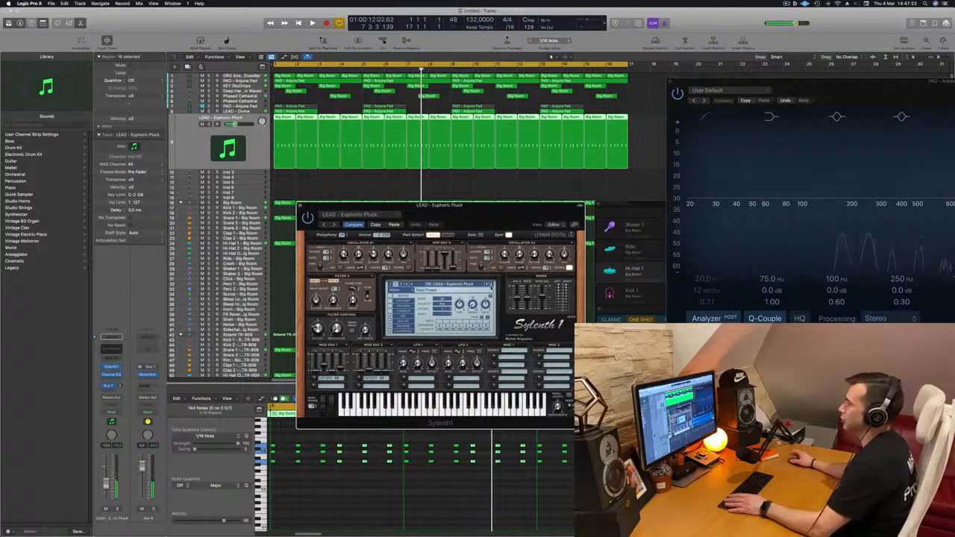
click(492, 286)
key(space)
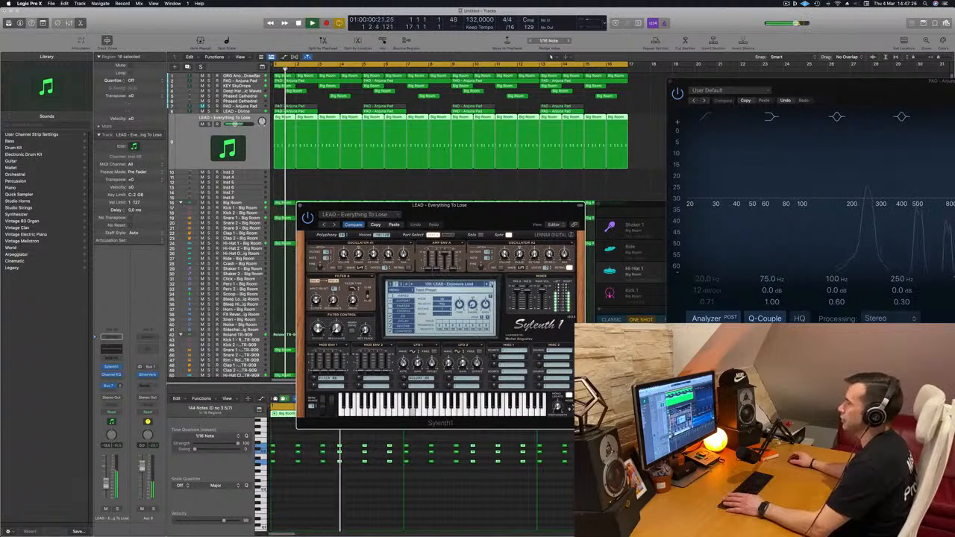
click(491, 285)
click(491, 285)
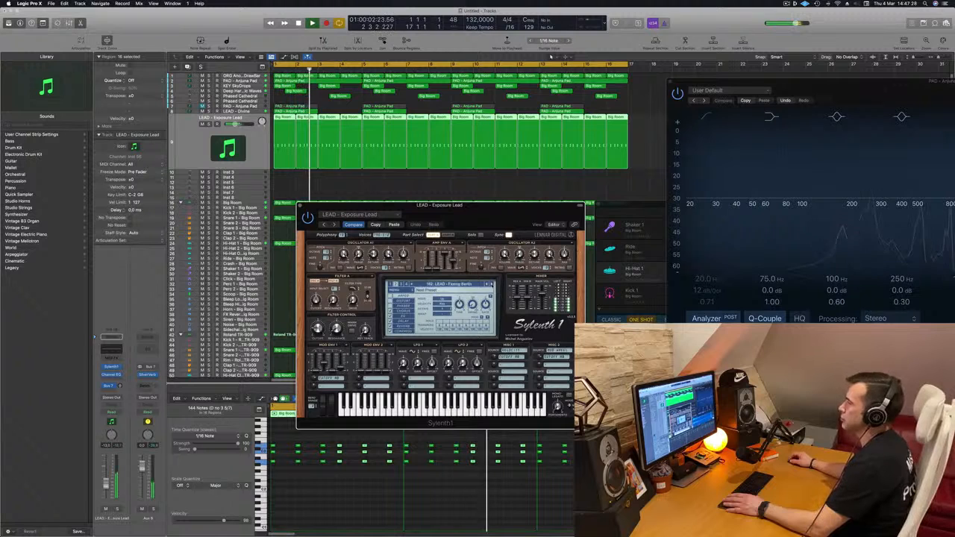
click(491, 286)
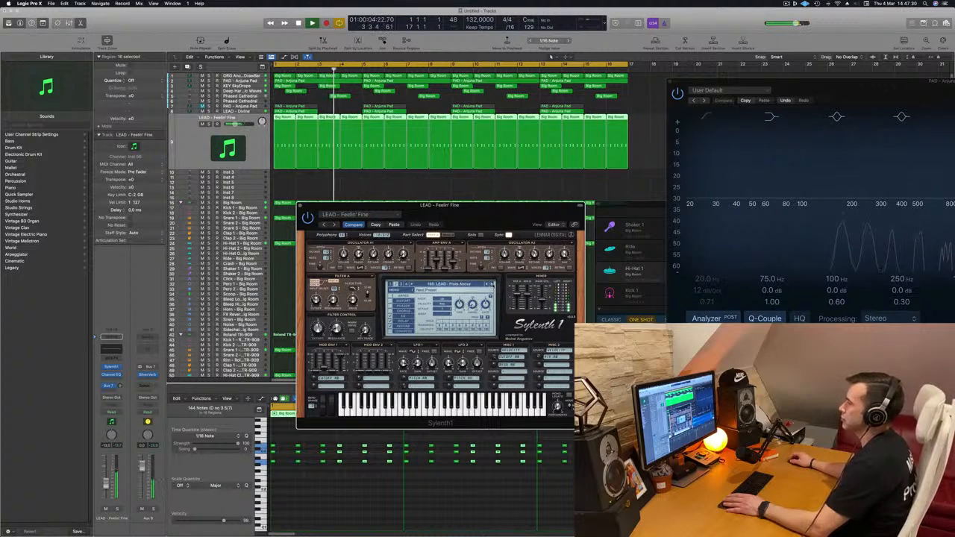
click(492, 284)
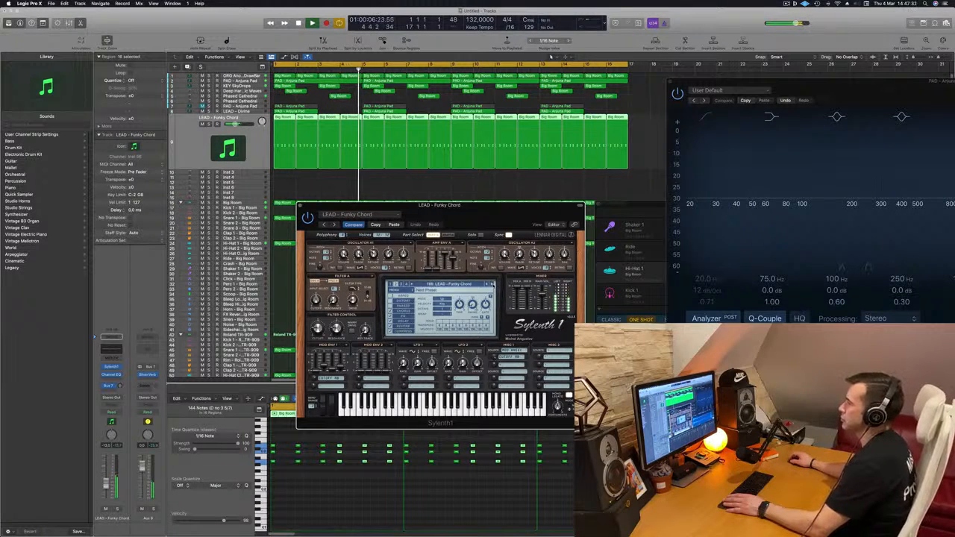
Advance through the Sylenth1 lead presets from LEAD - Funky Chord to LEAD - Home while the arrangement plays.
click(492, 284)
click(492, 284)
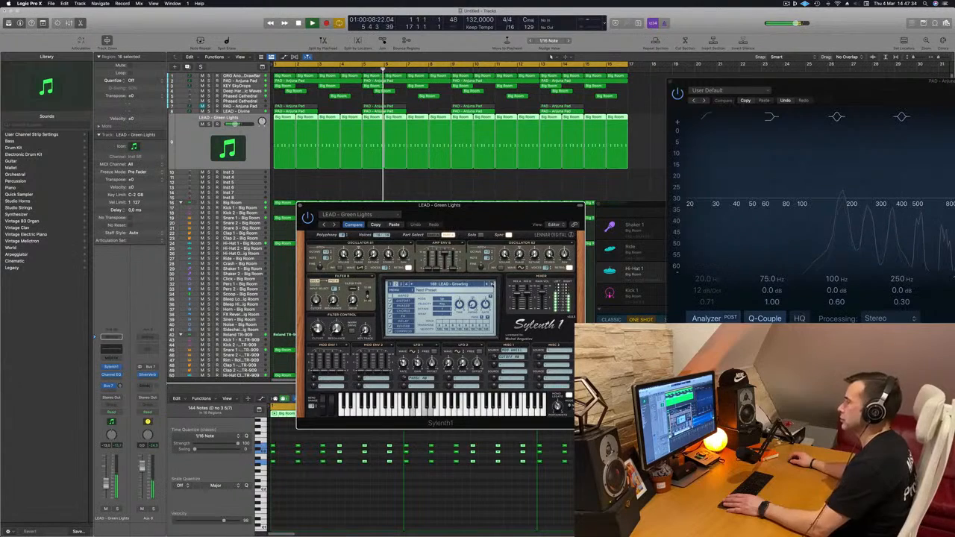
click(492, 284)
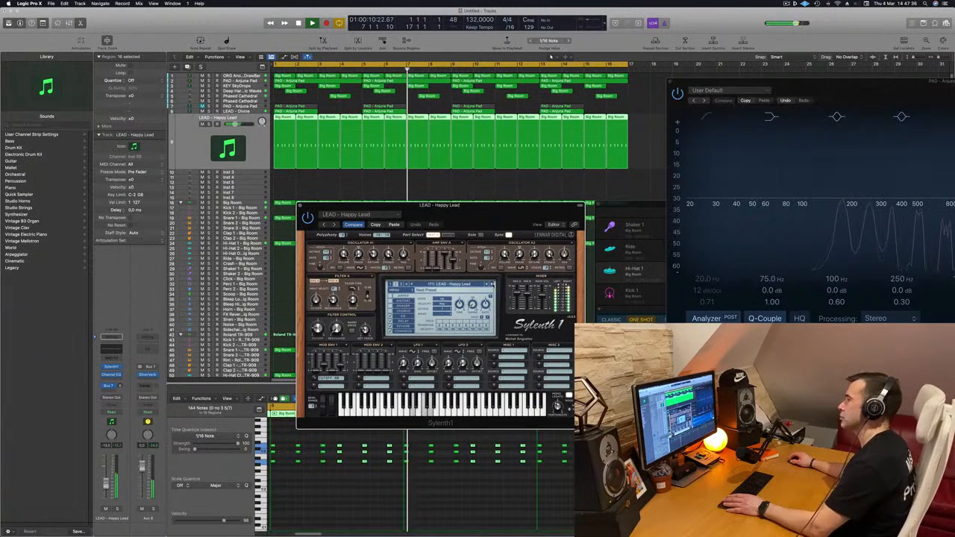
click(492, 284)
click(492, 284)
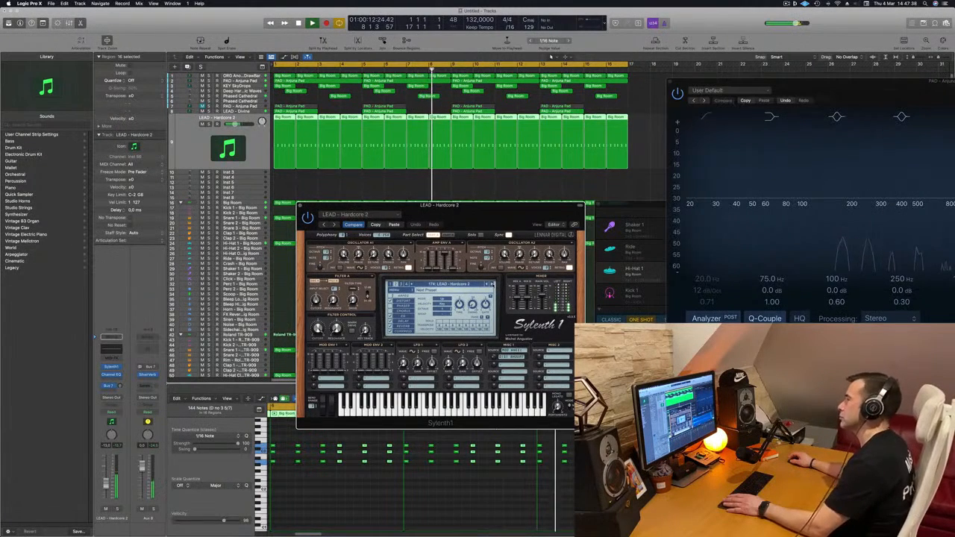
click(492, 284)
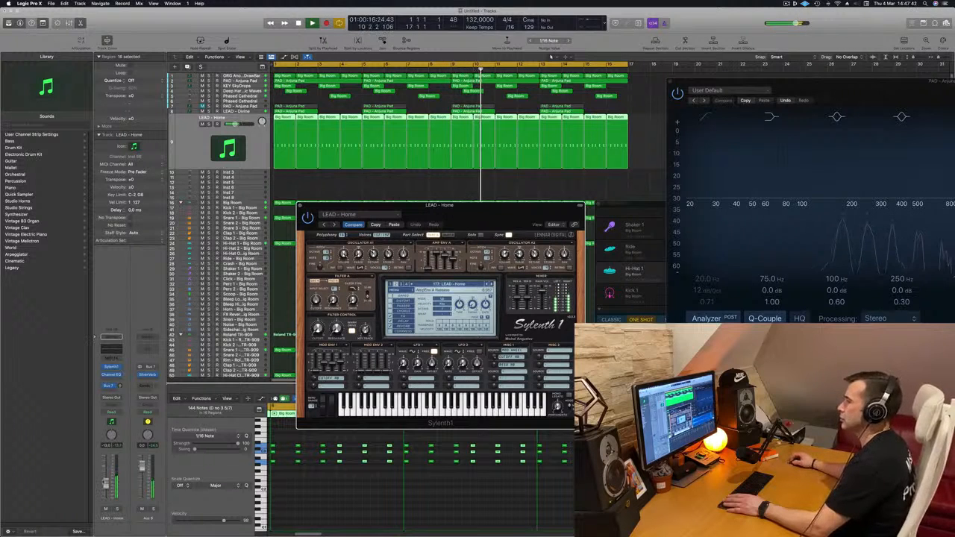
Adjust the envelope release and filter cutoff of the LEAD - Home patch, and move the Sylenth1 window clear of the notes.
click(256, 380)
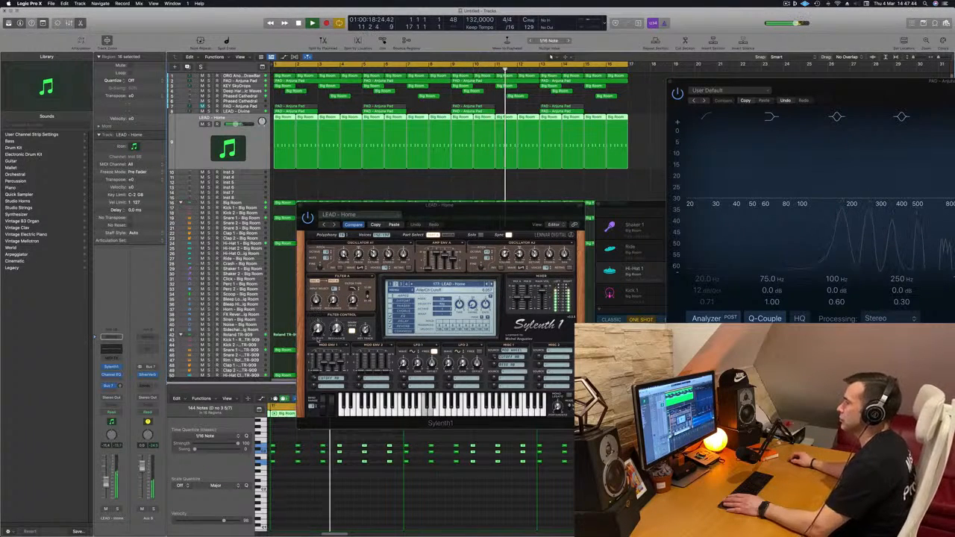
click(316, 314)
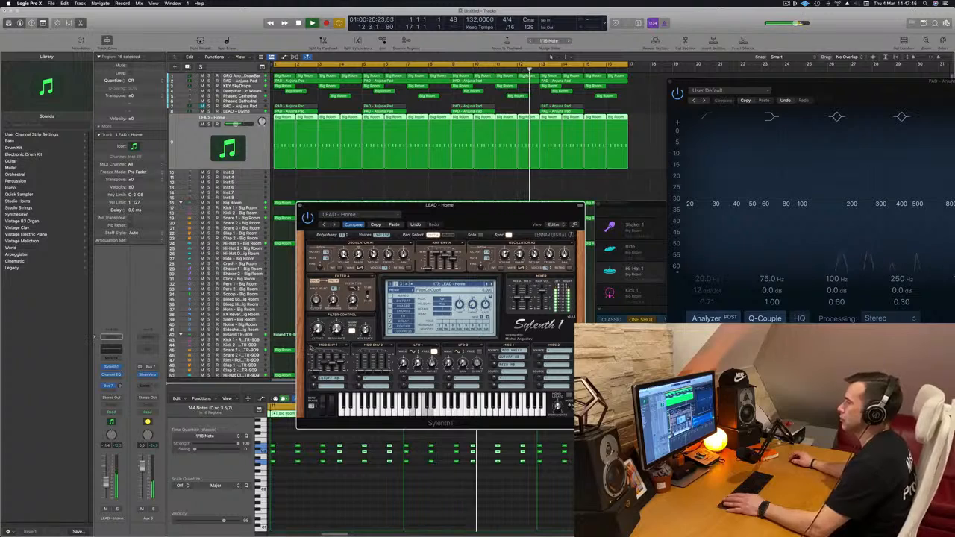
drag(440, 205, 575, 180)
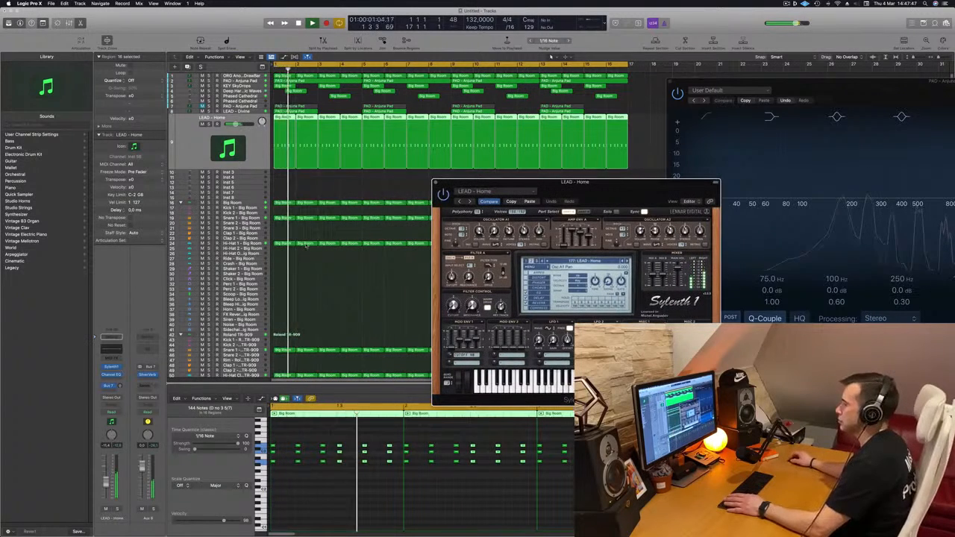
Try all the chord notes one octave lower during playback, and transpose them back up an octave.
click(319, 482)
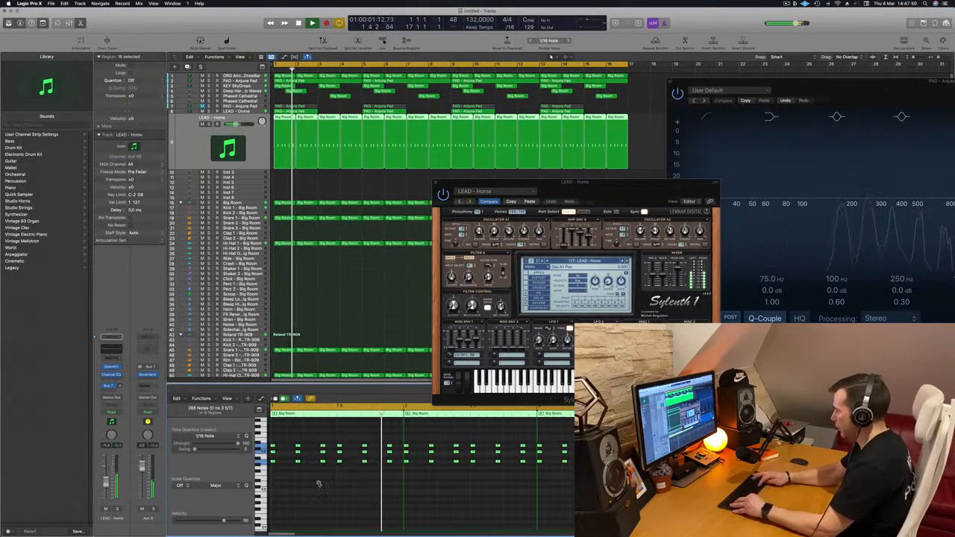
key(alt+shift+Down)
key(space)
key(space)
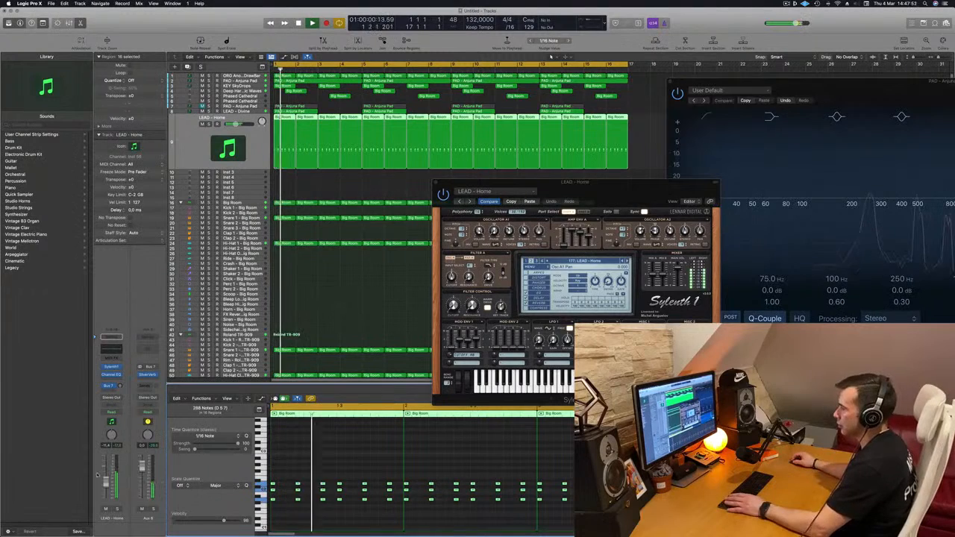
key(alt+shift+Up)
key(space)
key(space)
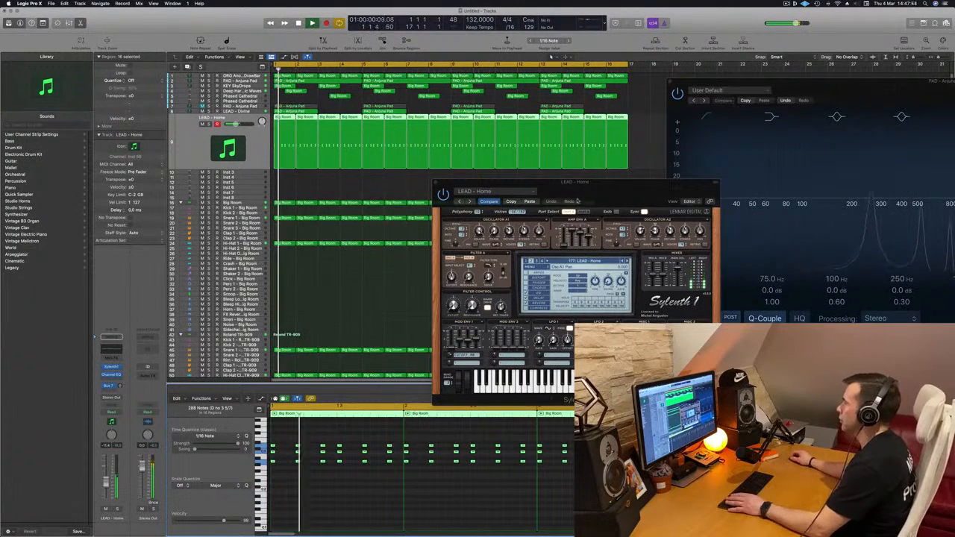
Step the Sylenth1 preset on to LEAD - Inpetto, replay the arrangement from the start, and lower the track volume slightly.
drag(577, 200, 538, 197)
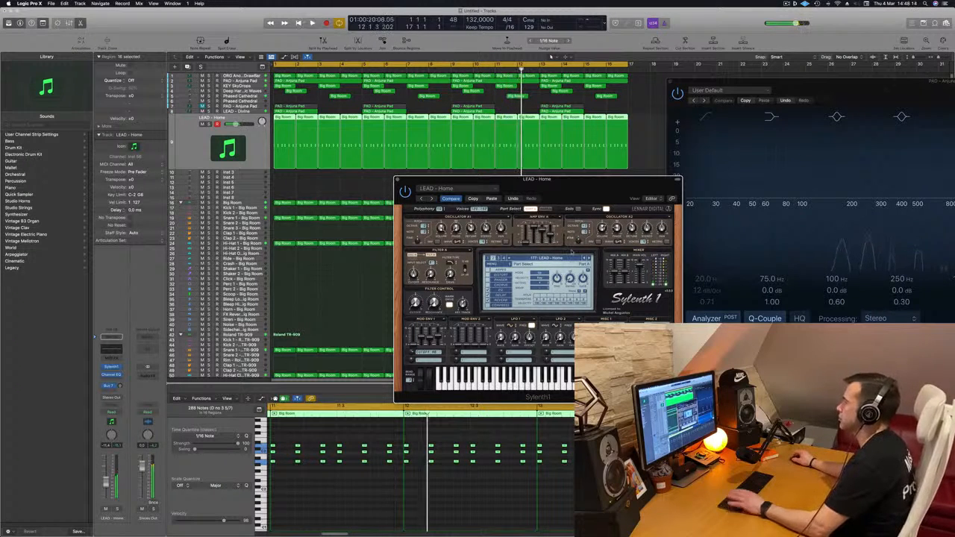
key(space)
key(space)
click(590, 259)
key(space)
key(space)
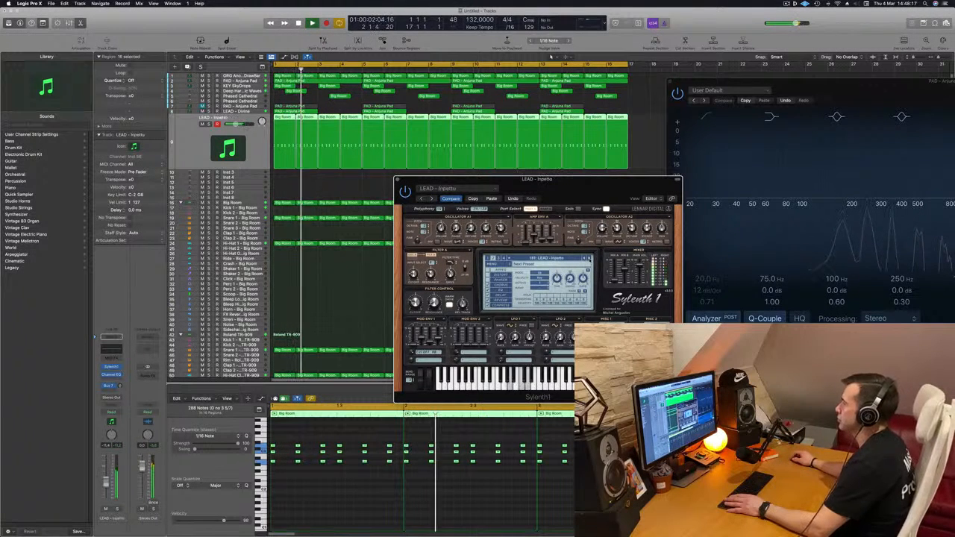
key(space)
key(space)
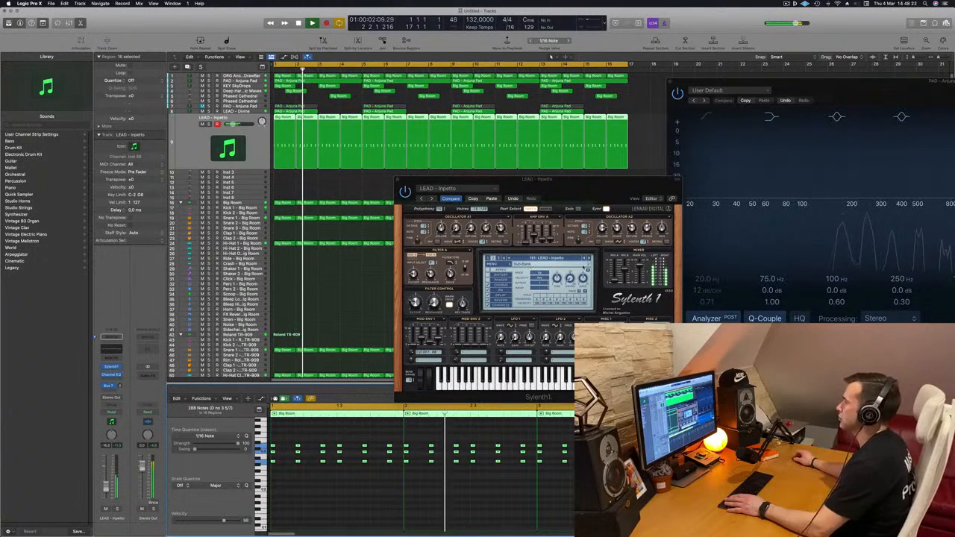
Advance from LEAD - Inpetto to the LEAD - Let Go preset, adjust its filter cutoff, and replay from the start.
click(591, 258)
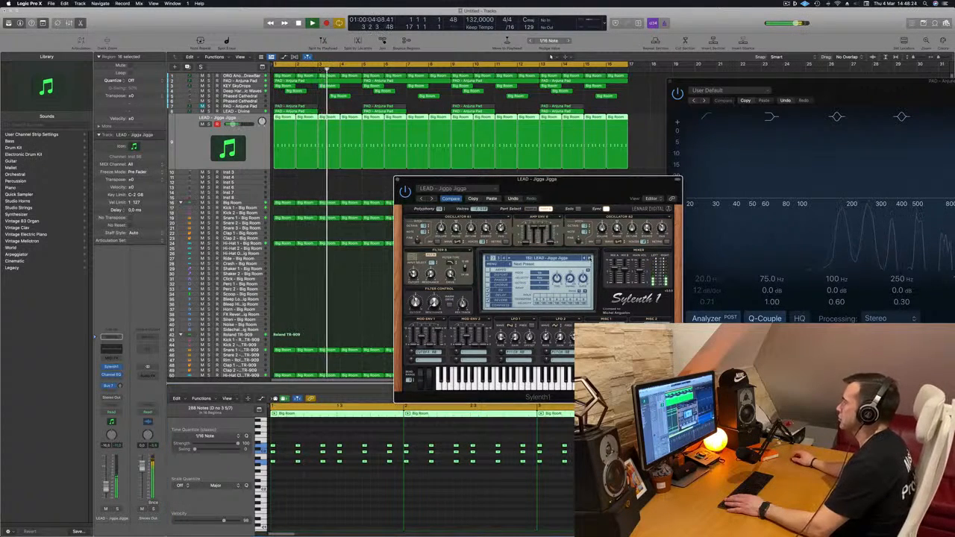
click(590, 258)
click(591, 258)
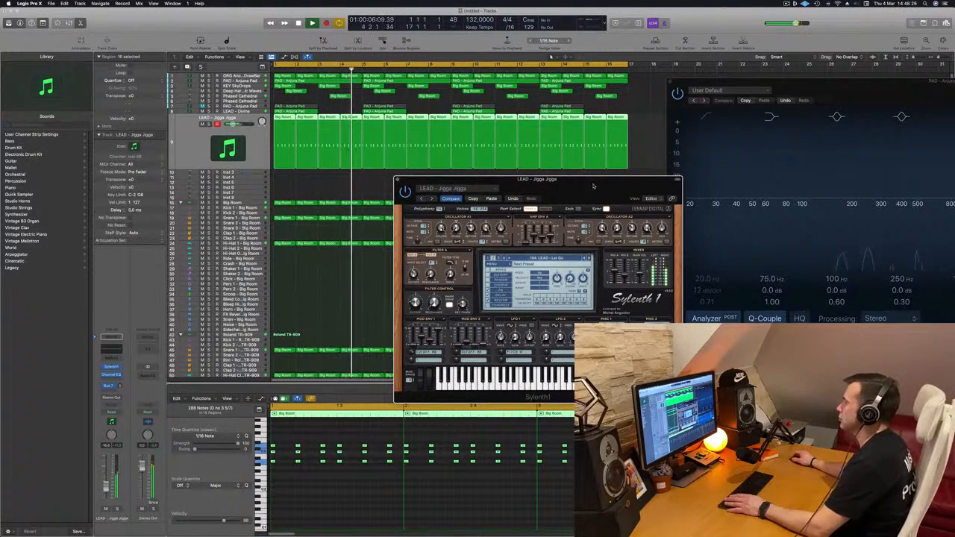
drag(593, 186, 558, 211)
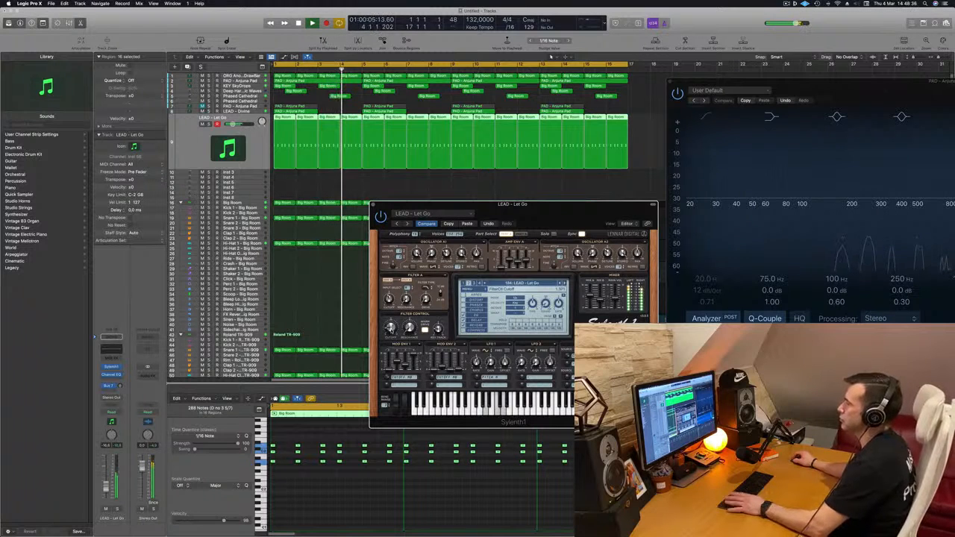
key(Return)
key(space)
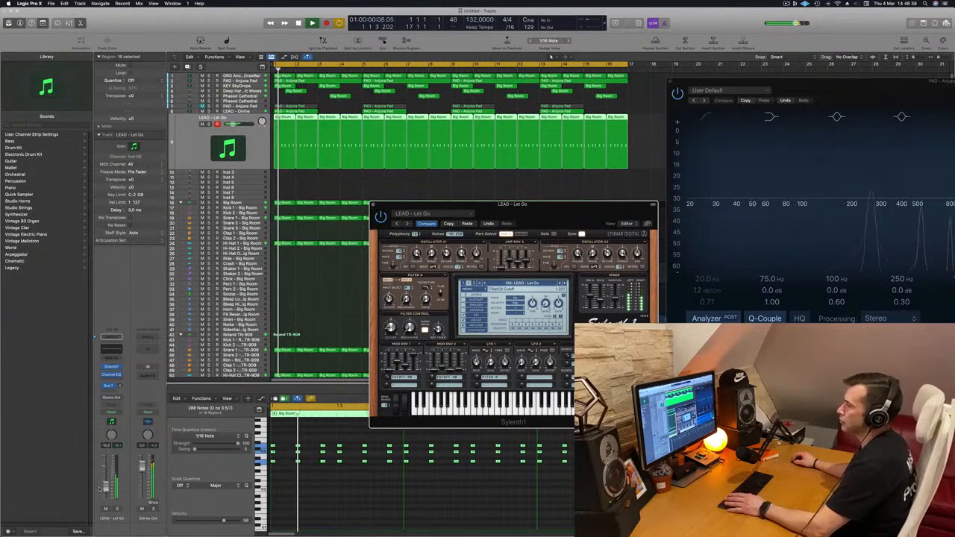
Add a 12 dB/Oct low cut at about 252 Hz in the LEAD - Let Go track's Channel EQ and close the EQ.
click(116, 350)
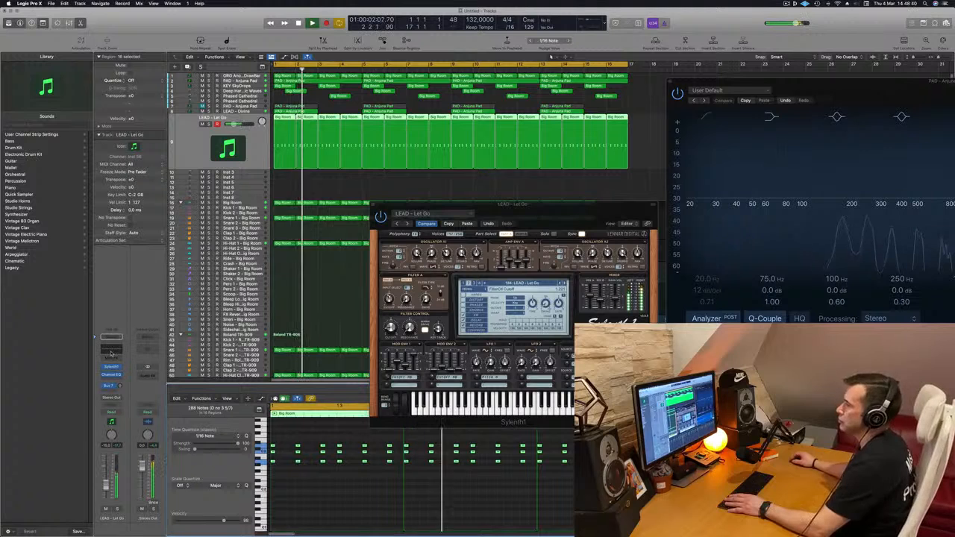
click(116, 350)
click(333, 125)
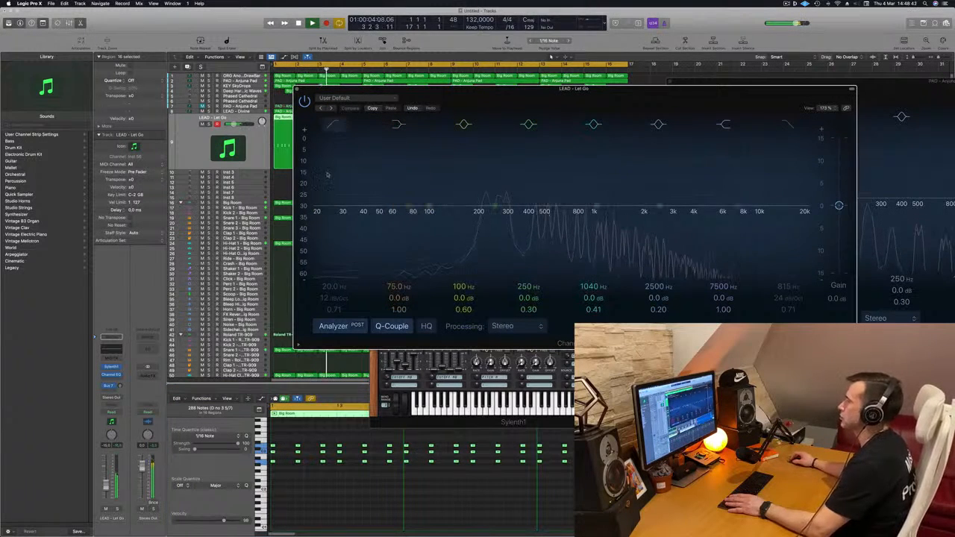
drag(327, 175, 510, 160)
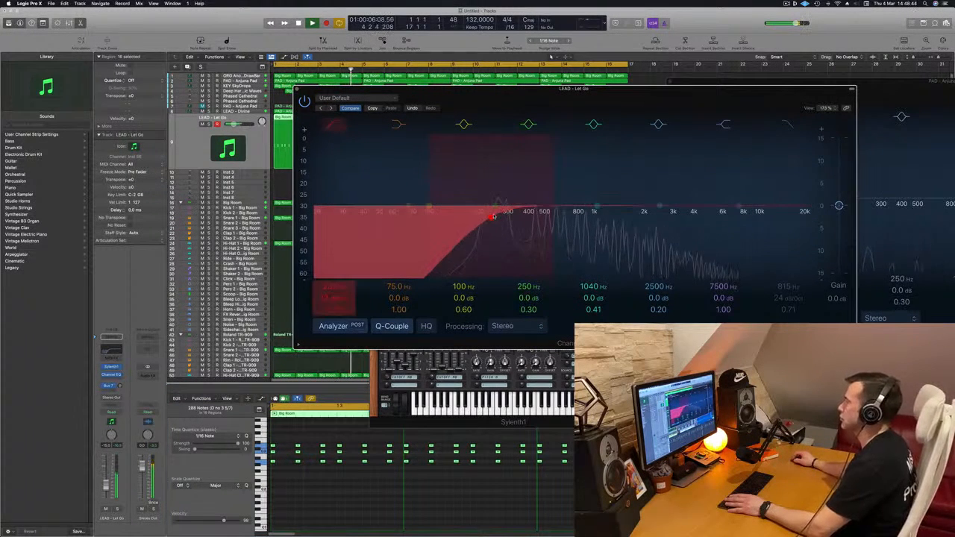
click(297, 89)
Fine-tune the amp envelope release of the LEAD - Let Go patch while replaying from the start, and raise the track volume slightly.
key(Return)
drag(391, 329, 391, 343)
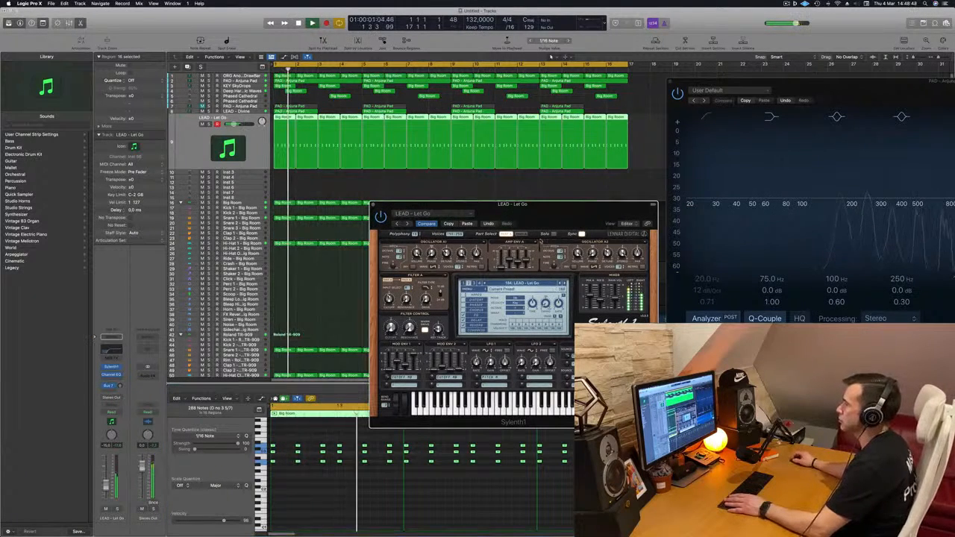
drag(563, 217, 594, 232)
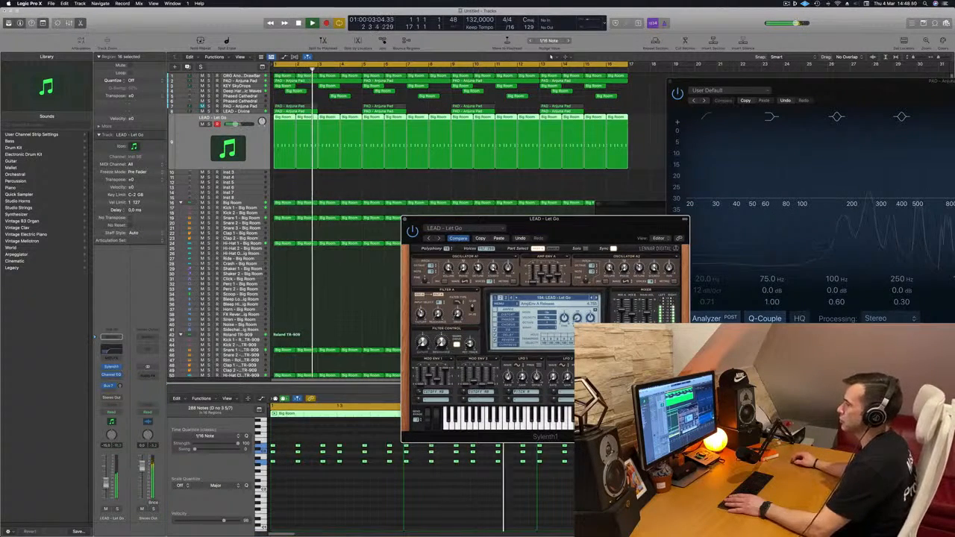
drag(106, 489, 105, 485)
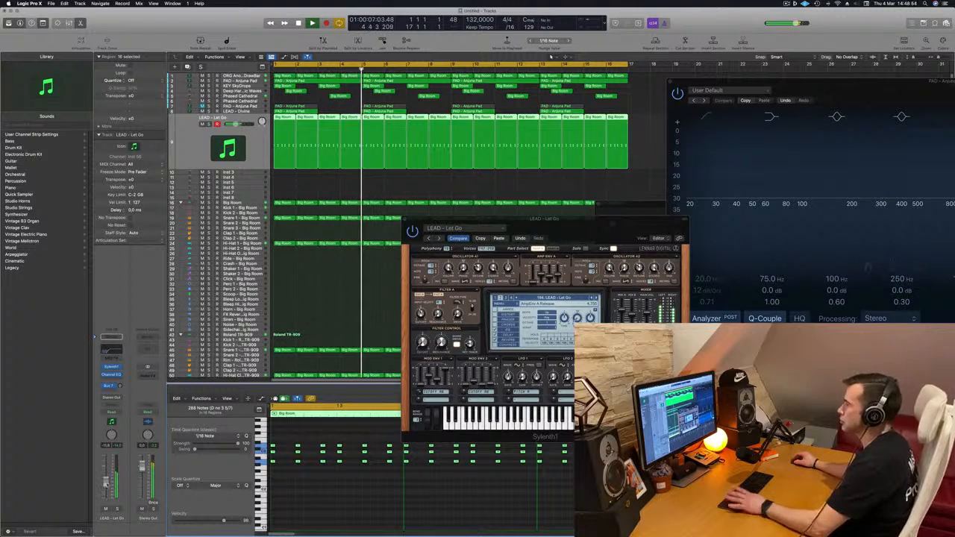
key(Return)
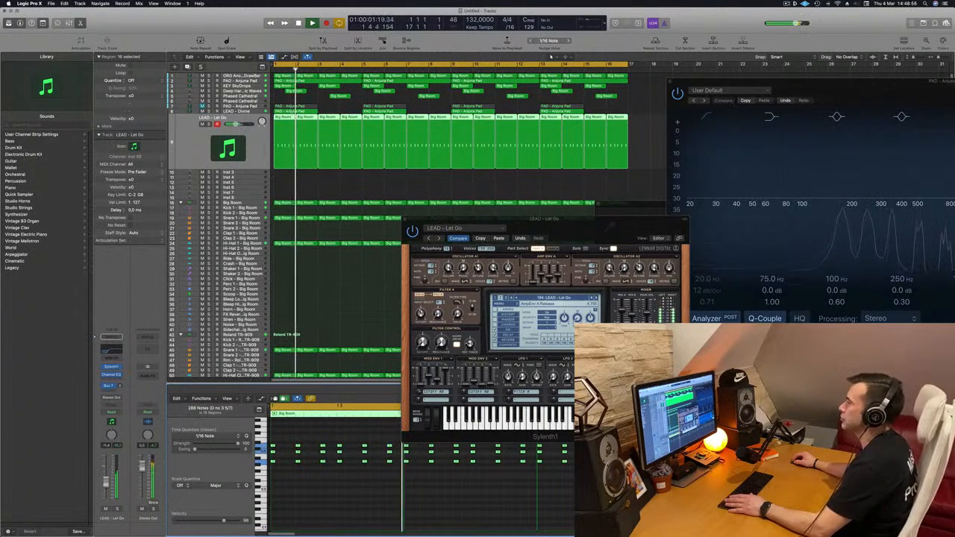
key(Return)
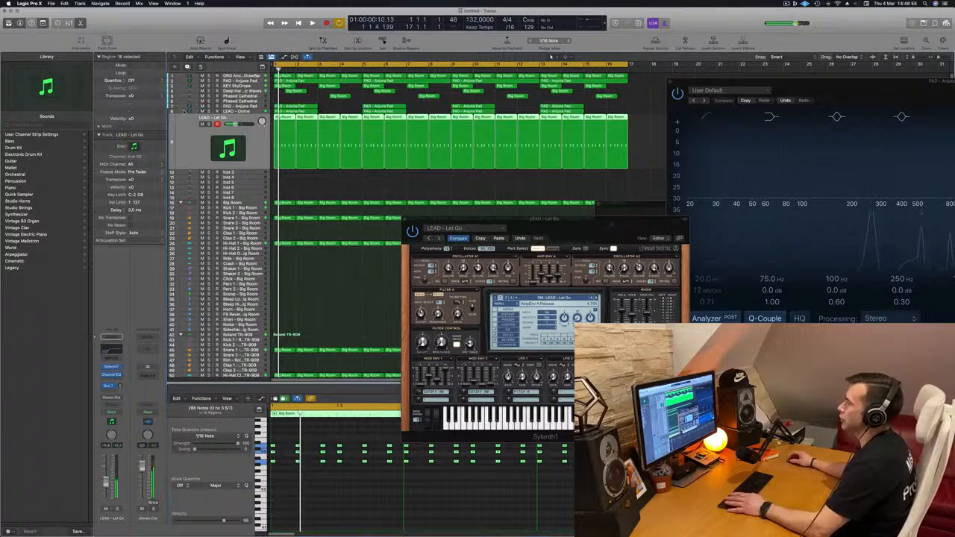
Select the PAD - Anjuna Pad track, restart playback, and close the Sylenth1 window.
key(Up)
key(Return)
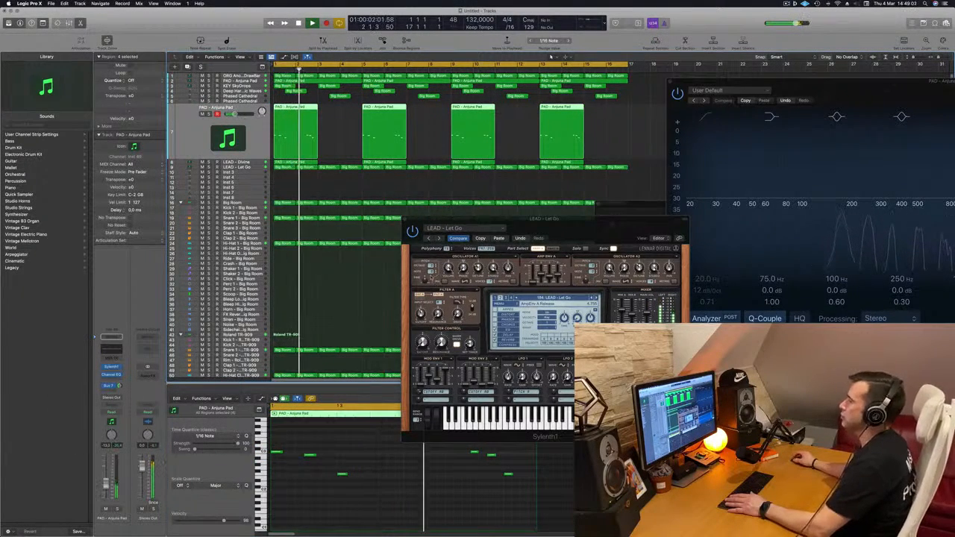
drag(563, 227, 281, 230)
click(265, 238)
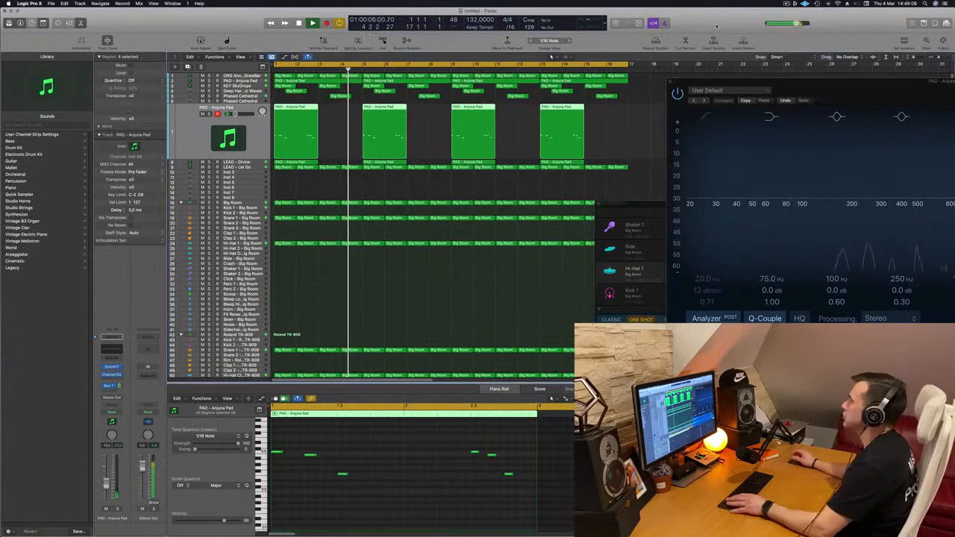
Listen through the full 16-bar arrangement with no regions selected and review its overall layout.
scroll(489, 136, down, 4)
click(334, 176)
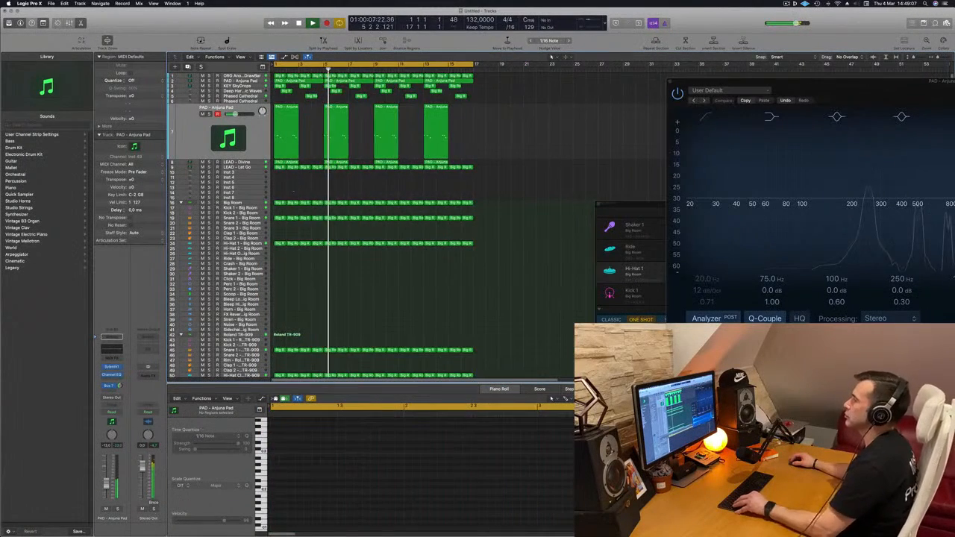
scroll(342, 198, up, 3)
scroll(342, 200, up, 2)
scroll(341, 201, down, 4)
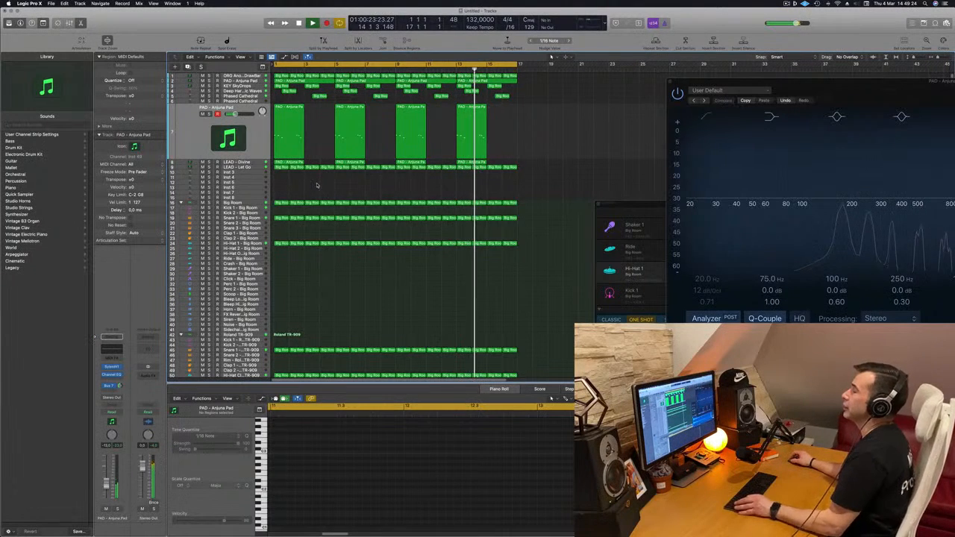
scroll(318, 184, right, 1)
scroll(333, 188, left, 5)
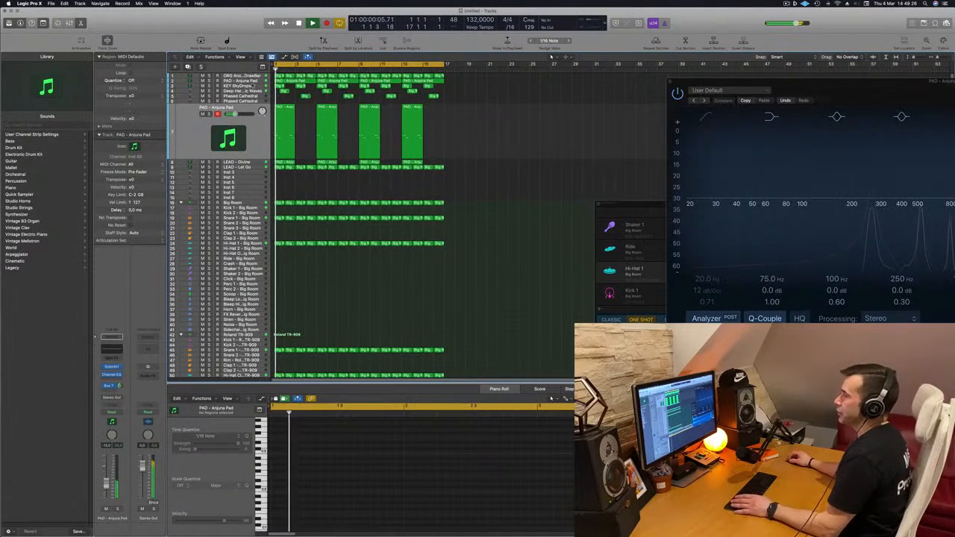
Compare the mix with the ORG Another DrawBar track muted and unmuted, leaving it unmuted.
click(237, 76)
click(201, 84)
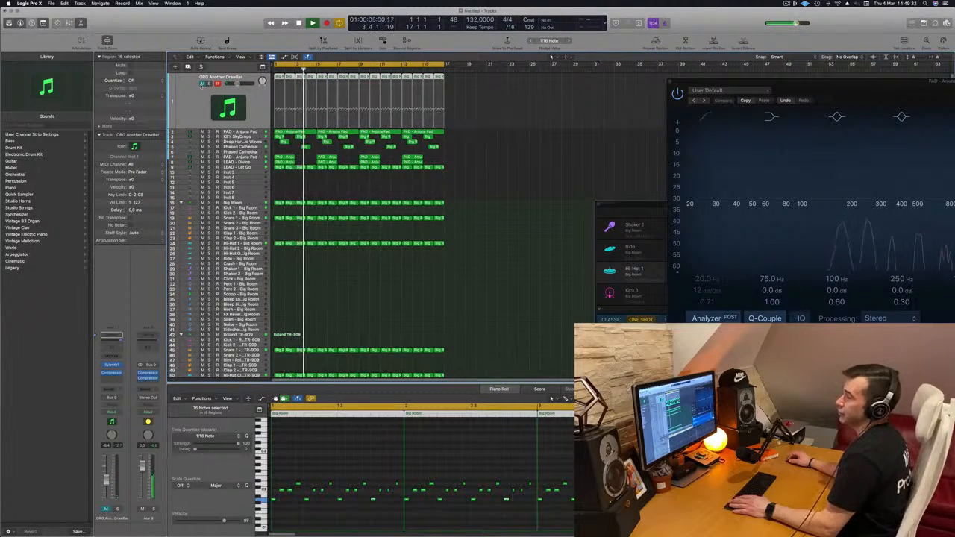
click(202, 83)
key(space)
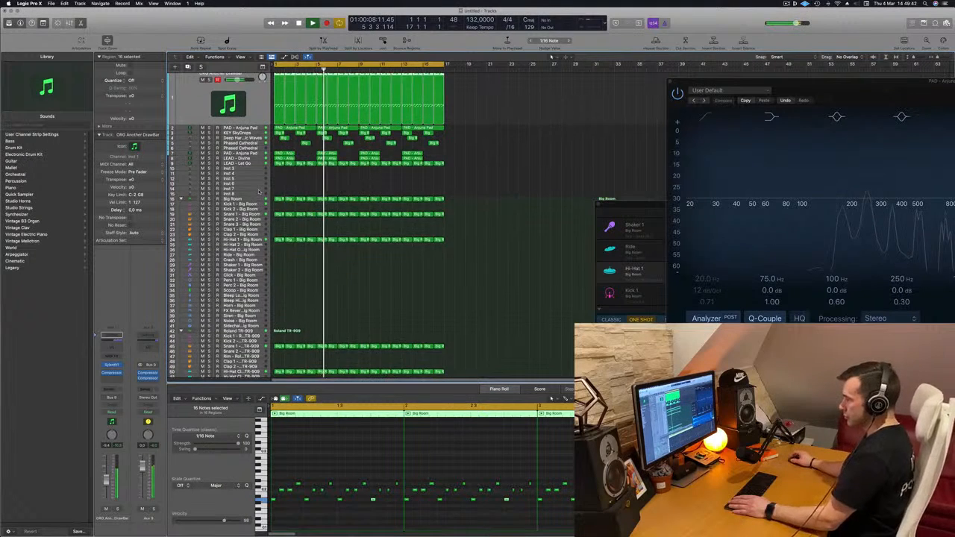
Select the Snare 1 - Roland TR-909 track, replay from the start, and add a third send routed to Bus 9.
scroll(246, 306, down, 3)
key(Return)
click(245, 305)
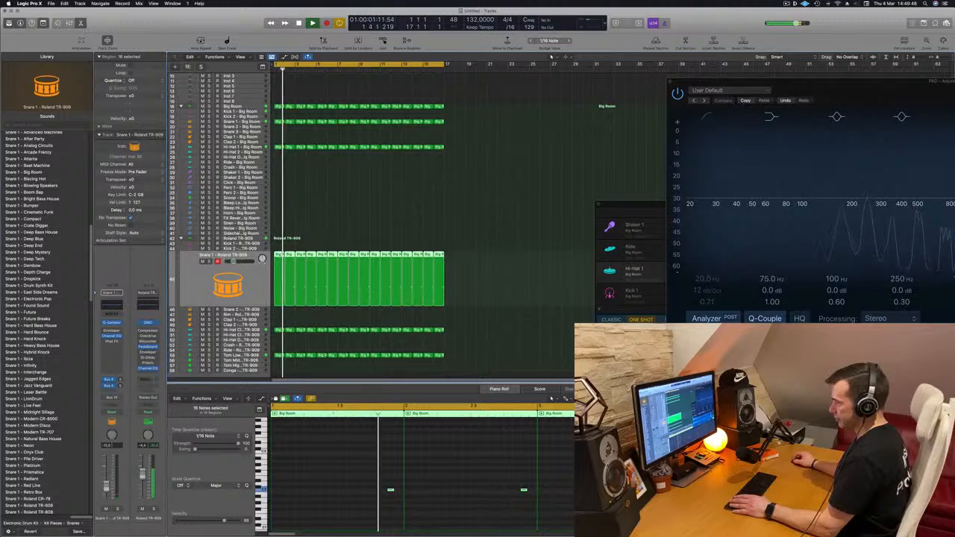
click(105, 390)
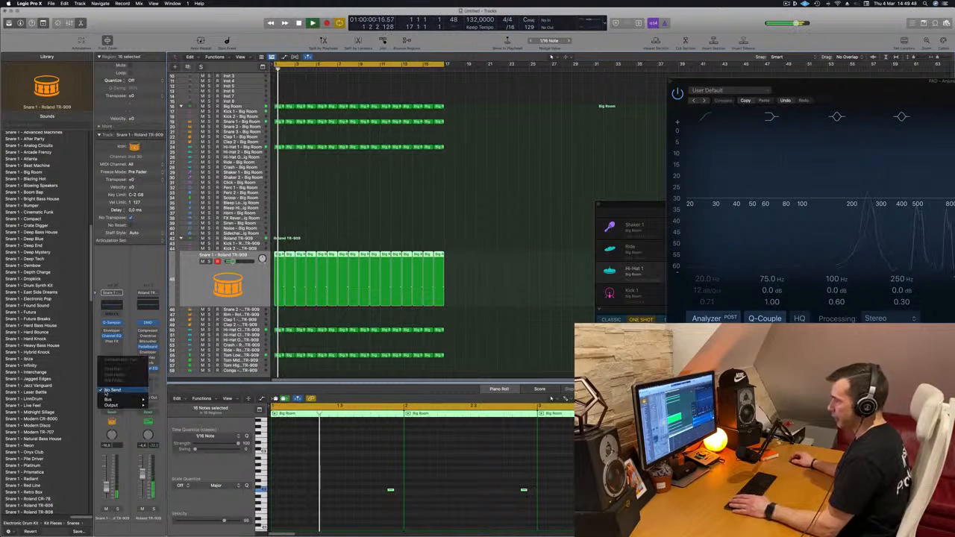
mouse_move(112, 400)
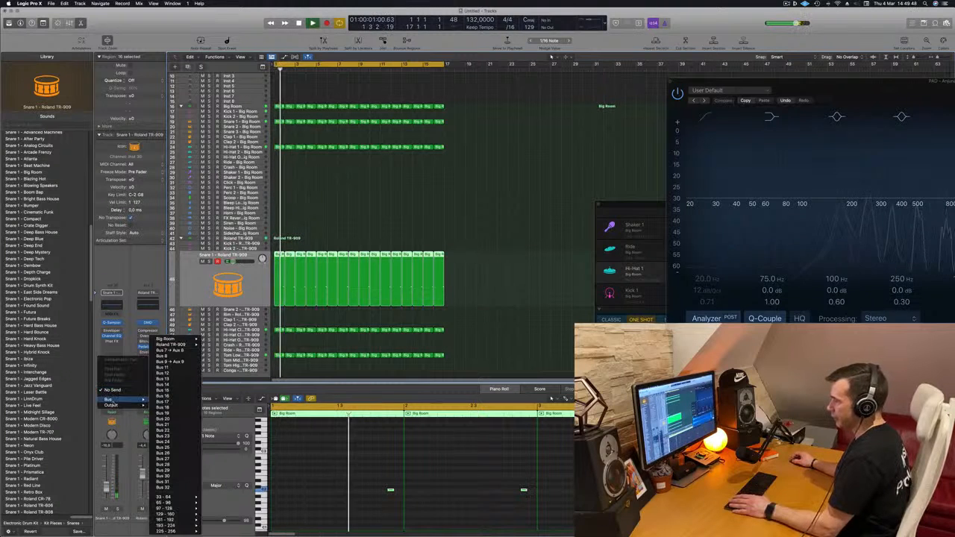
click(180, 362)
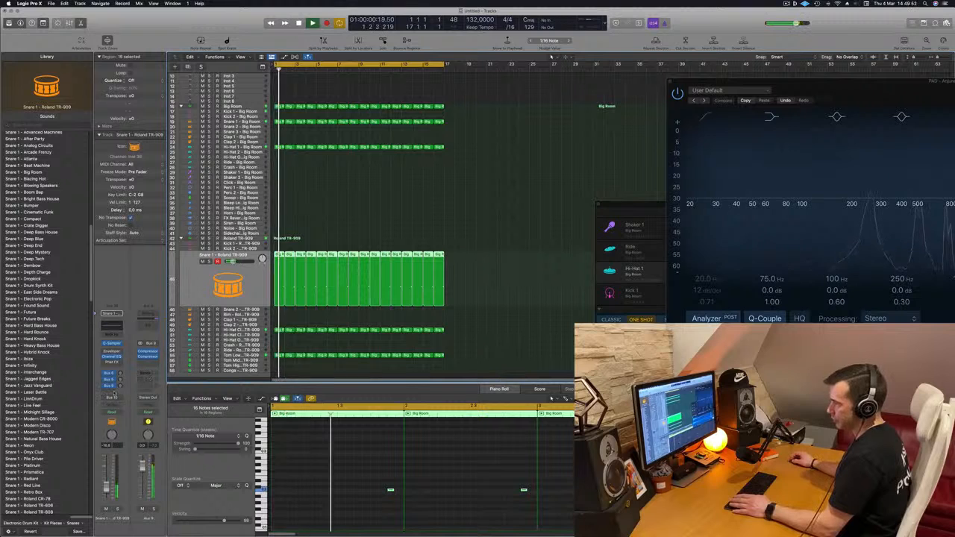
Try the third snare send on Bus 8, reroute it to Bus 7, and raise its send level.
click(111, 386)
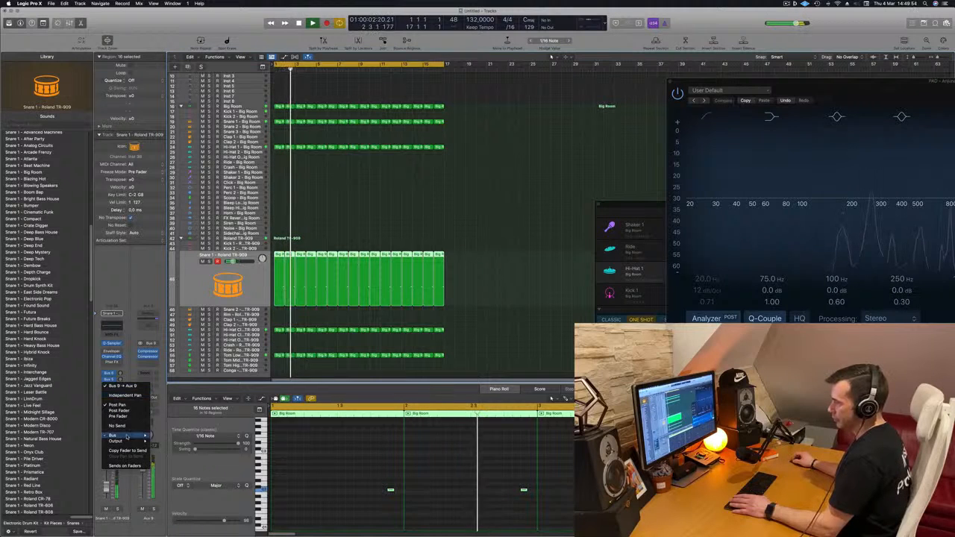
mouse_move(127, 437)
click(174, 356)
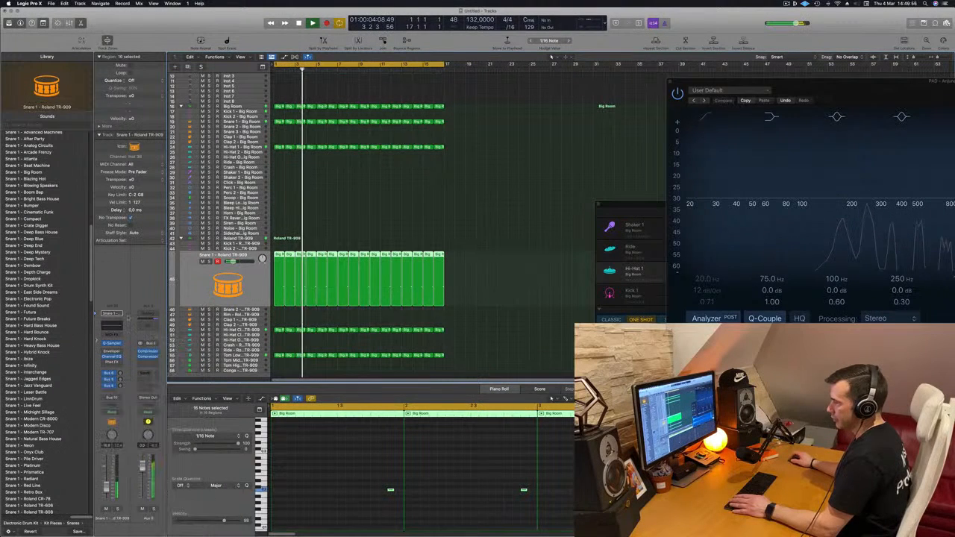
click(112, 385)
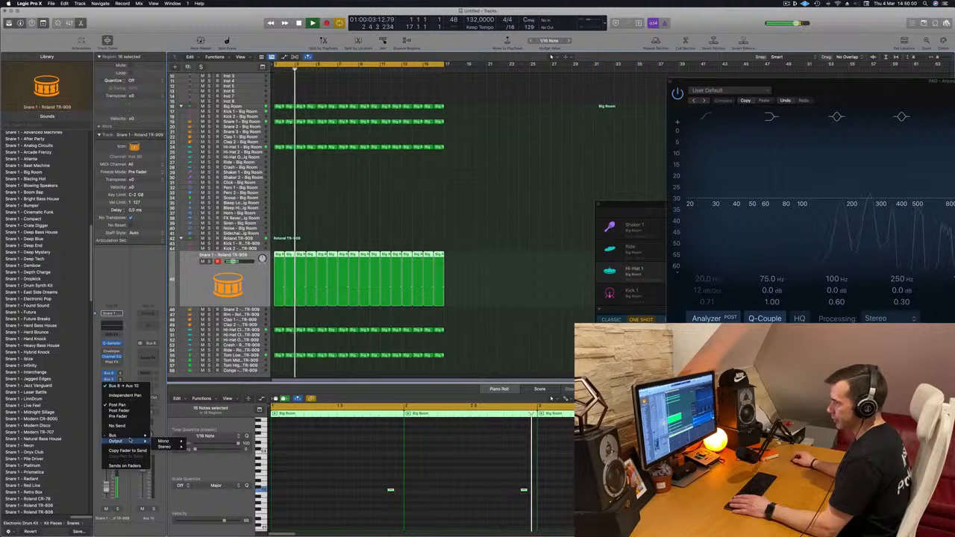
mouse_move(130, 436)
click(178, 351)
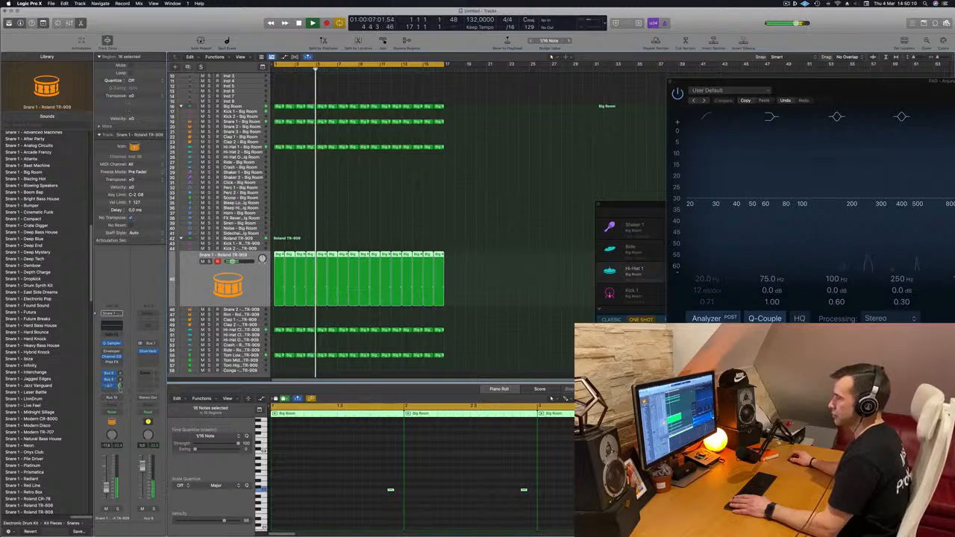
Replay from the start, repeat all arrangement regions once after bar 17, and extend the cycle range to bar 33.
scroll(398, 218, up, 5)
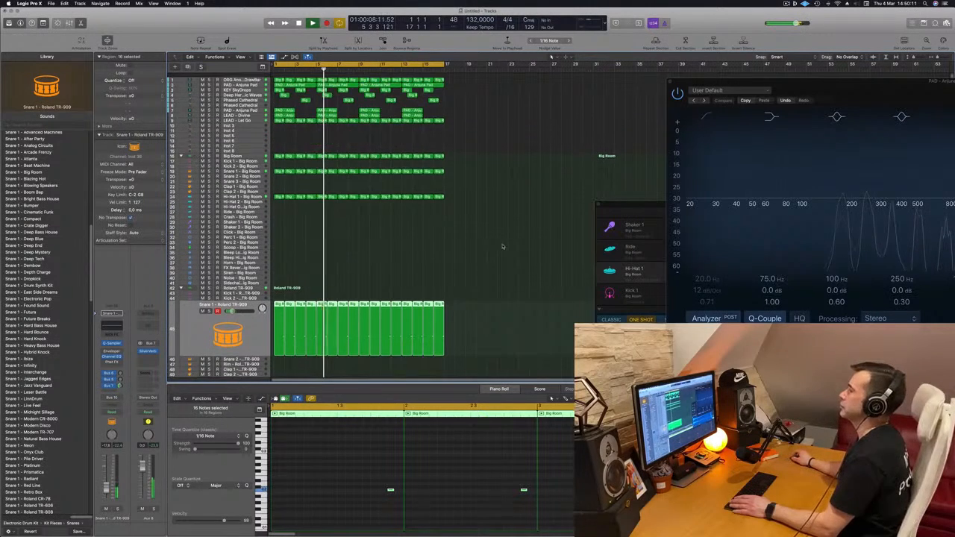
click(505, 162)
scroll(296, 156, right, 5)
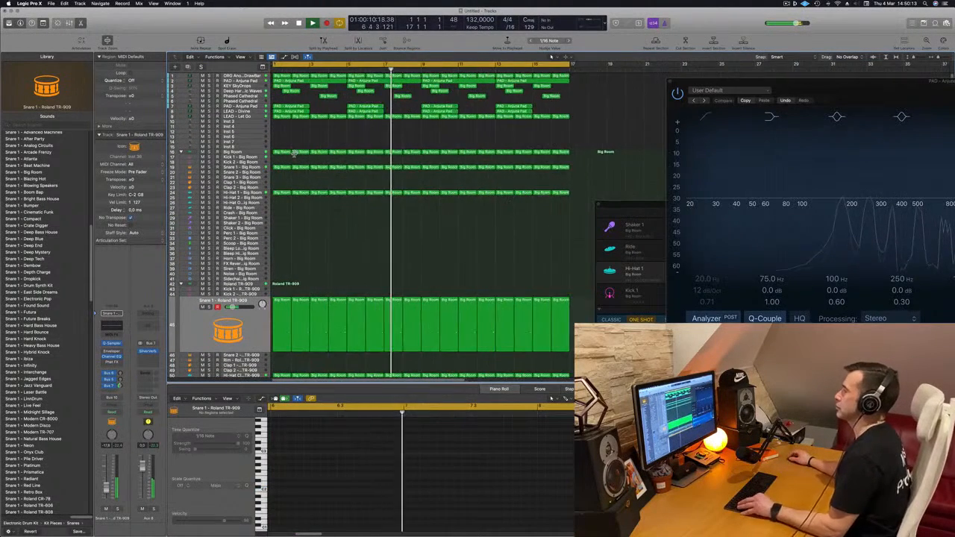
scroll(297, 156, left, 2)
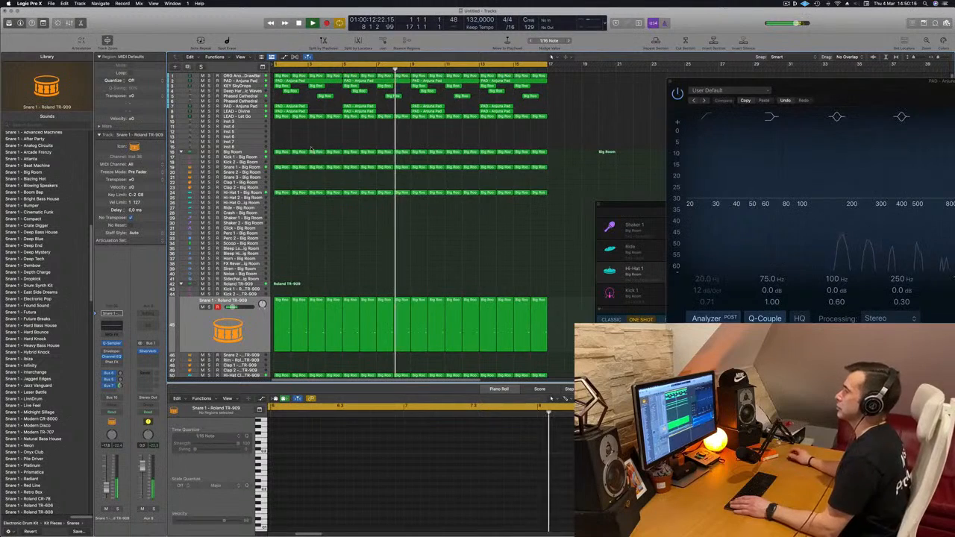
scroll(336, 147, left, 5)
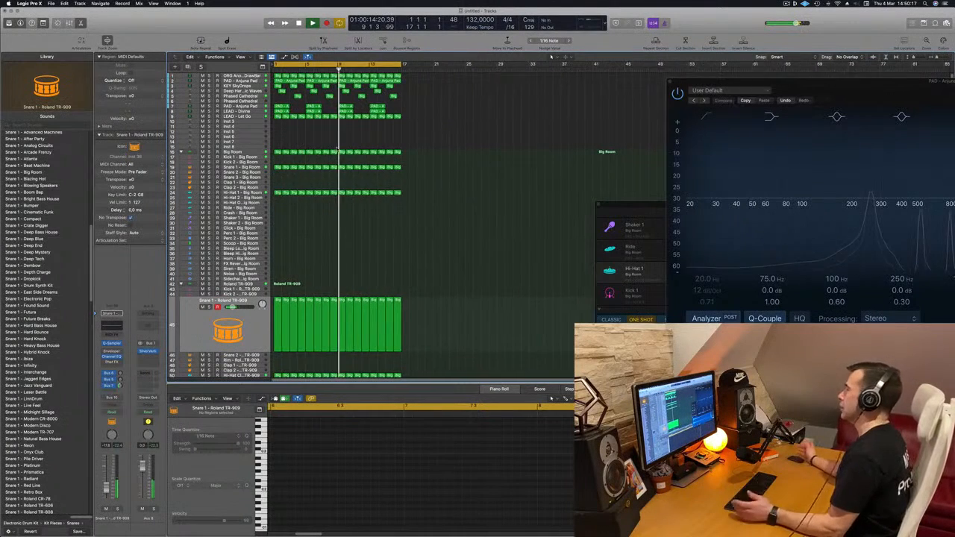
key(Return)
key(Return)
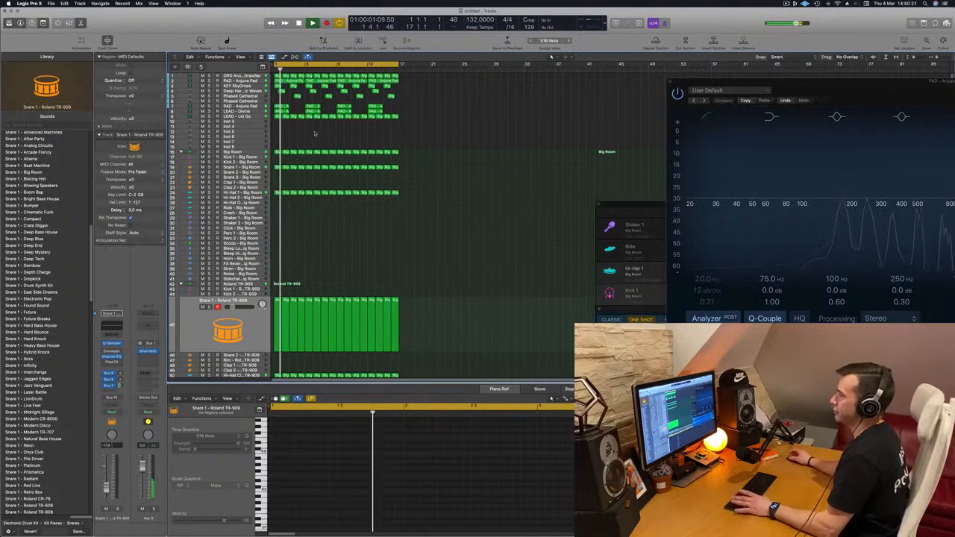
key(Return)
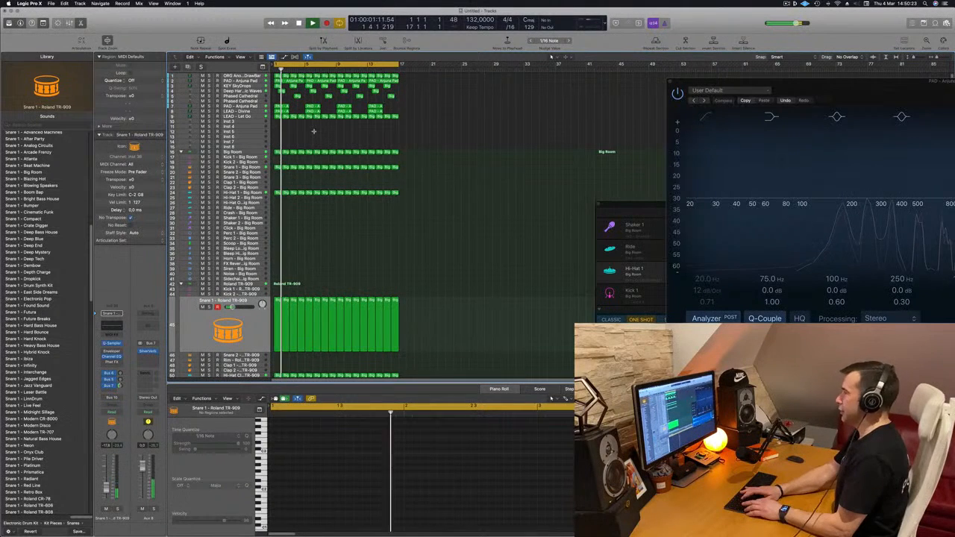
key(super+r)
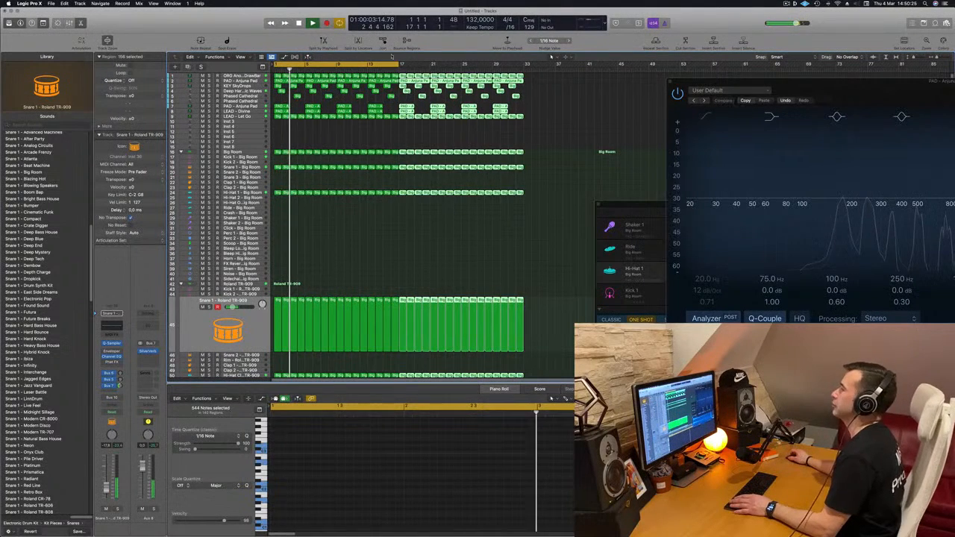
drag(400, 65, 525, 70)
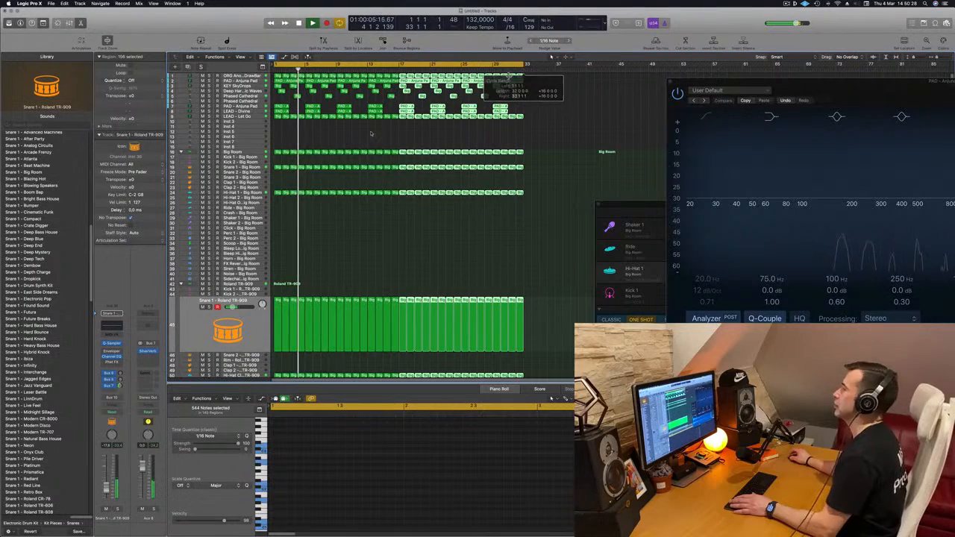
Duplicate the PAD - Anjuna Pad track below KEY-free track 2's settings and move the copy directly below LEAD - Let Go.
scroll(324, 140, up, 5)
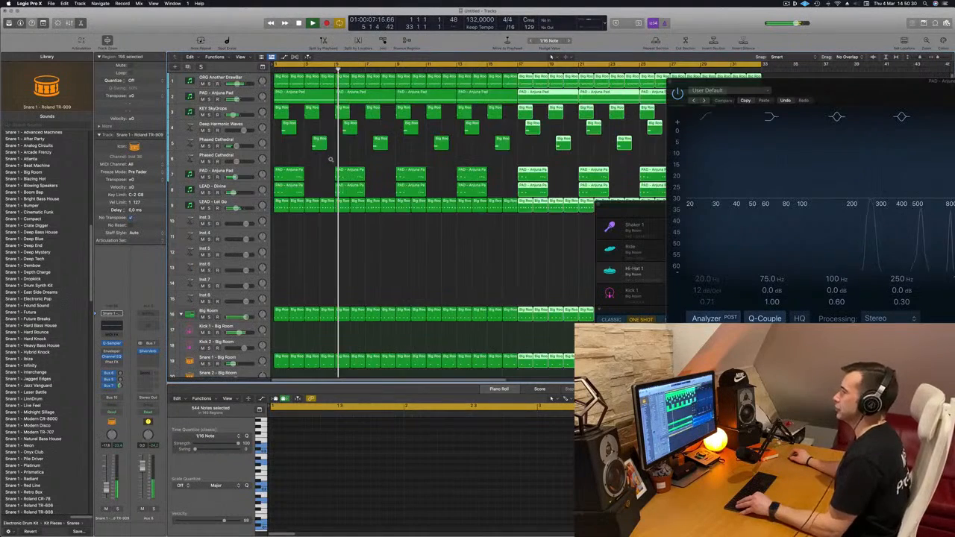
scroll(324, 247, down, 5)
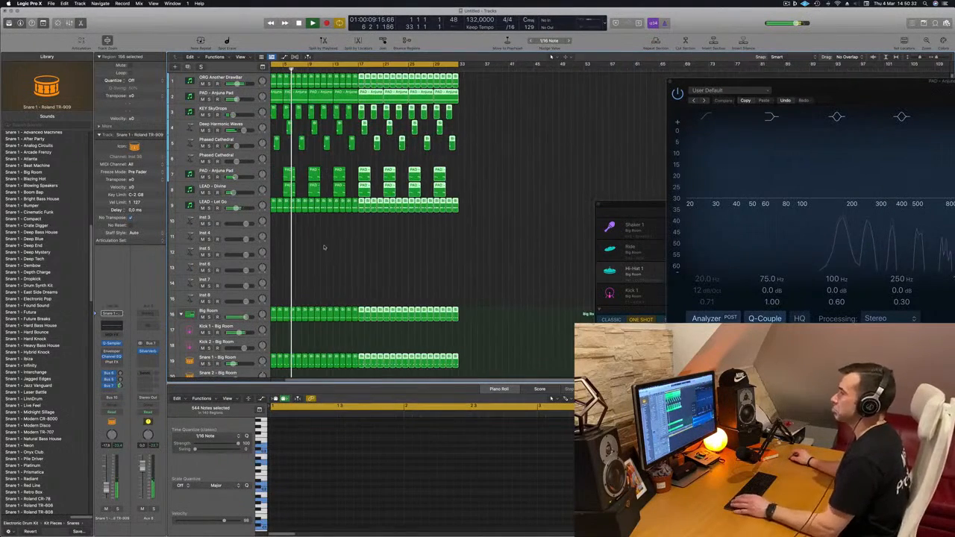
scroll(324, 247, left, 2)
click(204, 94)
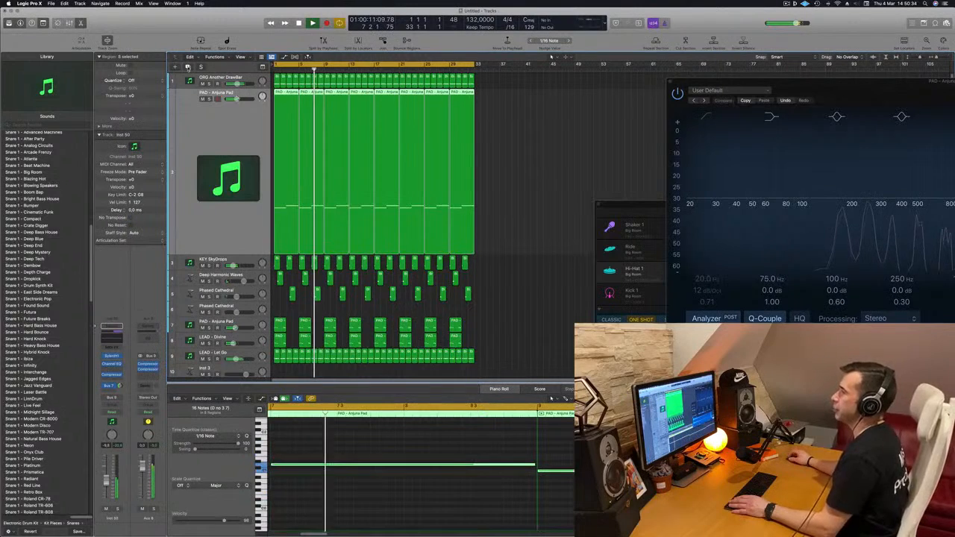
key(super+d)
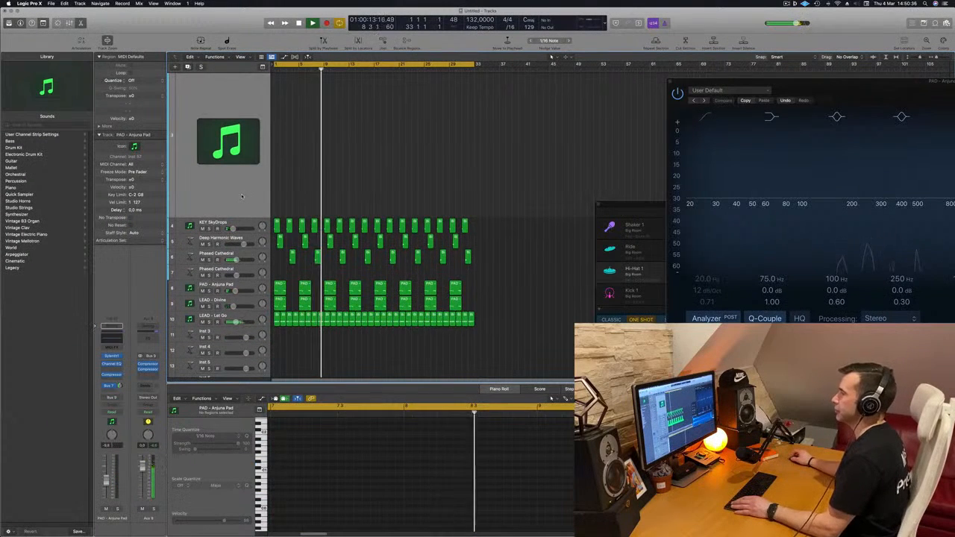
drag(234, 230, 237, 344)
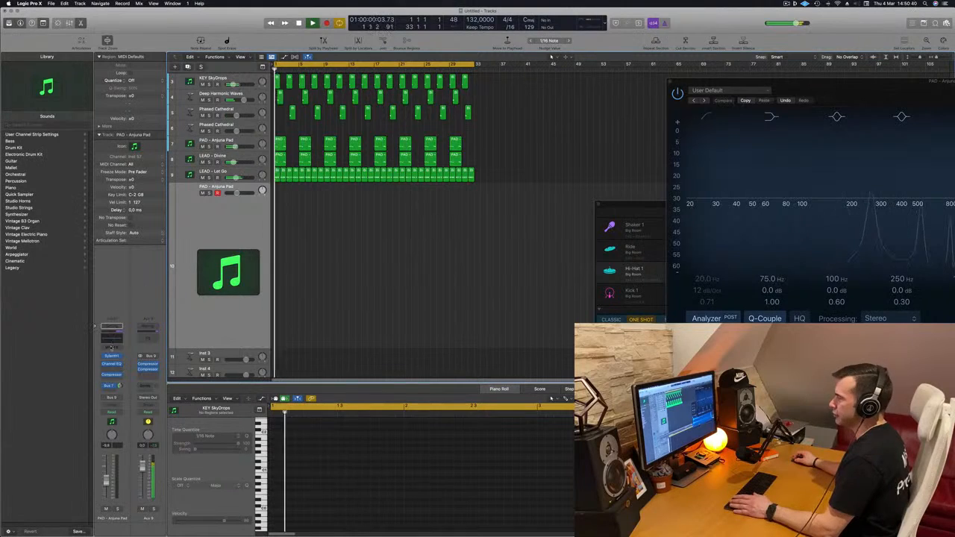
Open Sylenth1 and Musical Typing for the duplicated pad track, and audition its patch and the PAD - Back To Earth preset.
click(111, 357)
drag(492, 94, 575, 174)
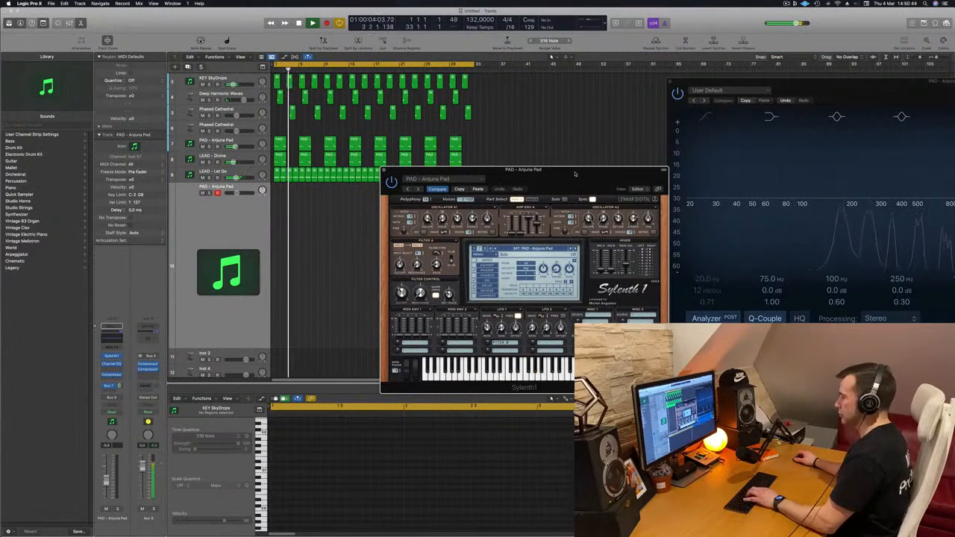
drag(576, 174, 442, 188)
key(super+k)
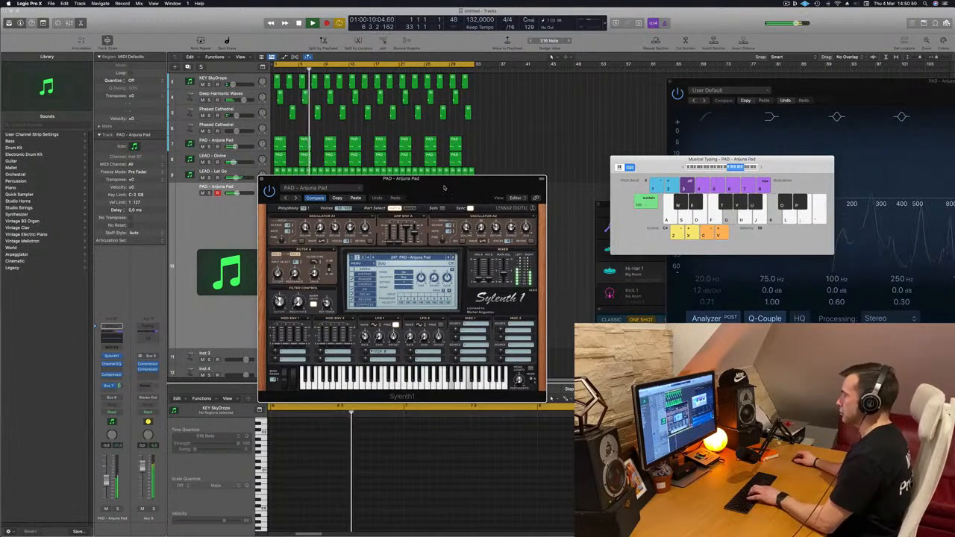
drag(441, 189, 465, 174)
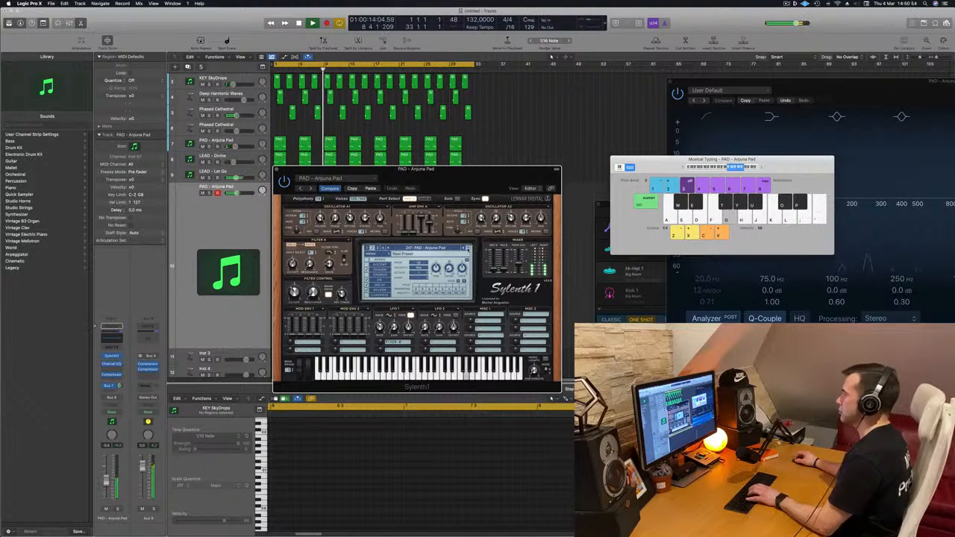
click(469, 249)
key(k)
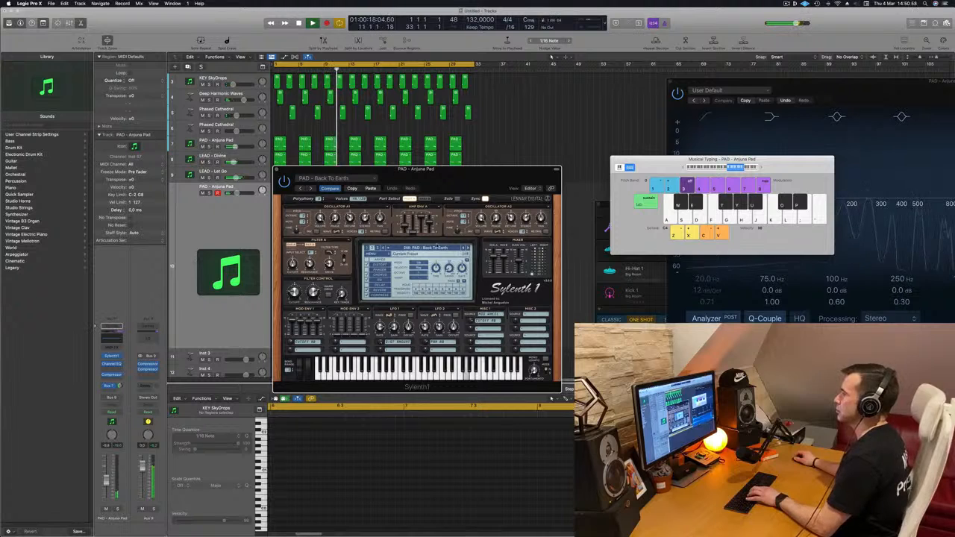
Load the LEAD - Basic Super Saw preset, restart playback, and try notes one octave lower in Musical Typing.
click(434, 248)
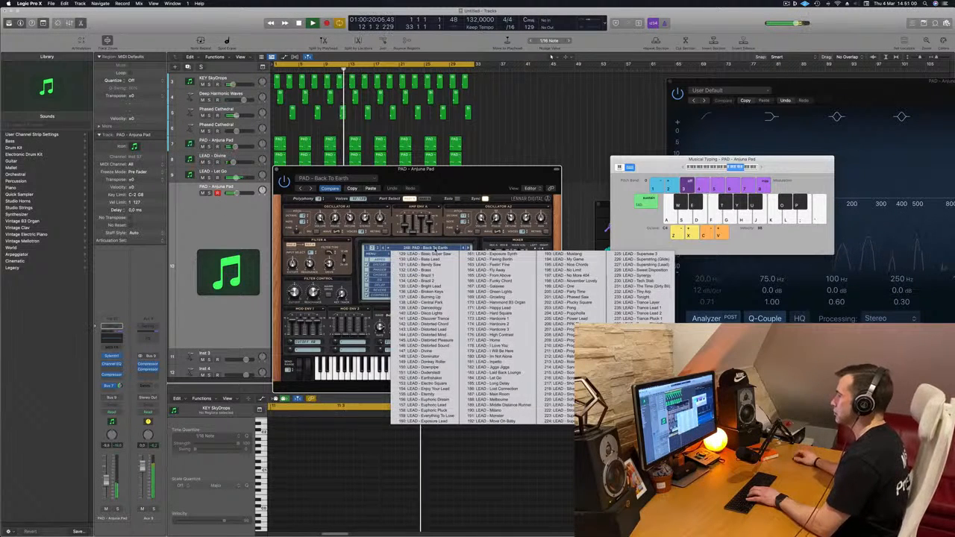
click(435, 254)
drag(415, 169, 476, 149)
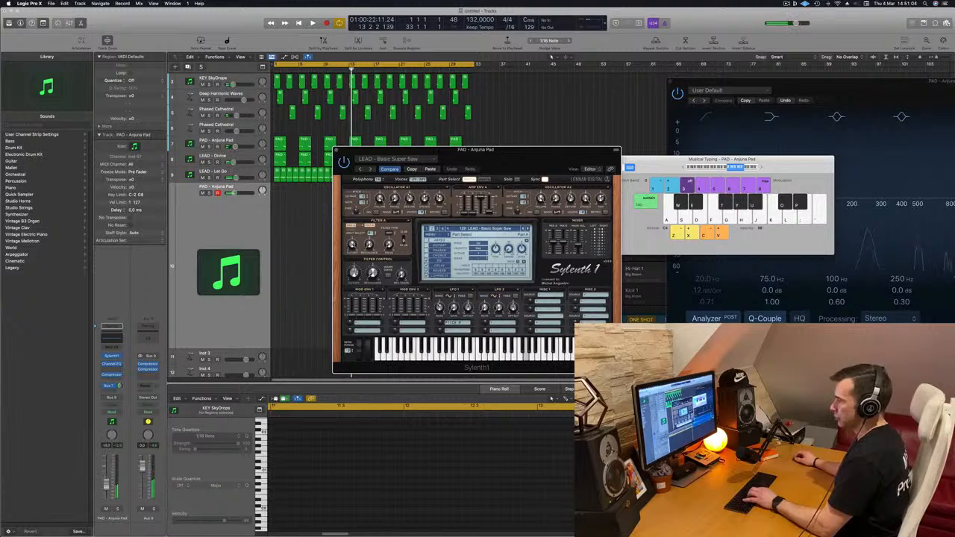
key(space)
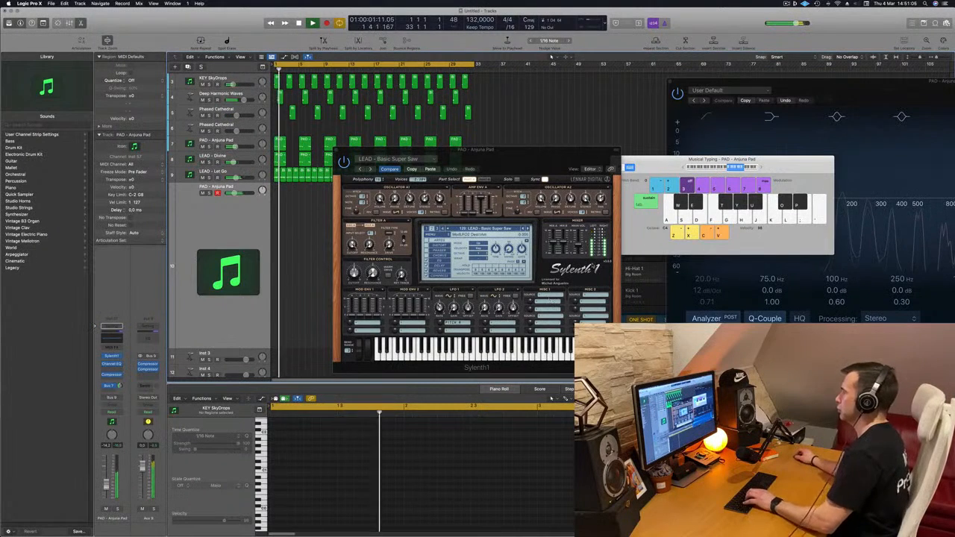
key(f)
key(z)
key(f)
key(g)
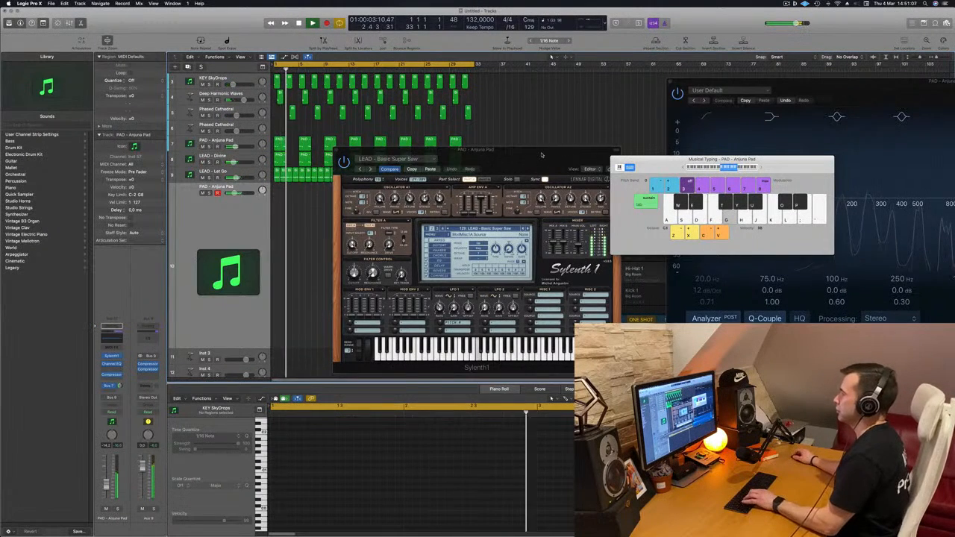
Audition the LEAD - Bass Lead, LEAD - Bendy Saw and LEAD - Brass presets with played notes over the track.
drag(542, 154, 457, 132)
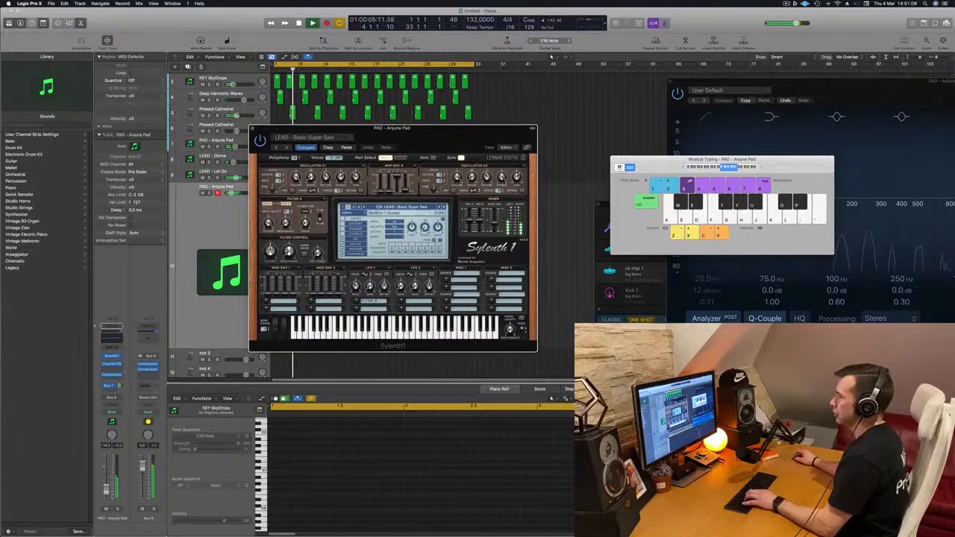
key(h)
click(444, 209)
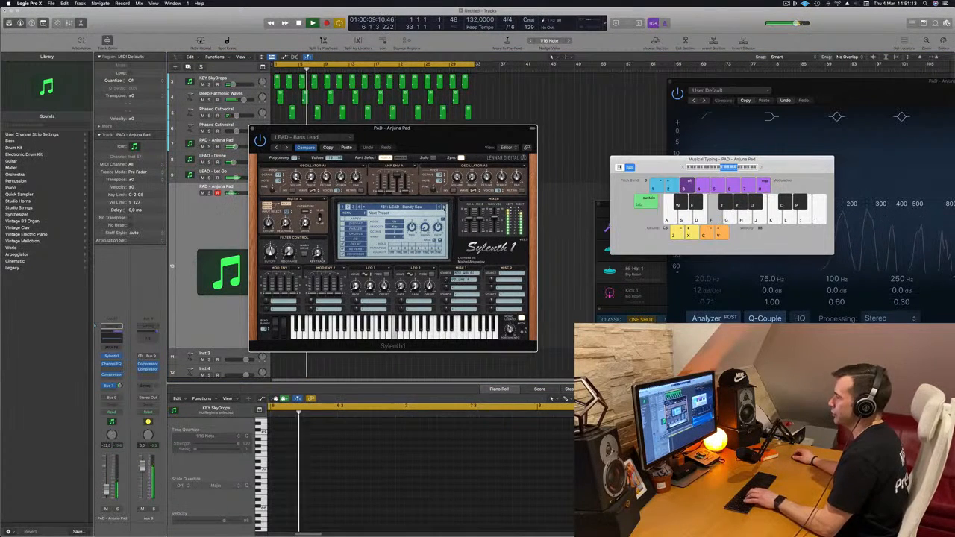
key(g)
click(444, 208)
key(h)
key(f)
Switch Sylenth1 to preset bank 1, load LEAD - 80's Cop, and play a note to audition it.
click(401, 209)
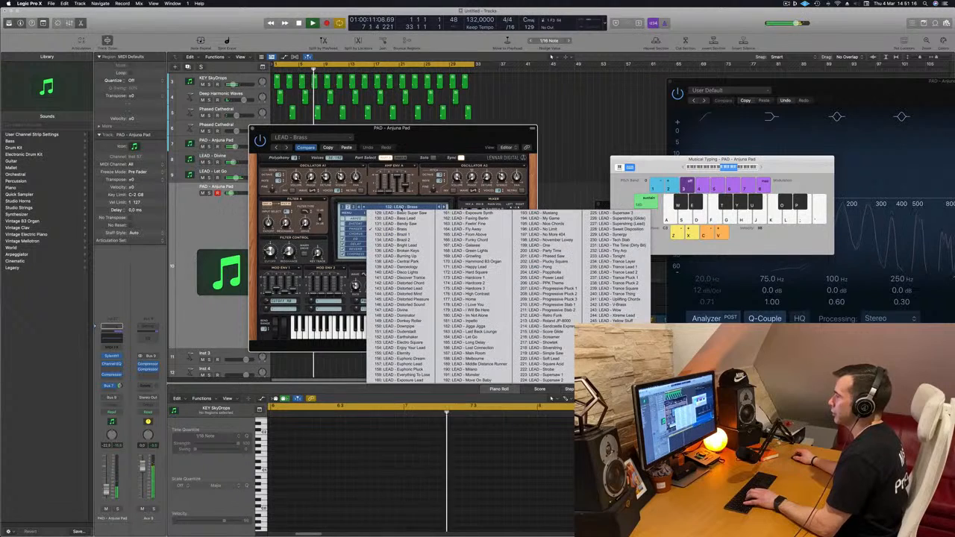
click(343, 208)
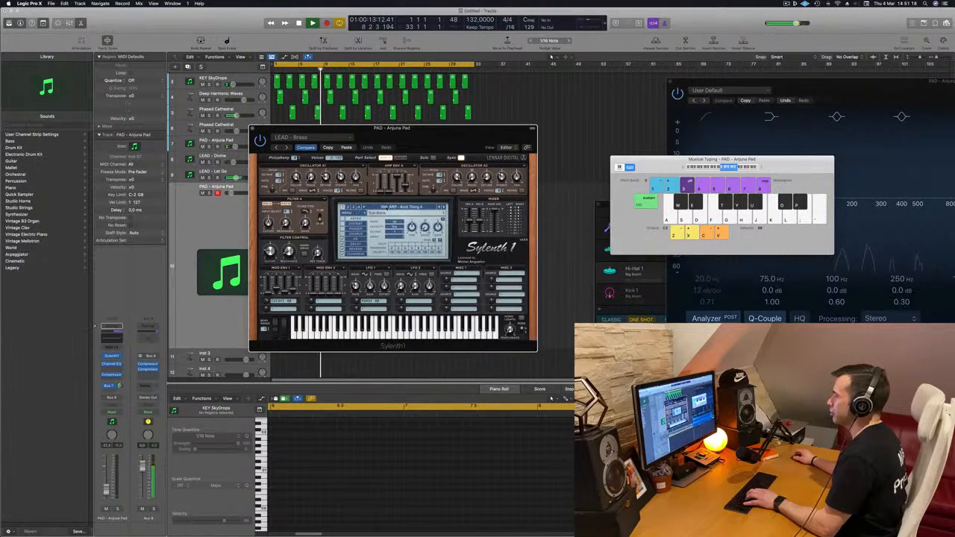
click(390, 209)
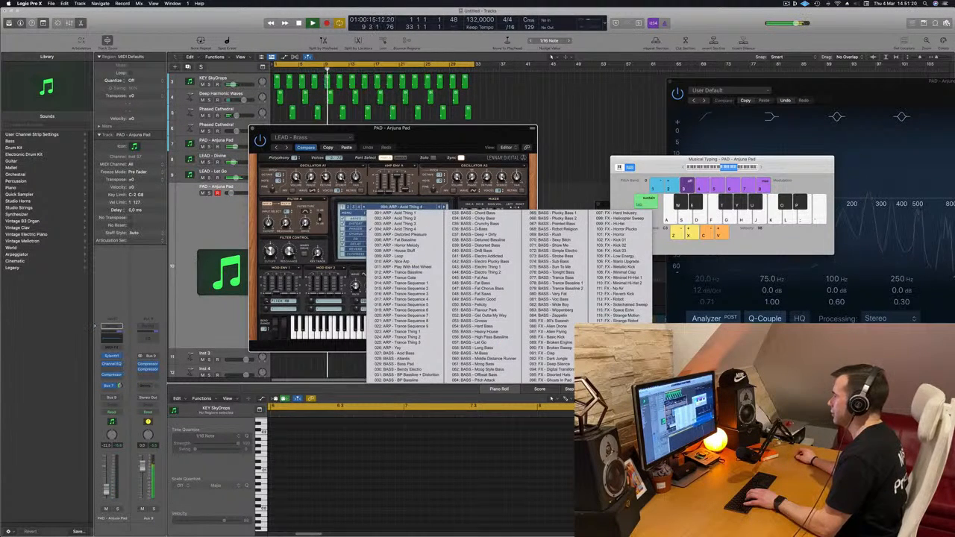
click(621, 348)
key(g)
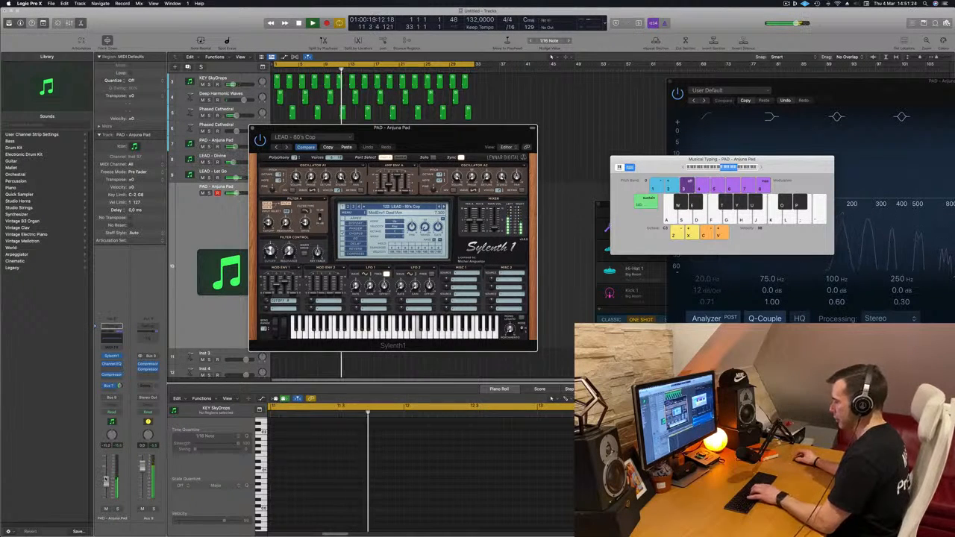
Lower the duplicated pad track's volume, adjust the filter cutoff of LEAD - 80's Cop, and restart playback while trying notes.
click(105, 480)
key(l)
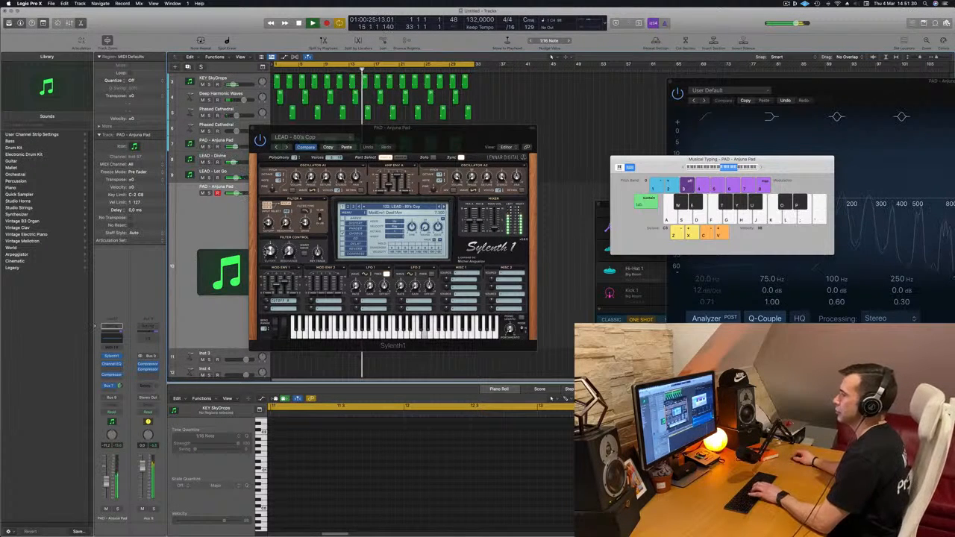
click(271, 252)
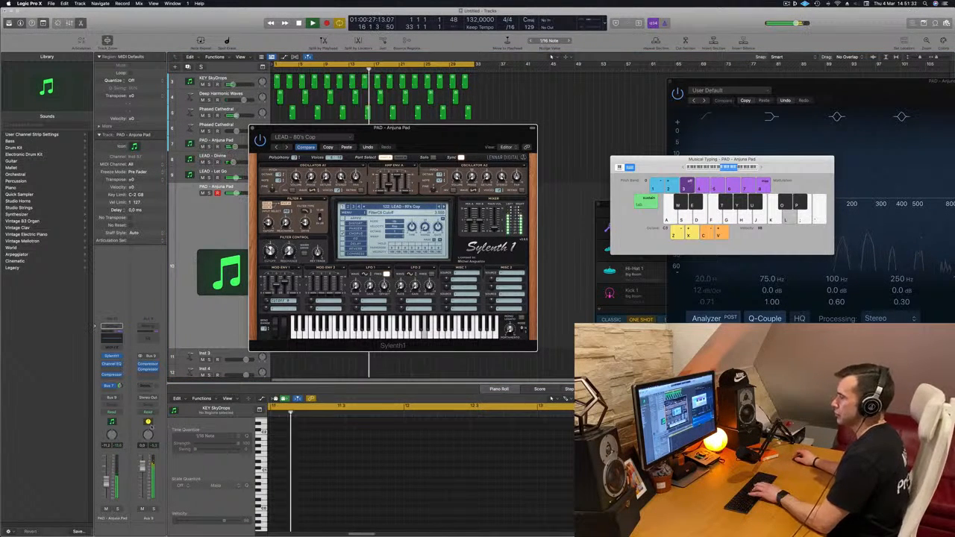
key(semicolon)
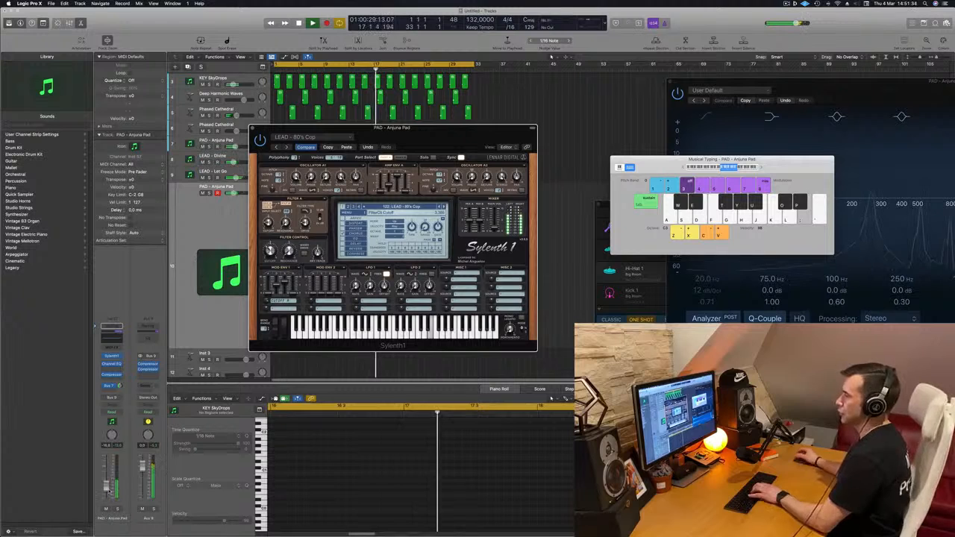
click(108, 490)
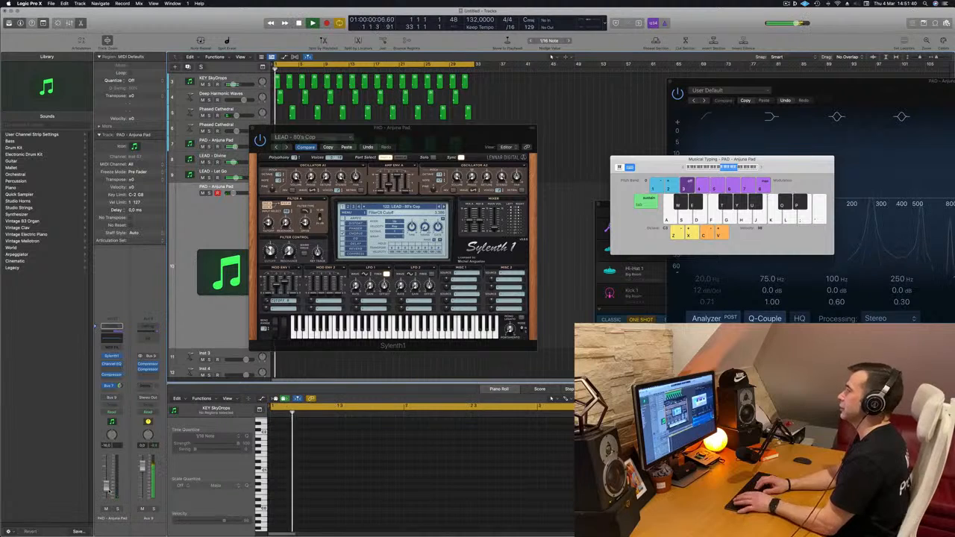
key(semicolon)
key(semicolon)
key(k)
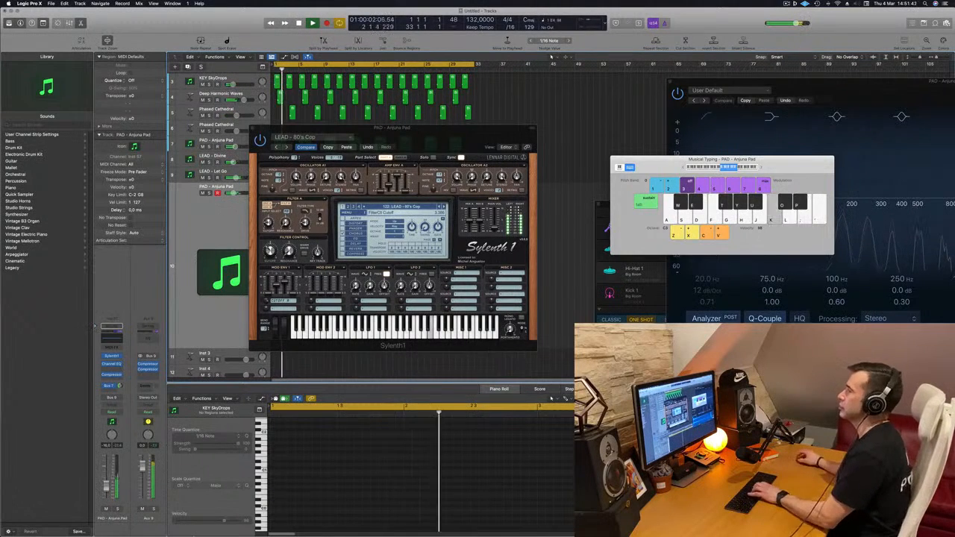
Mute the original PAD - Anjuna Pad and LEAD - Divine tracks, and audition LEAD - 80's Cop against the remaining tracks.
drag(321, 128, 512, 153)
key(l)
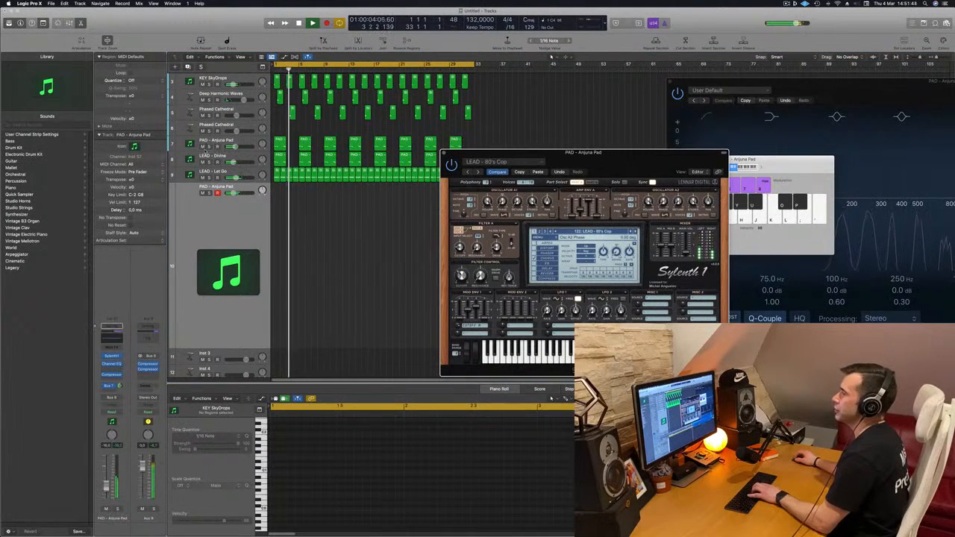
click(629, 138)
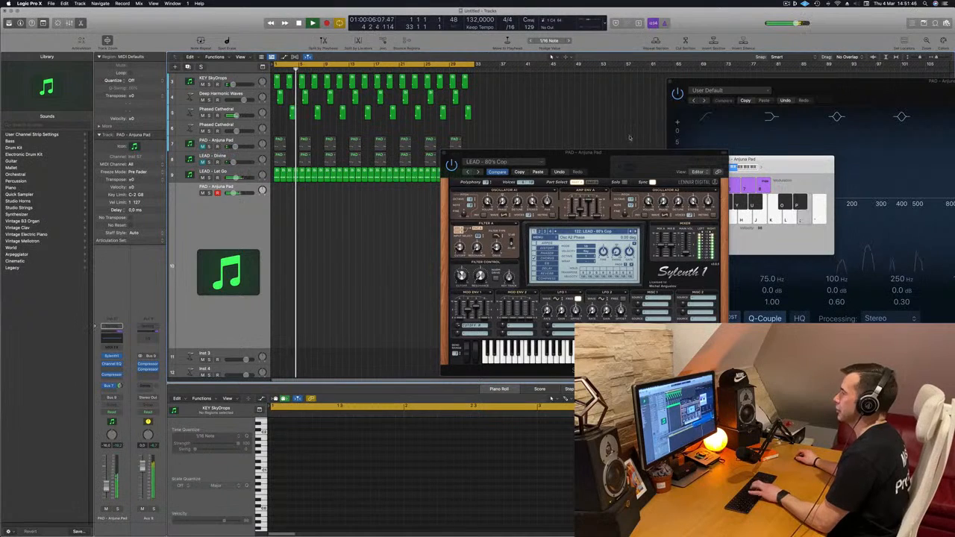
drag(525, 156, 455, 152)
key(semicolon)
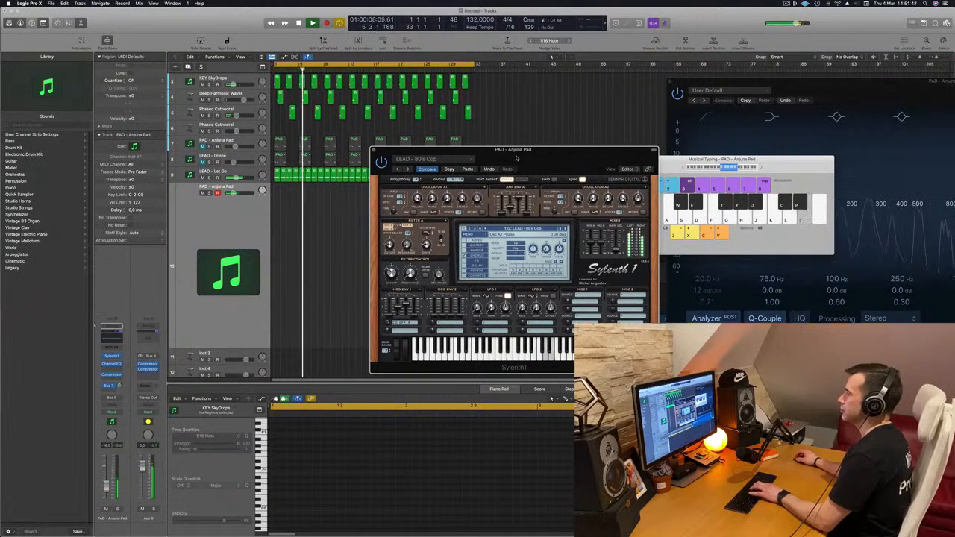
key(k)
key(l)
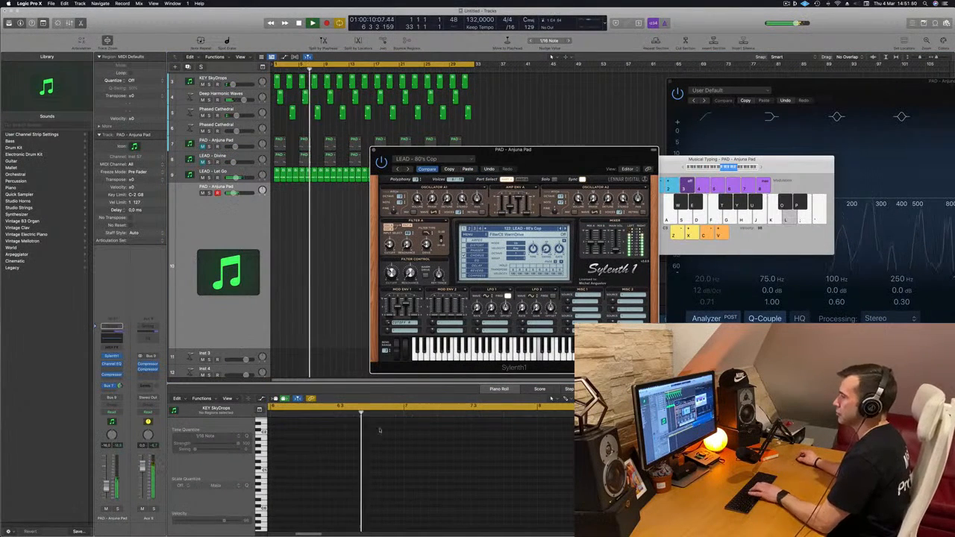
Load the LEAD - 80's Lead preset in Sylenth1, lower the track's volume further, and audition it with played notes.
click(565, 230)
key(k)
key(l)
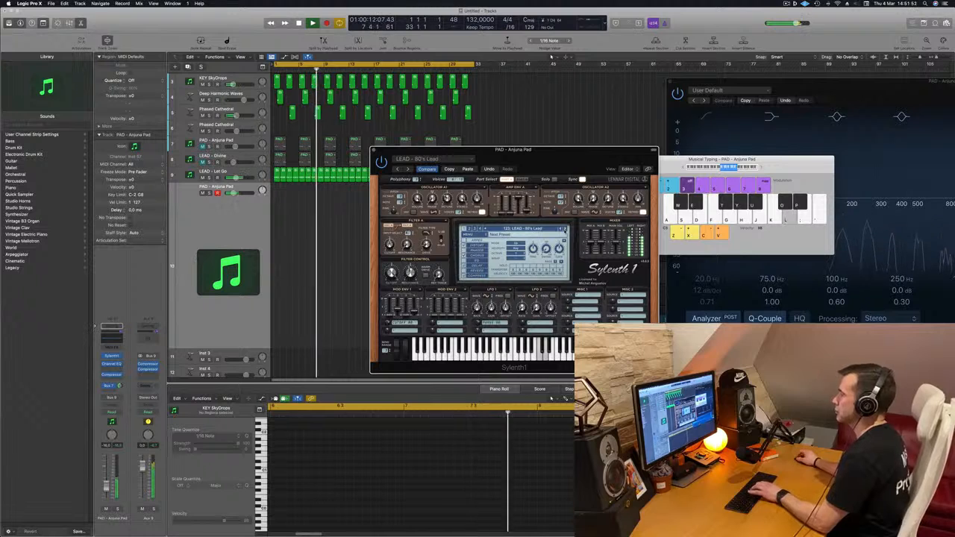
drag(557, 158, 511, 131)
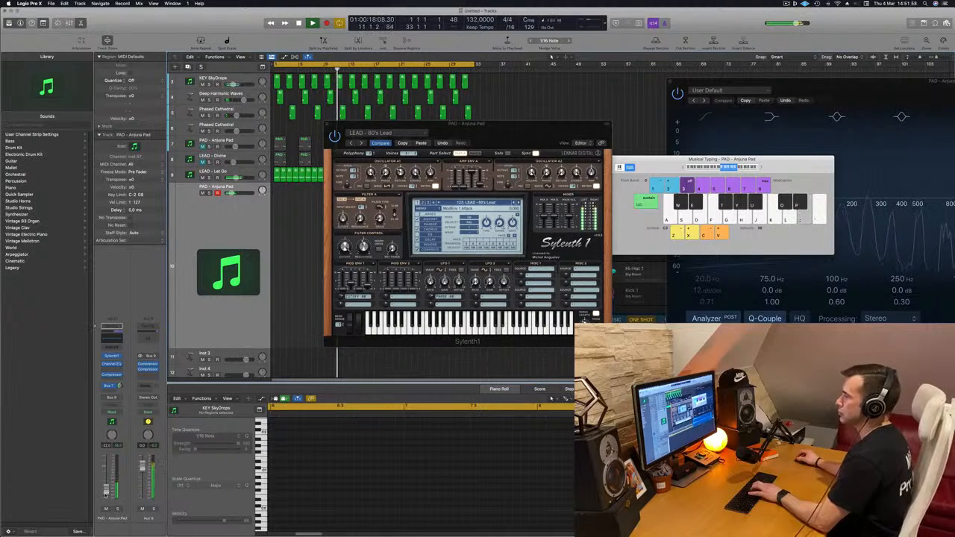
key(k)
key(l)
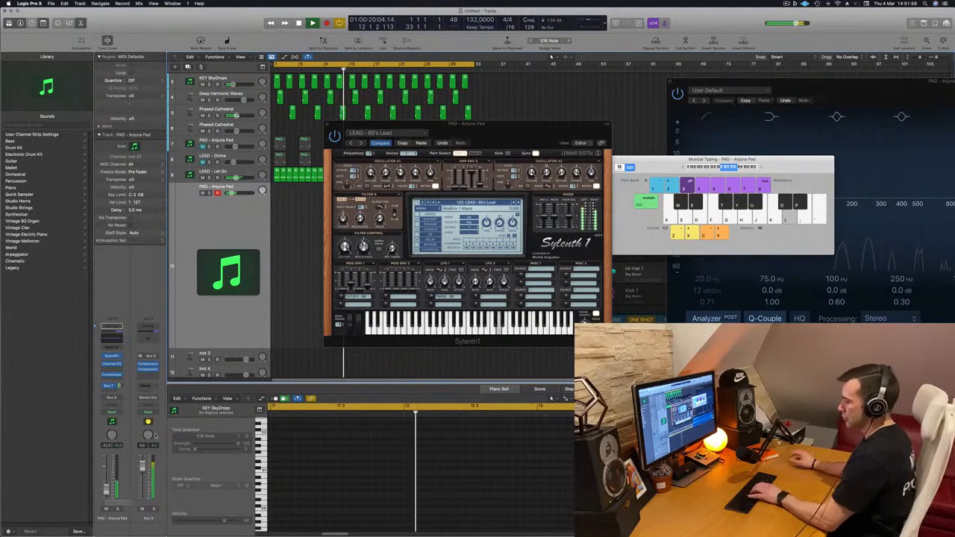
Rehearse a descending lead melody with LEAD - 80's Lead in Musical Typing over the running track.
key(h)
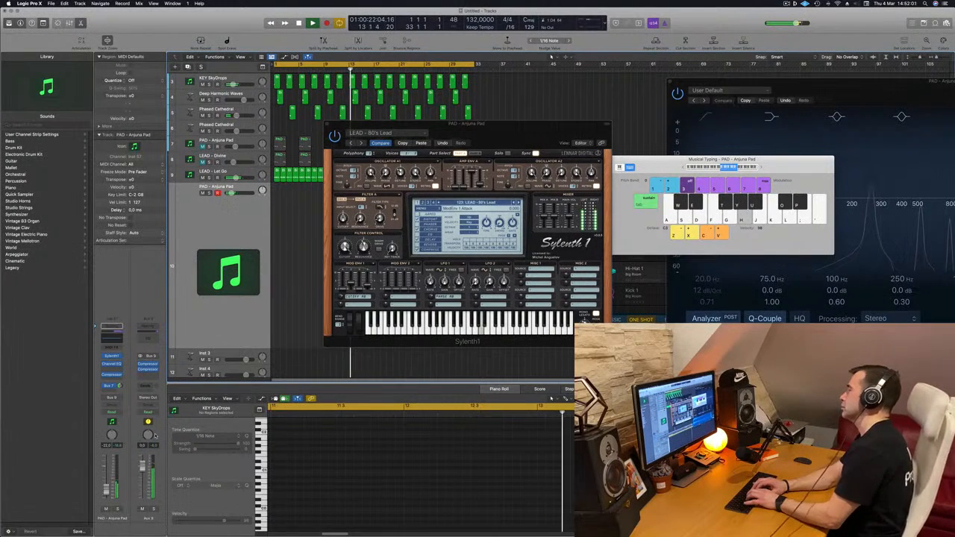
key(h)
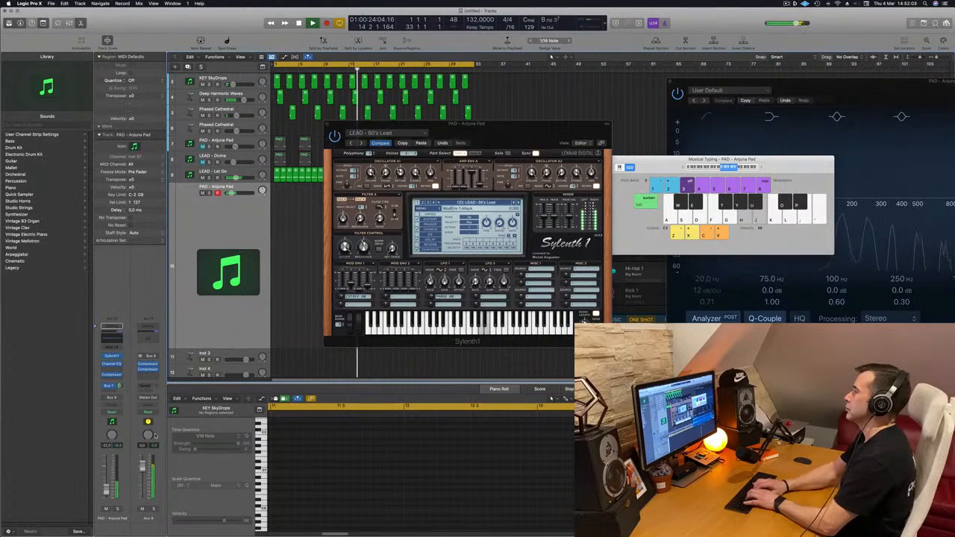
key(k)
key(j)
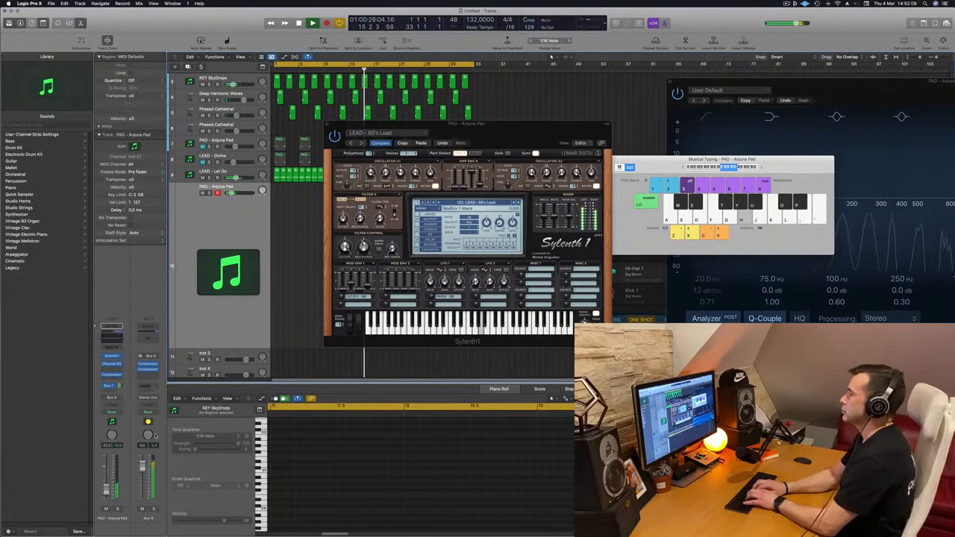
key(f)
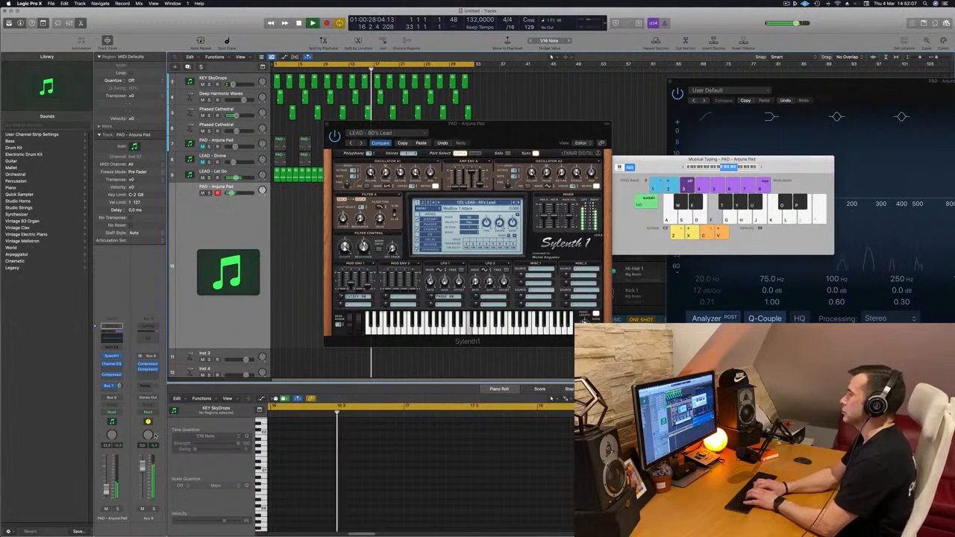
key(k)
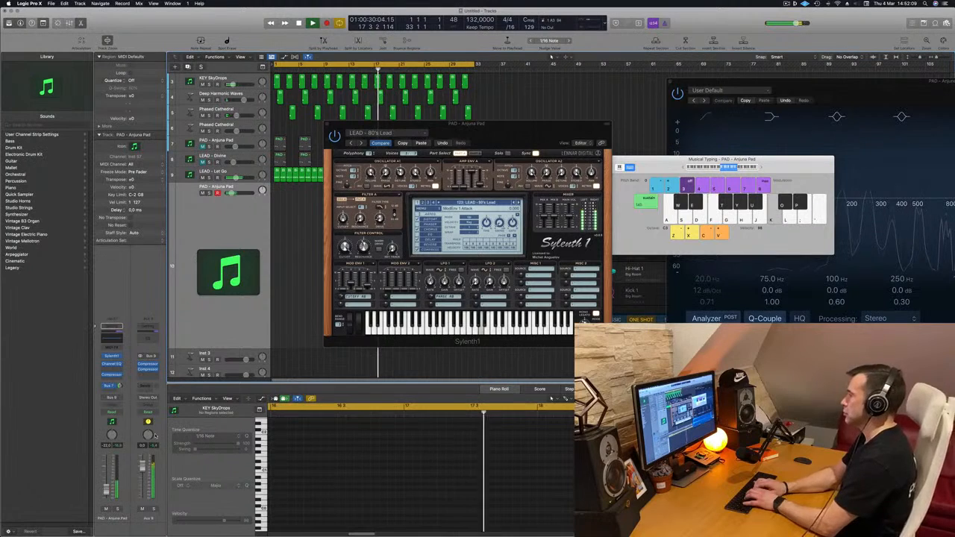
key(l)
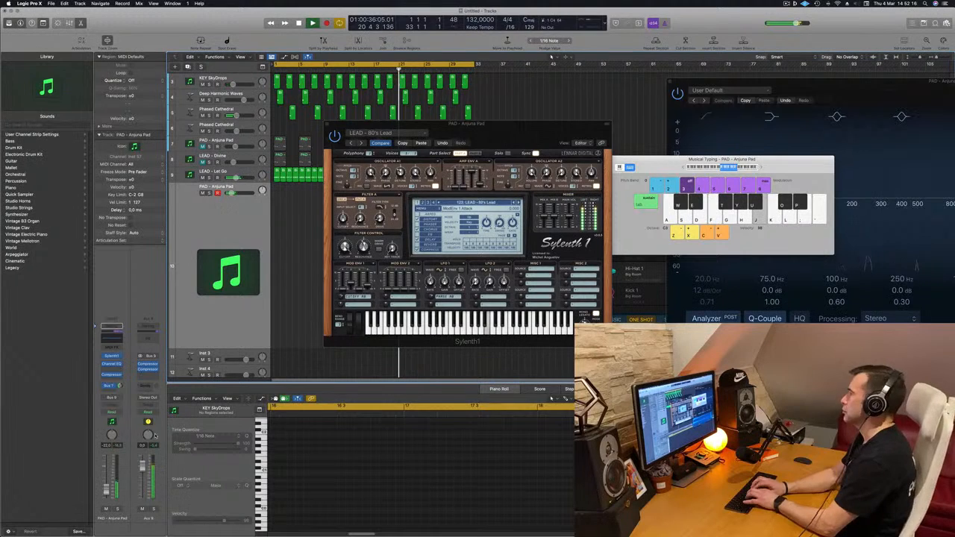
key(l)
key(k)
key(j)
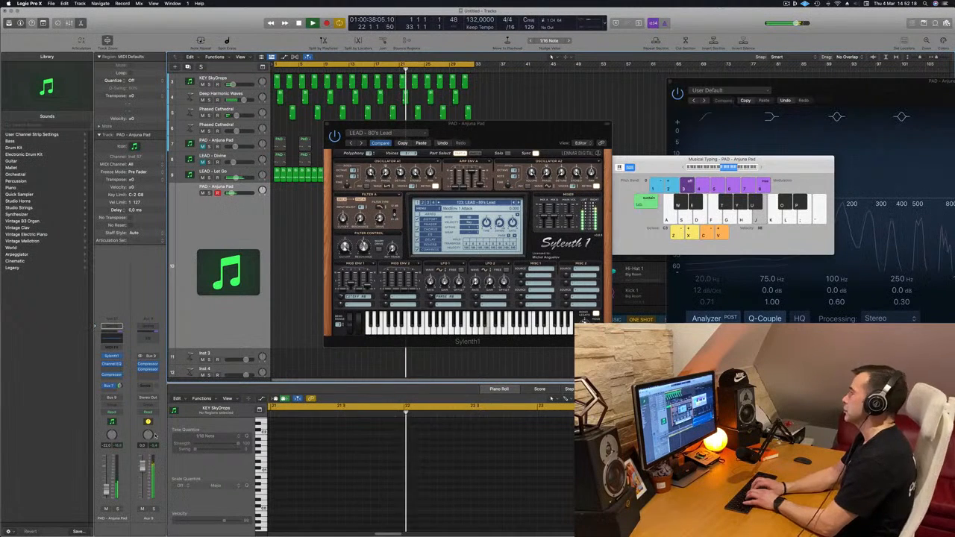
key(h)
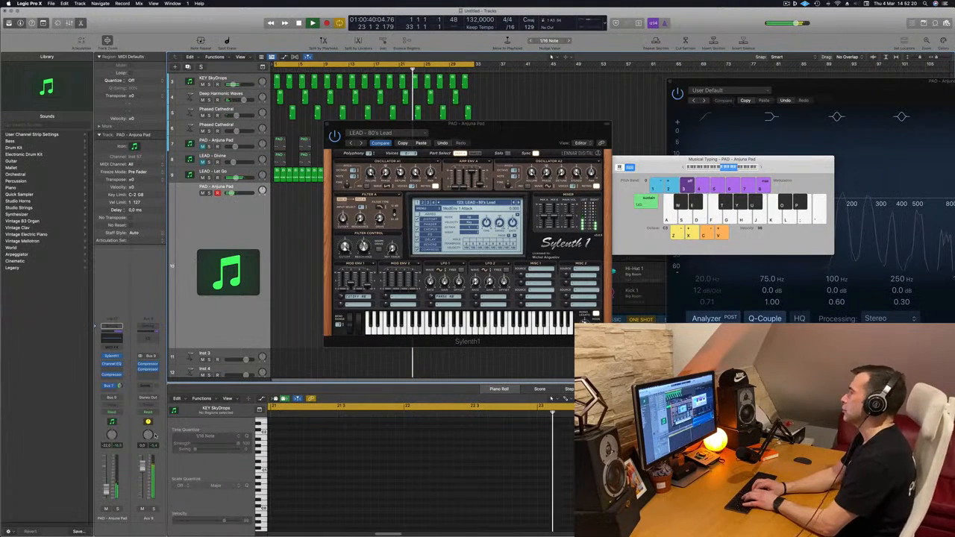
Start recording on the duplicated pad track and play the descending lead melody into it from around bar 26.
key(r)
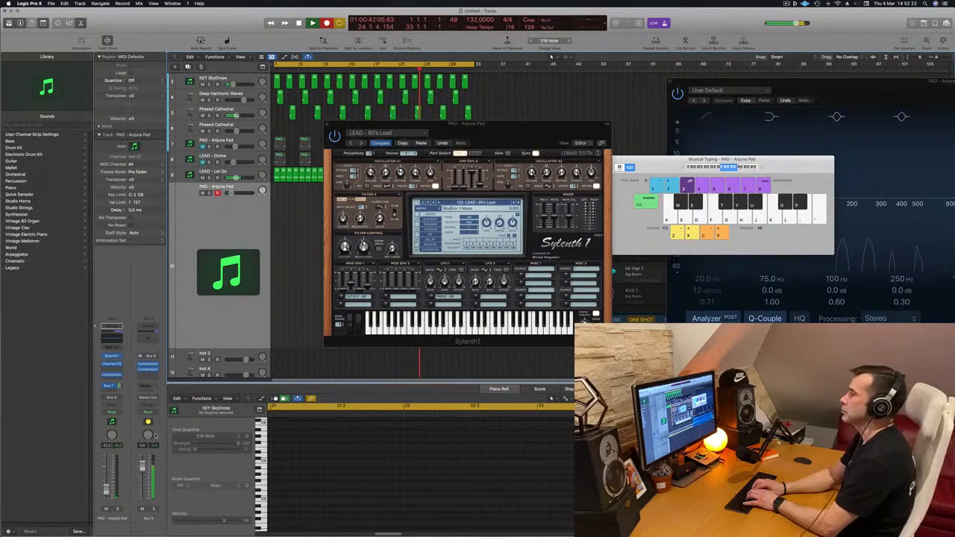
key(l)
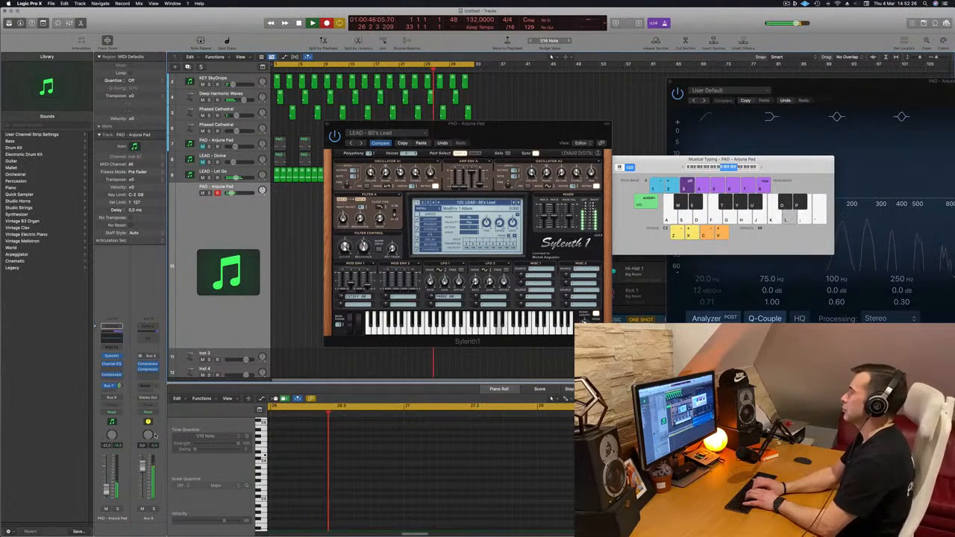
key(k)
key(j)
key(h)
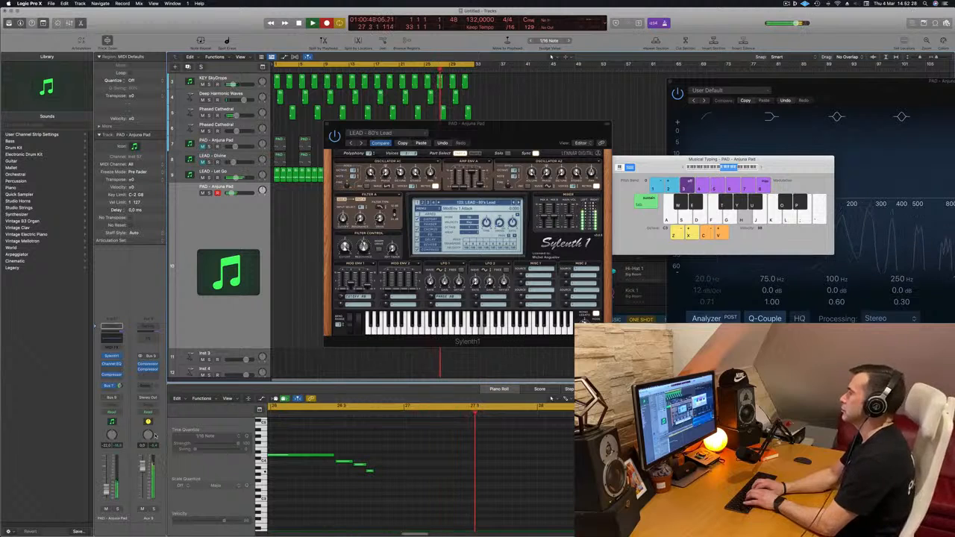
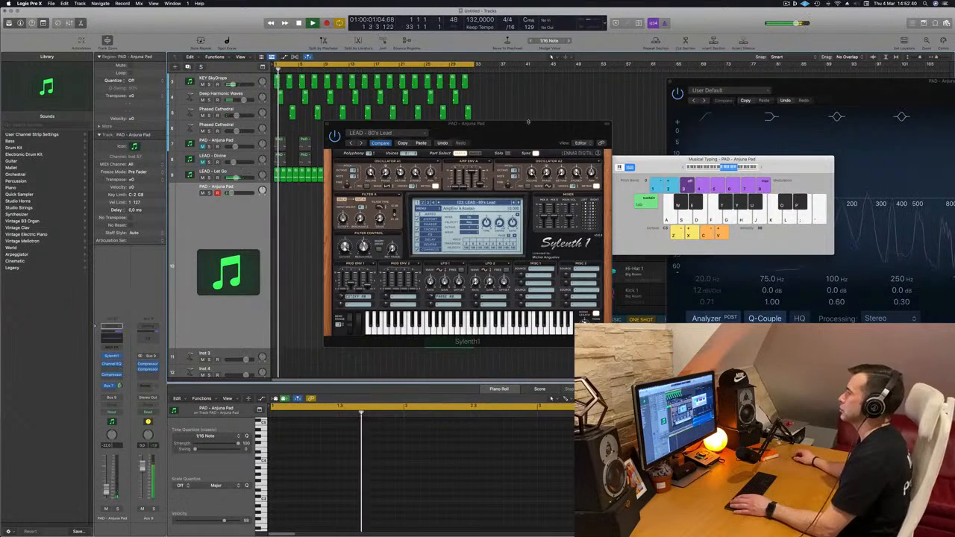
Clear the Sylenth1 window off the arrangement, stop playback, and move the recorded lead region to bar 1.
drag(493, 124, 718, 116)
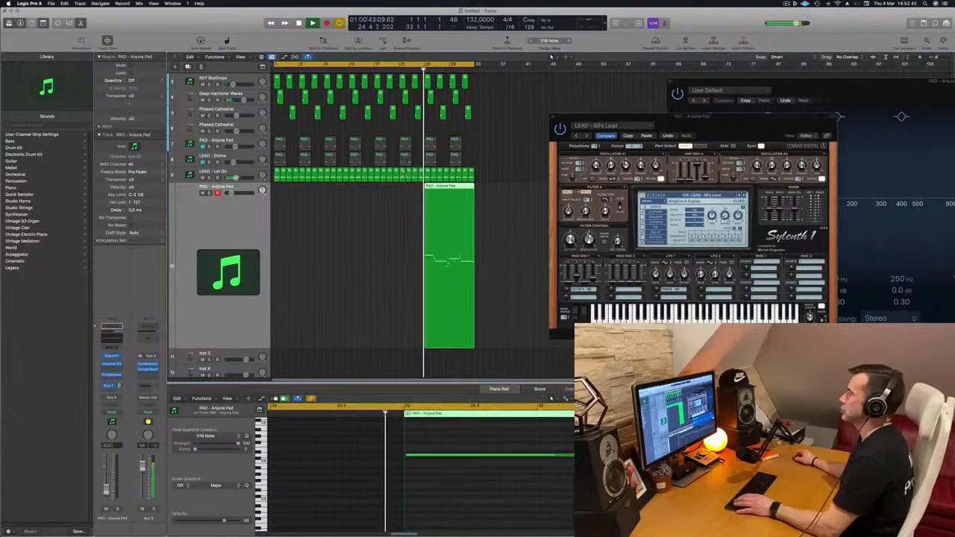
key(space)
drag(456, 198, 306, 197)
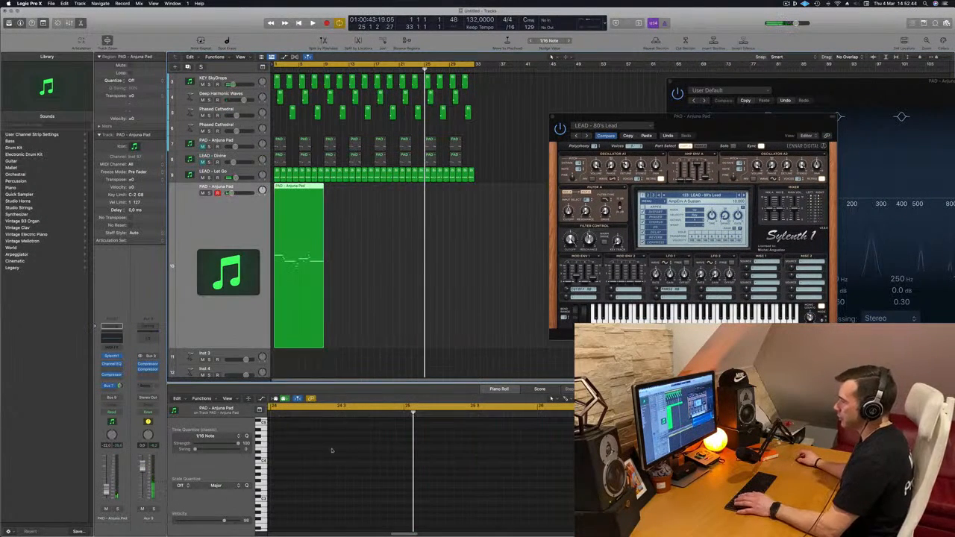
Open the recorded lead region in the Piano Roll and play it back through bar 5.
double_click(292, 187)
key(space)
scroll(316, 186, up, 5)
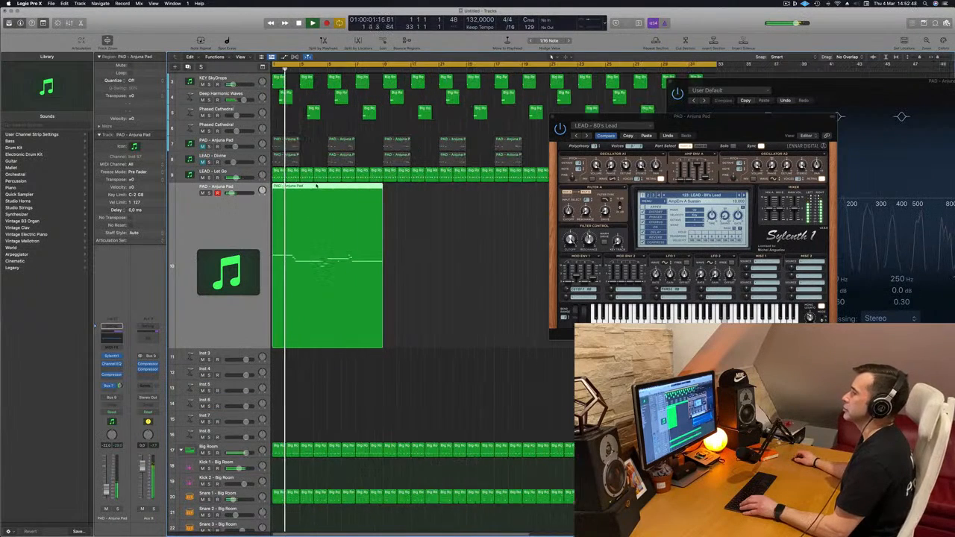
double_click(316, 187)
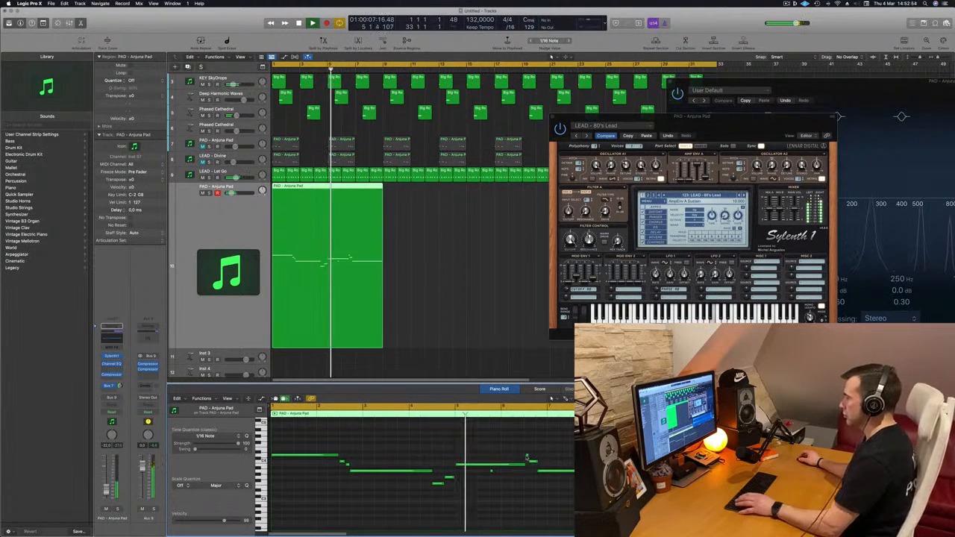
key(space)
Delete the lead notes from bar 5 onward and replace them with a copy of the first phrase starting at bar 5.
drag(486, 448, 597, 500)
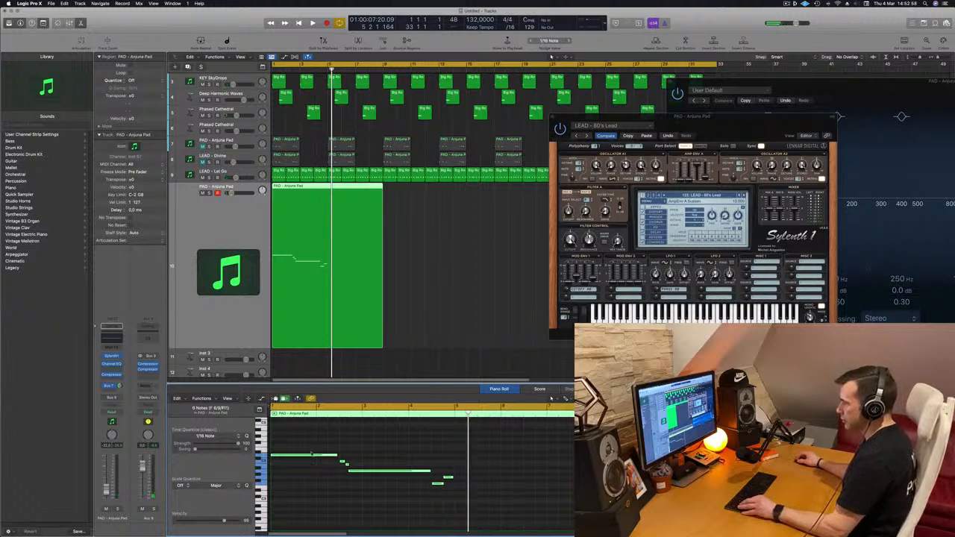
drag(347, 458, 471, 459)
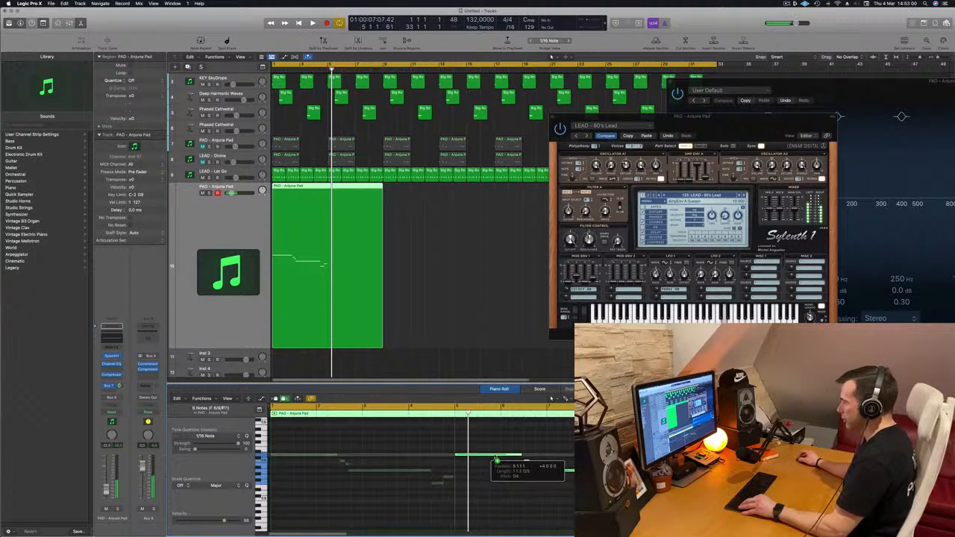
key(space)
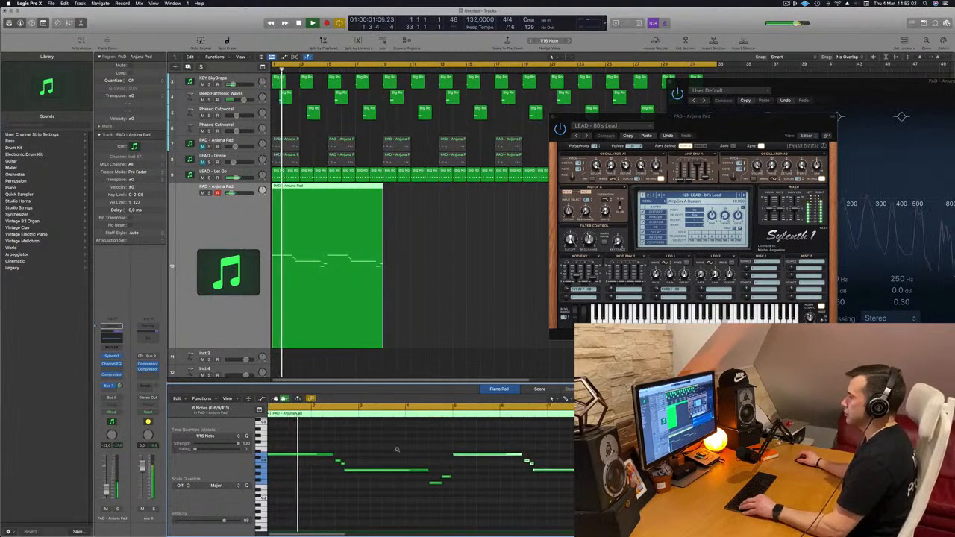
Shift the short descending note and the long note after it slightly later in bar 2 while the phrase plays.
scroll(397, 450, right, 2)
scroll(399, 450, left, 4)
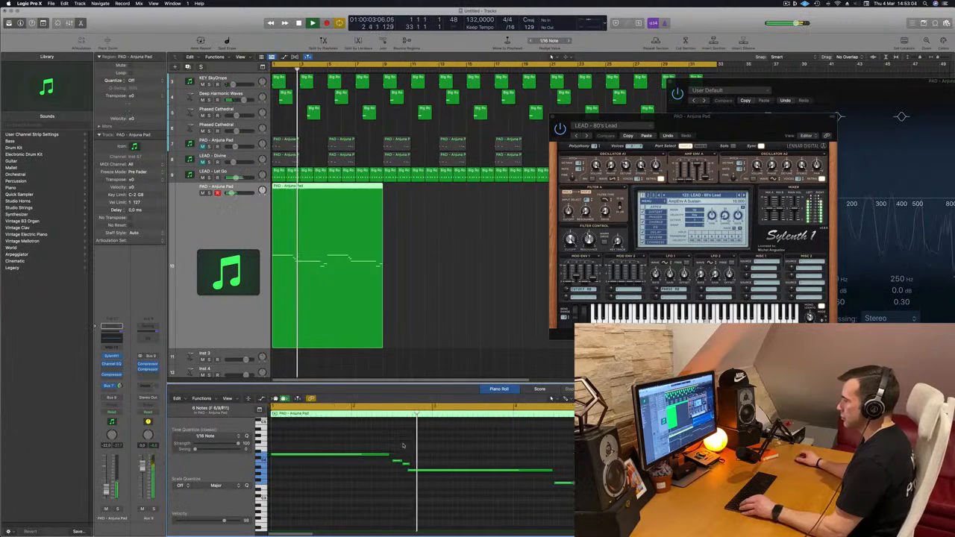
scroll(394, 456, up, 2)
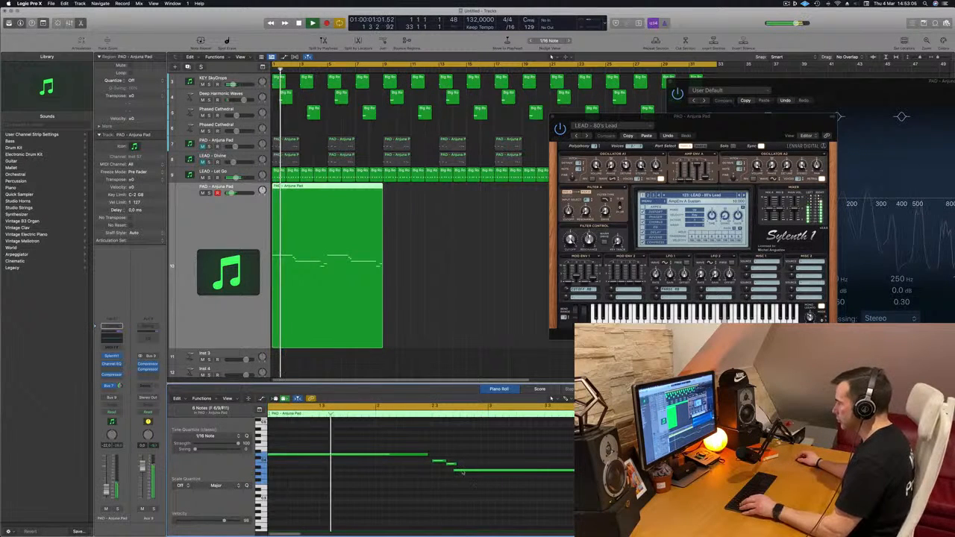
click(461, 472)
drag(461, 472, 467, 471)
scroll(442, 477, down, 2)
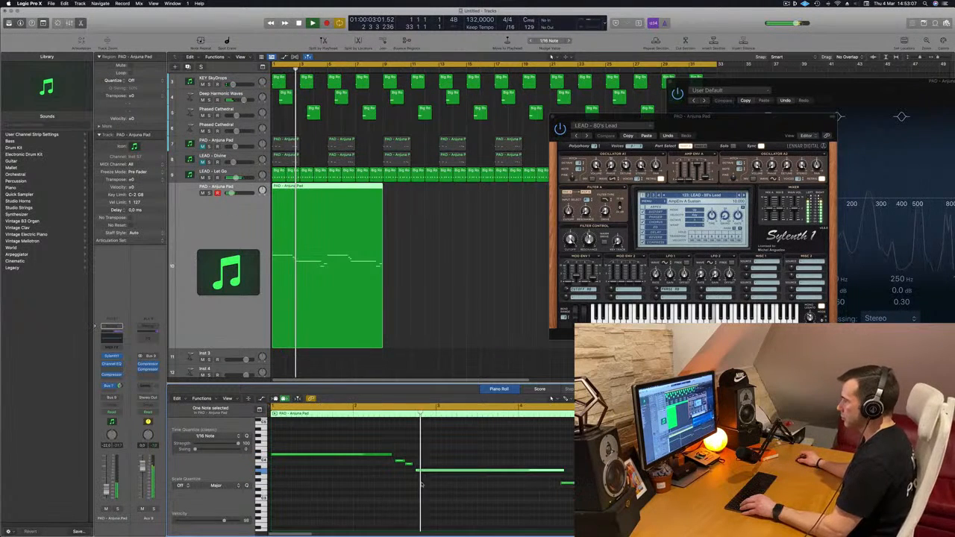
key(Return)
drag(412, 464, 416, 464)
key(Return)
Lower the pitch of the long note at bar 5 so it sits below the two short notes preceding it.
scroll(381, 466, down, 2)
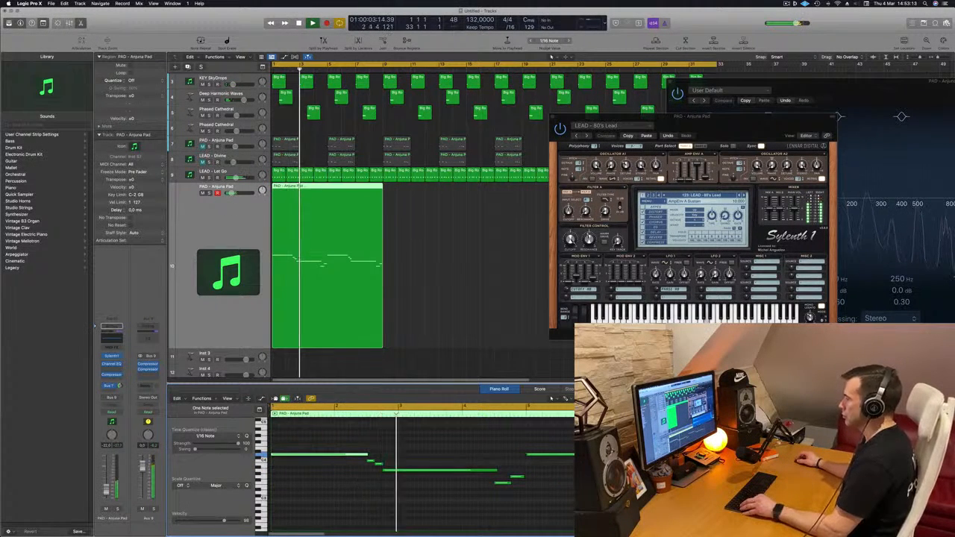
scroll(400, 483, down, 1)
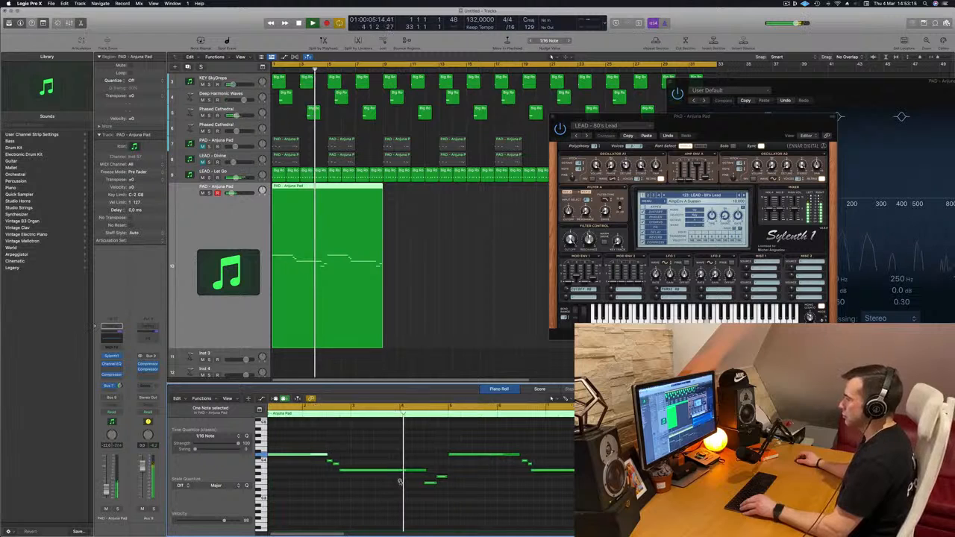
scroll(400, 484, up, 1)
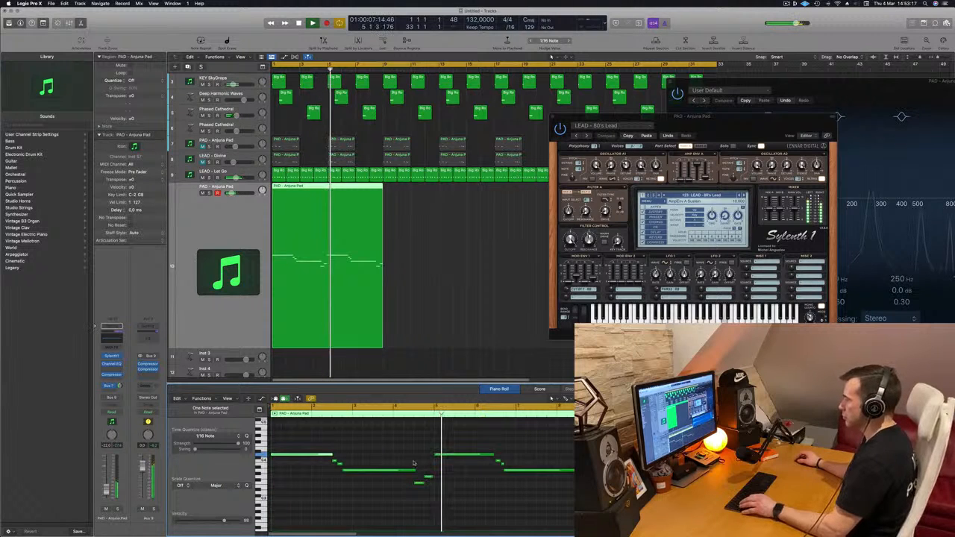
scroll(473, 461, down, 1)
key(Return)
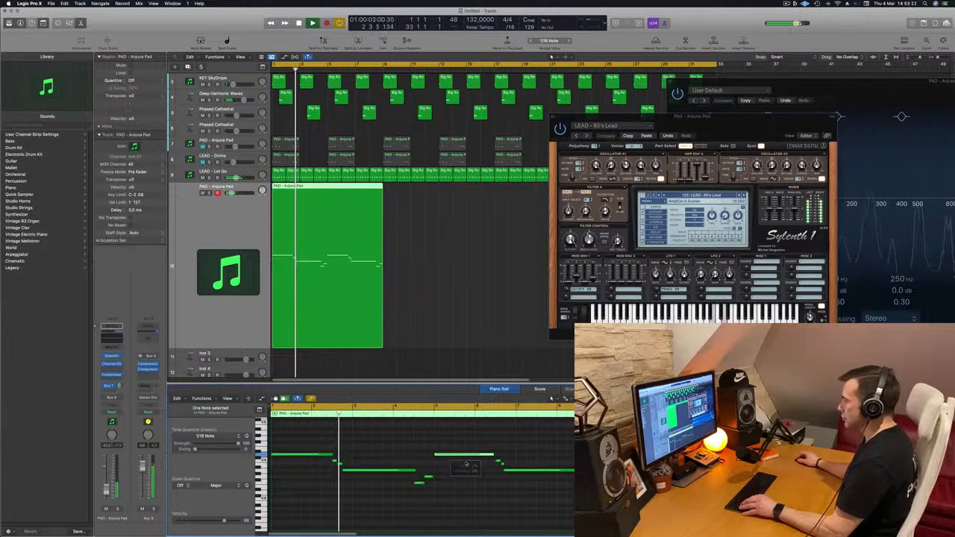
drag(466, 456, 469, 487)
scroll(449, 466, down, 1)
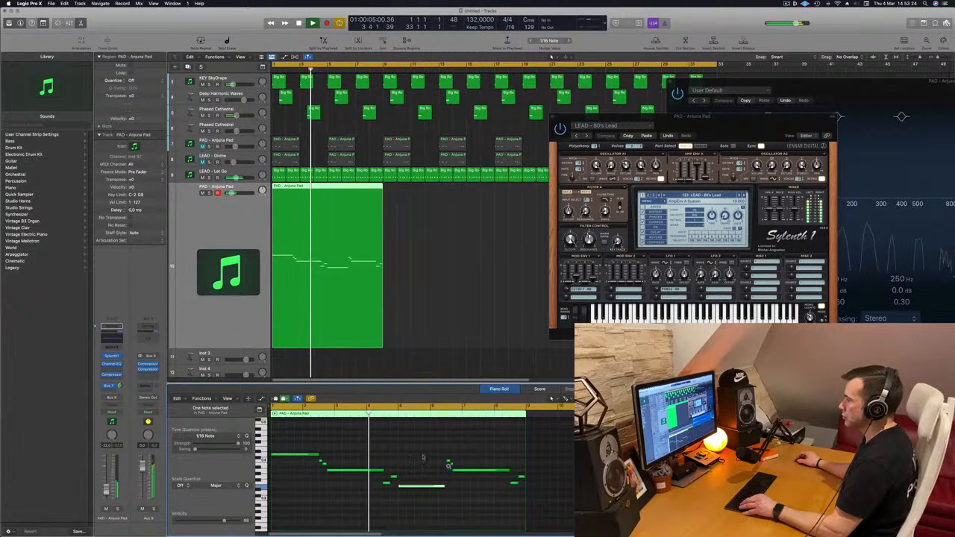
Copy the two short notes before bar 5 to position 6 3 1 1 and delete the two higher short notes before bar 7.
scroll(423, 458, down, 3)
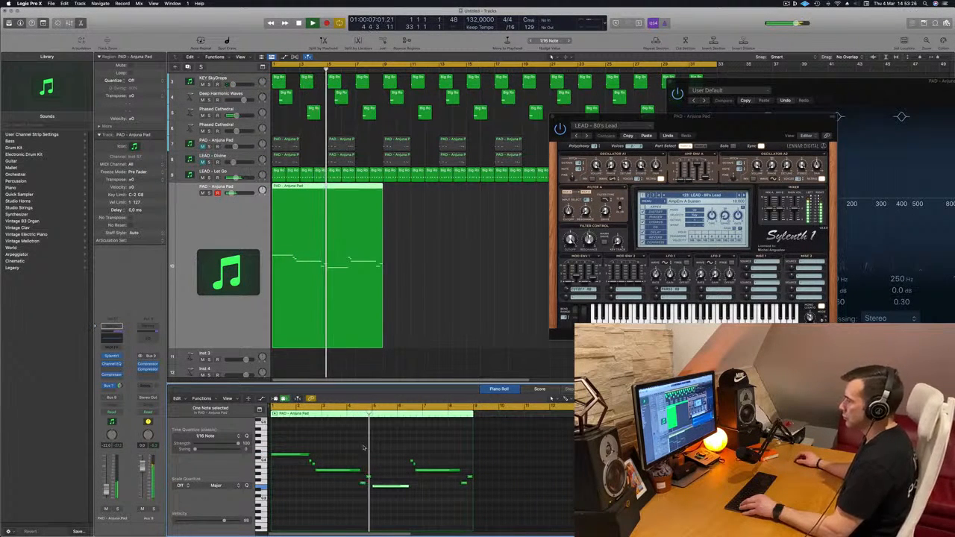
scroll(366, 448, up, 2)
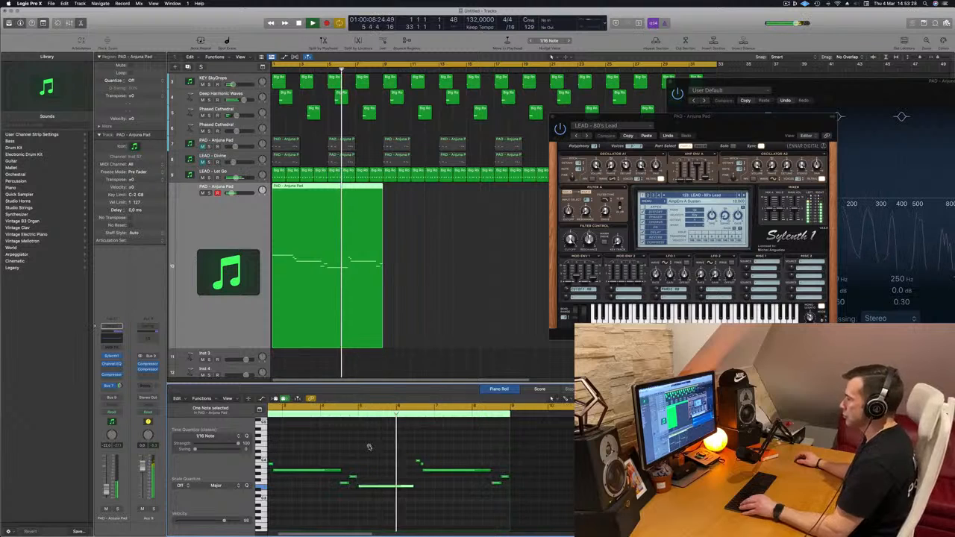
scroll(371, 447, up, 2)
scroll(369, 447, down, 1)
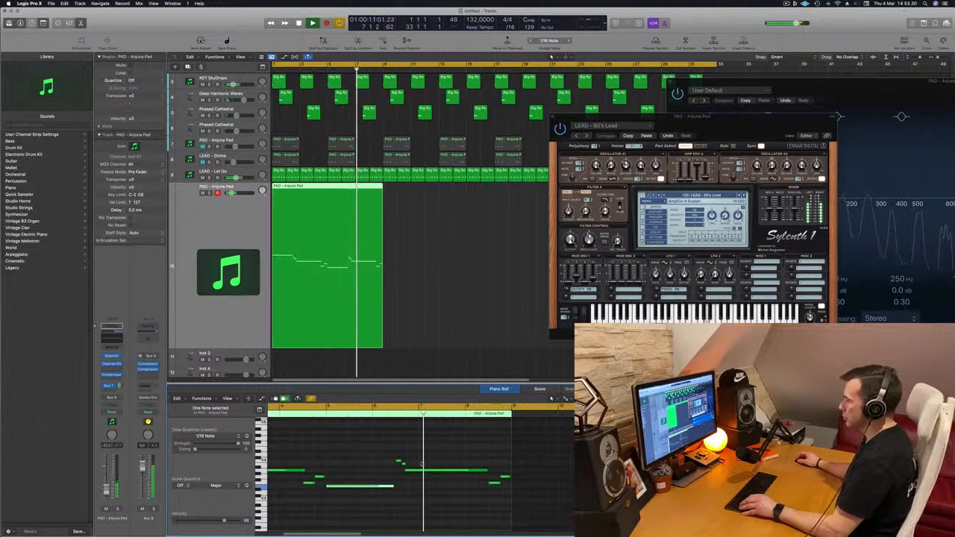
key(space)
key(space)
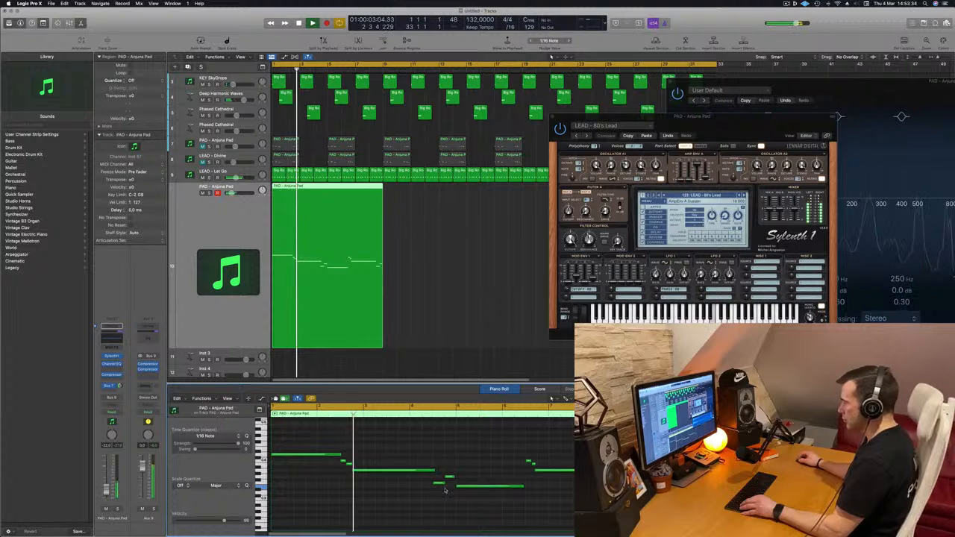
drag(445, 484, 535, 486)
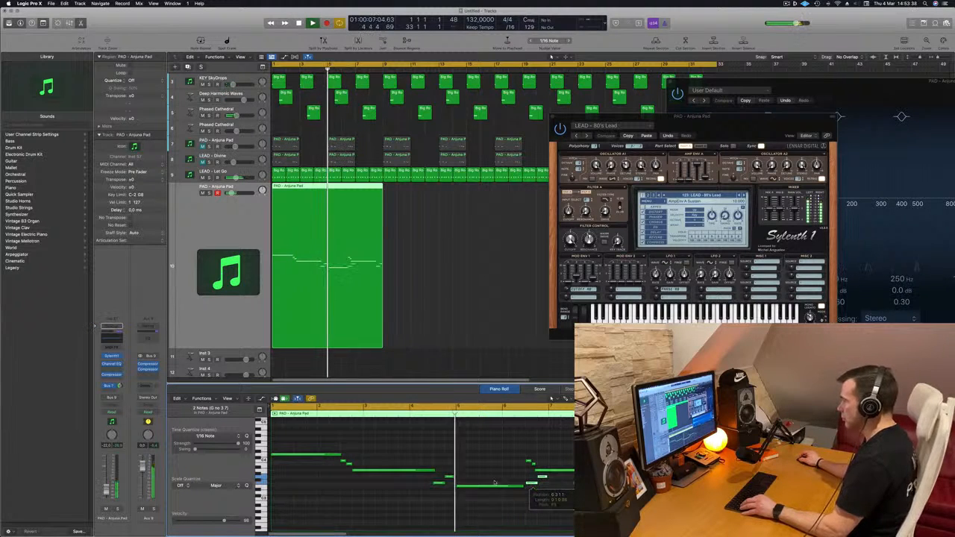
key(super+Left)
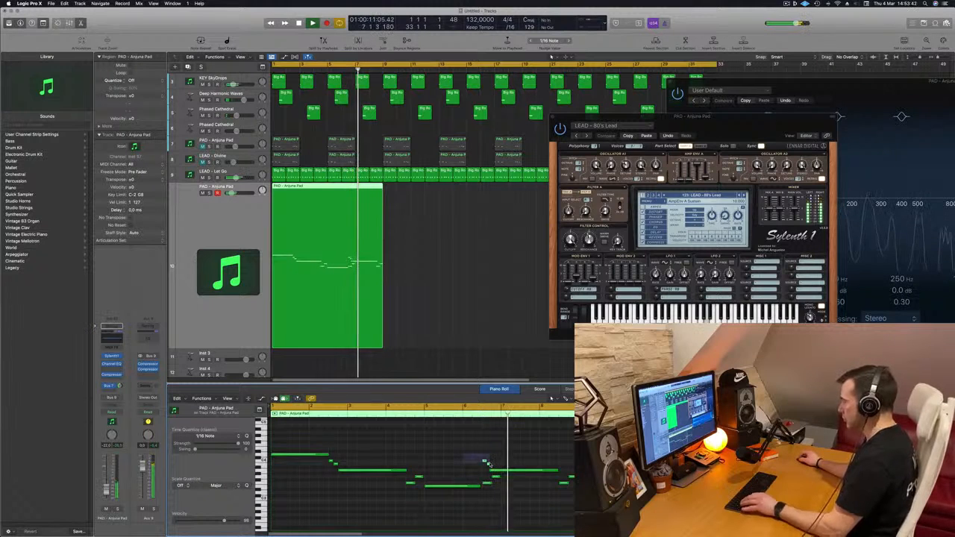
key(super+Left)
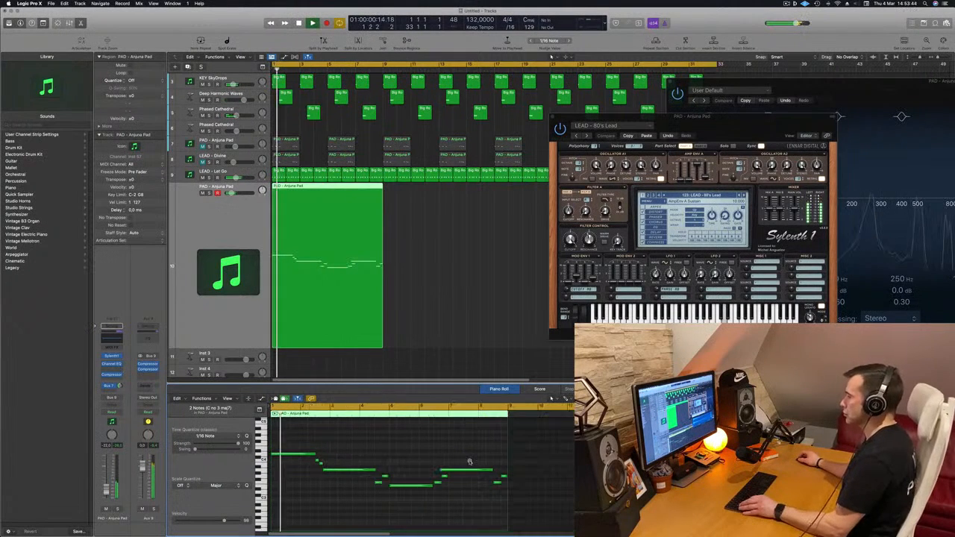
Audition the full lead melody and trim the last long note so it starts at bar 7.
scroll(470, 462, down, 1)
scroll(412, 457, up, 3)
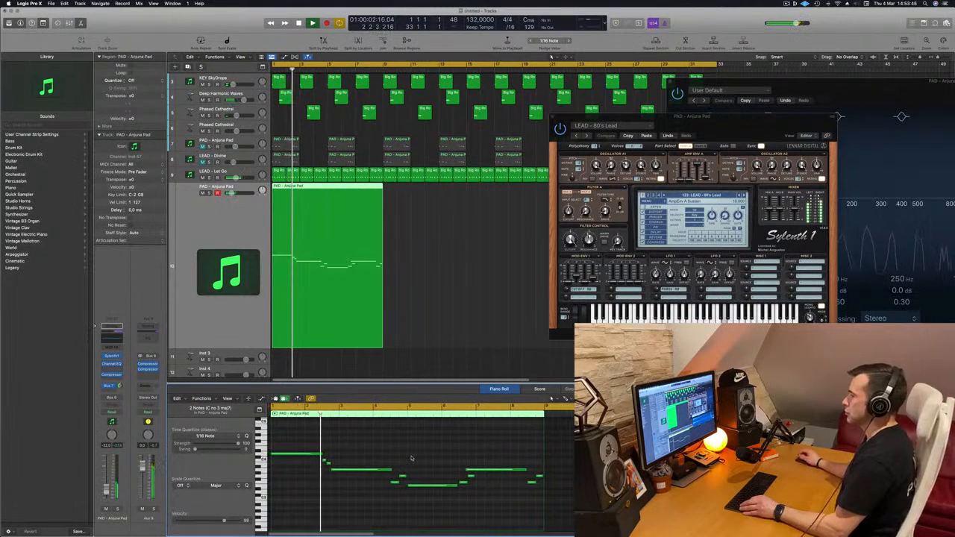
scroll(386, 458, up, 2)
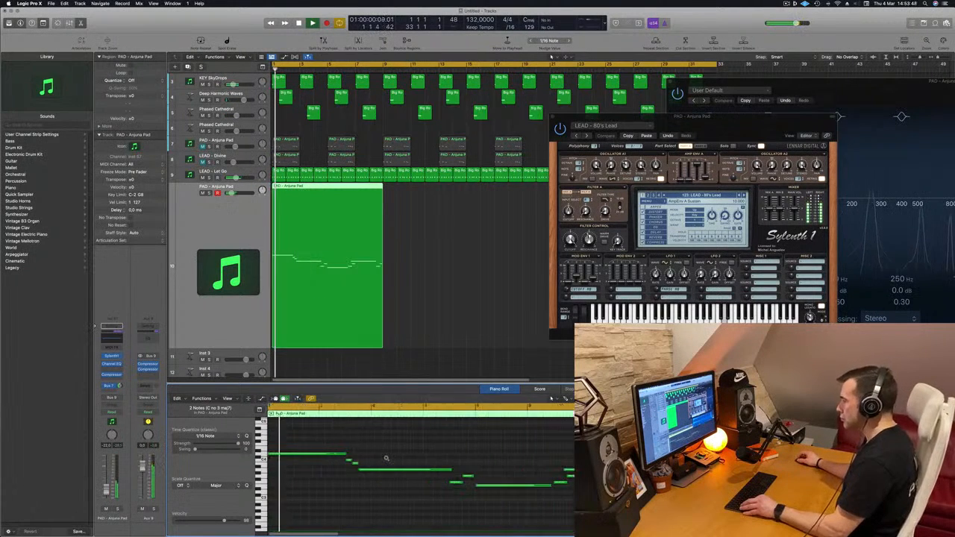
scroll(386, 459, up, 3)
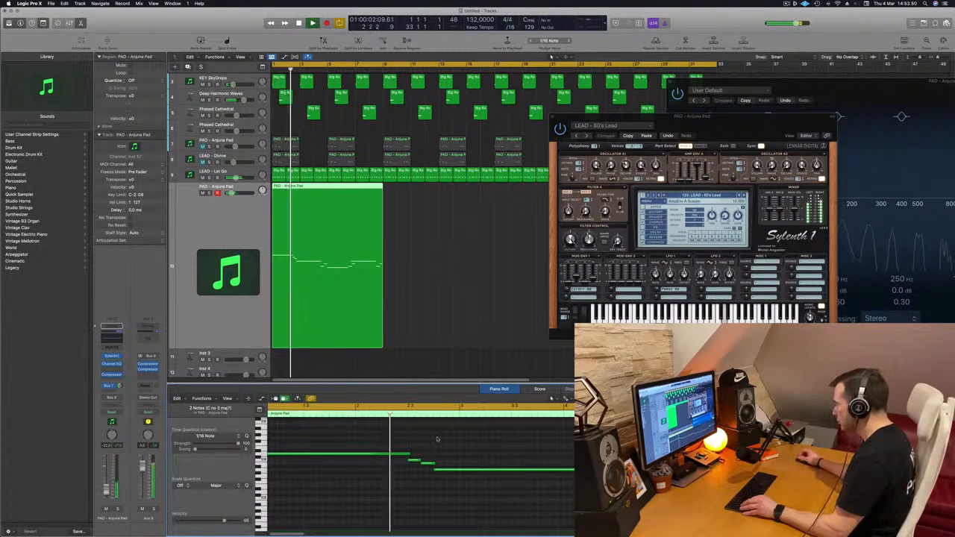
scroll(451, 438, down, 2)
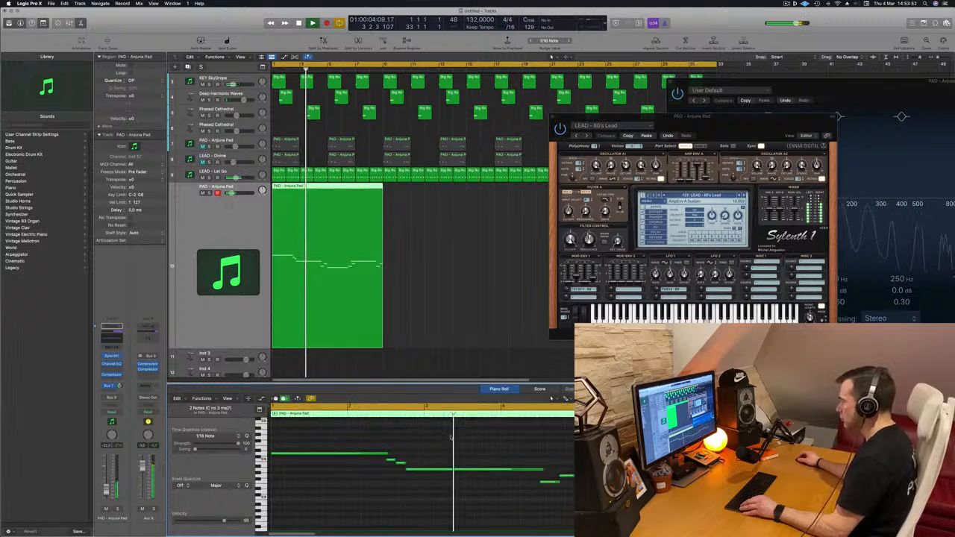
scroll(441, 441, down, 2)
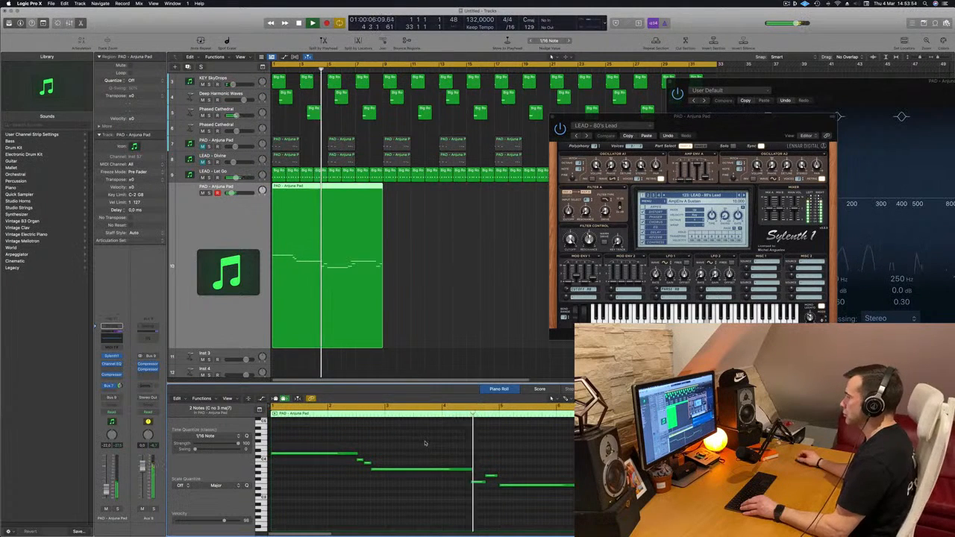
scroll(447, 447, down, 2)
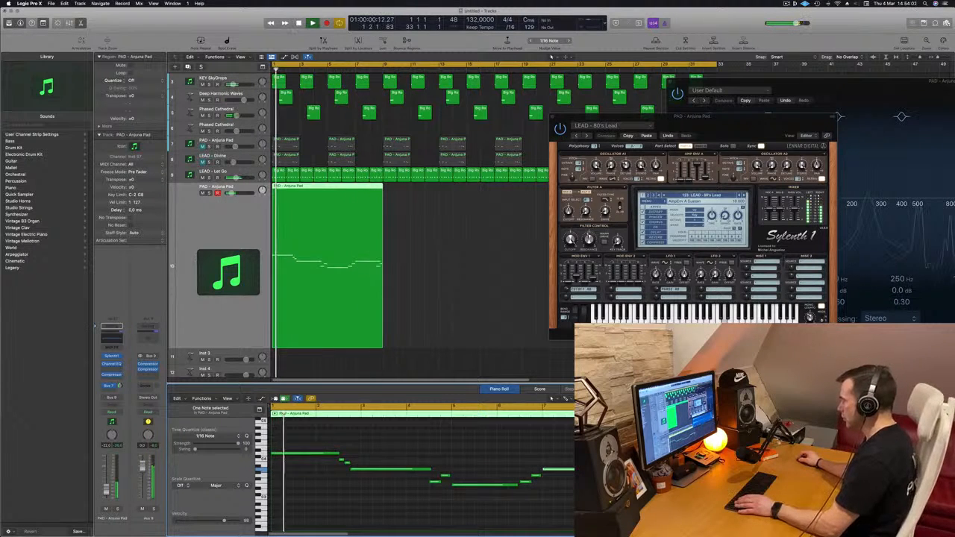
scroll(470, 462, down, 3)
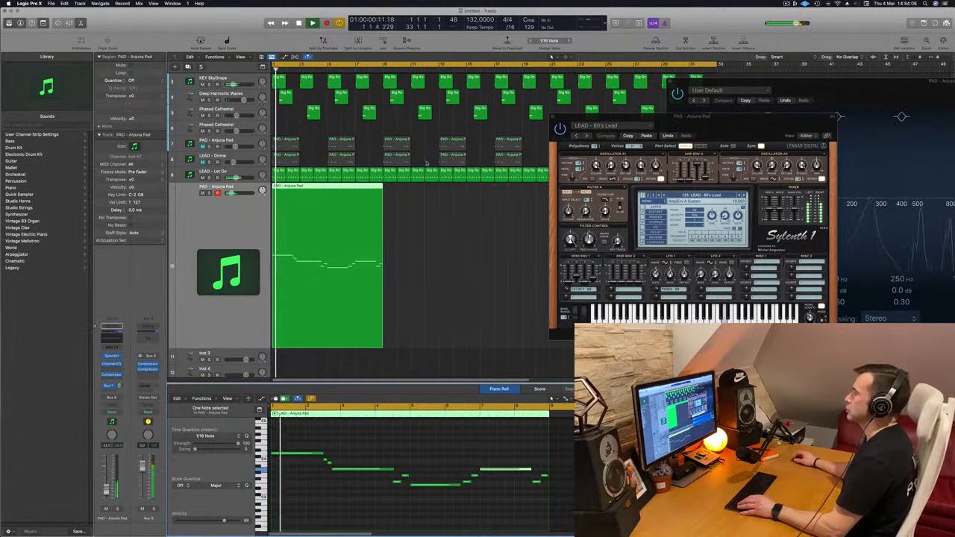
Adjust the AmpEnv A release of LEAD - 80's Lead, then set the Sylenth1 window aside and stop playback.
drag(691, 117, 629, 122)
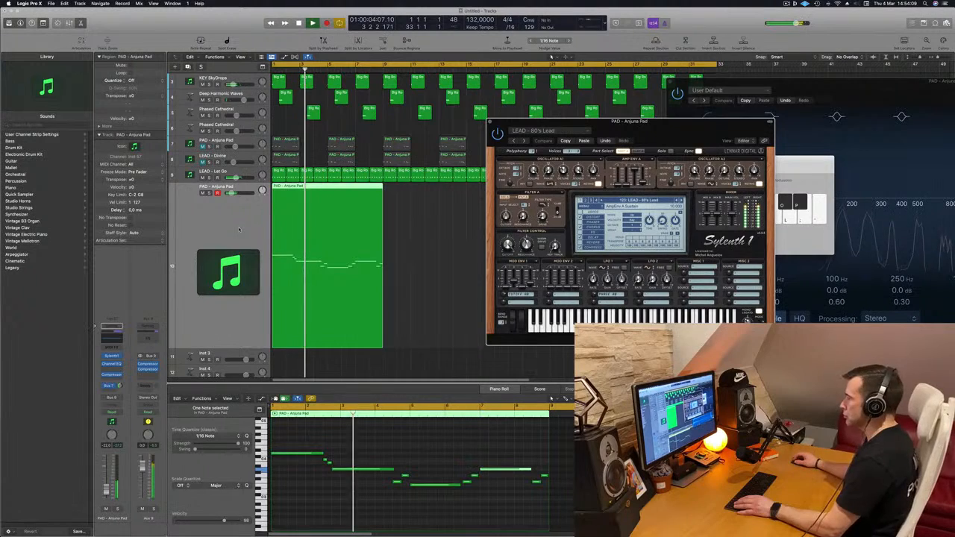
drag(669, 139, 681, 175)
drag(856, 171, 954, 172)
key(space)
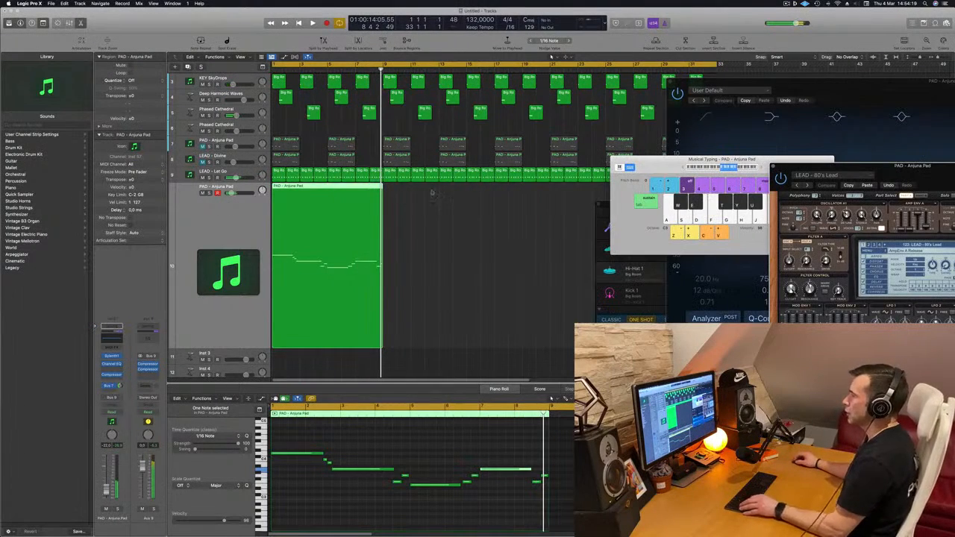
Copy the eight-bar lead region to bar 9 and play the arrangement from the start.
drag(352, 189, 465, 199)
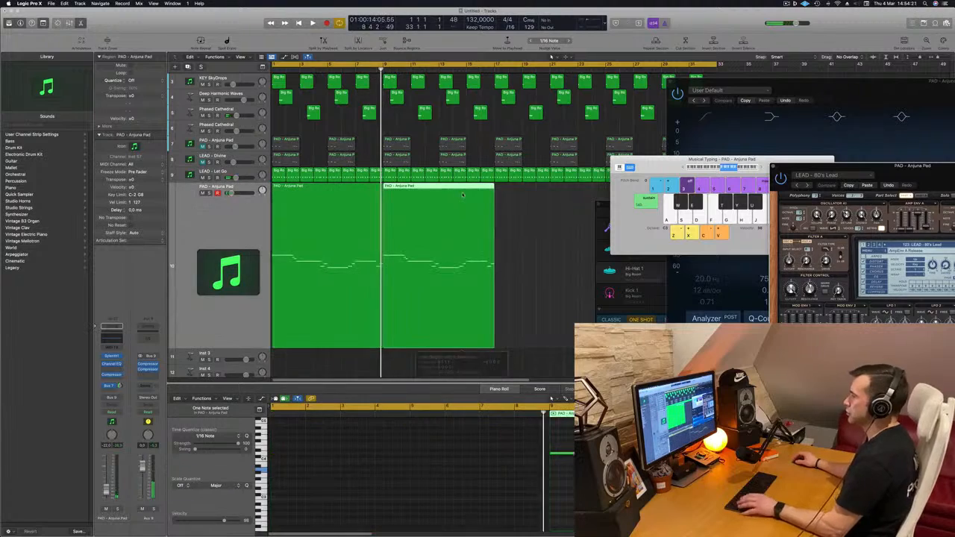
key(Return)
key(space)
key(super+Left)
key(super+Left)
key(super+Left)
key(super+Left)
key(super+Left)
Adjust the Filter Control resonance and cutoff of LEAD - 80's Lead in Sylenth1 and replay the track.
drag(950, 174, 511, 179)
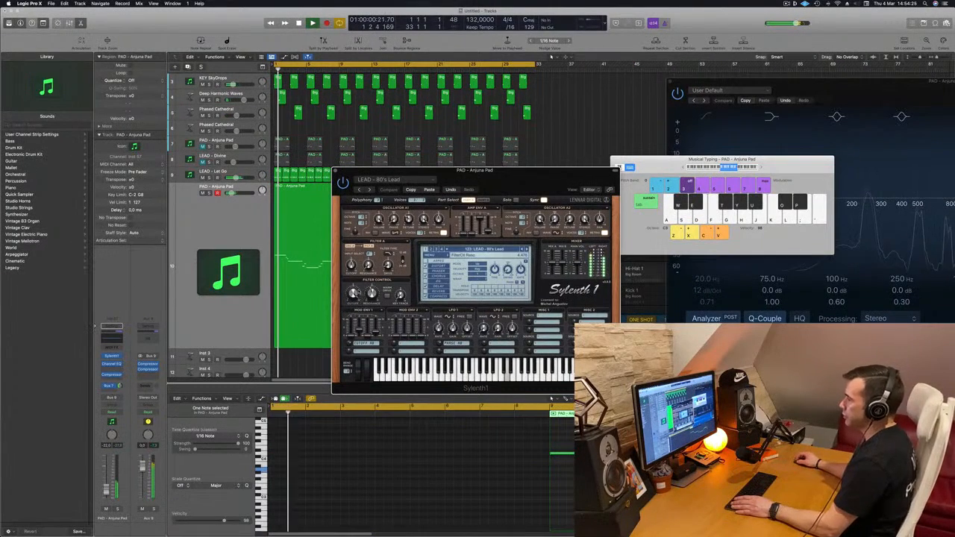
drag(353, 308, 353, 338)
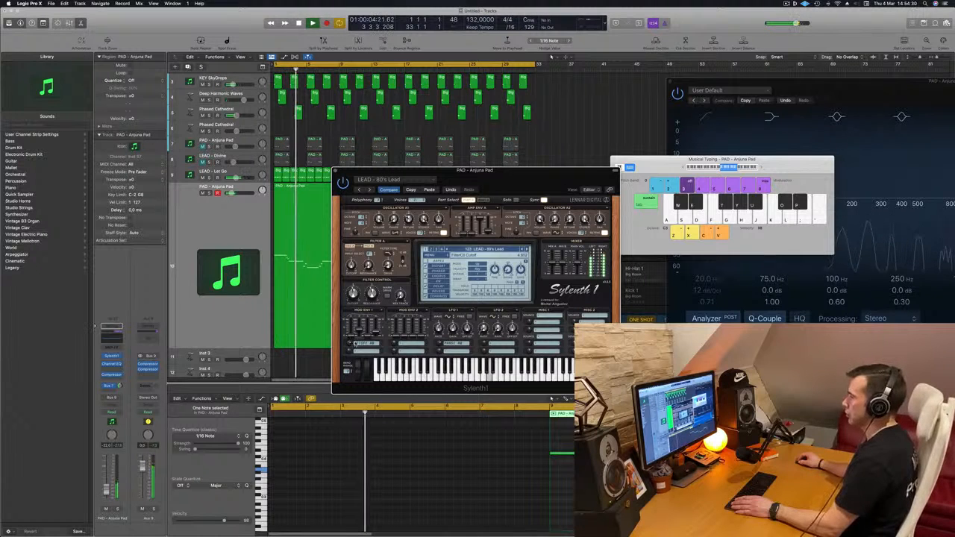
key(space)
key(space)
drag(484, 181, 561, 167)
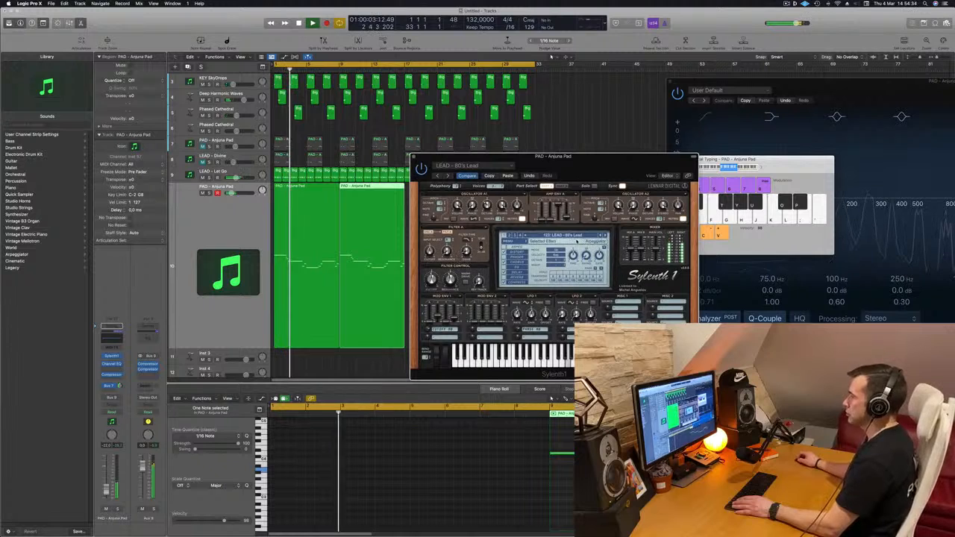
Audition neighbouring Sylenth1 lead presets, including LEAD - 80's Lead, LEAD - Altra 1 and LEAD - Acid, from the start of the track.
click(605, 236)
key(space)
key(space)
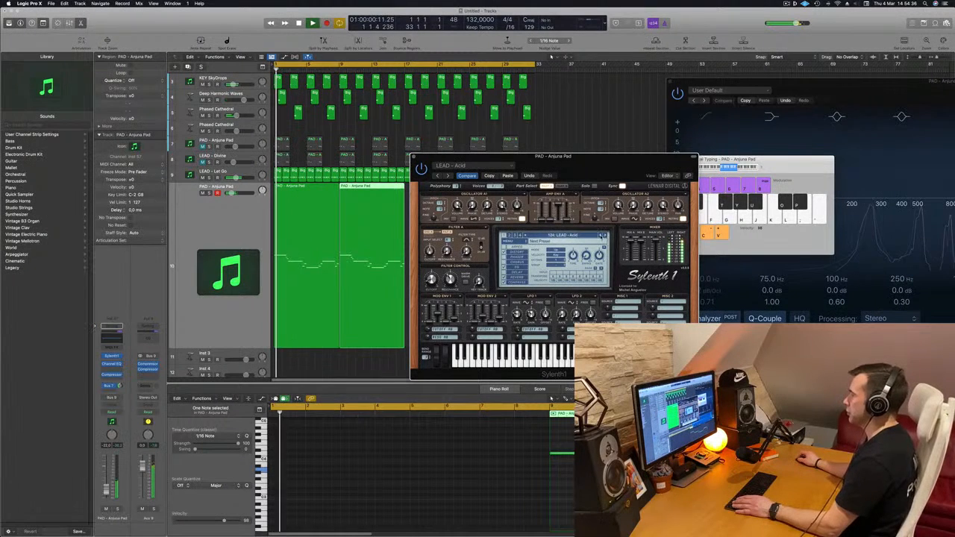
click(605, 236)
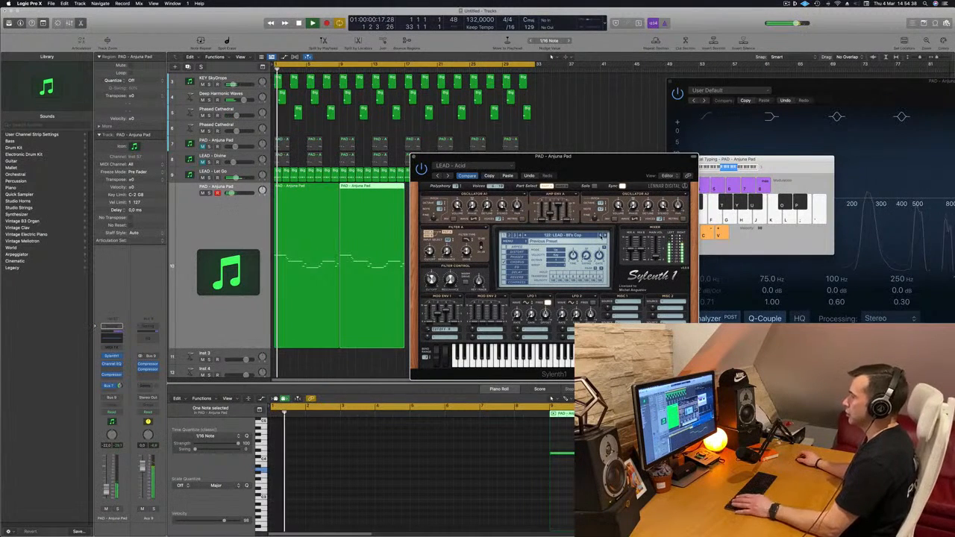
click(604, 236)
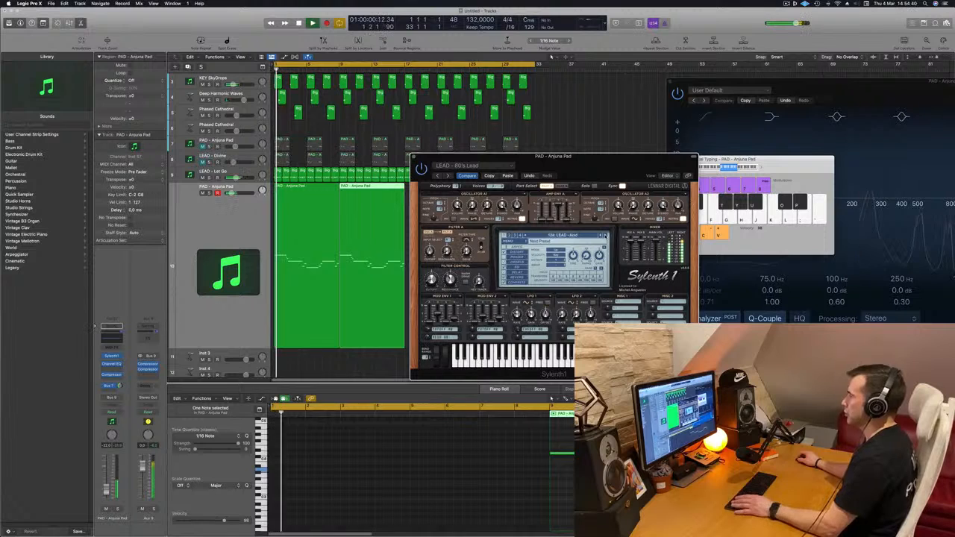
click(605, 236)
click(604, 236)
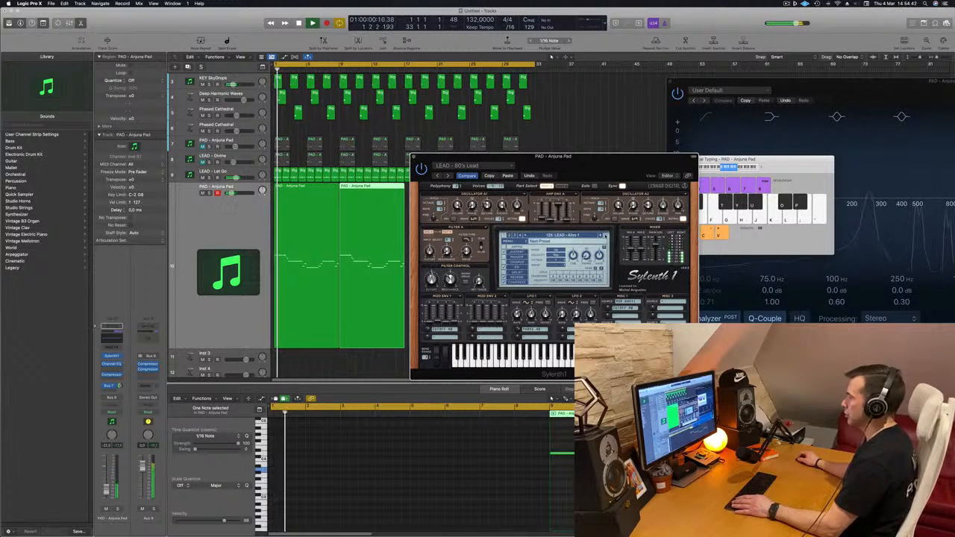
click(603, 236)
key(space)
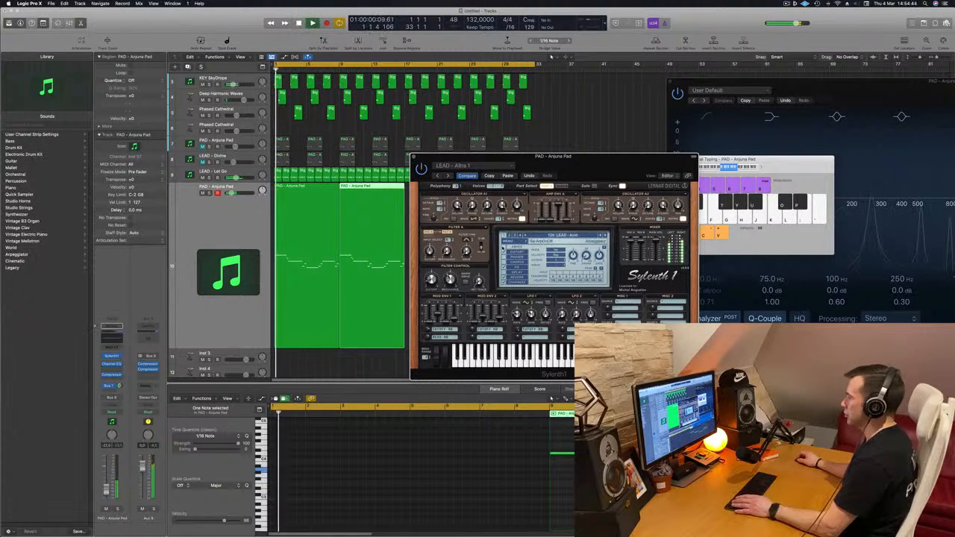
drag(574, 160, 504, 230)
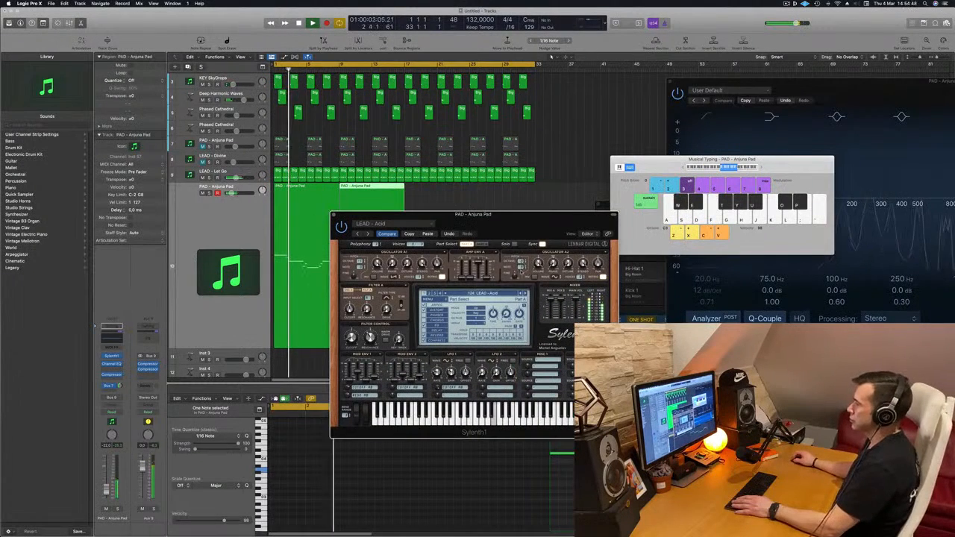
Step through the Sylenth1 lead presets from LEAD - Airy Guitar to LEAD - Bright Lead while the track plays.
click(526, 294)
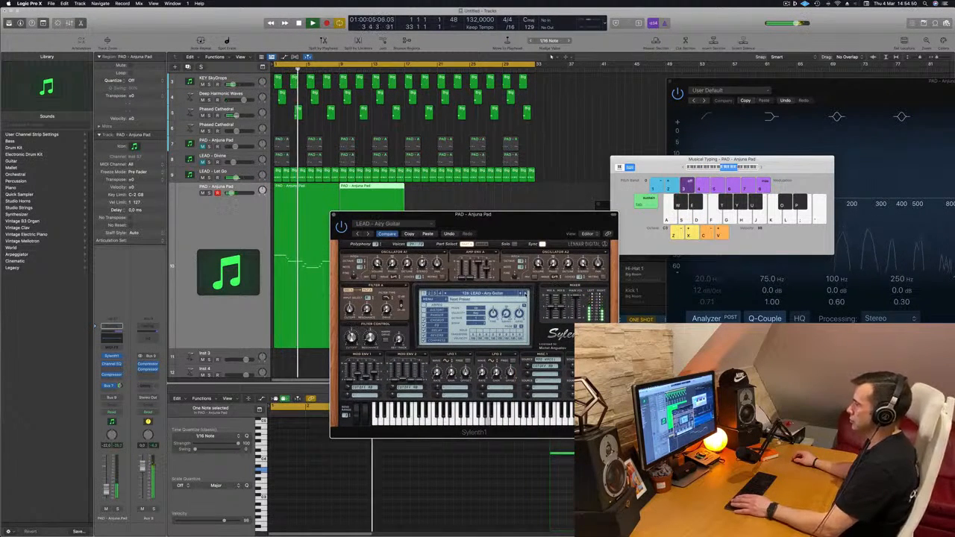
click(526, 294)
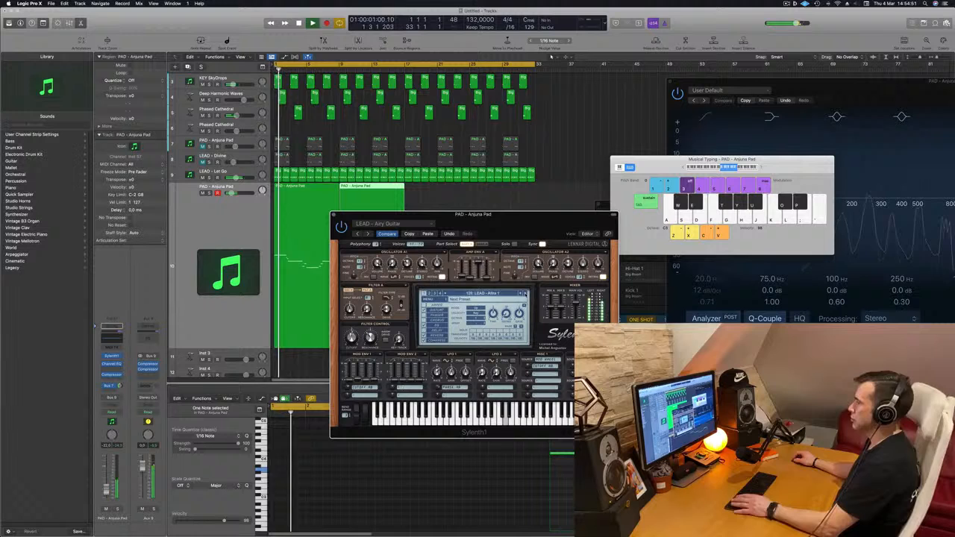
click(524, 293)
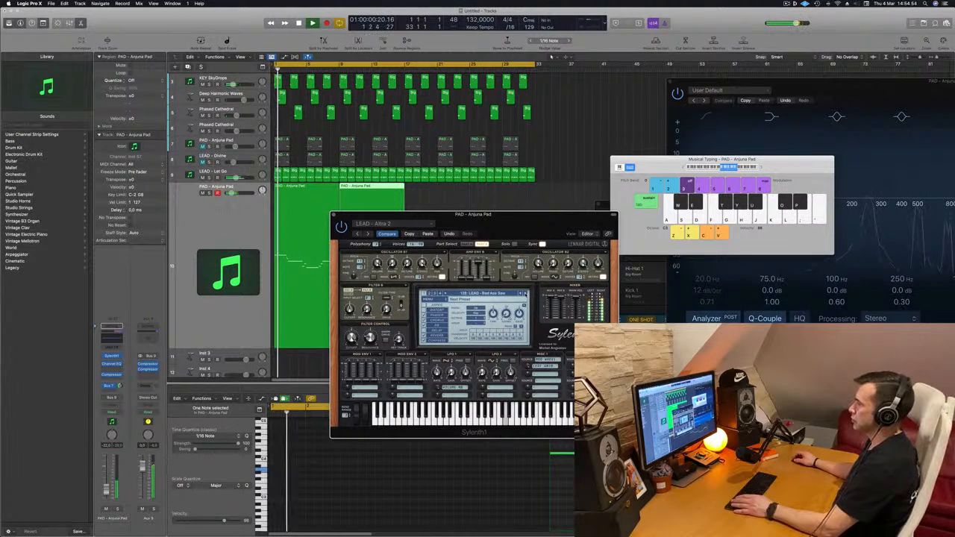
click(524, 293)
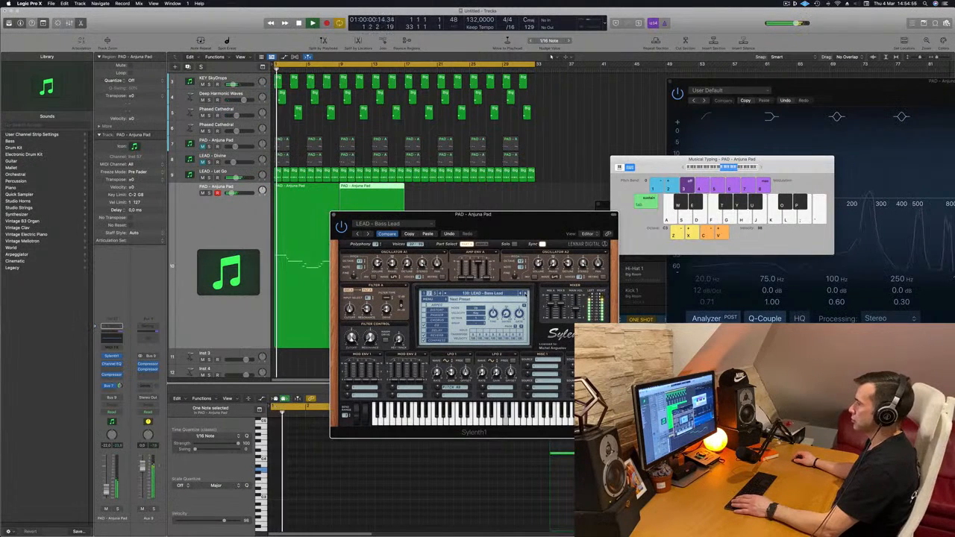
click(525, 294)
click(525, 294)
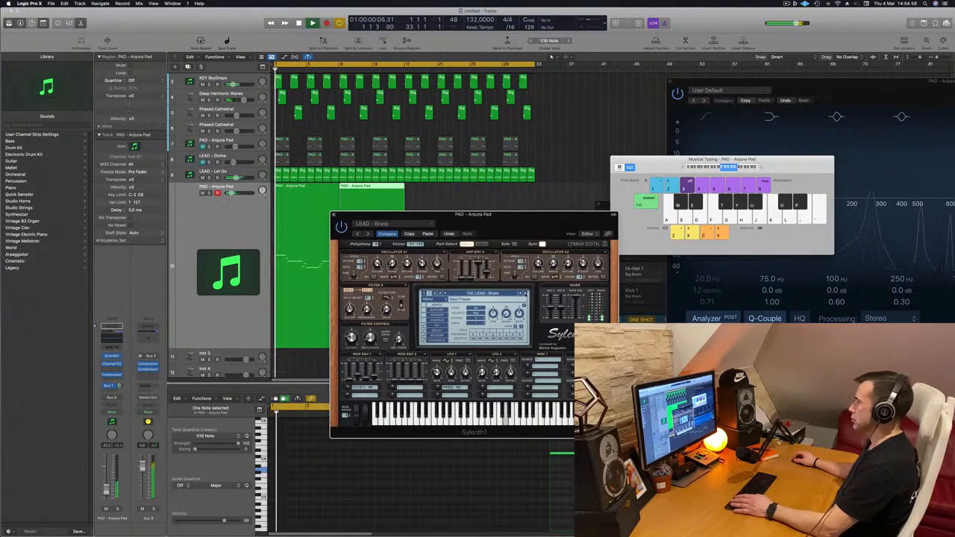
click(525, 294)
click(525, 294)
key(space)
key(space)
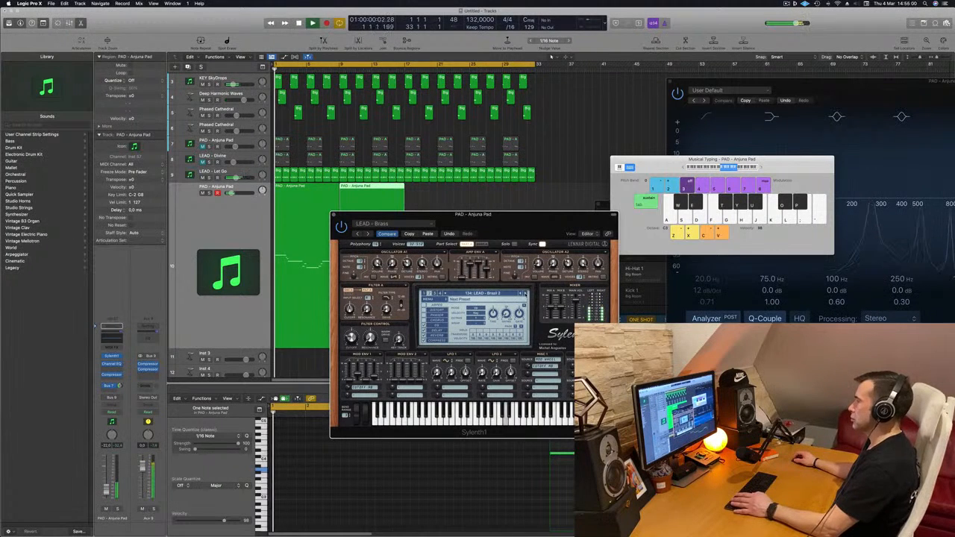
click(525, 293)
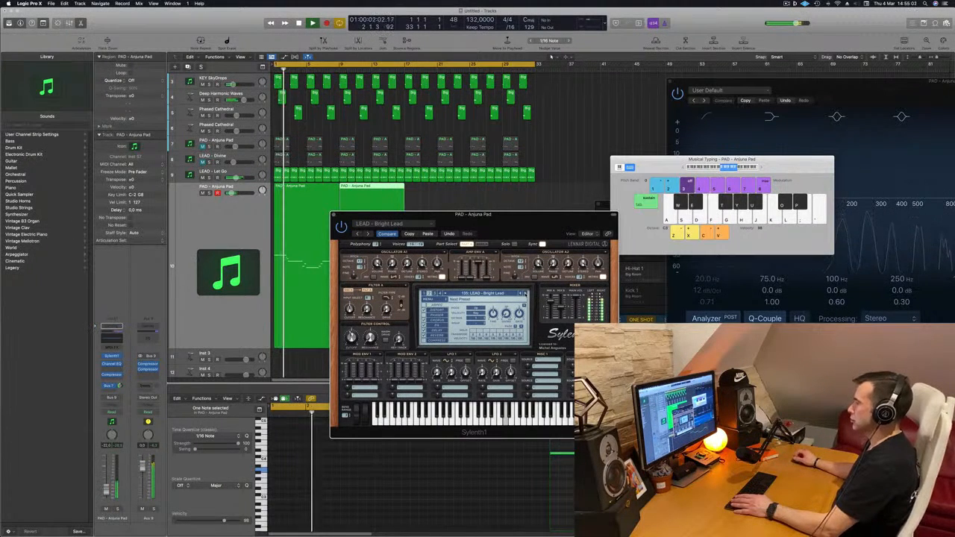
Try the presets LEAD - Supersaw 1 and LEAD - Wow from the Sylenth1 preset list, moving the plug-in window aside.
click(487, 293)
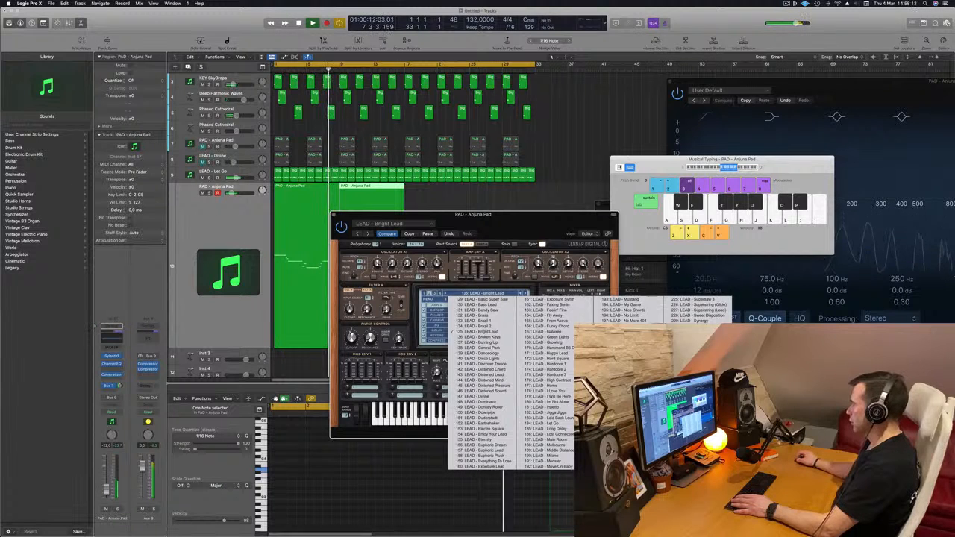
click(622, 461)
drag(520, 230, 545, 219)
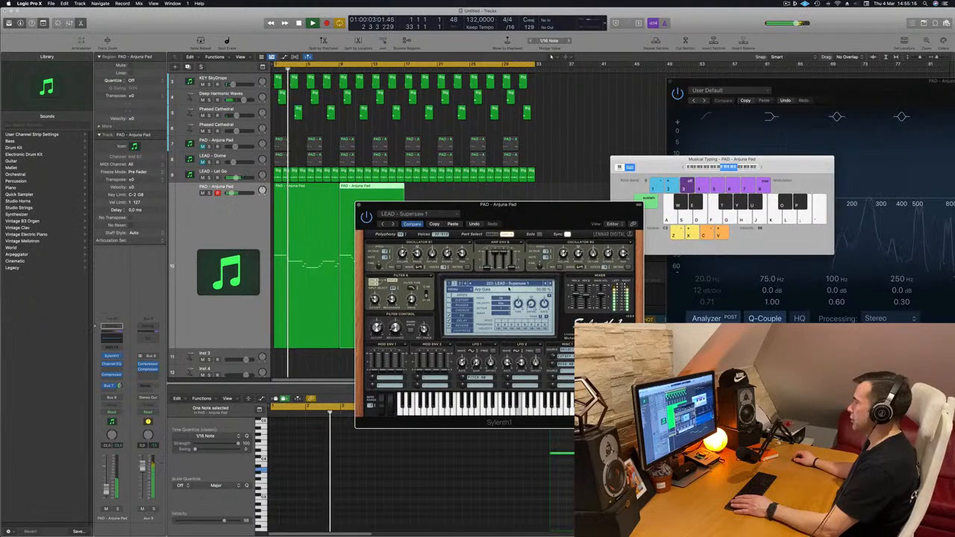
click(507, 283)
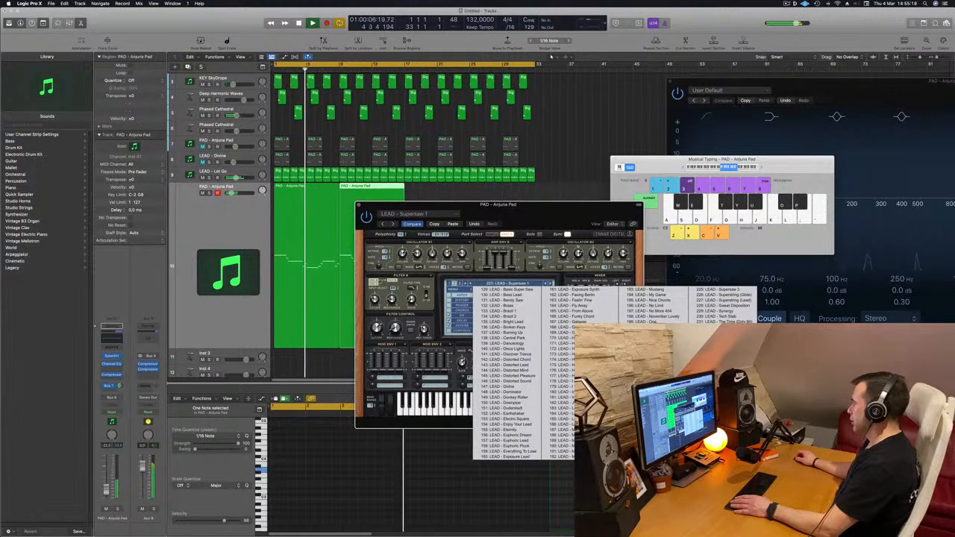
click(720, 387)
drag(565, 205, 650, 214)
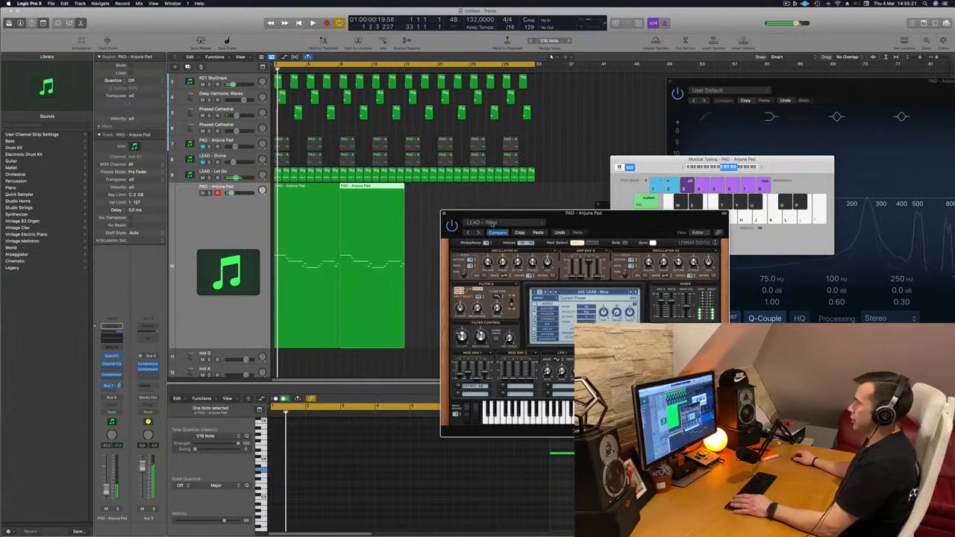
Step back through the Sylenth1 presets via LEAD - Uplifting Chords to LEAD - Trance Square.
click(468, 234)
click(468, 234)
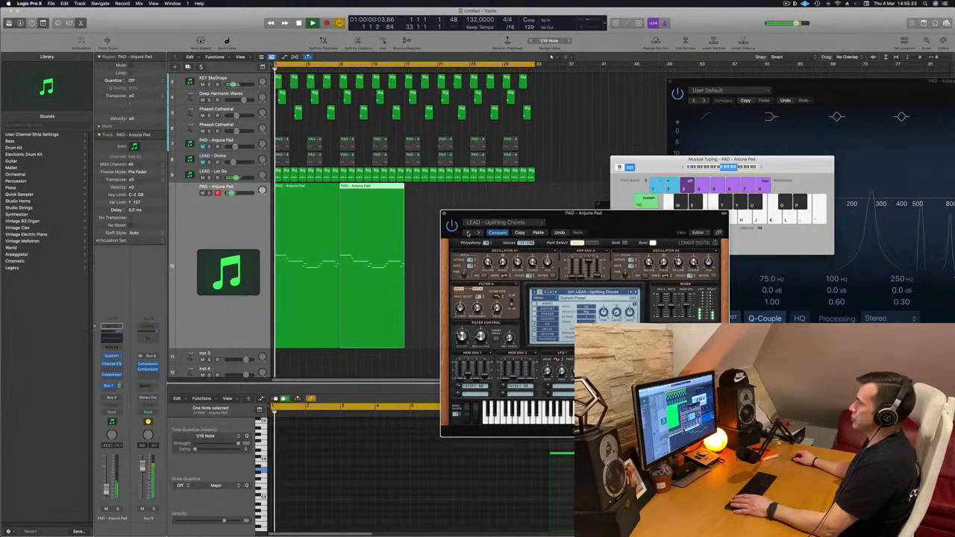
click(468, 234)
click(468, 233)
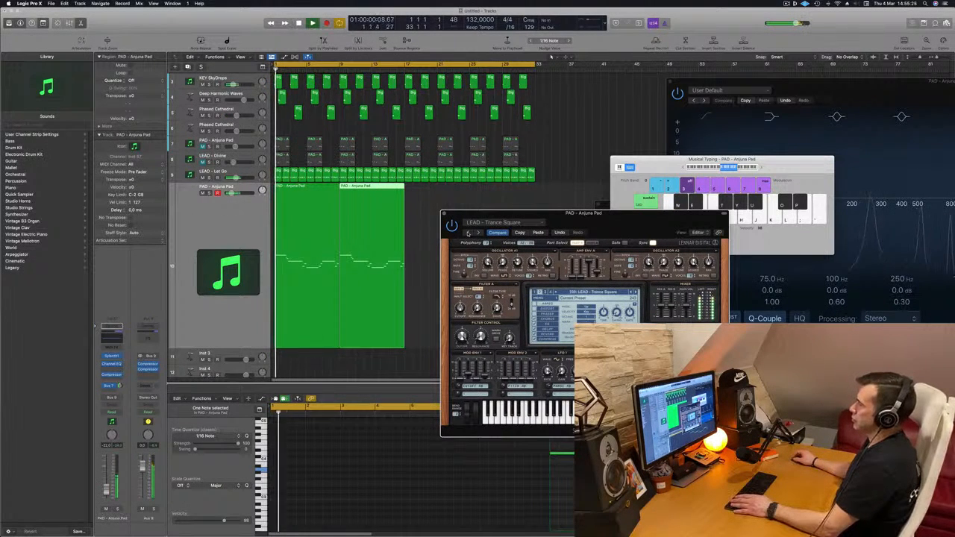
drag(565, 214, 559, 214)
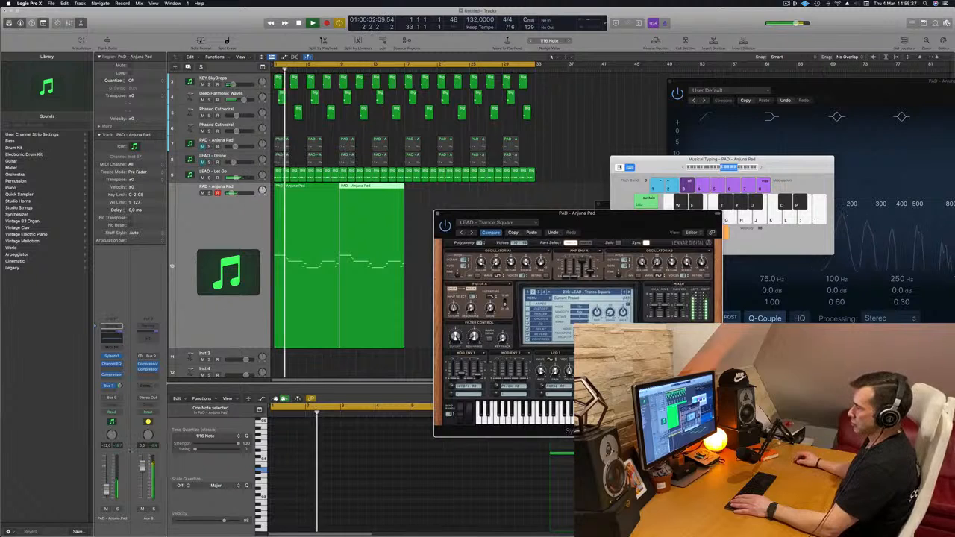
Adjust the channel strip volume and step the Sylenth1 preset back past LEAD - Trance Pluck 2 to LEAD - Tonight.
click(142, 468)
key(Return)
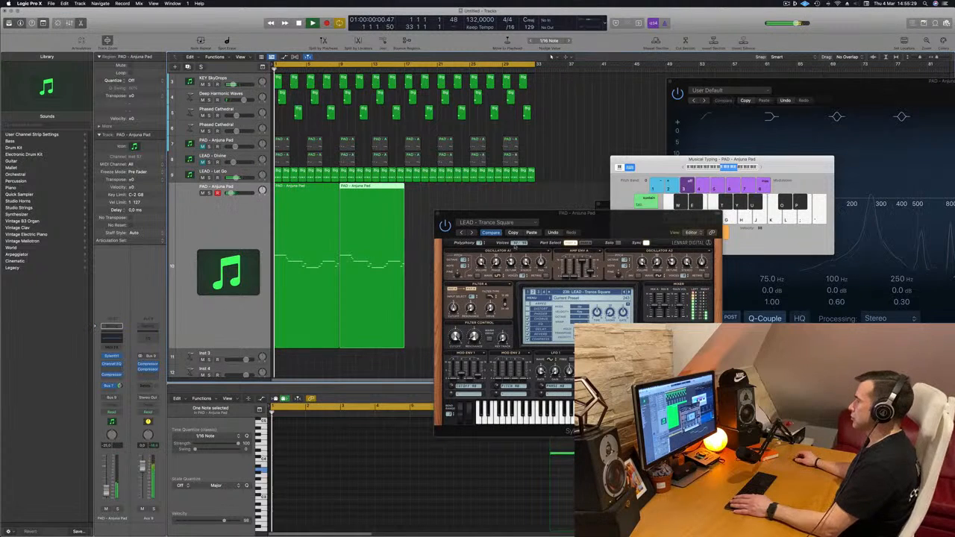
click(464, 234)
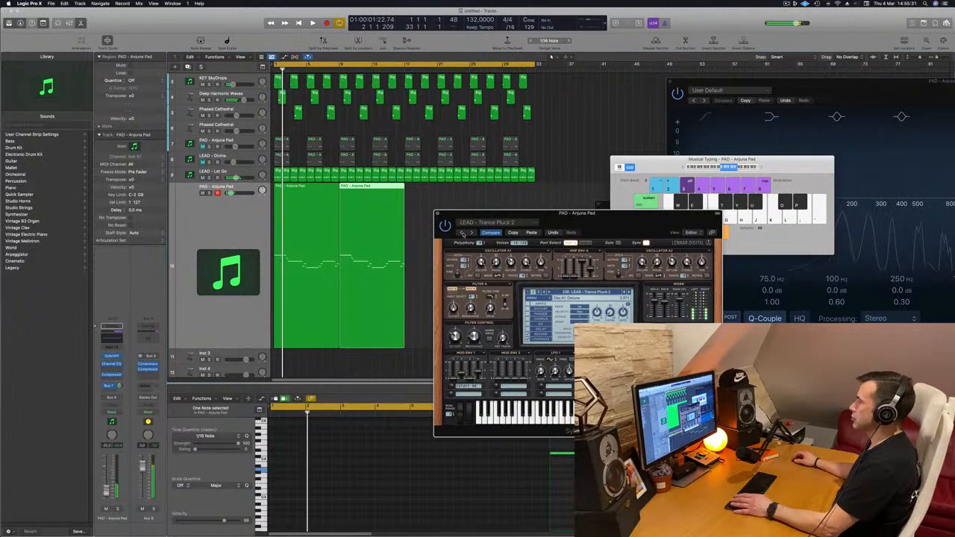
click(463, 234)
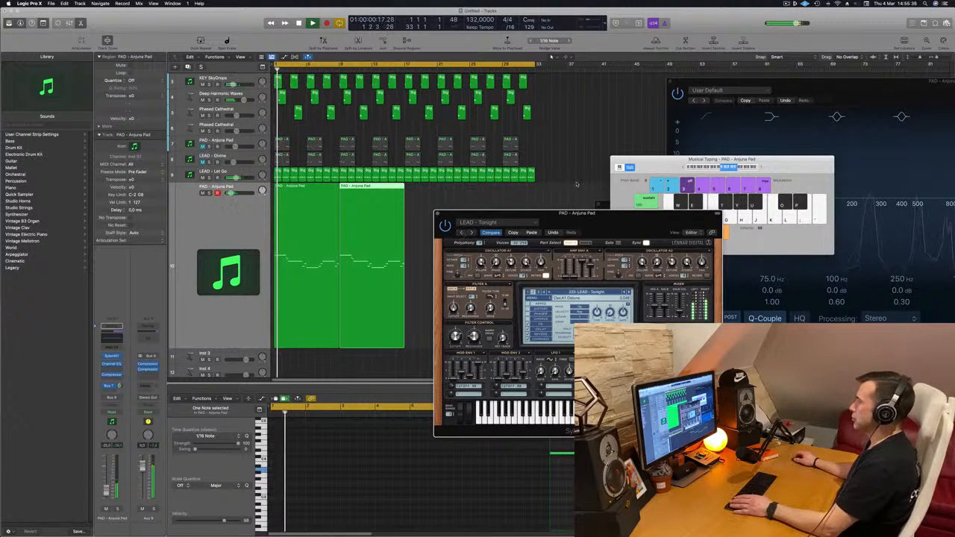
drag(548, 215, 553, 157)
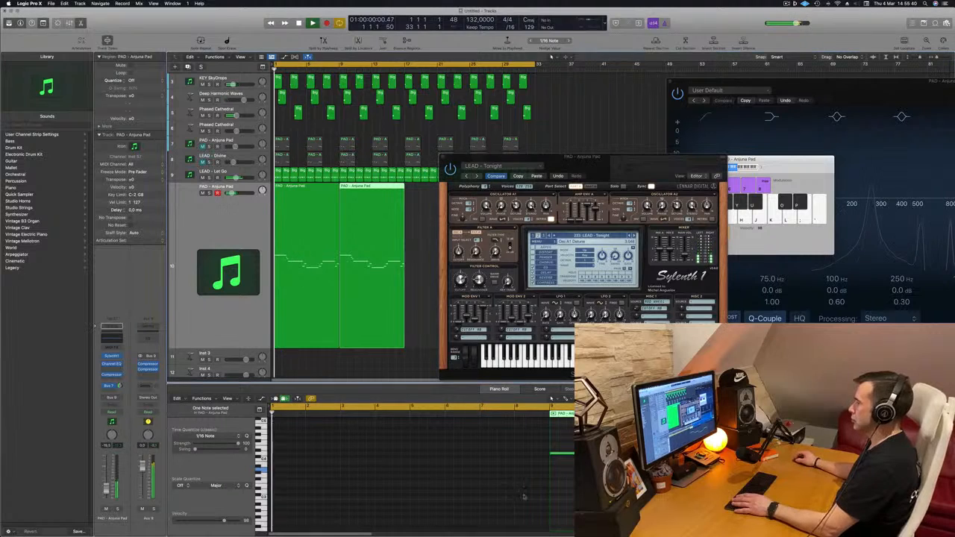
Select both eight-bar lead regions and try transposing all their notes down one octave.
click(487, 489)
drag(417, 259, 325, 281)
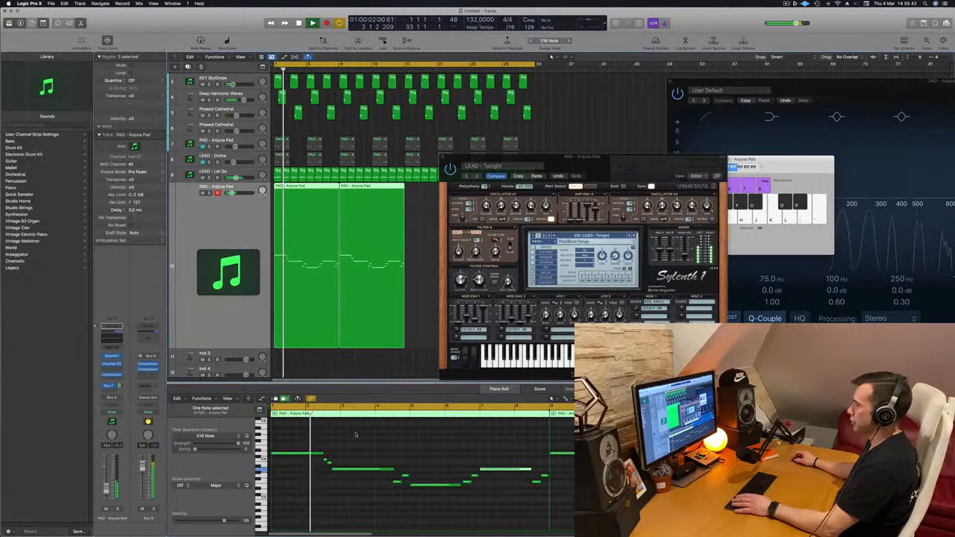
key(space)
key(space)
click(422, 439)
key(super+a)
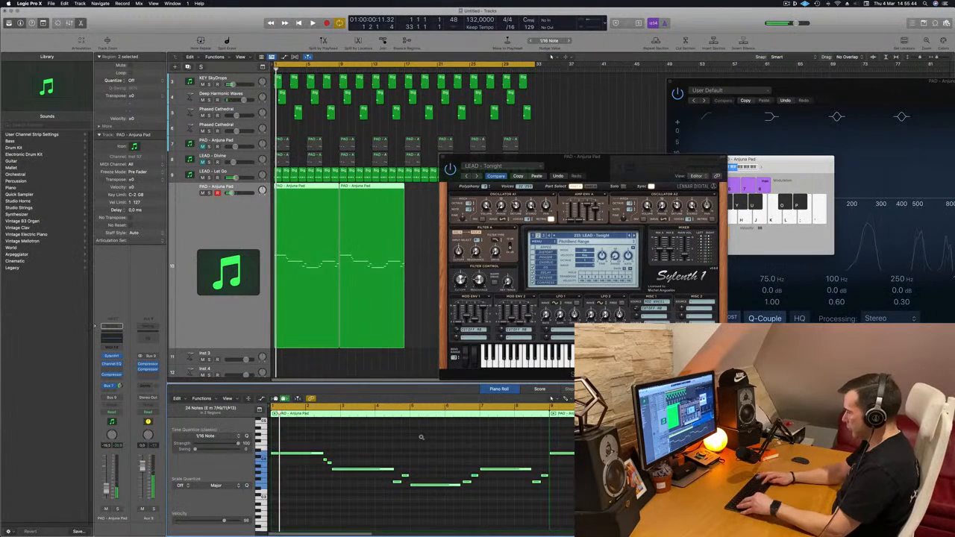
key(alt+shift+Down)
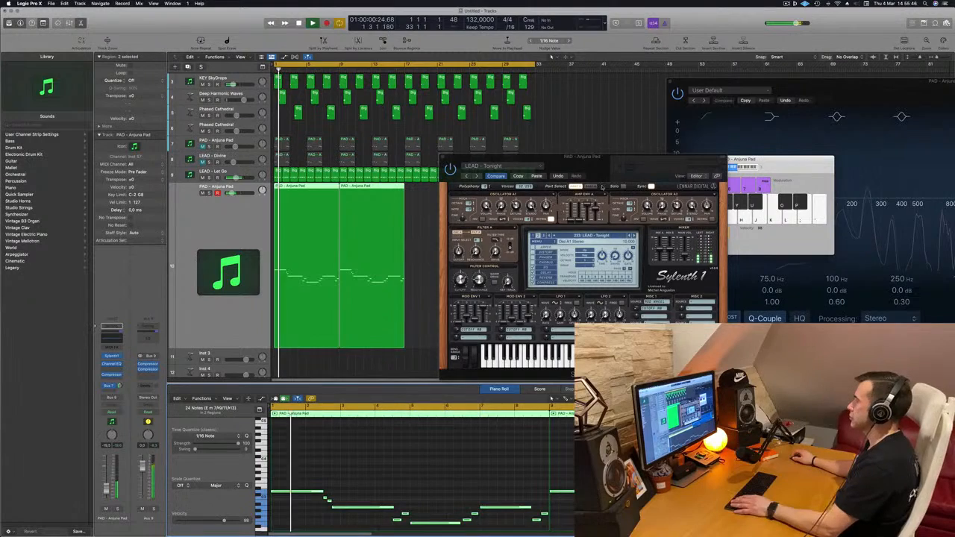
Try the LEAD - Tiny Arp preset and transpose the selected lead notes back up one octave.
drag(654, 160, 555, 177)
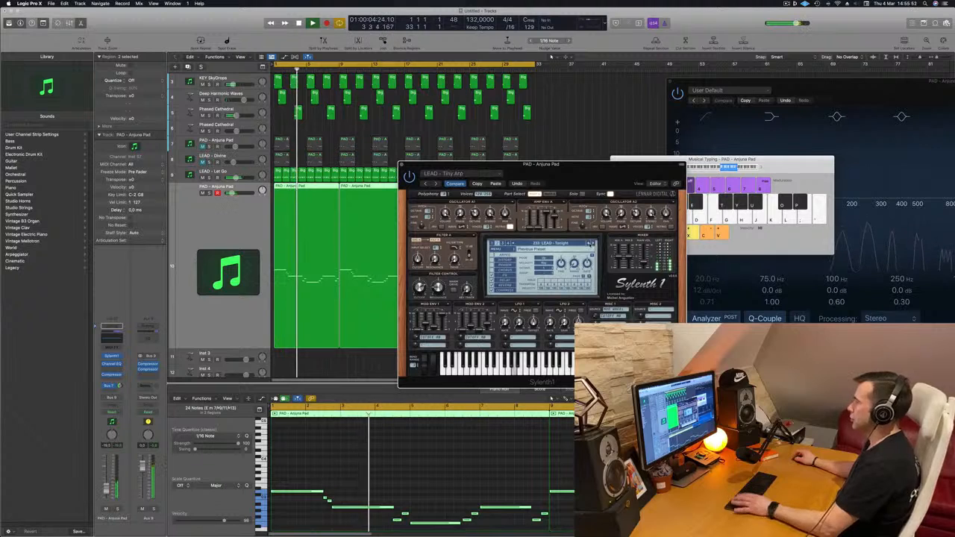
key(Return)
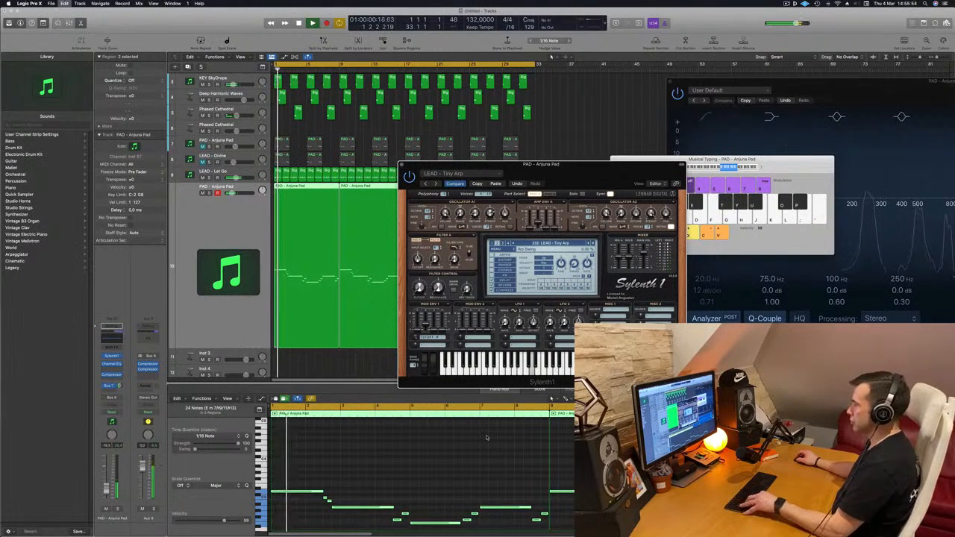
key(alt+shift+Up)
key(space)
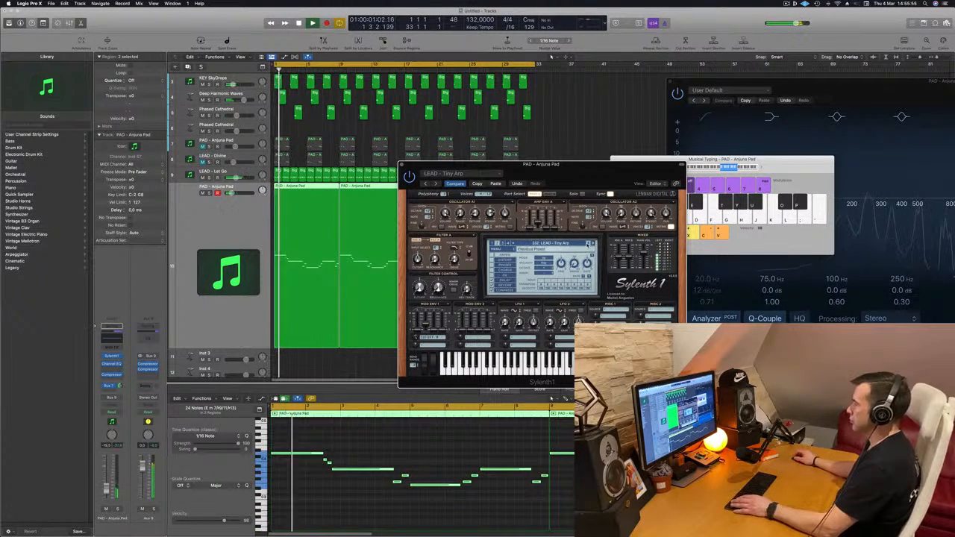
Audition LEAD - Tech Stab and LEAD - Synergy, and set the Sylenth1 preset to LEAD - Sweet Disposition.
click(588, 244)
click(588, 245)
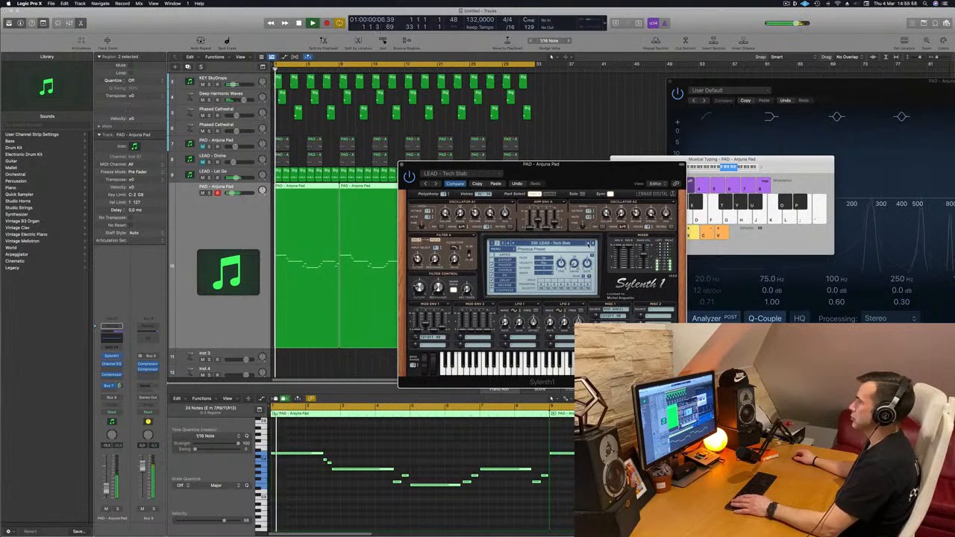
click(588, 244)
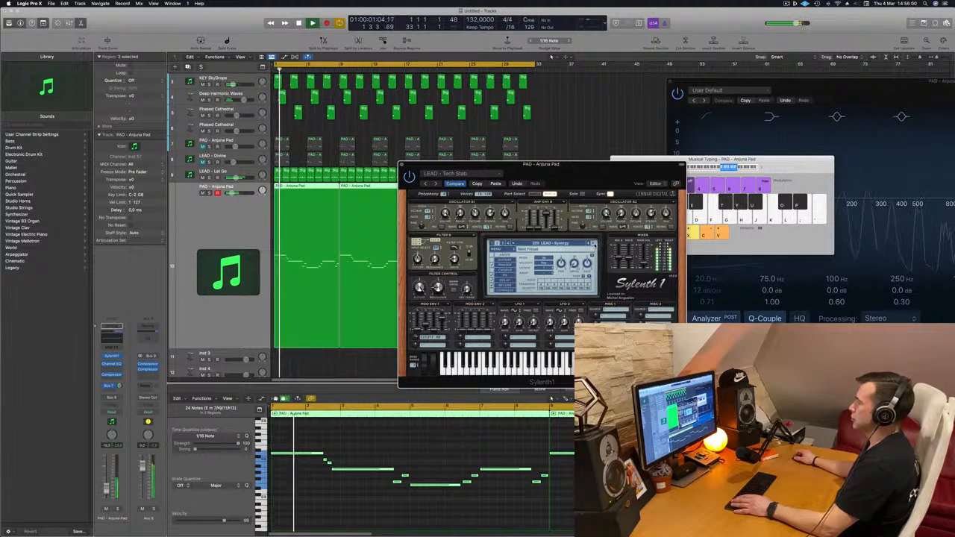
click(593, 243)
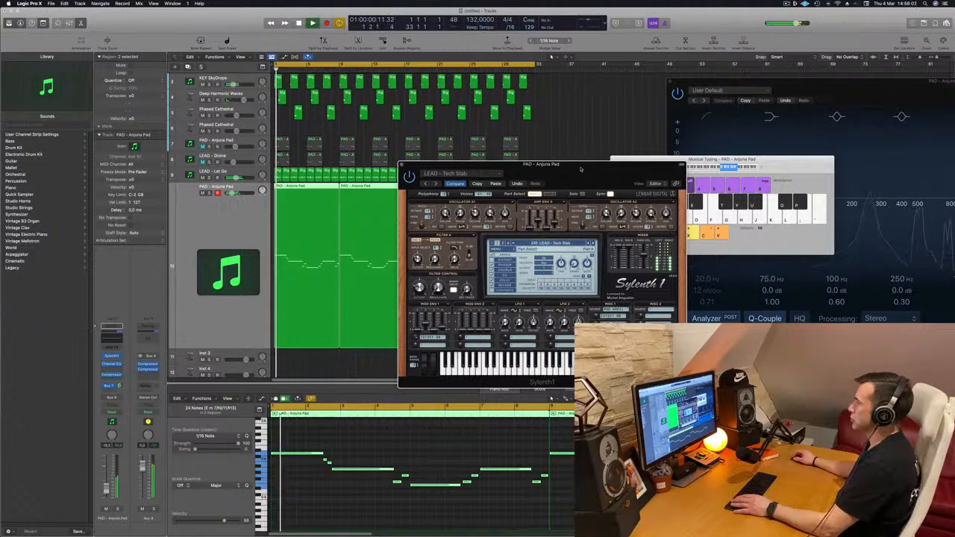
drag(581, 169, 625, 148)
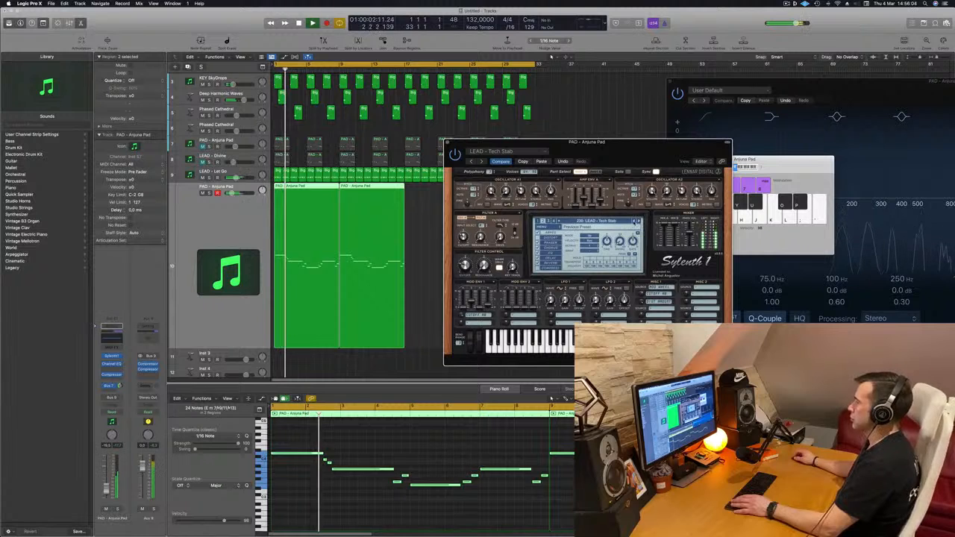
click(635, 221)
click(634, 221)
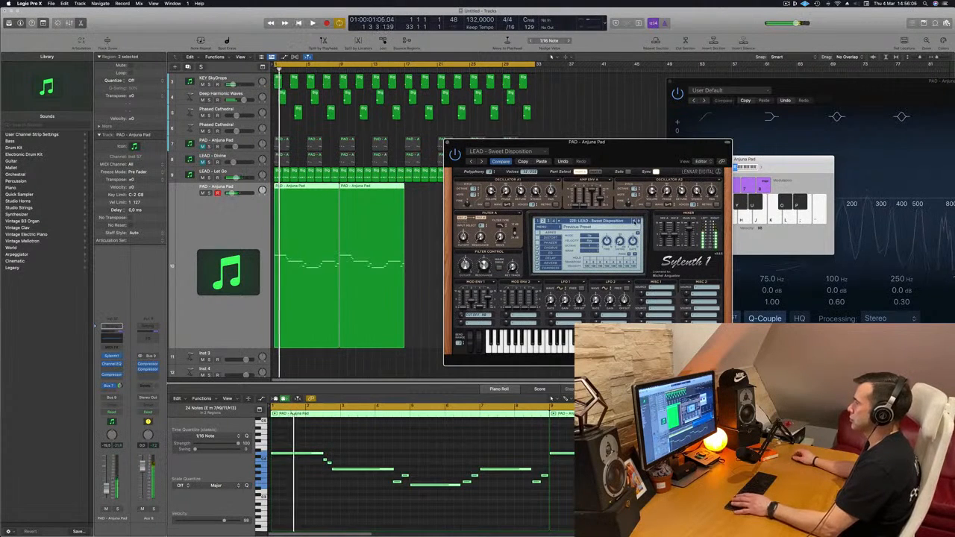
Audition further Sylenth1 lead presets from LEAD - Superstring (Glide) through Supersaw 2 and Square Acid to LEAD - Silverstring, replaying the melody.
drag(634, 156, 526, 176)
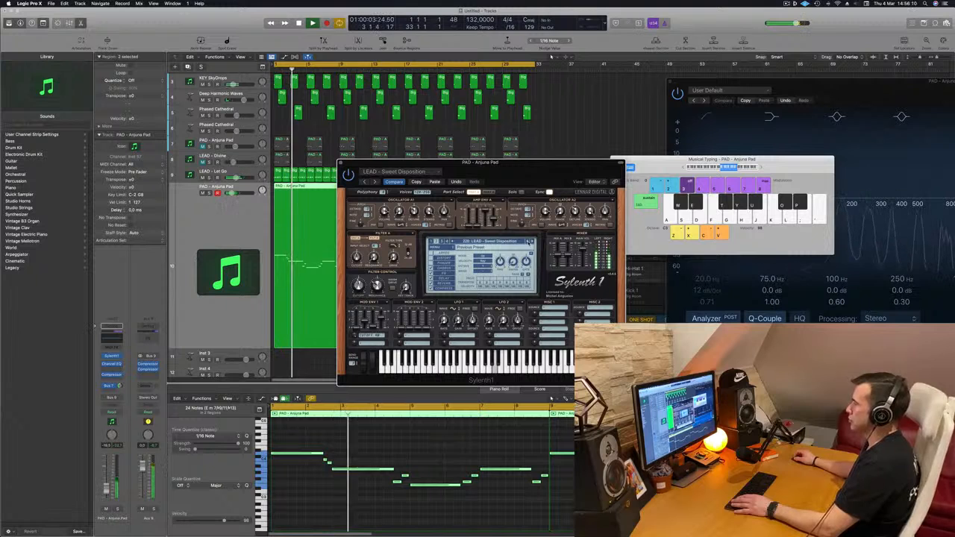
click(529, 241)
click(529, 242)
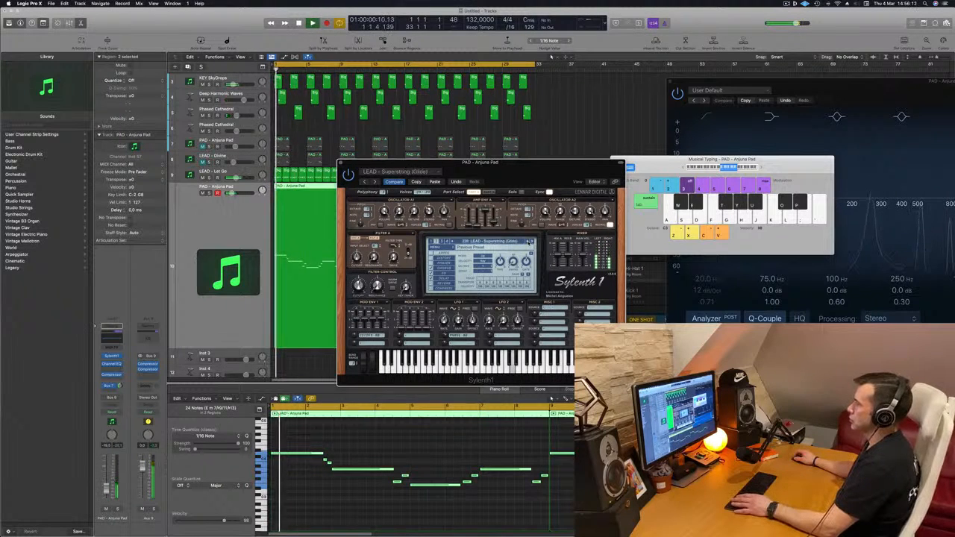
click(528, 242)
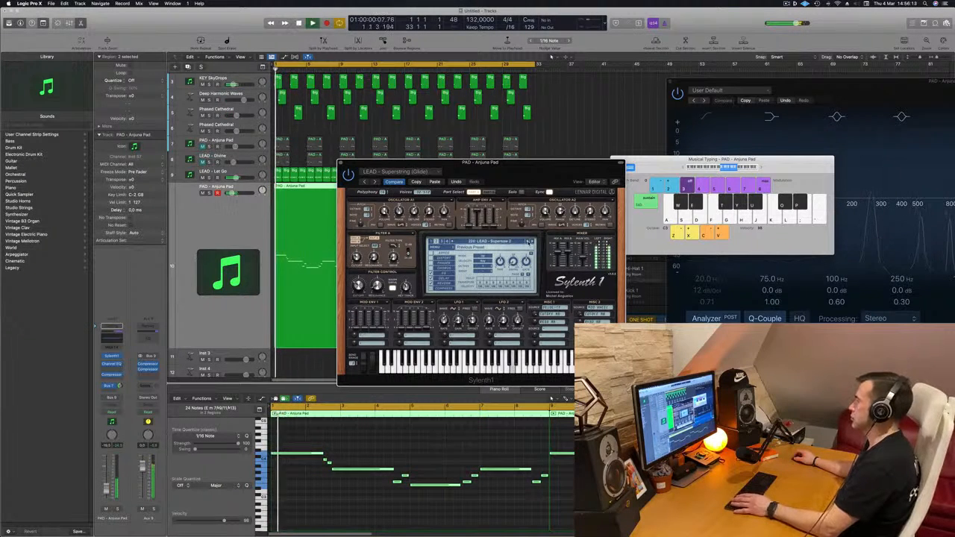
click(528, 242)
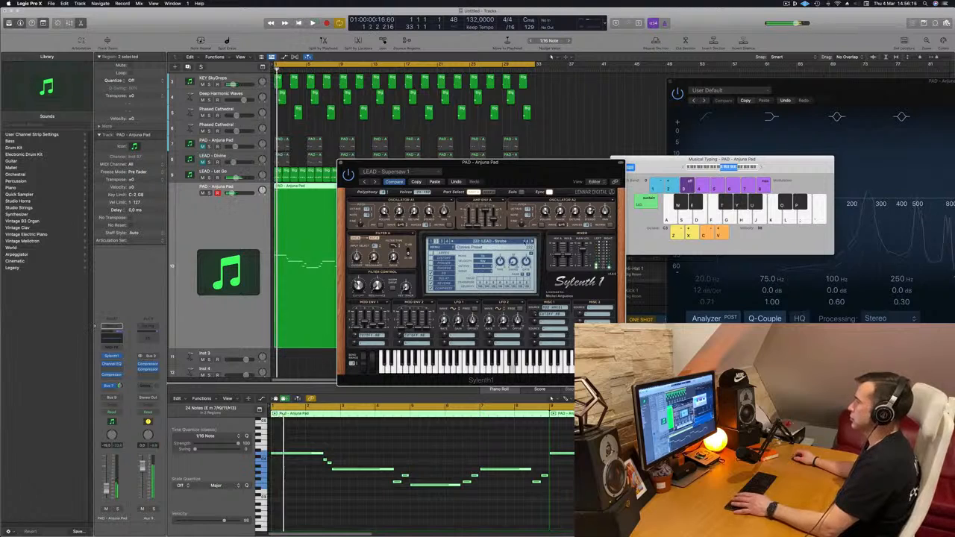
click(529, 241)
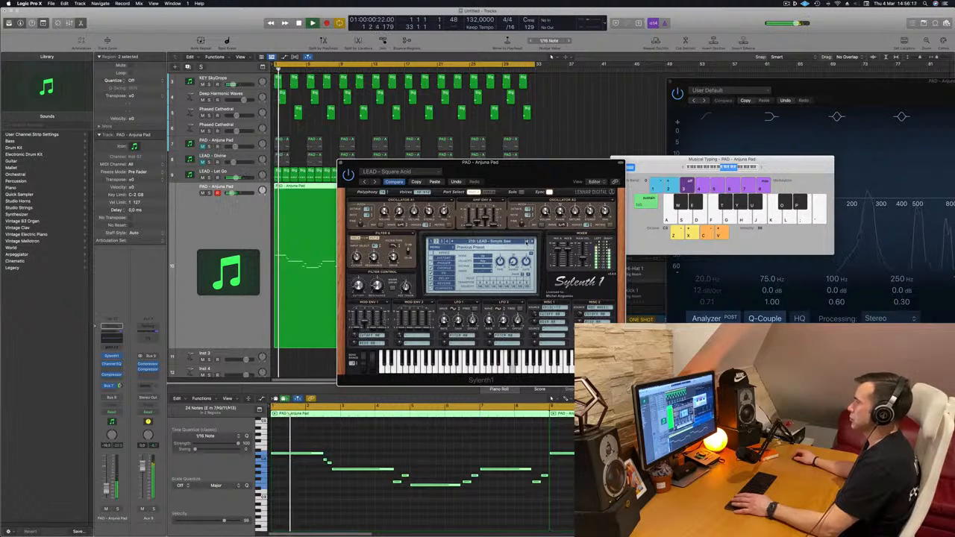
key(space)
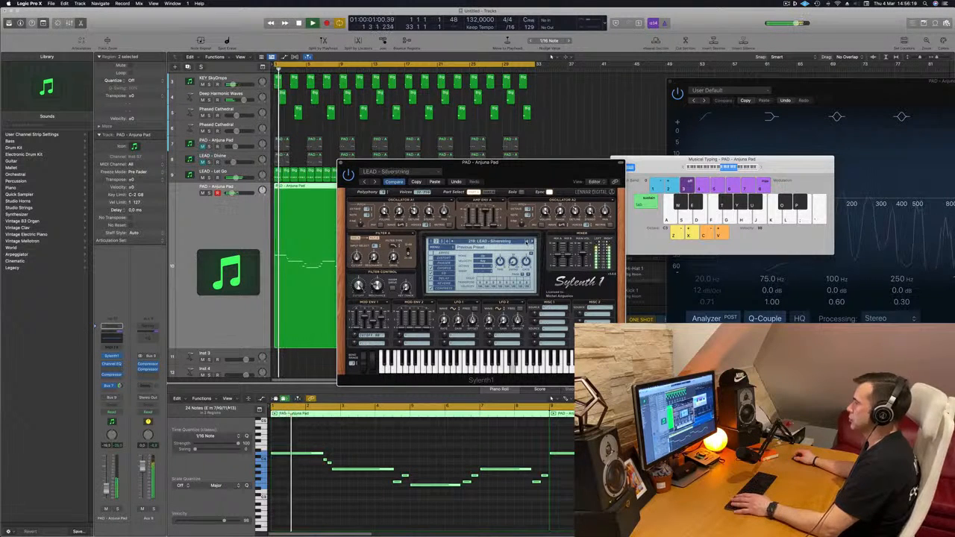
drag(525, 163, 610, 134)
key(Return)
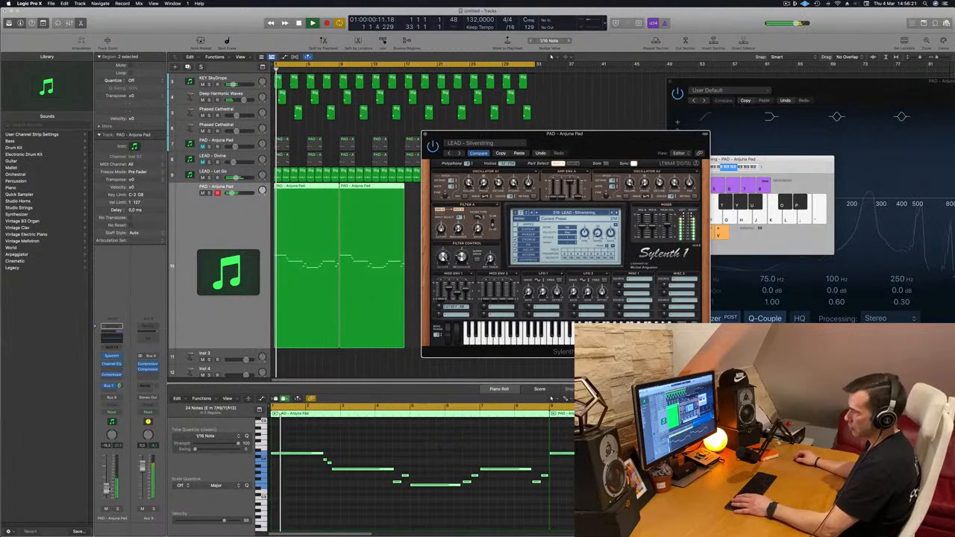
Try LEAD - 80's Cop from the Sylenth1 preset list, move on to LEAD - 80's Lead, and close the plug-in window.
click(507, 239)
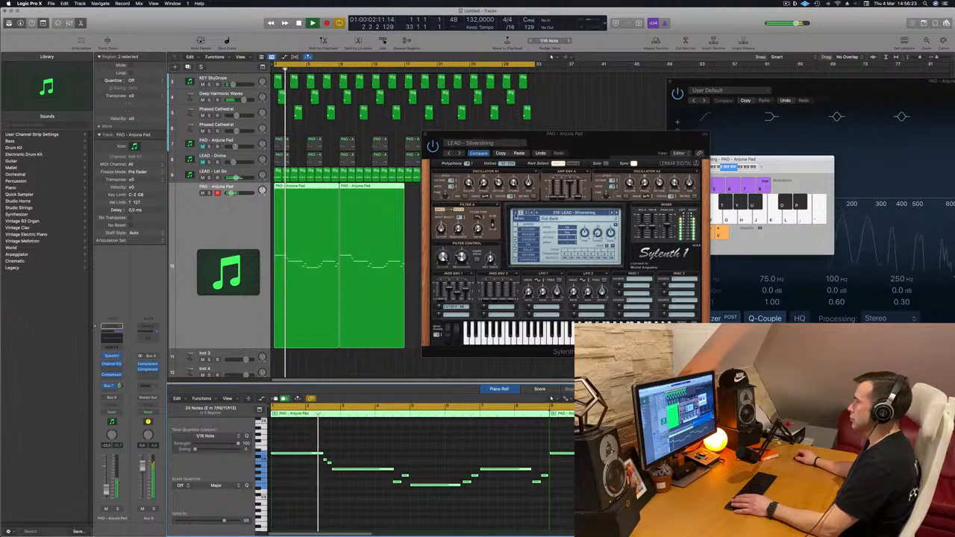
click(516, 215)
click(567, 213)
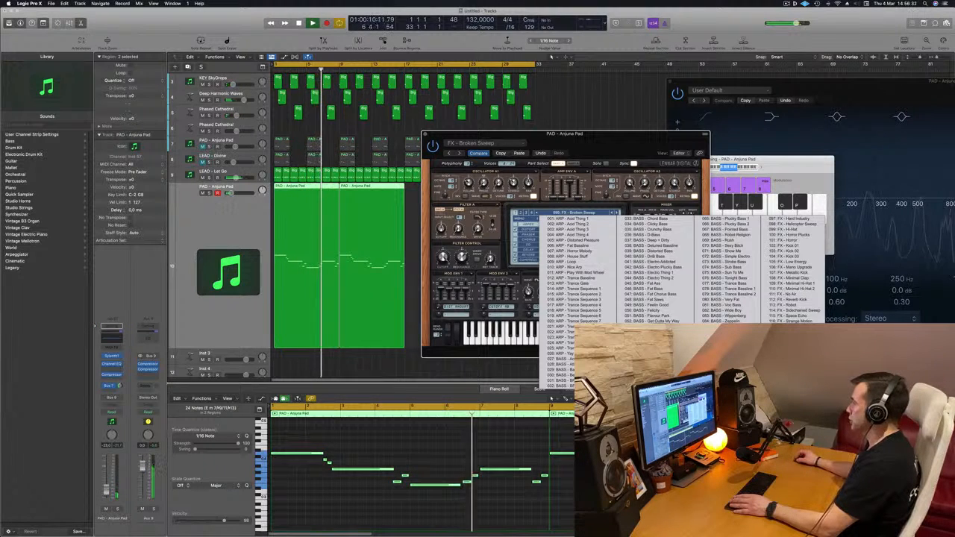
click(792, 354)
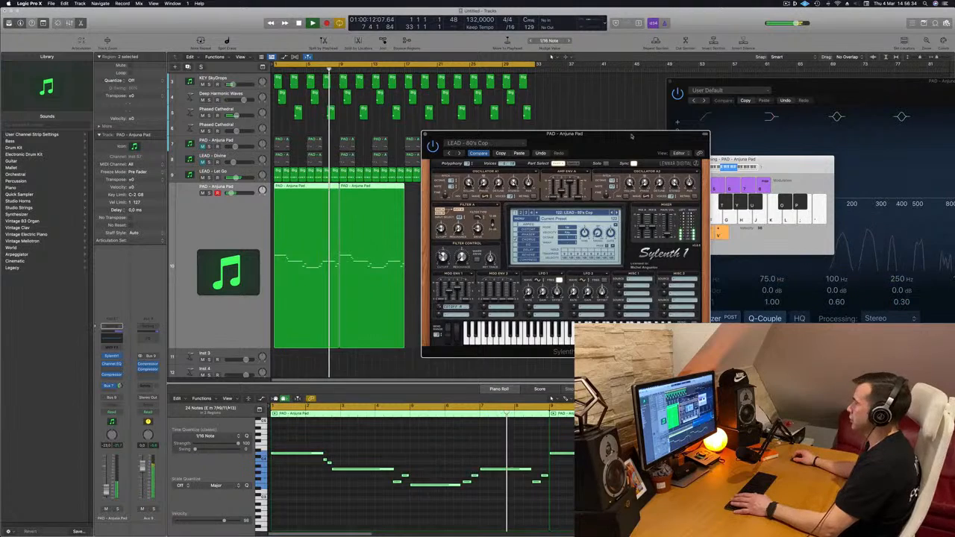
drag(631, 135, 602, 142)
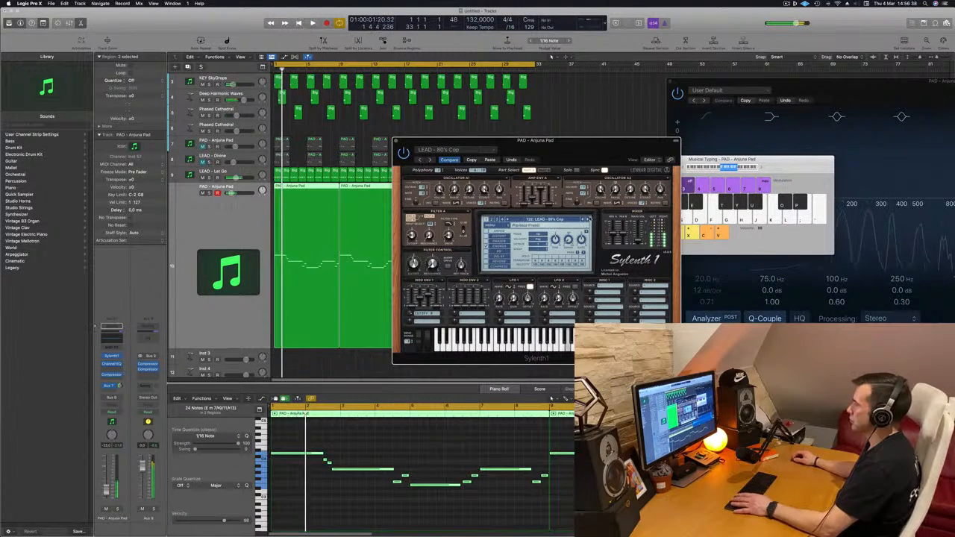
drag(633, 144, 656, 140)
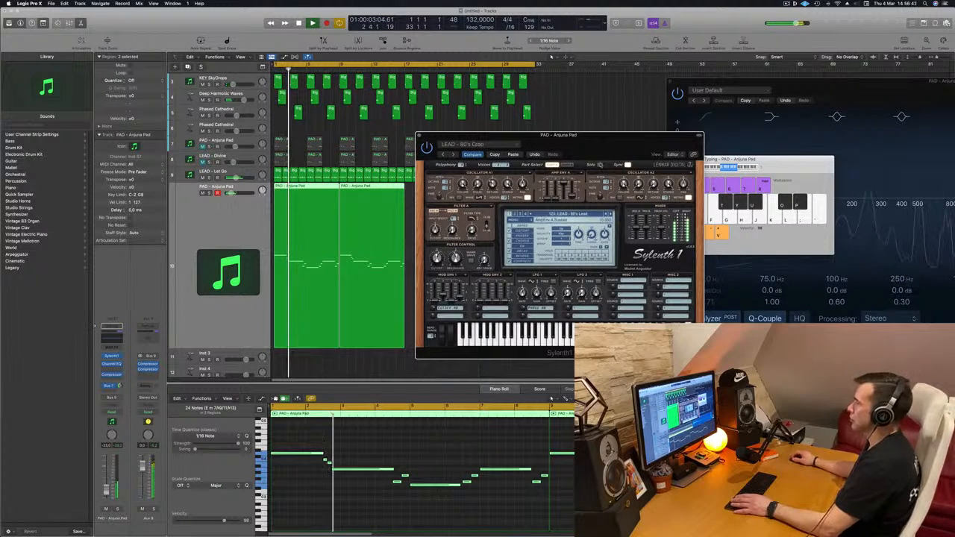
click(420, 136)
click(415, 137)
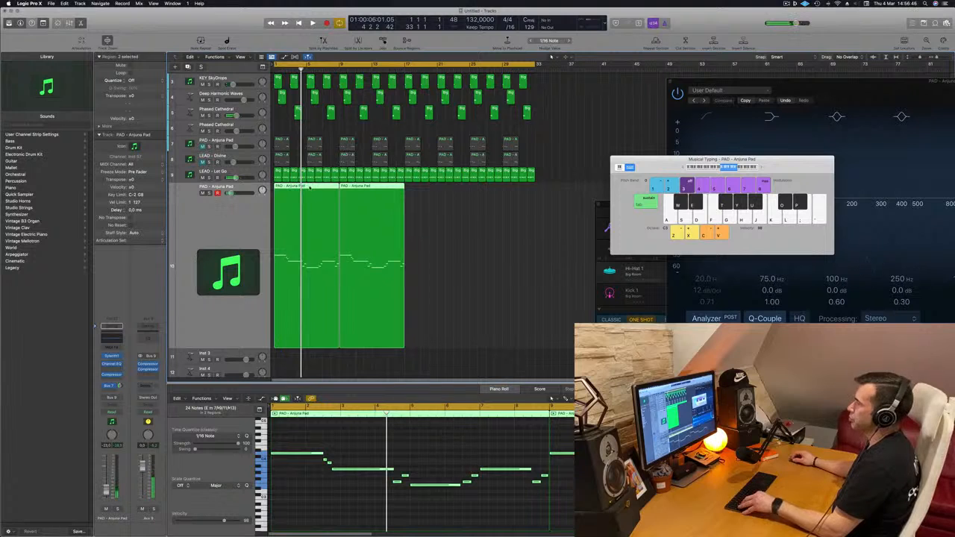
Copy the two eight-bar lead regions to bar 17 to fill 32 bars, and select all four regions on the track.
drag(309, 188, 441, 193)
key(space)
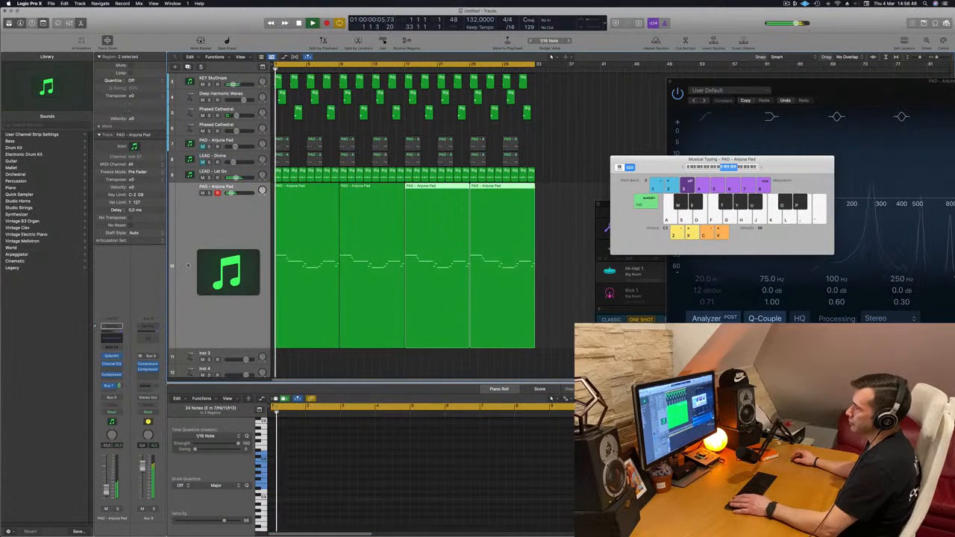
click(188, 265)
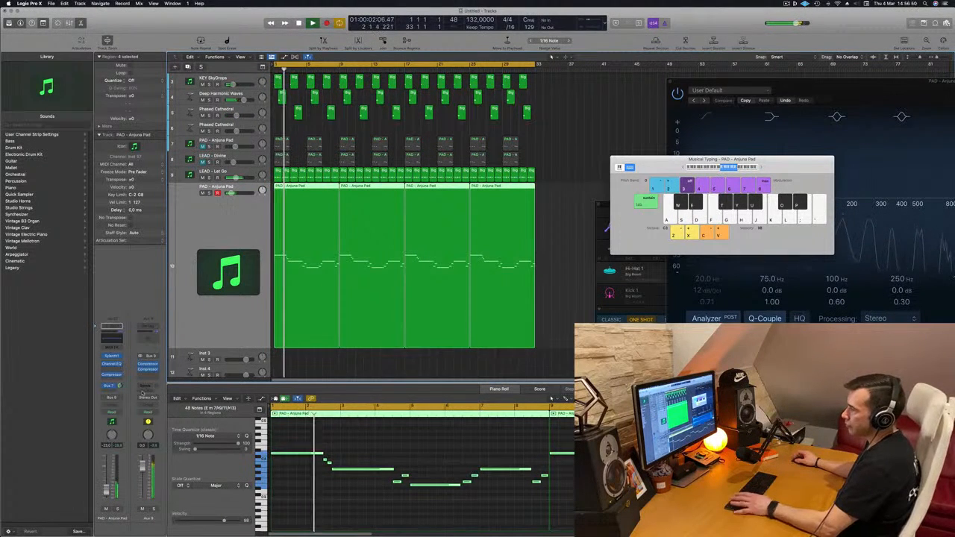
Insert the Step FX multi-effect in stereo in the free effect slot of the lead track's channel strip.
click(114, 379)
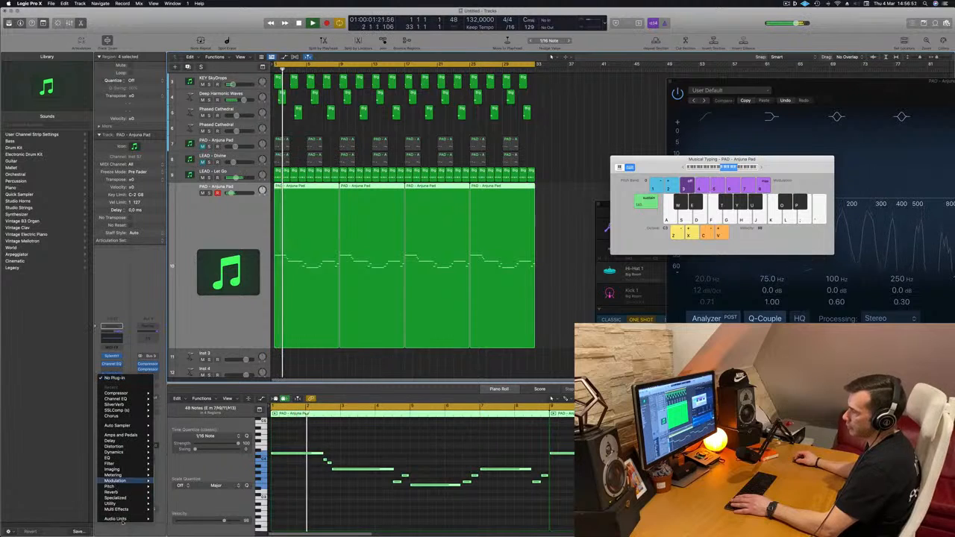
mouse_move(141, 510)
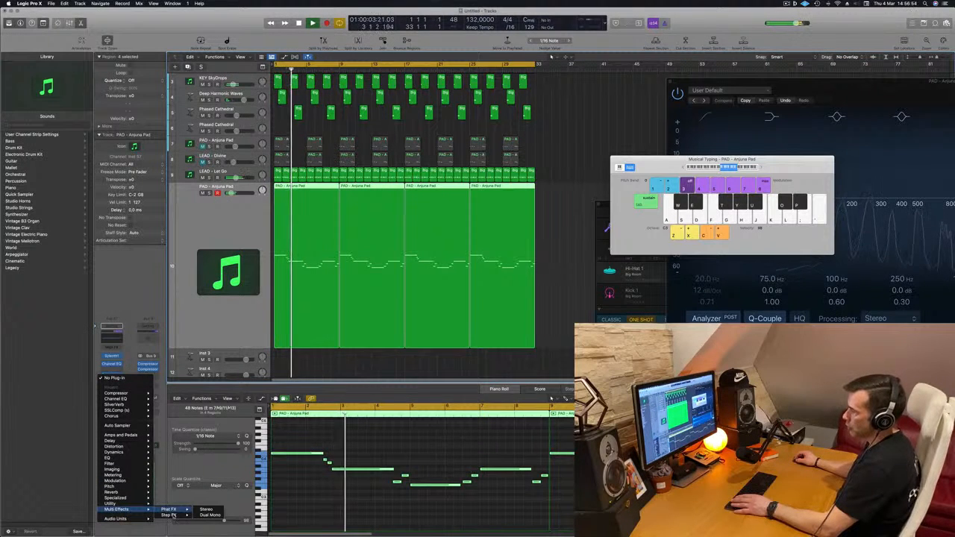
mouse_move(170, 516)
click(205, 516)
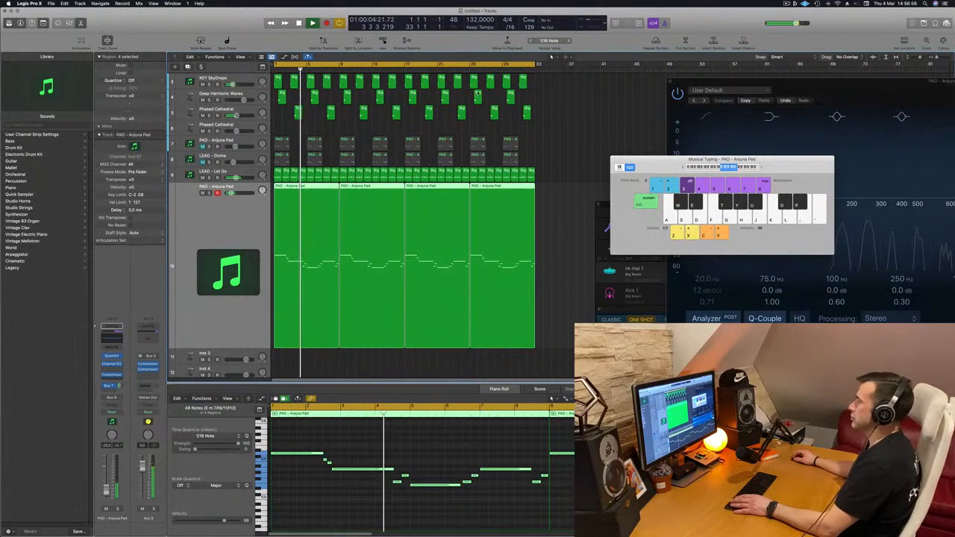
drag(333, 106, 371, 133)
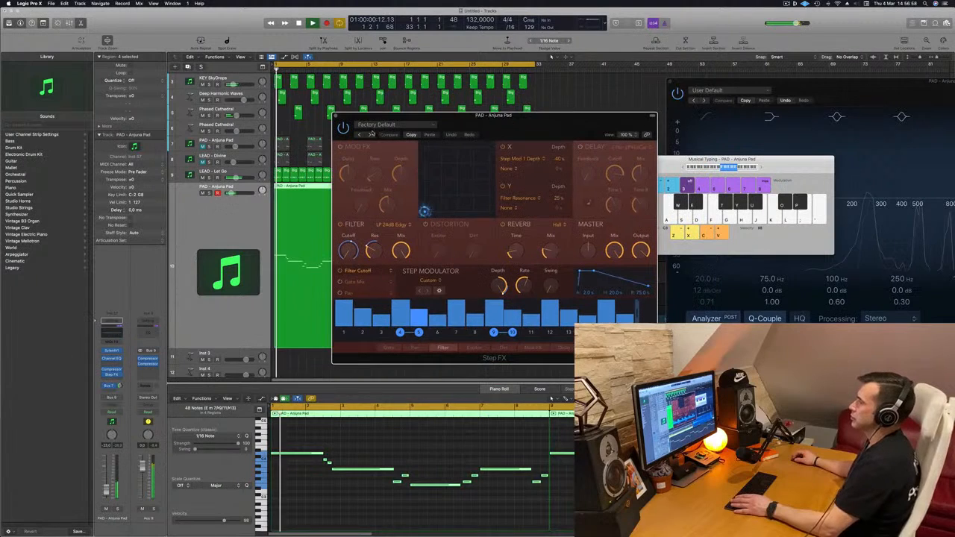
Audition the Step FX presets Brittle Spike, Broken Echoes and Bubbling Shimmer on the lead melody.
click(371, 133)
drag(511, 126, 494, 125)
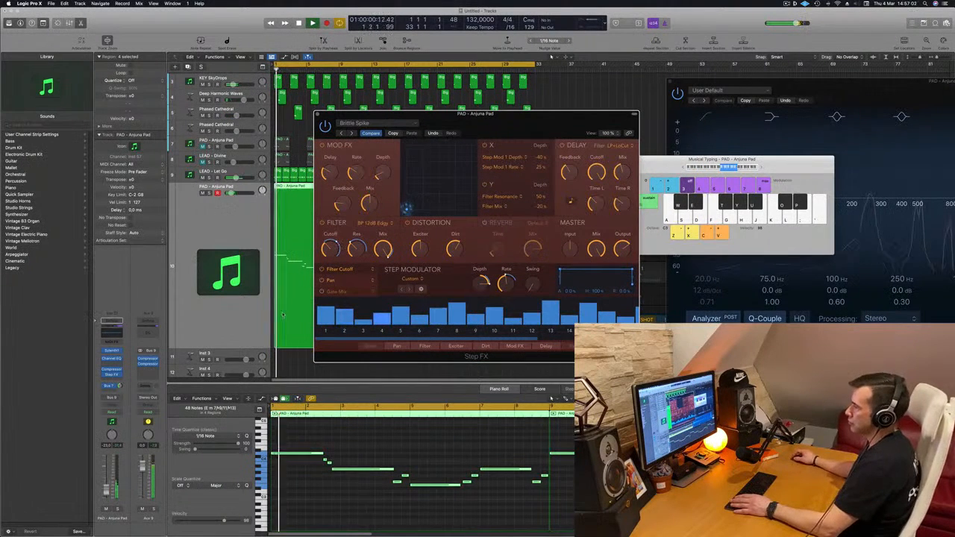
click(353, 133)
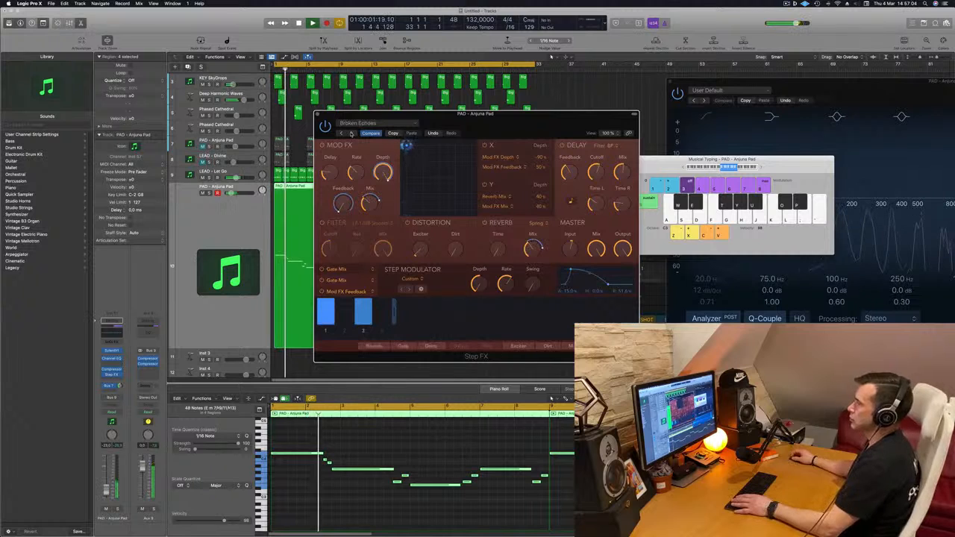
click(352, 133)
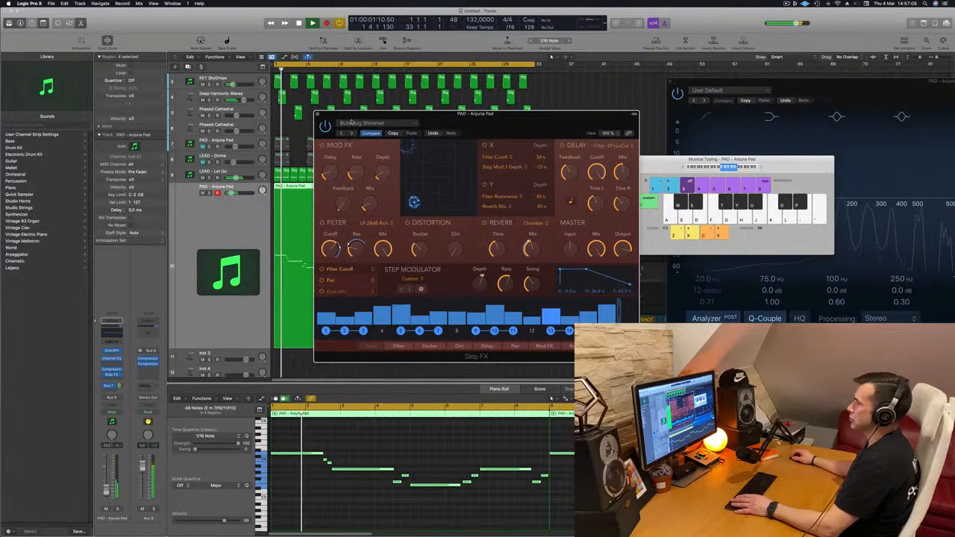
Load the Ambiences preset Deep Space in Step FX, listen to it, and step on to the Driven Pulse preset.
click(365, 124)
mouse_move(405, 251)
mouse_move(356, 245)
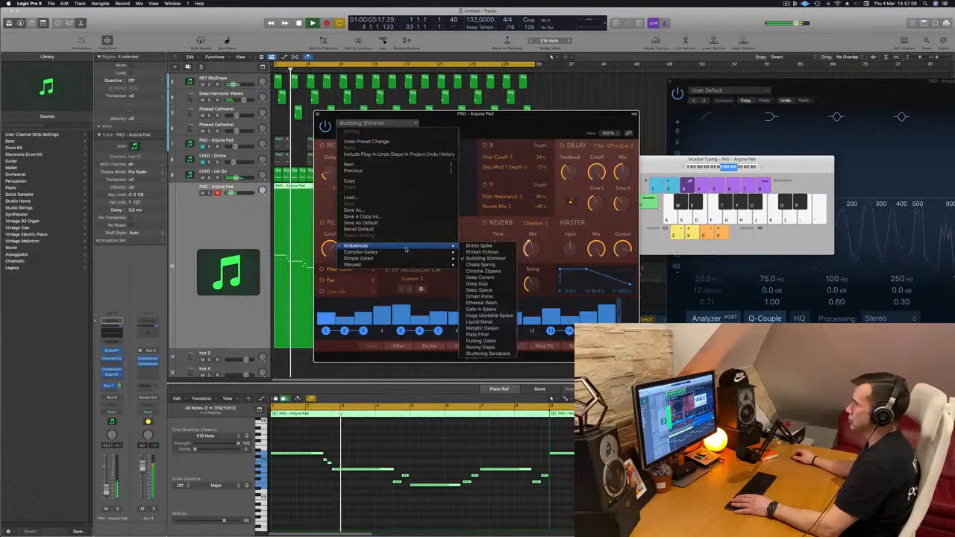
click(480, 290)
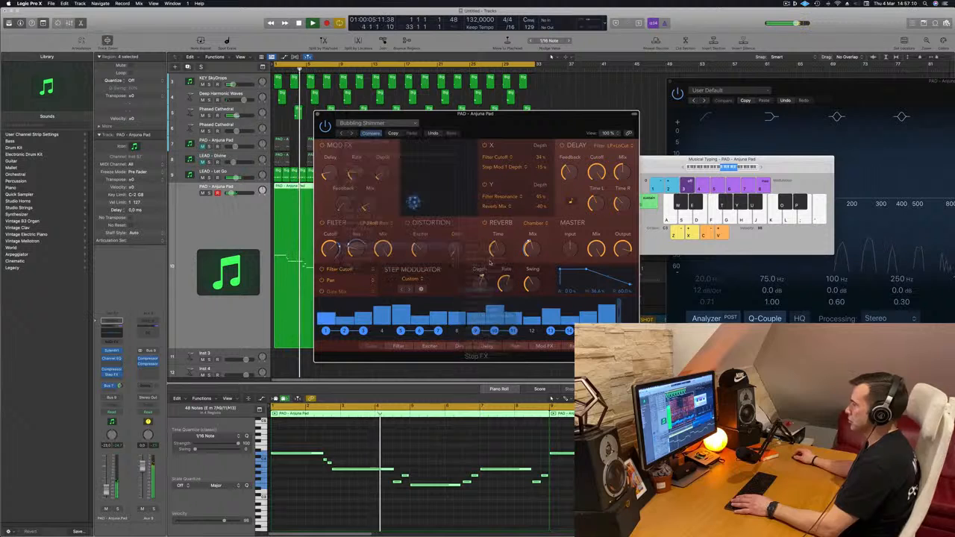
mouse_move(489, 122)
mouse_down()
mouse_move(459, 122)
mouse_move(499, 121)
mouse_up()
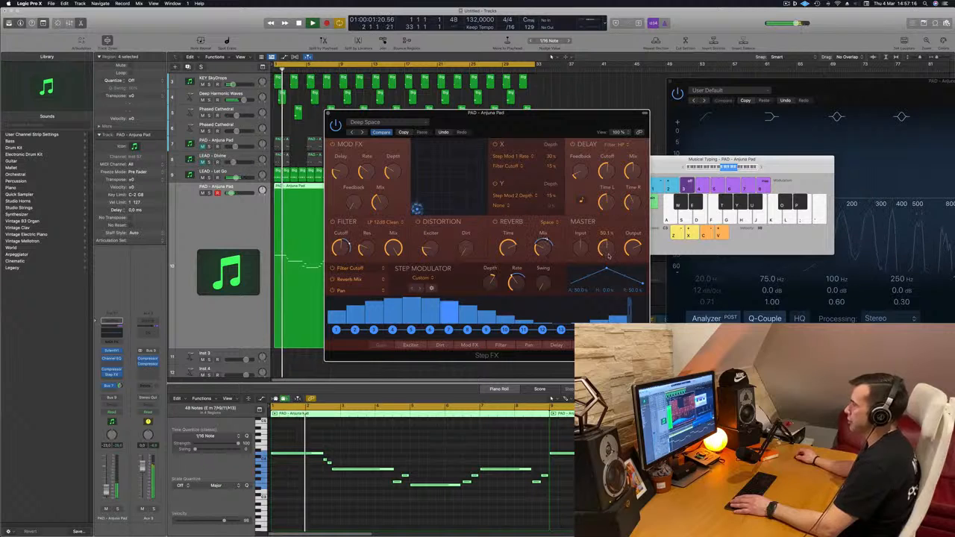
click(362, 133)
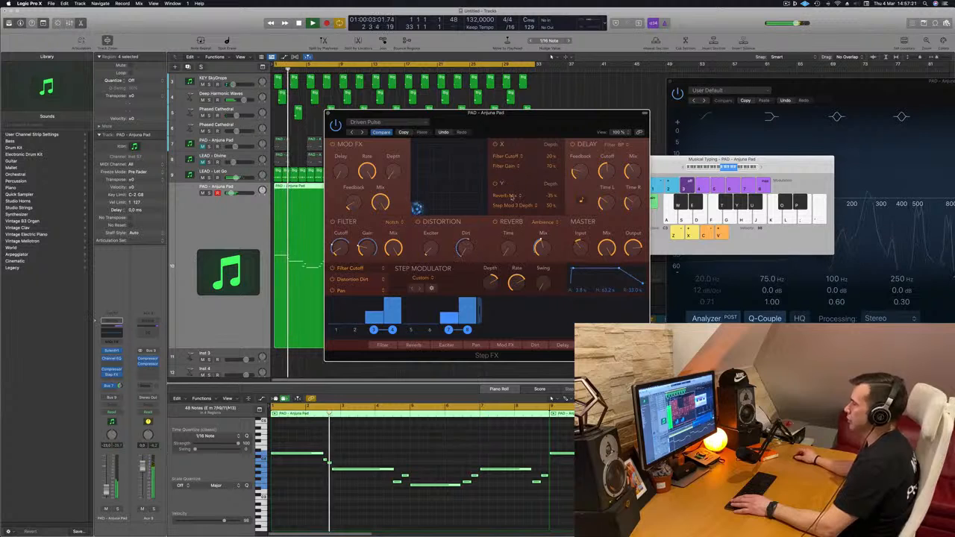
mouse_move(612, 262)
mouse_down()
mouse_move(613, 307)
mouse_move(617, 277)
mouse_up()
drag(533, 130, 615, 118)
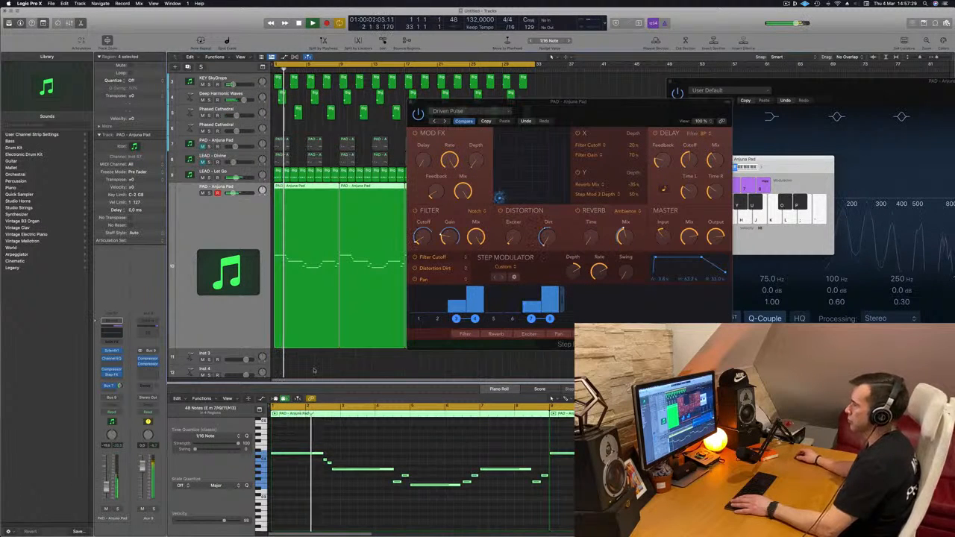
drag(695, 208, 695, 207)
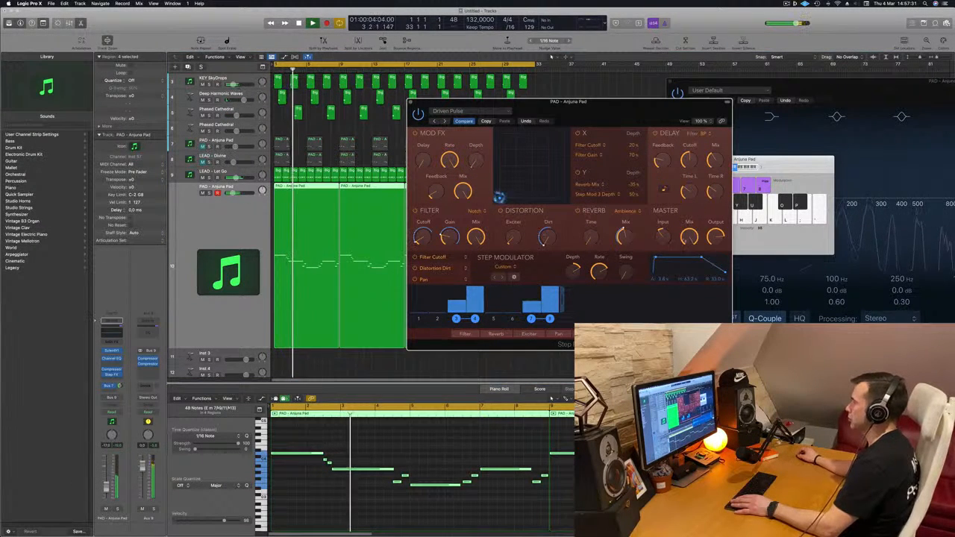
Lower the lead channel's volume slightly while replaying the track with Driven Pulse from the start, and close the Step FX window.
key(Return)
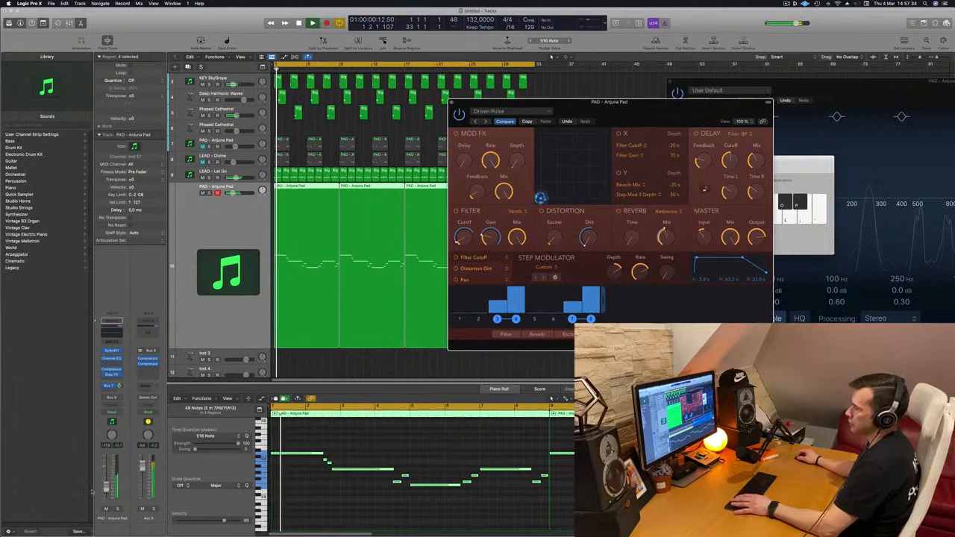
key(Return)
drag(106, 488, 105, 491)
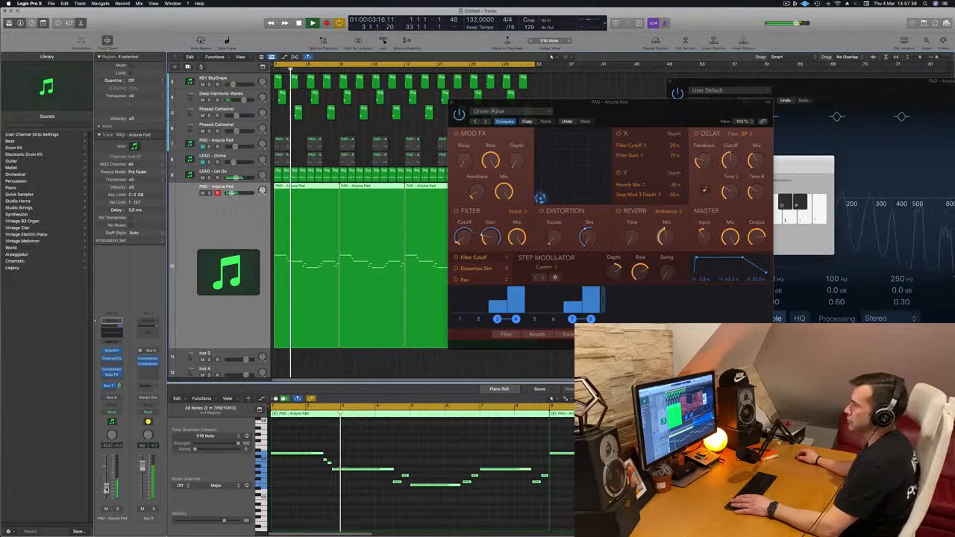
drag(627, 103, 489, 113)
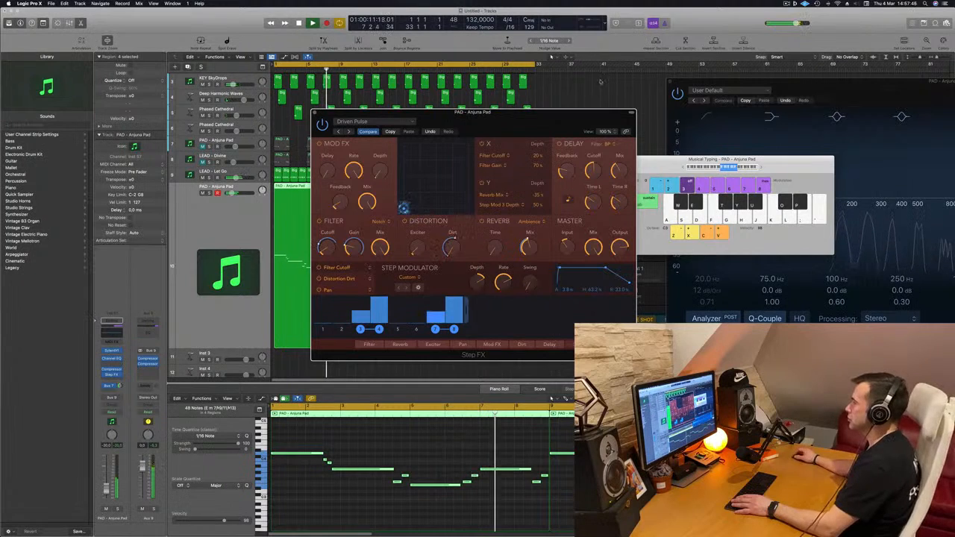
drag(531, 114, 544, 113)
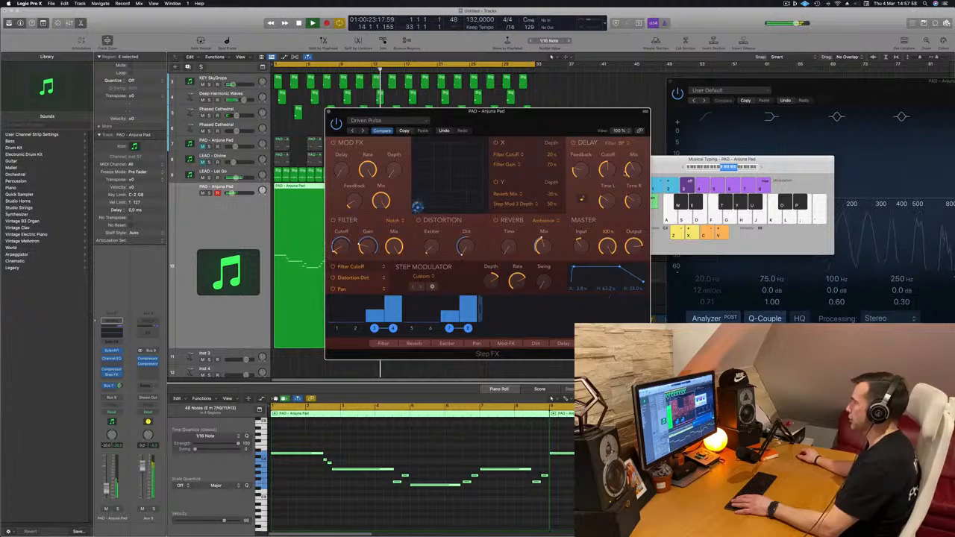
key(space)
drag(519, 125, 542, 119)
key(space)
key(space)
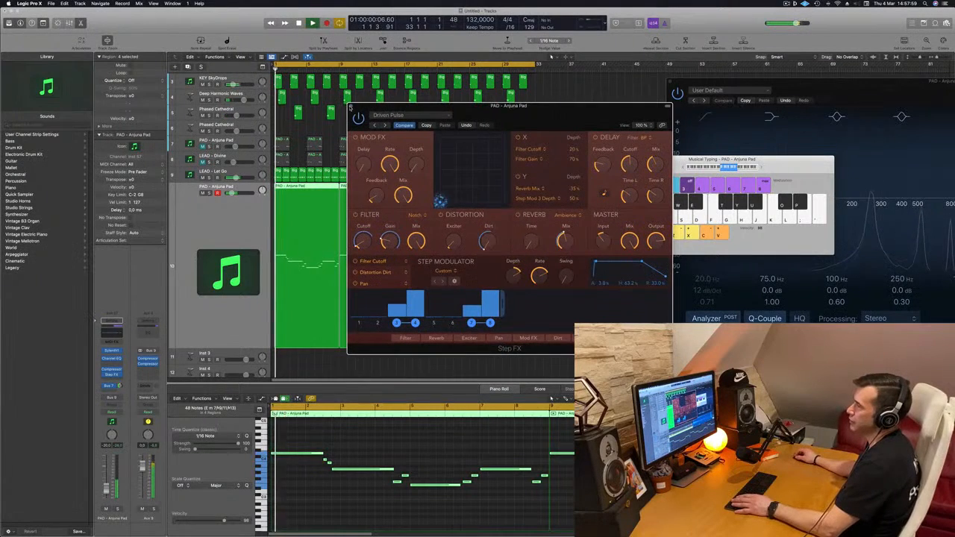
click(352, 106)
Zoom out the arrangement to review all instrument and drum tracks together during playback.
scroll(225, 232, down, 1)
scroll(226, 232, up, 3)
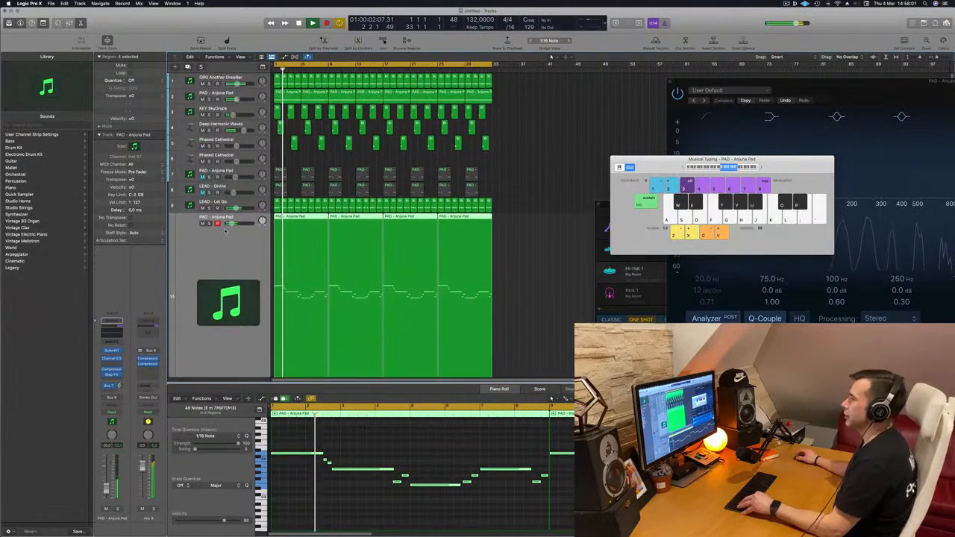
scroll(225, 234, down, 5)
scroll(225, 234, down, 2)
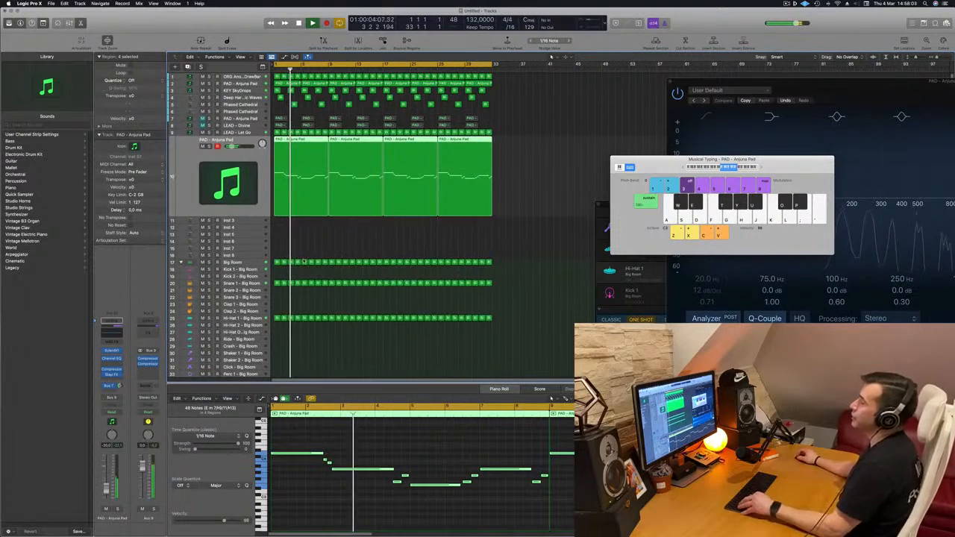
scroll(312, 346, down, 3)
scroll(313, 345, down, 4)
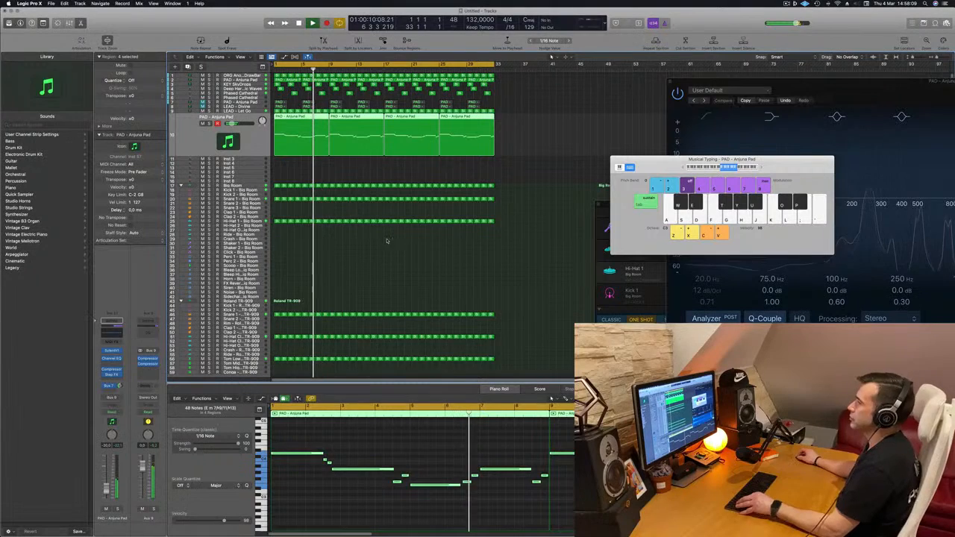
scroll(386, 239, down, 3)
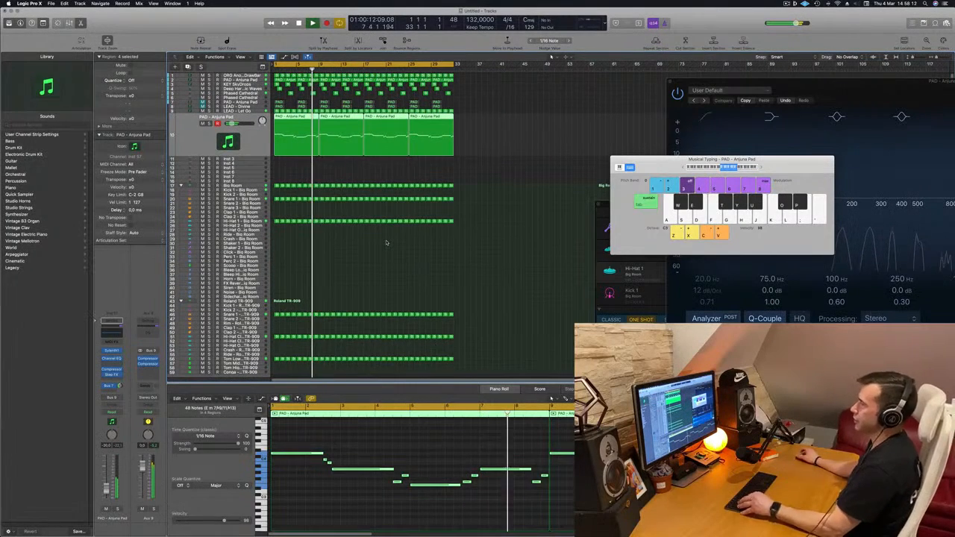